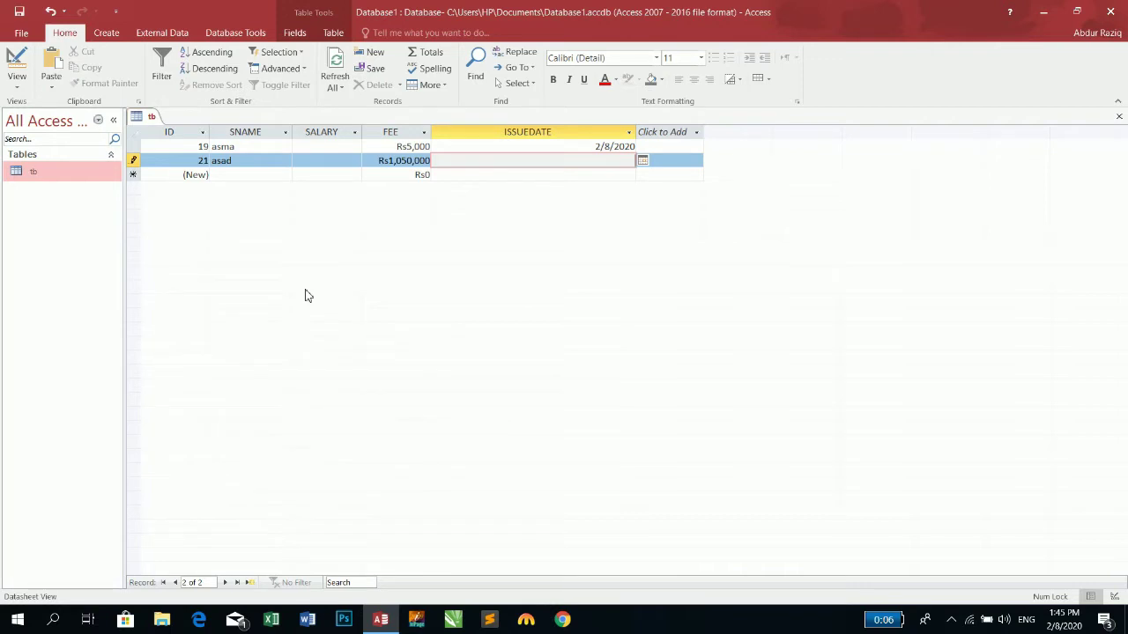
Set the second record's FEE to 10000000.
{"action": "key", "text": "shift+Tab"}
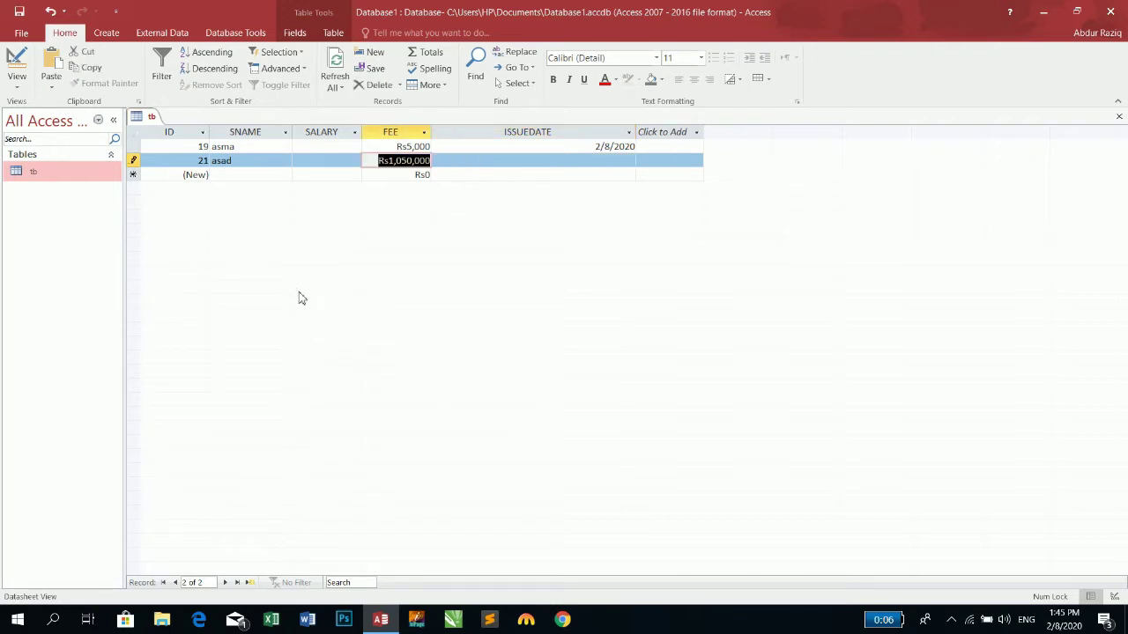
{"action": "type", "text": "10"}
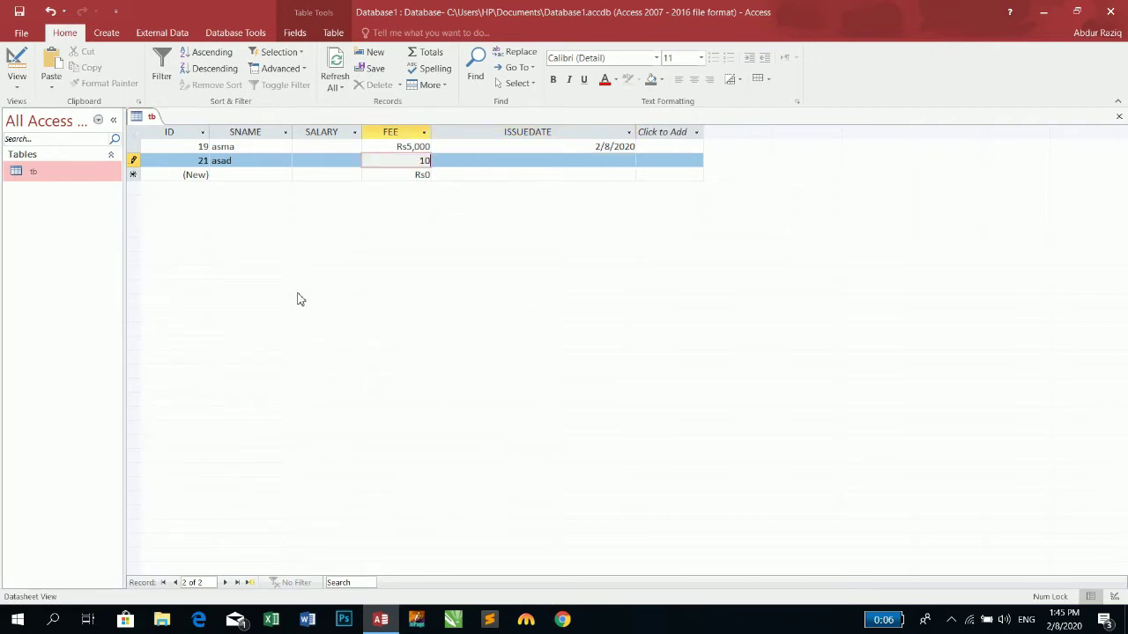
{"action": "type", "text": "000000"}
{"action": "key", "text": "Tab"}
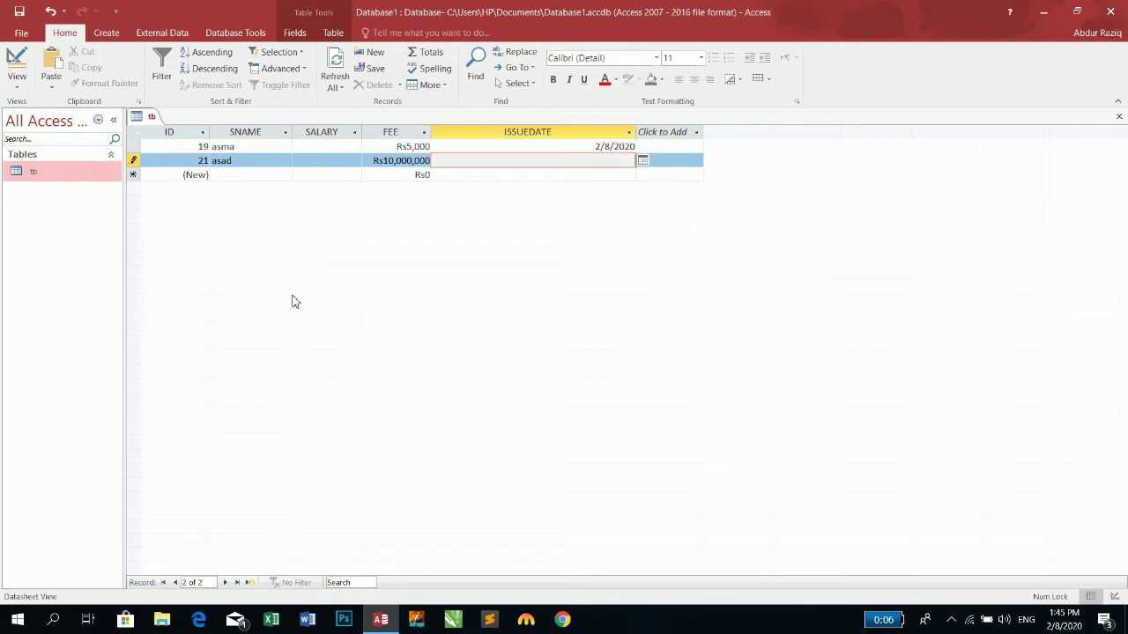
Try to enter 100000 as the first record's SALARY, and clear the entry.
{"action": "left_click", "coordinate": [16, 66]}
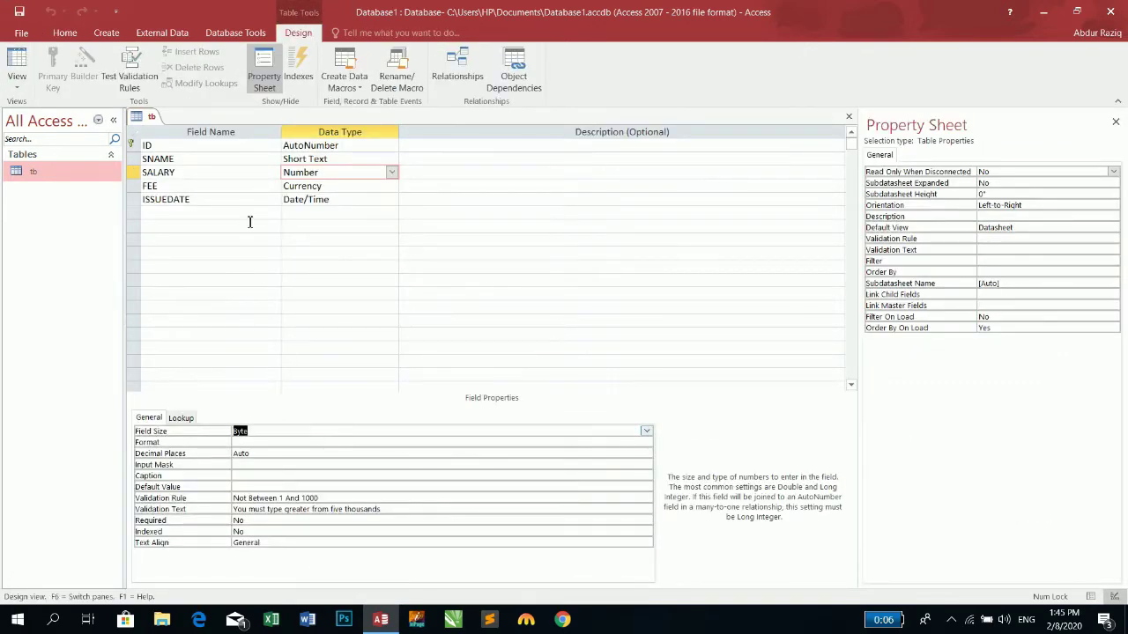
{"action": "left_click", "coordinate": [21, 65]}
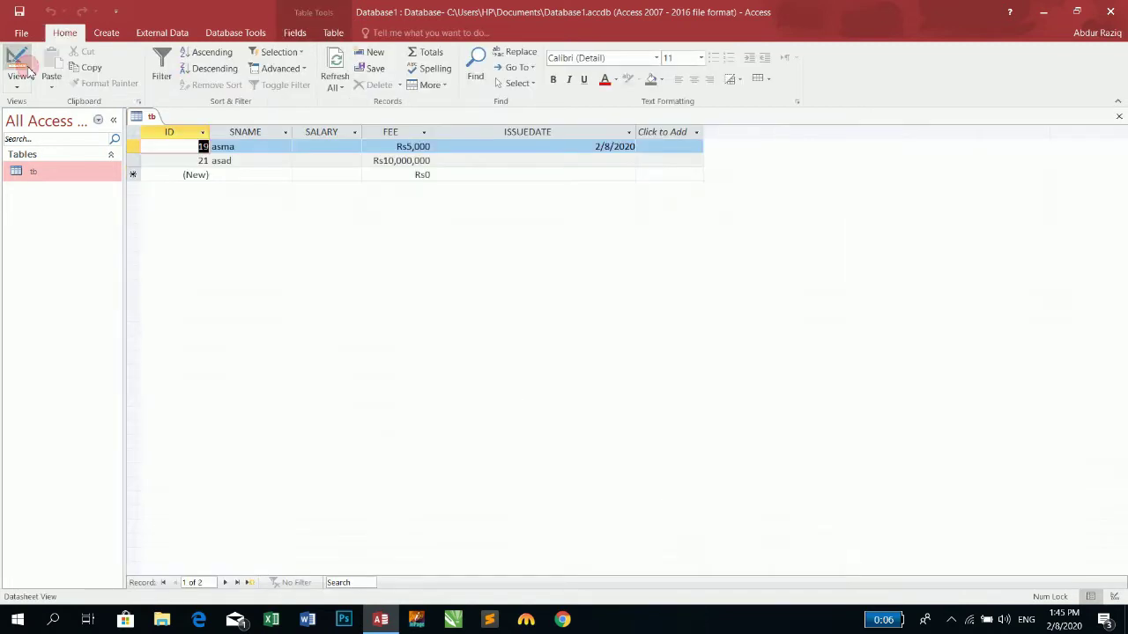
{"action": "left_click", "coordinate": [327, 156]}
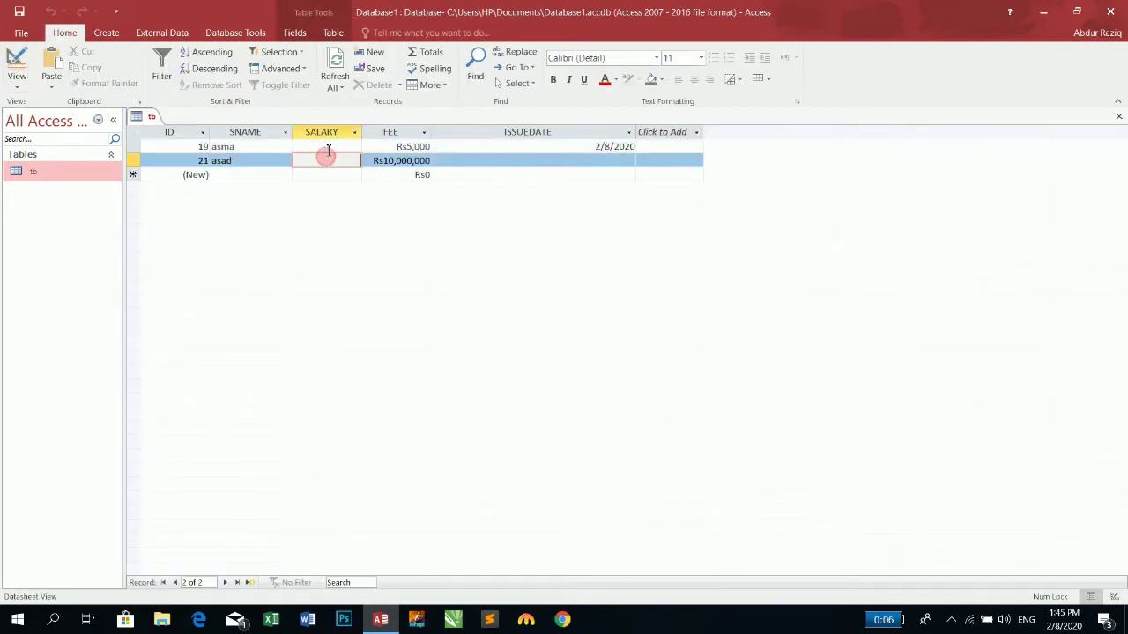
{"action": "left_click", "coordinate": [326, 147]}
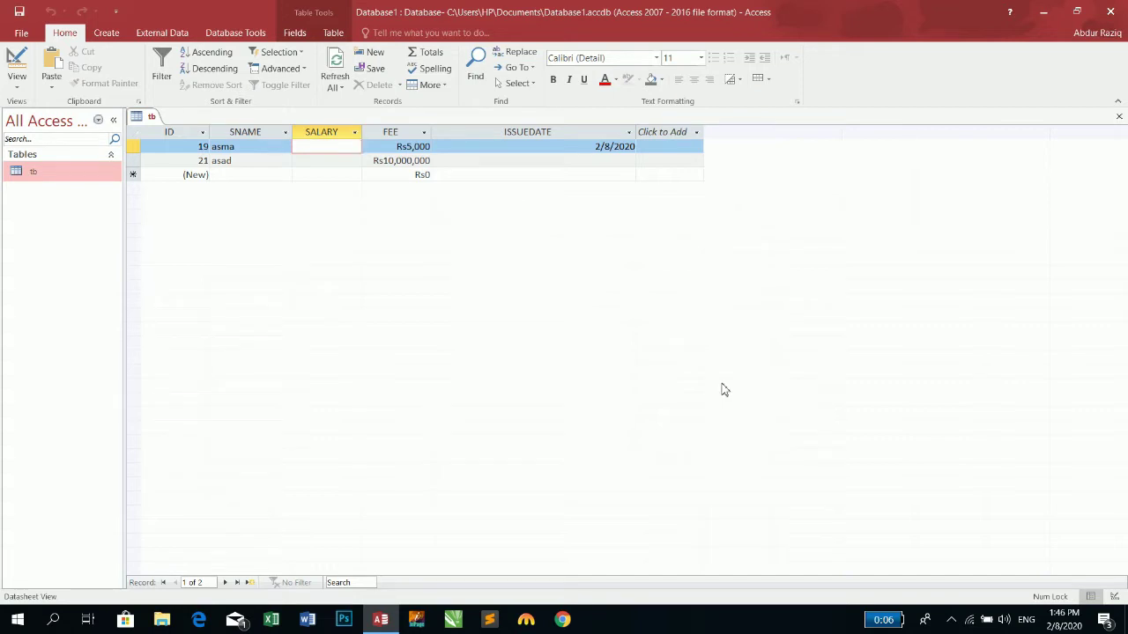
{"action": "type", "text": "100000"}
{"action": "key", "text": "Return"}
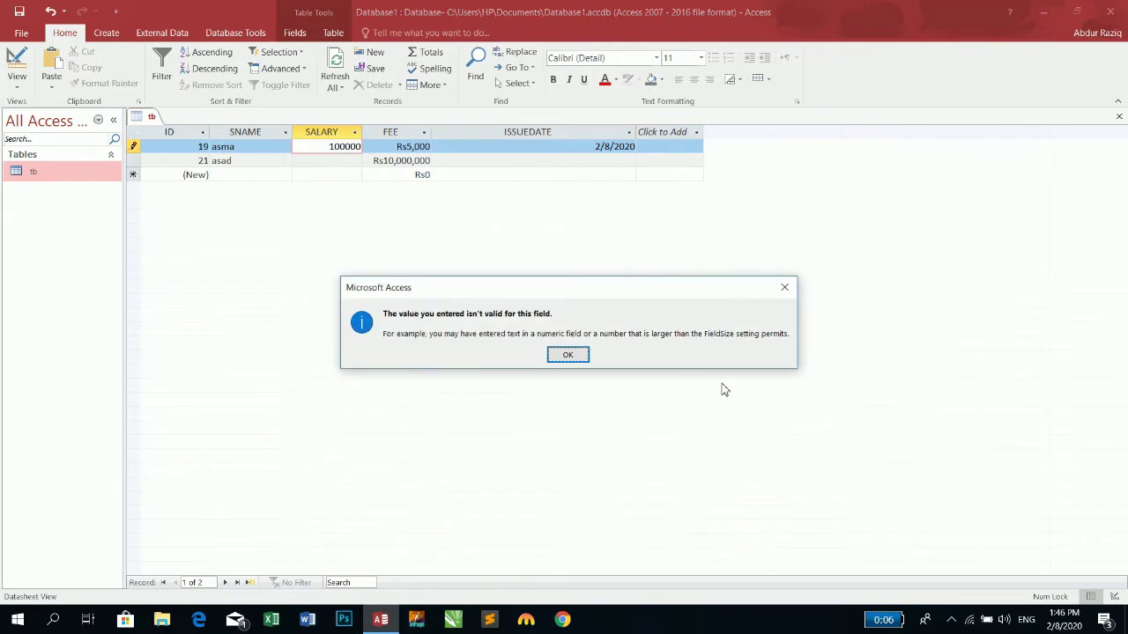
{"action": "key", "text": "Return"}
{"action": "key", "text": "BackSpace"}
{"action": "key", "text": "BackSpace"}
{"action": "key", "text": "BackSpace"}
{"action": "key", "text": "BackSpace"}
{"action": "key", "text": "BackSpace"}
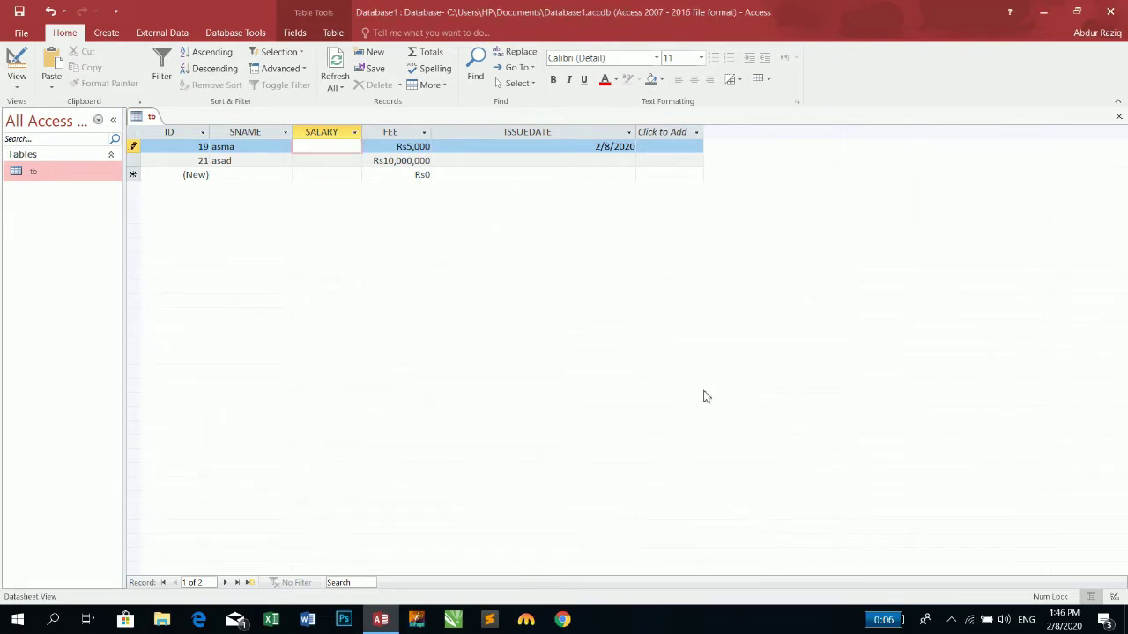
Try 1010 and 10000 as the first record's SALARY, and clear the entry.
{"action": "type", "text": "1010"}
{"action": "key", "text": "Return"}
{"action": "key", "text": "Return"}
{"action": "key", "text": "BackSpace"}
{"action": "key", "text": "BackSpace"}
{"action": "type", "text": "000"}
{"action": "key", "text": "Return"}
{"action": "key", "text": "Return"}
{"action": "key", "text": "BackSpace"}
{"action": "key", "text": "BackSpace"}
{"action": "key", "text": "BackSpace"}
{"action": "key", "text": "BackSpace"}
{"action": "key", "text": "BackSpace"}
Try 245 as the first record's SALARY and cancel the entry.
{"action": "type", "text": "245"}
{"action": "key", "text": "Return"}
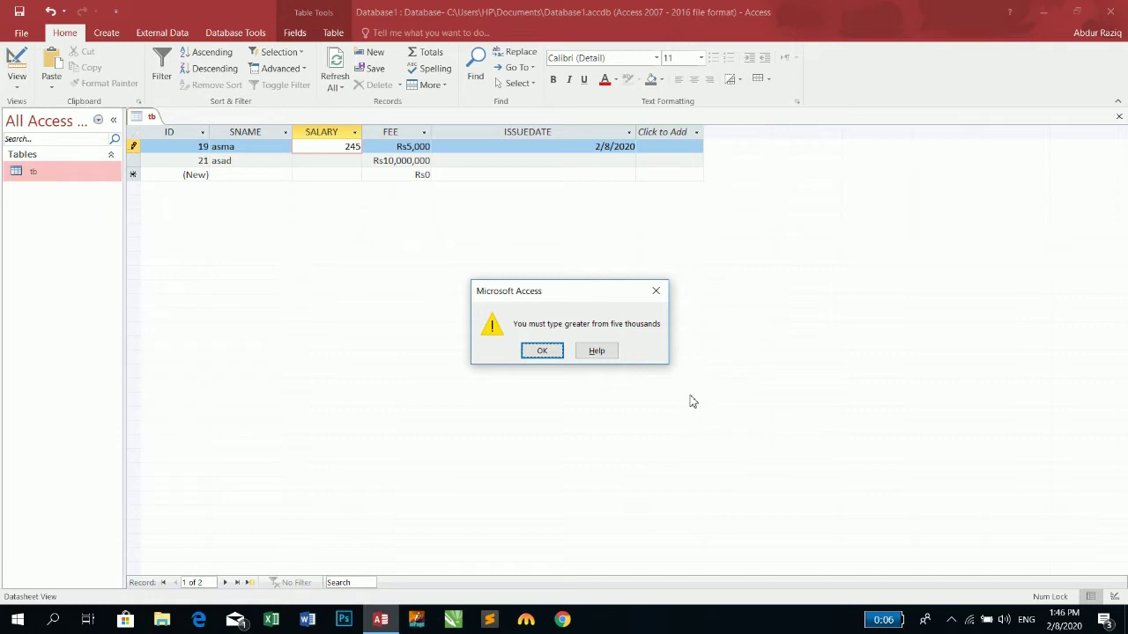
{"action": "key", "text": "Return"}
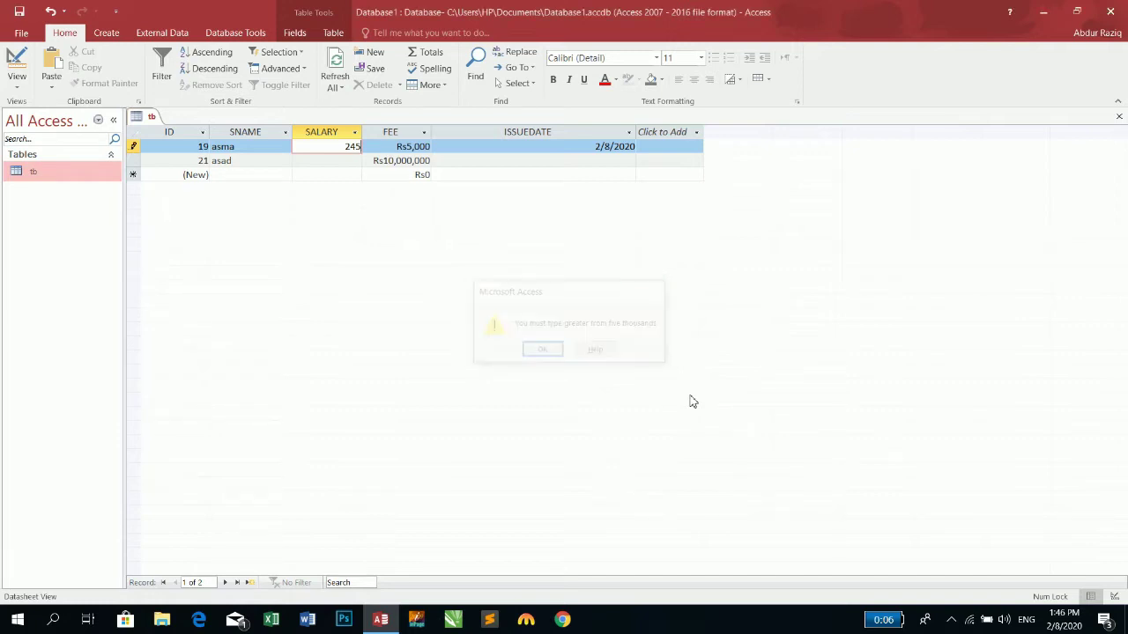
{"action": "key", "text": "Escape"}
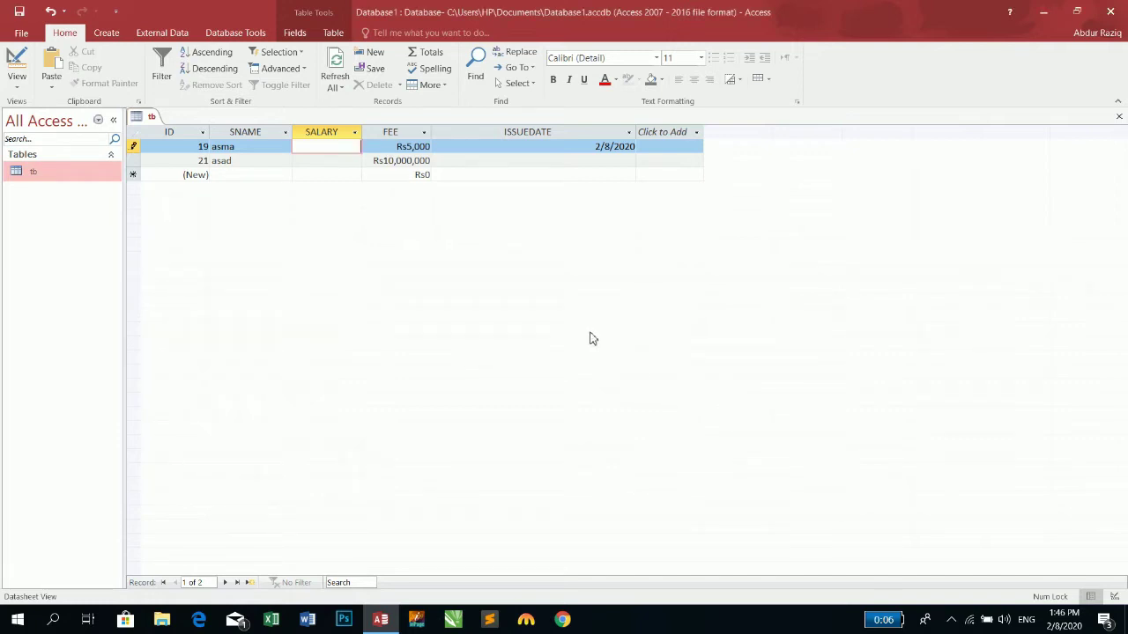
Remove the SALARY field's validation rule and validation text in the table design, and save the table.
{"action": "left_click", "coordinate": [20, 72]}
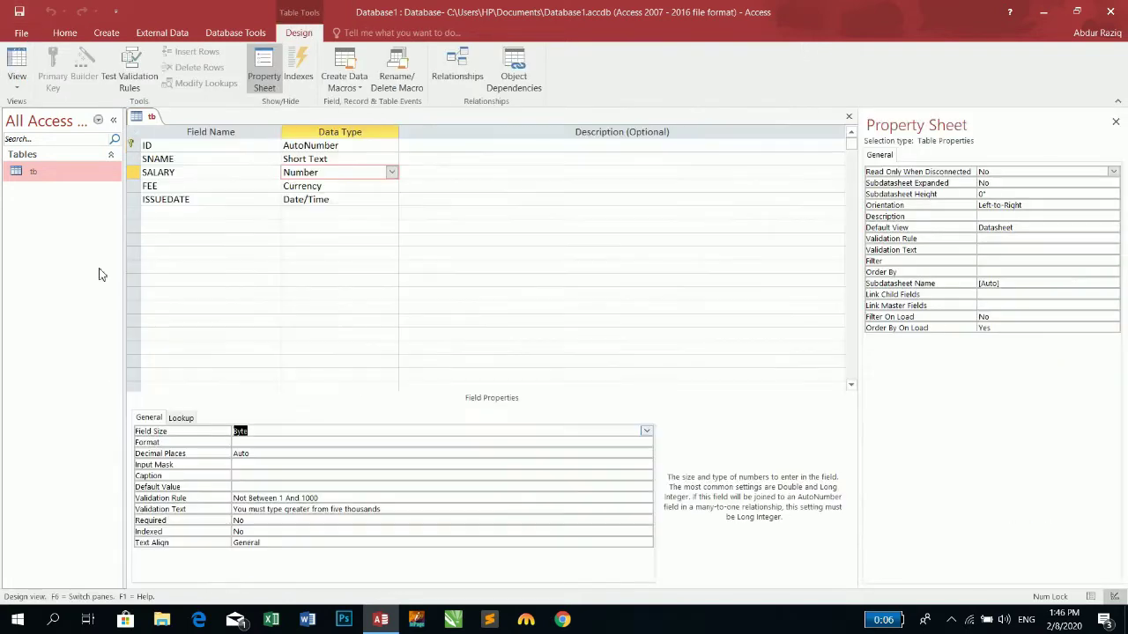
{"action": "double_click", "coordinate": [334, 498]}
{"action": "key", "text": "ctrl+a"}
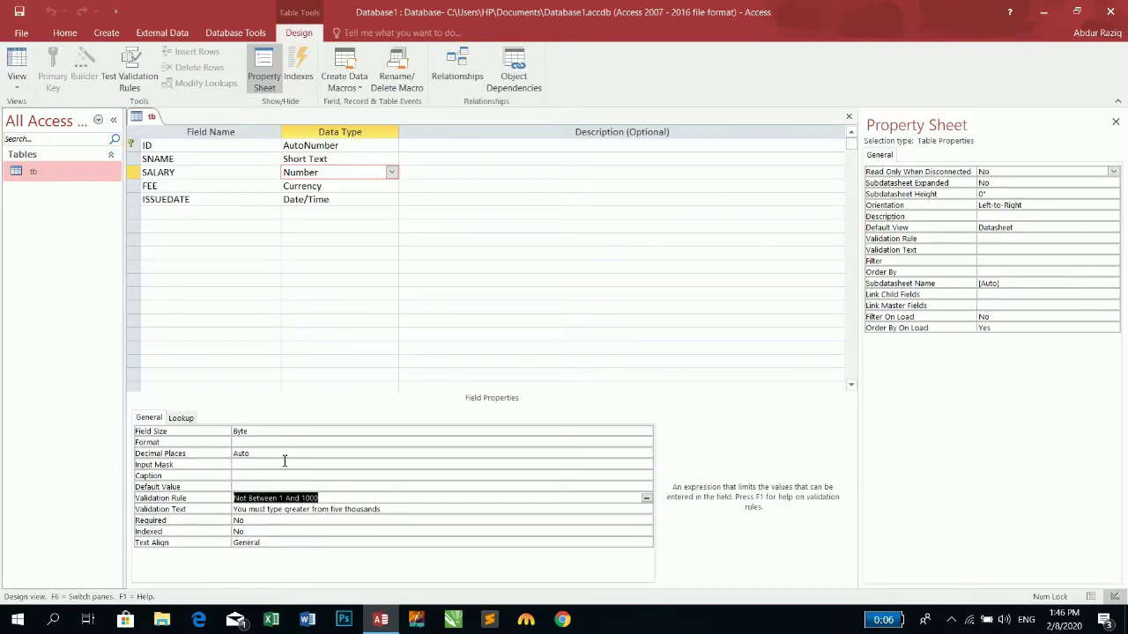
{"action": "key", "text": "Delete"}
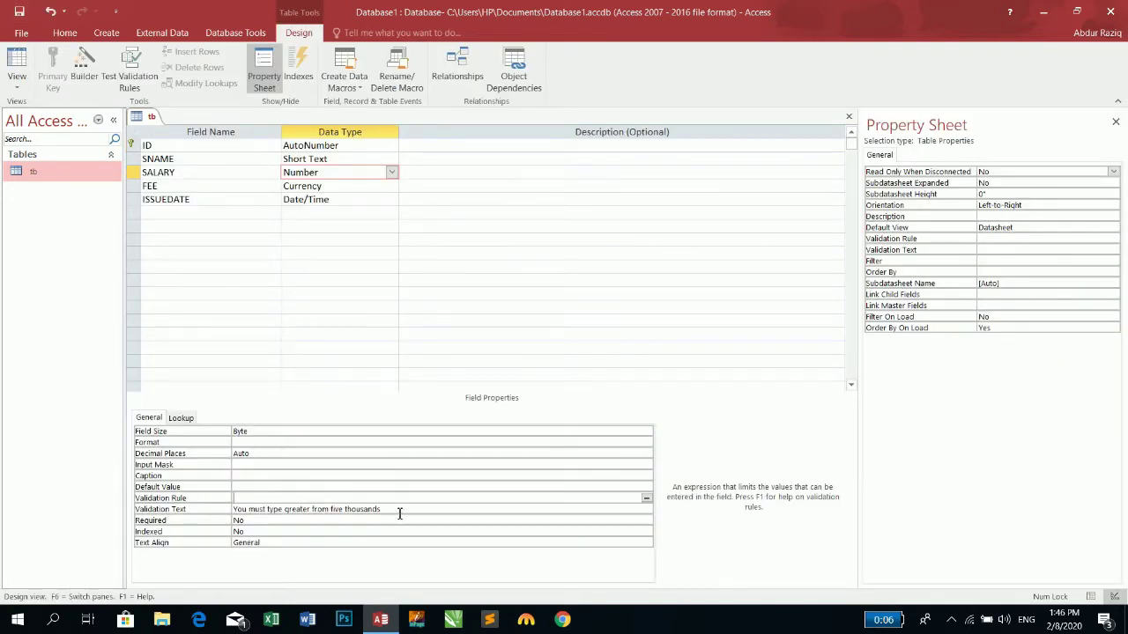
{"action": "key", "text": "Tab"}
{"action": "key", "text": "Delete"}
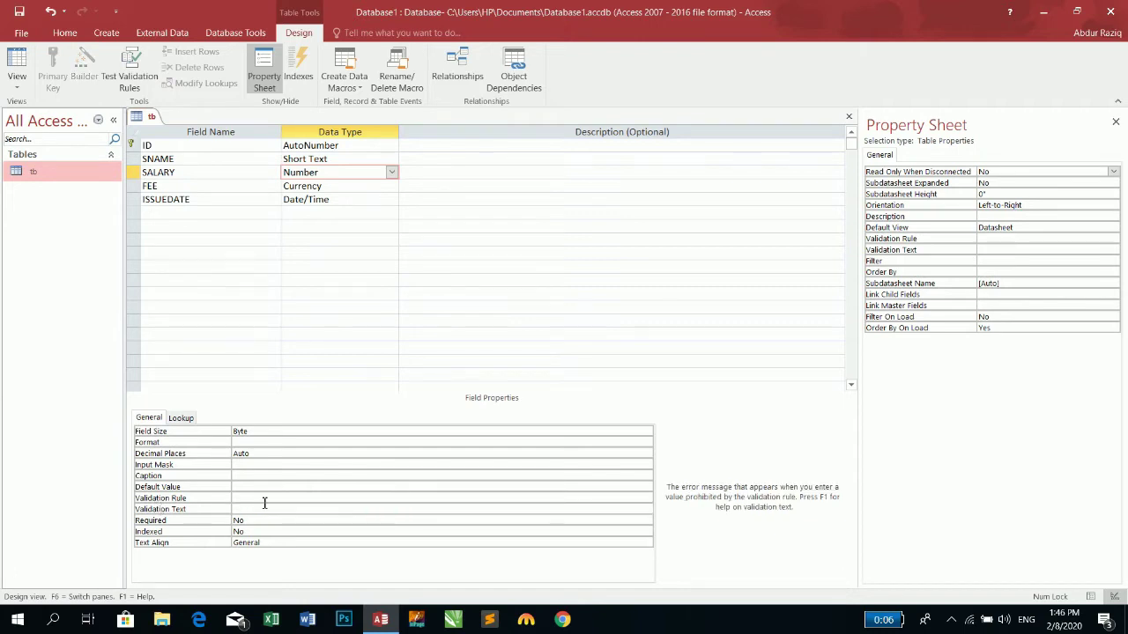
{"action": "key", "text": "ctrl+s"}
{"action": "left_click", "coordinate": [347, 172]}
{"action": "left_click", "coordinate": [272, 431]}
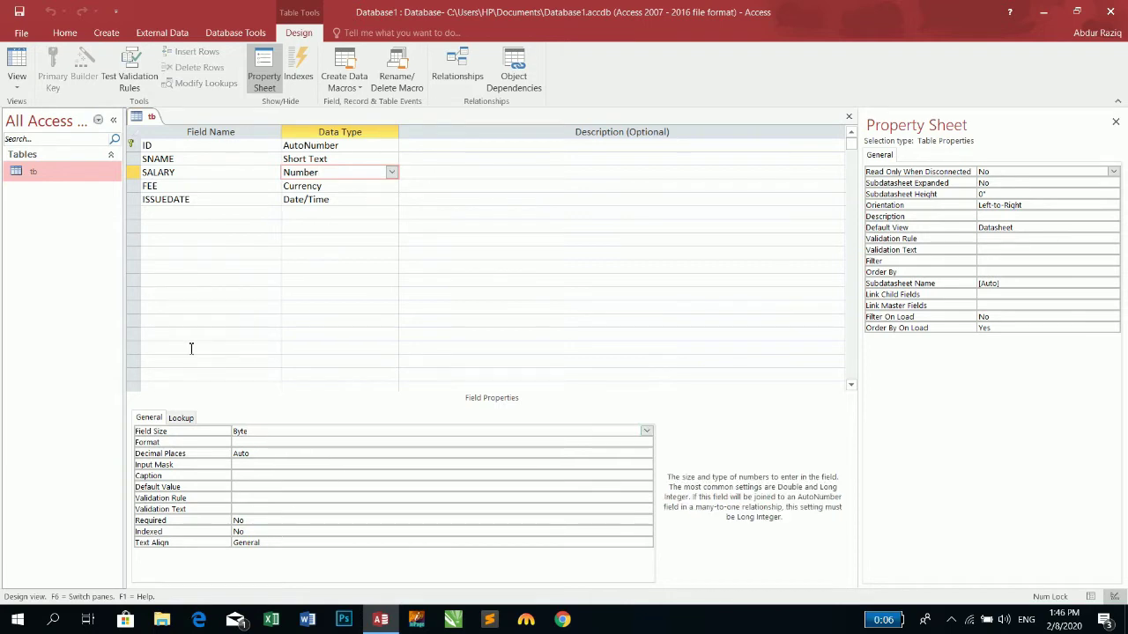
Try 5000 as the first record's SALARY in the datasheet, and shorten it to 50.
{"action": "left_click", "coordinate": [17, 60]}
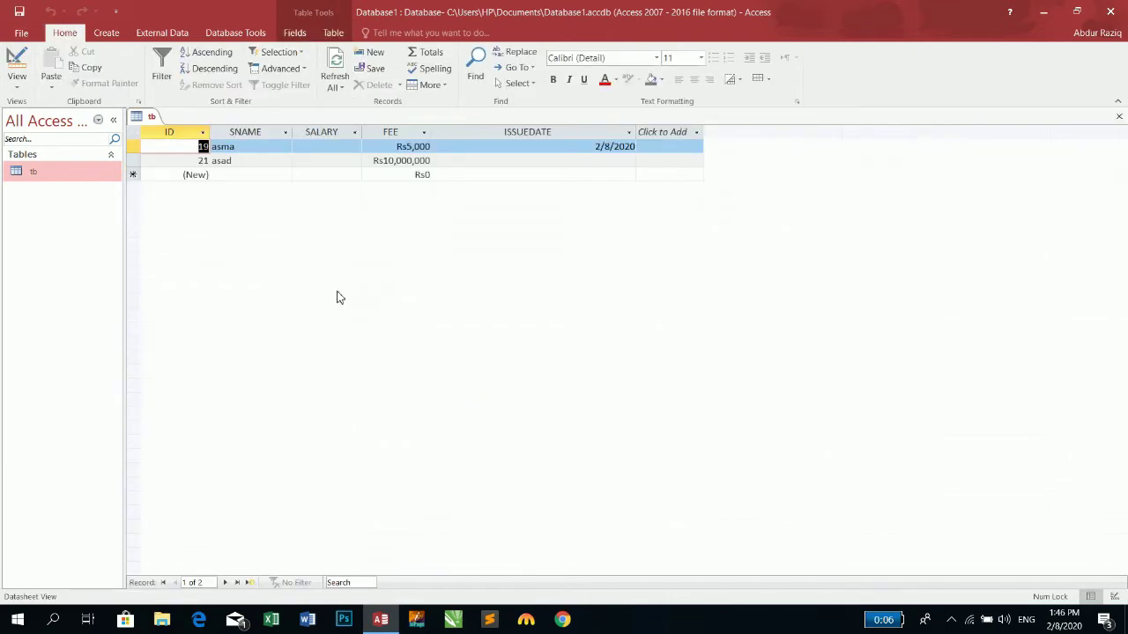
{"action": "left_click", "coordinate": [333, 146]}
{"action": "type", "text": "5000."}
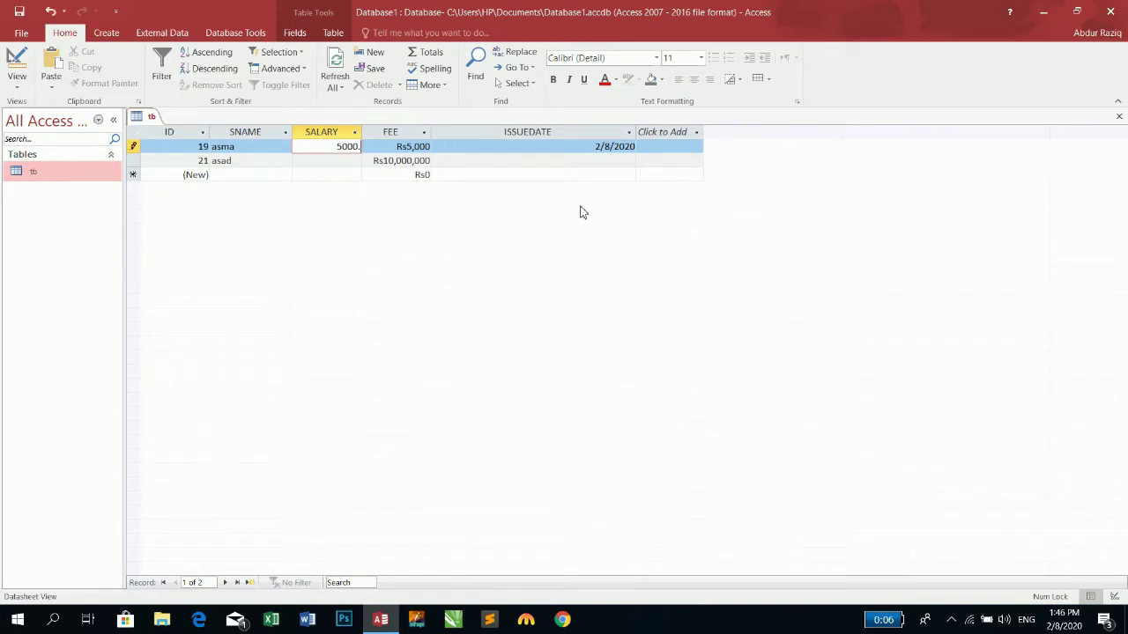
{"action": "key", "text": "Return"}
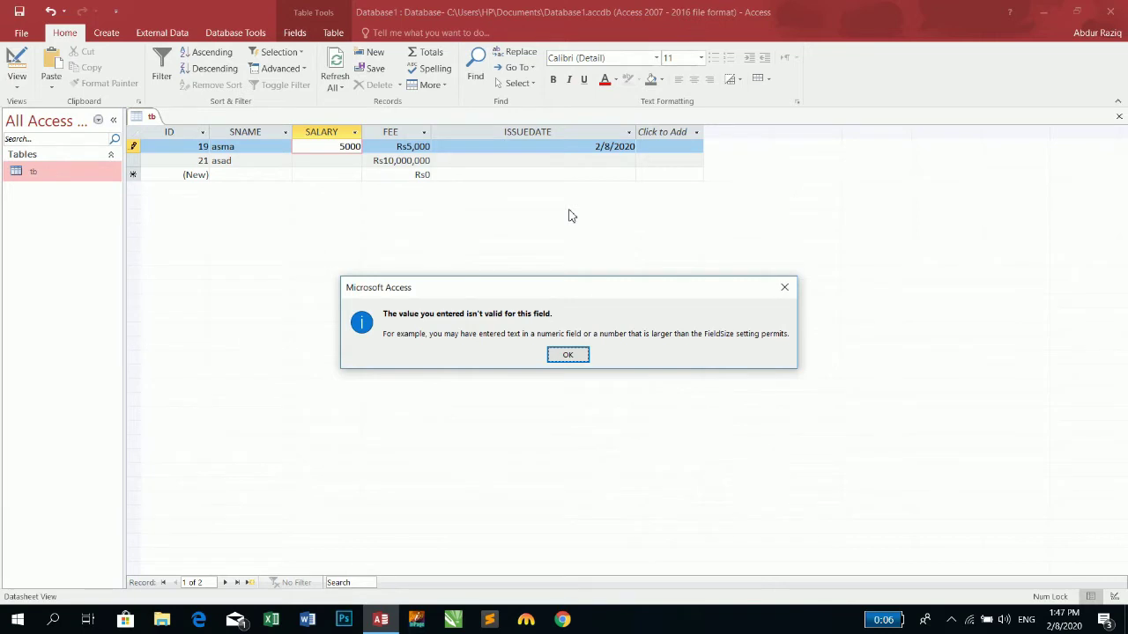
{"action": "key", "text": "Return"}
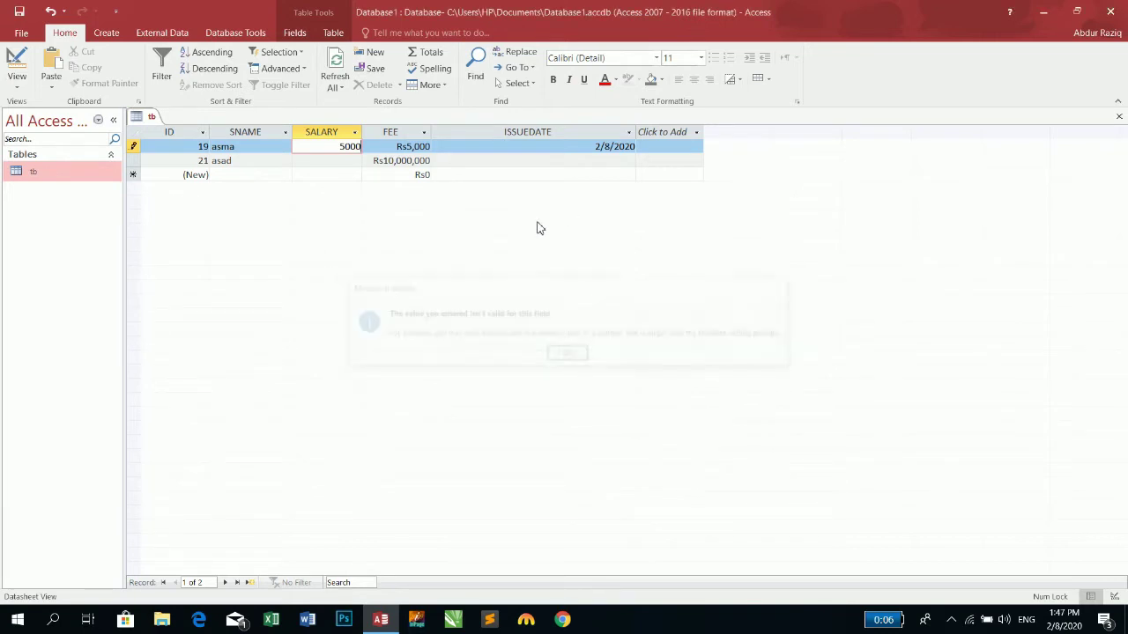
{"action": "key", "text": "BackSpace"}
{"action": "key", "text": "BackSpace"}
{"action": "key", "text": "Tab"}
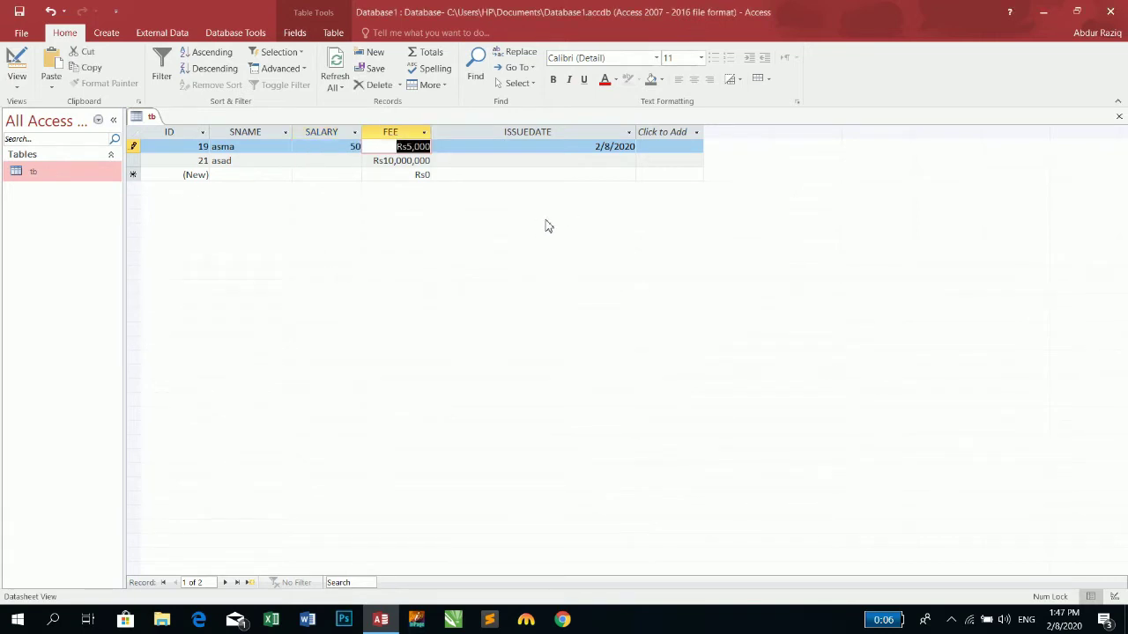
Try to change the first record's SALARY to 500, and clear the entry.
{"action": "key", "text": "shift+Tab"}
{"action": "type", "text": "500"}
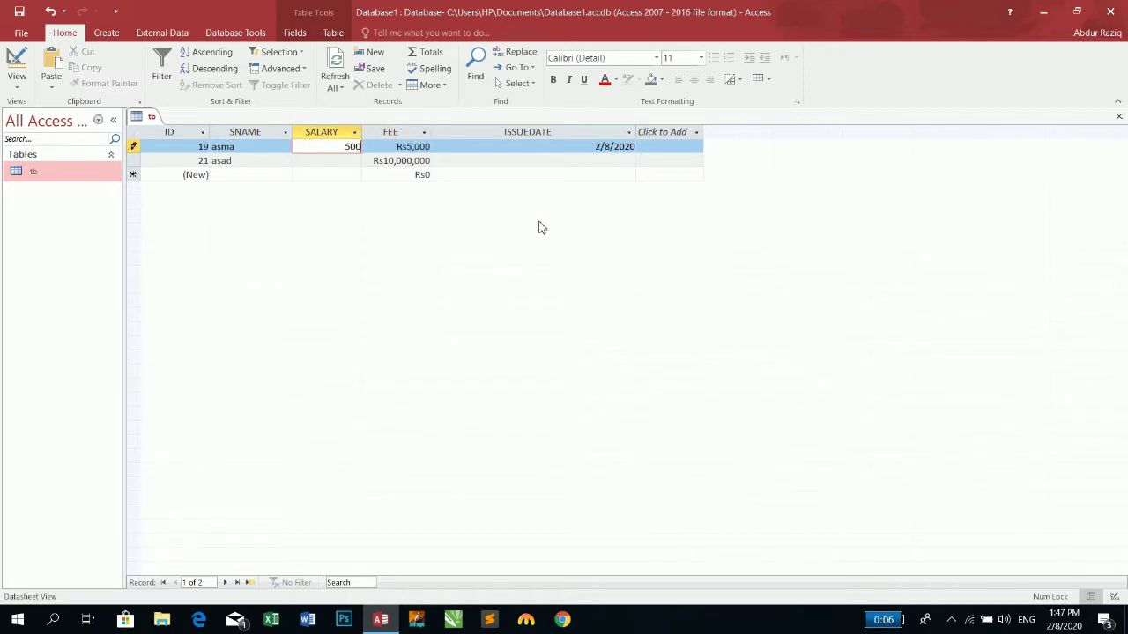
{"action": "key", "text": "Tab"}
{"action": "key", "text": "Return"}
{"action": "key", "text": "BackSpace"}
{"action": "key", "text": "BackSpace"}
{"action": "key", "text": "BackSpace"}
Test 254 as the first record's SALARY and replace it with 255.
{"action": "type", "text": "254"}
{"action": "key", "text": "Tab"}
{"action": "key", "text": "shift+Tab"}
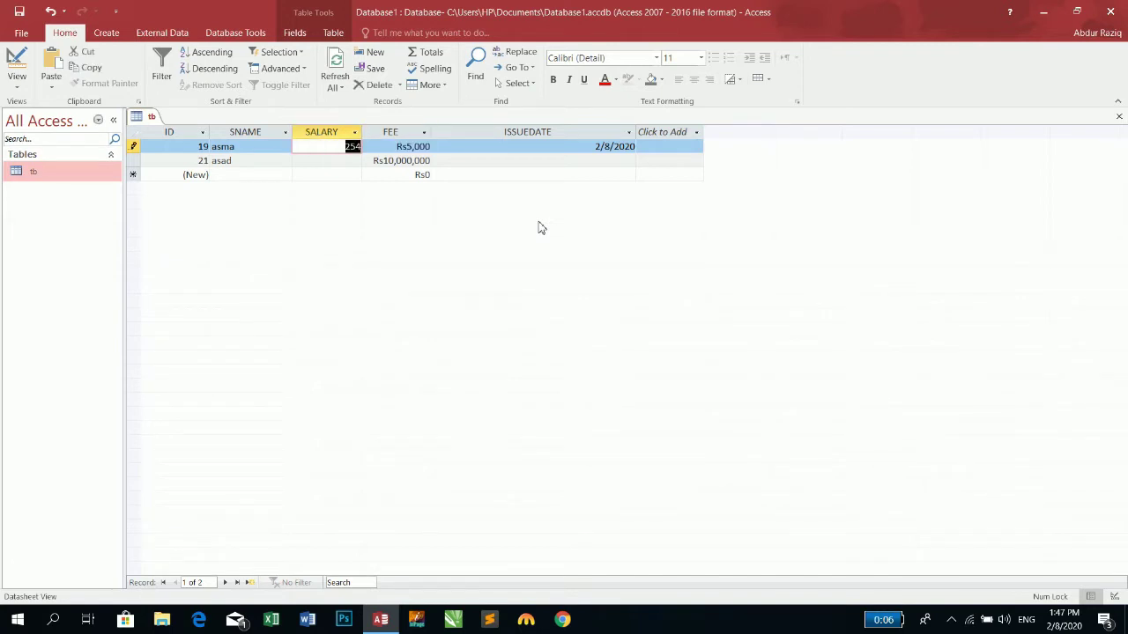
{"action": "key", "text": "BackSpace"}
{"action": "type", "text": "255"}
{"action": "key", "text": "Tab"}
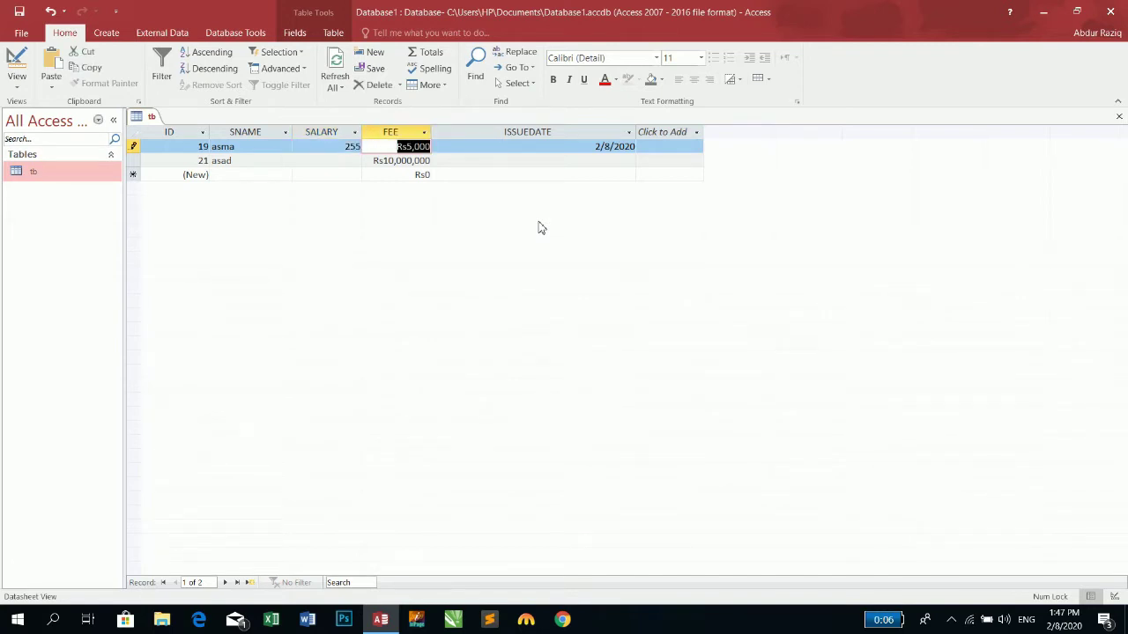
Try to change the first record's SALARY to 256, and cancel the entry.
{"action": "key", "text": "shift+Tab"}
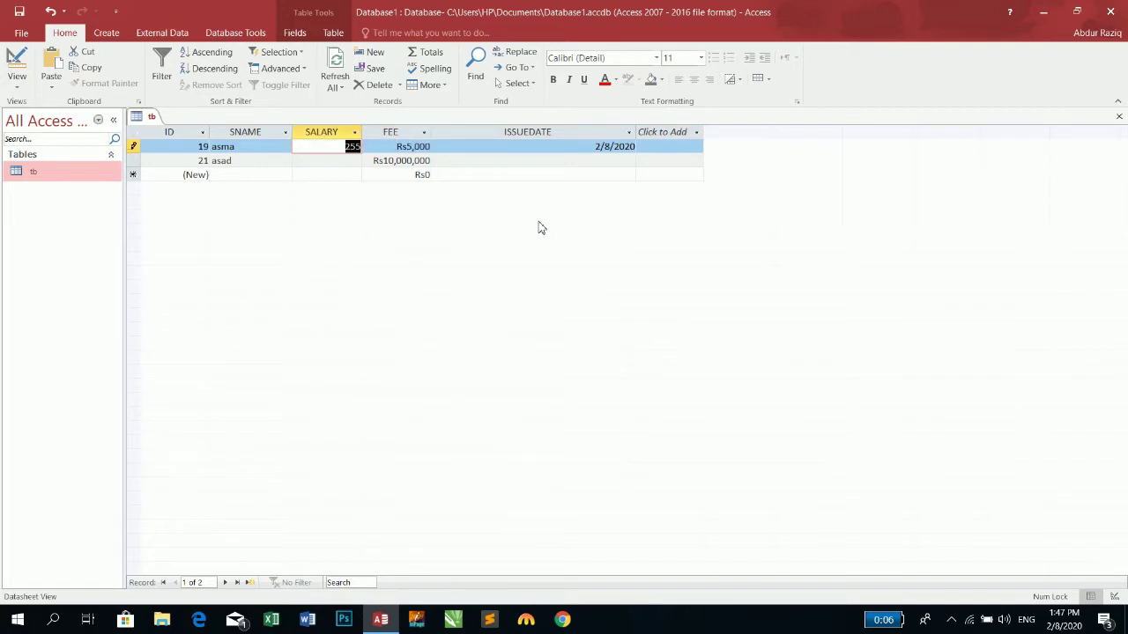
{"action": "key", "text": "BackSpace"}
{"action": "type", "text": "256"}
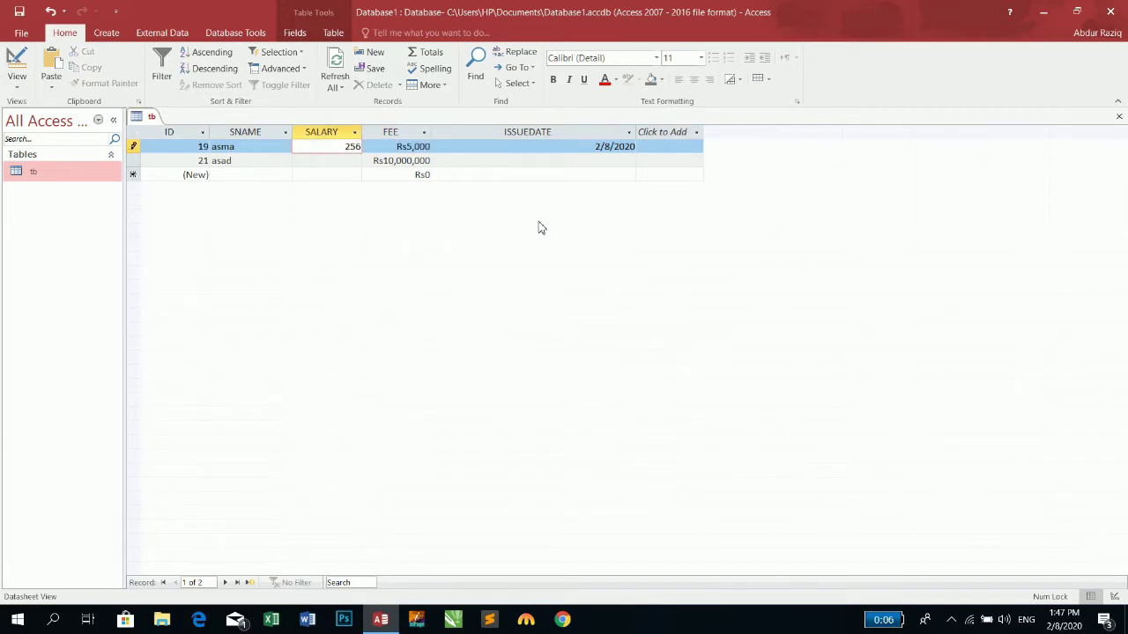
{"action": "key", "text": "Tab"}
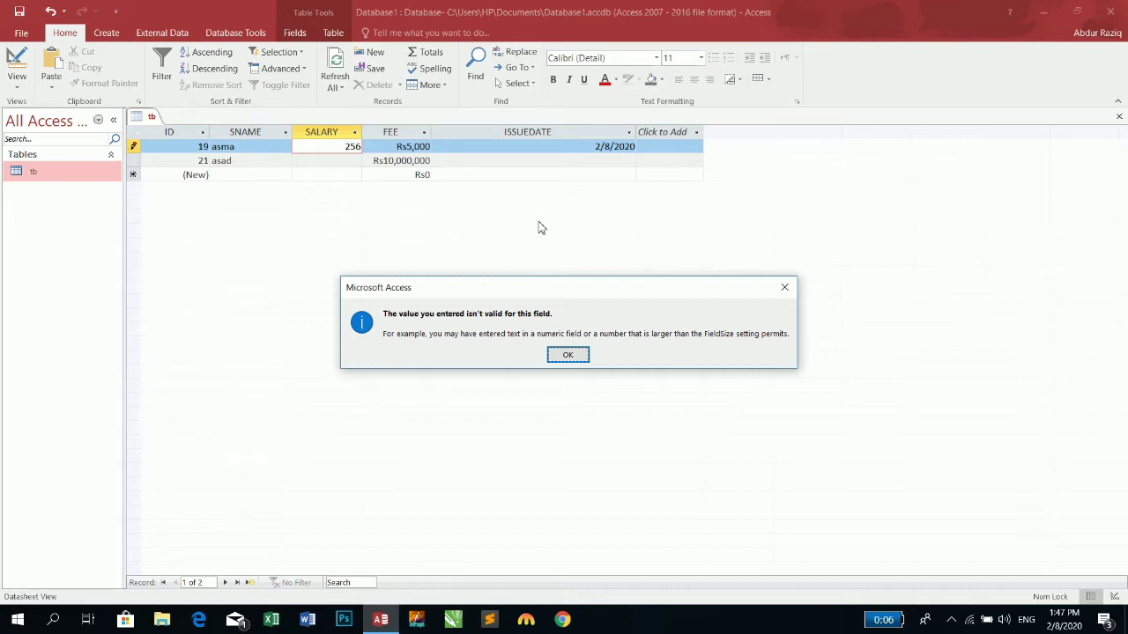
{"action": "left_click", "coordinate": [568, 355]}
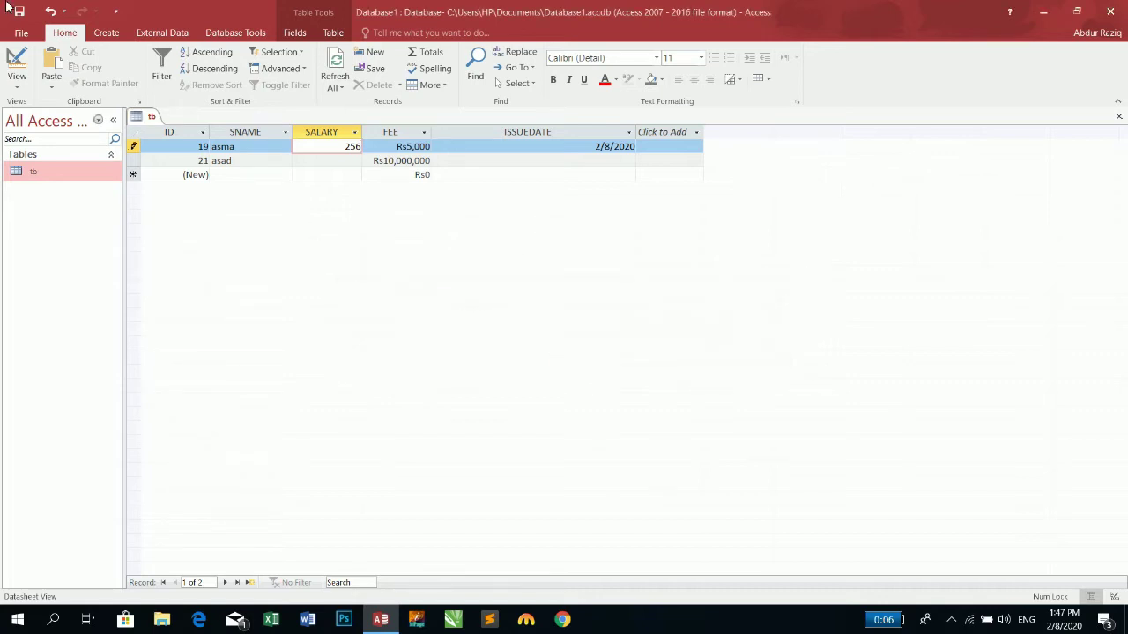
{"action": "key", "text": "Escape"}
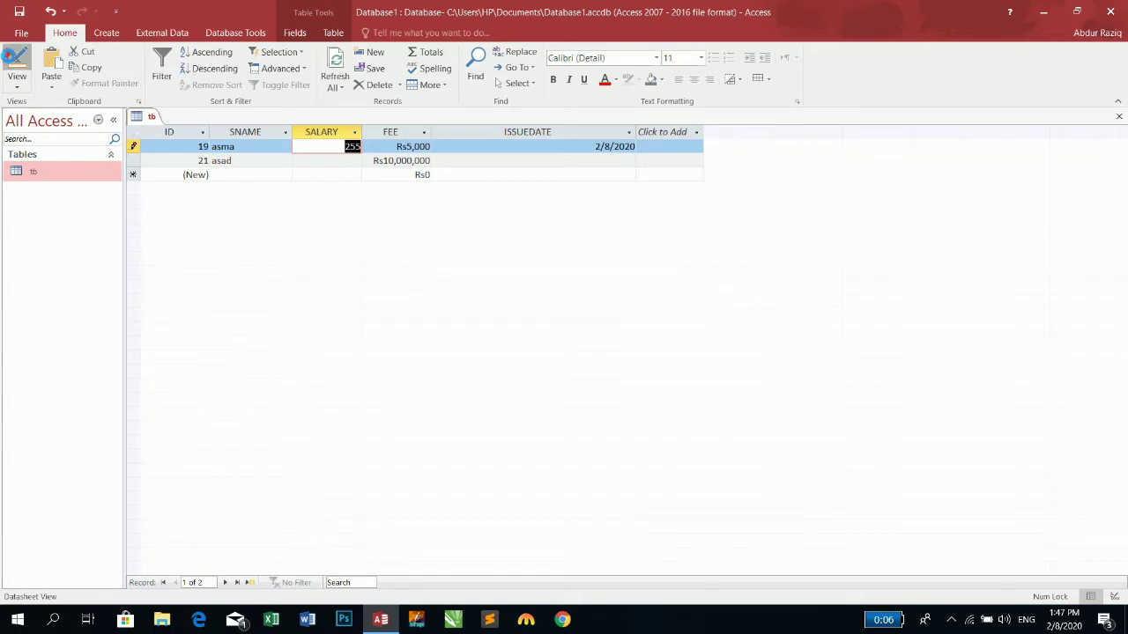
Change the SALARY field's size to Integer in the table design.
{"action": "left_click", "coordinate": [14, 58]}
{"action": "left_click", "coordinate": [320, 432]}
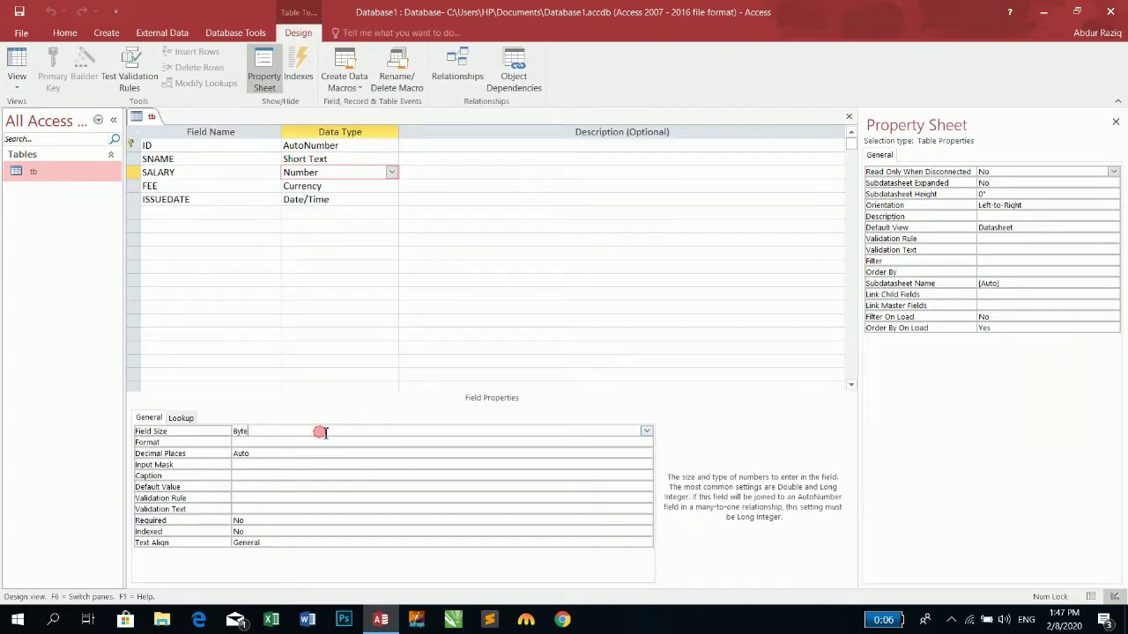
{"action": "left_click", "coordinate": [647, 431]}
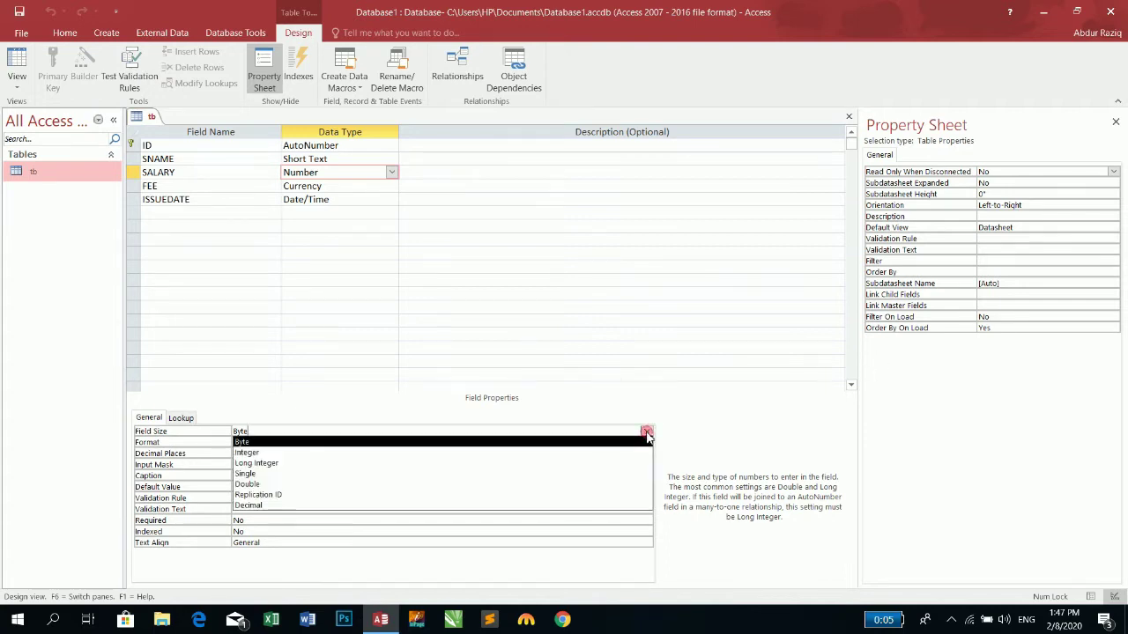
{"action": "left_click", "coordinate": [543, 453]}
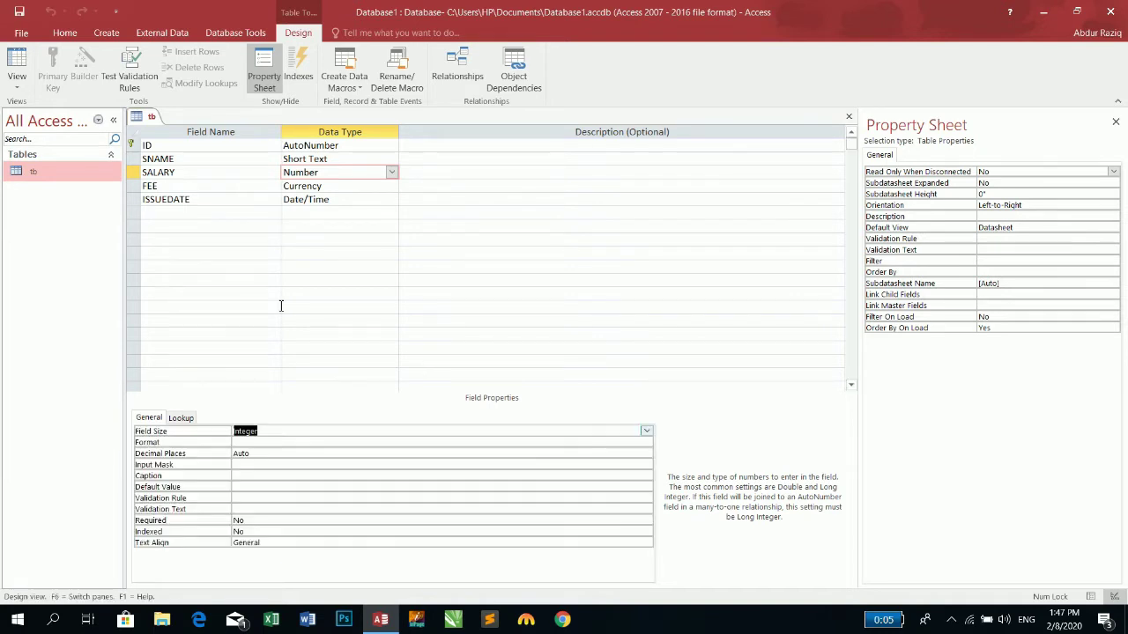
Switch the table to Datasheet view and change the first record's SALARY to 2582.
{"action": "left_click", "coordinate": [17, 66]}
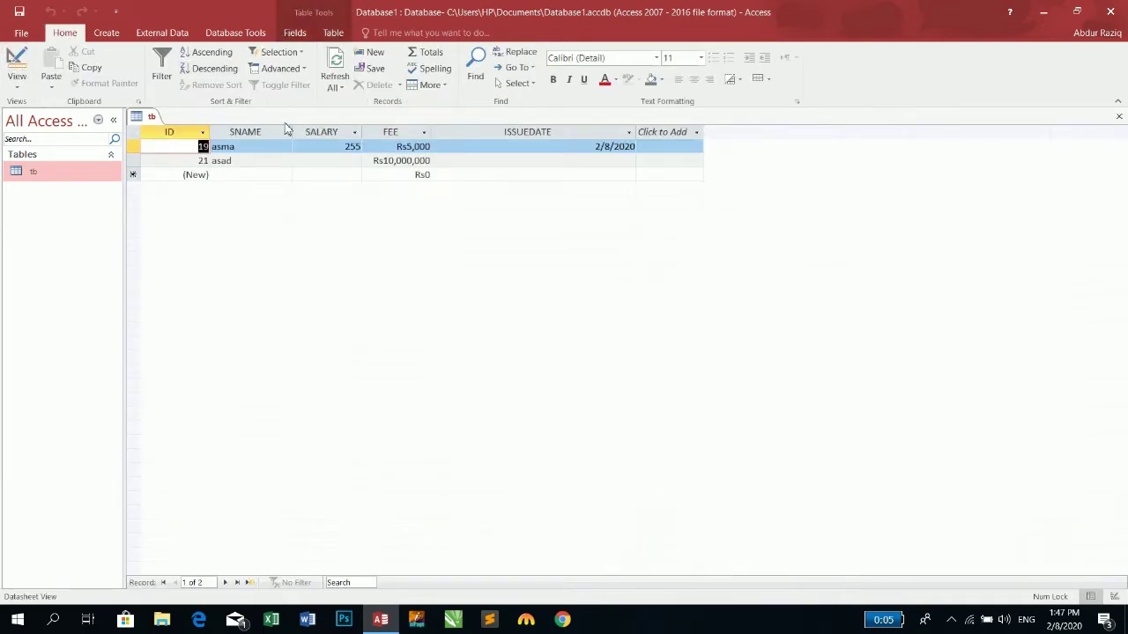
{"action": "double_click", "coordinate": [351, 146]}
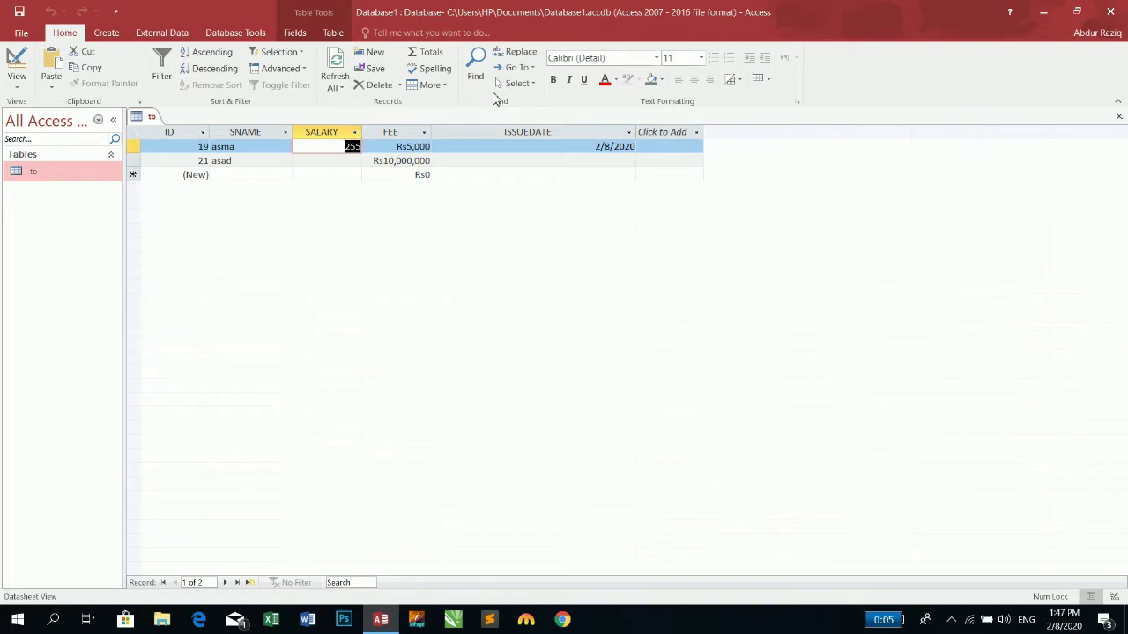
{"action": "key", "text": "BackSpace"}
{"action": "type", "text": "2582"}
{"action": "key", "text": "Tab"}
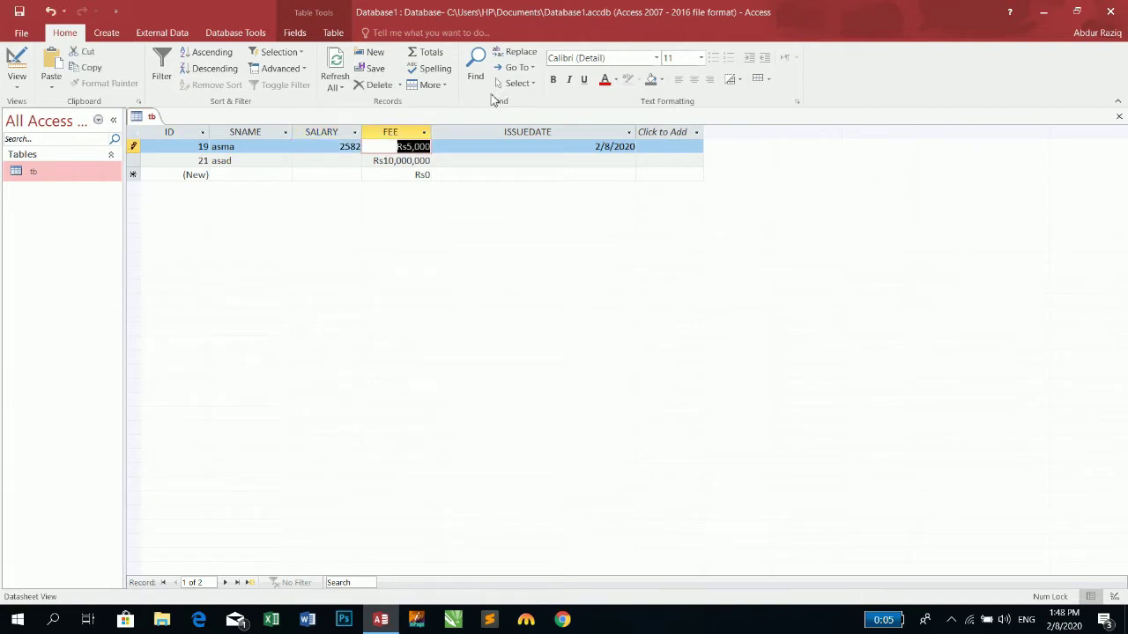
Try 10254868 as the first record's SALARY, and shorten the entry to 10254.
{"action": "key", "text": "shift+Tab"}
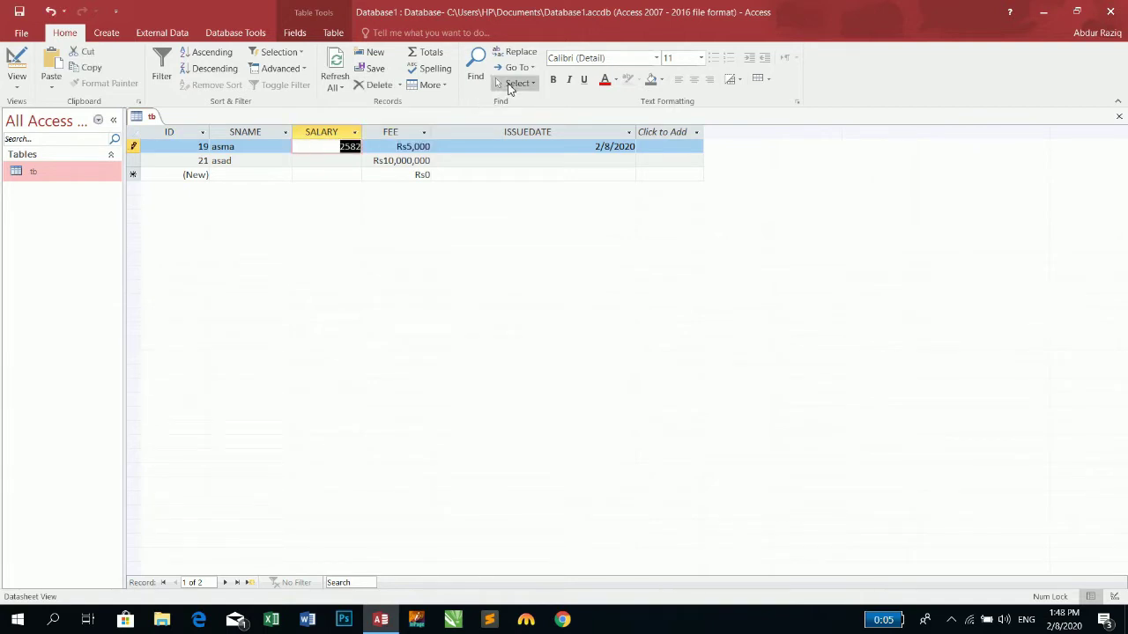
{"action": "type", "text": "1025"}
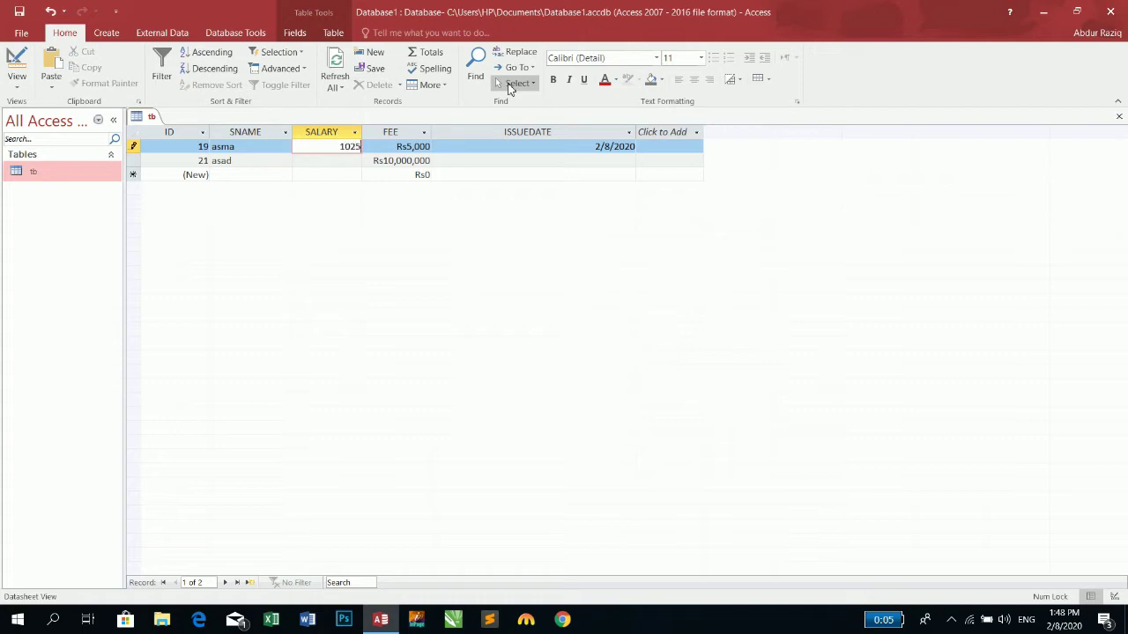
{"action": "type", "text": "4868"}
{"action": "key", "text": "Tab"}
{"action": "key", "text": "Return"}
{"action": "key", "text": "BackSpace"}
{"action": "key", "text": "BackSpace"}
{"action": "key", "text": "Tab"}
{"action": "key", "text": "Return"}
{"action": "key", "text": "BackSpace"}
{"action": "key", "text": "Tab"}
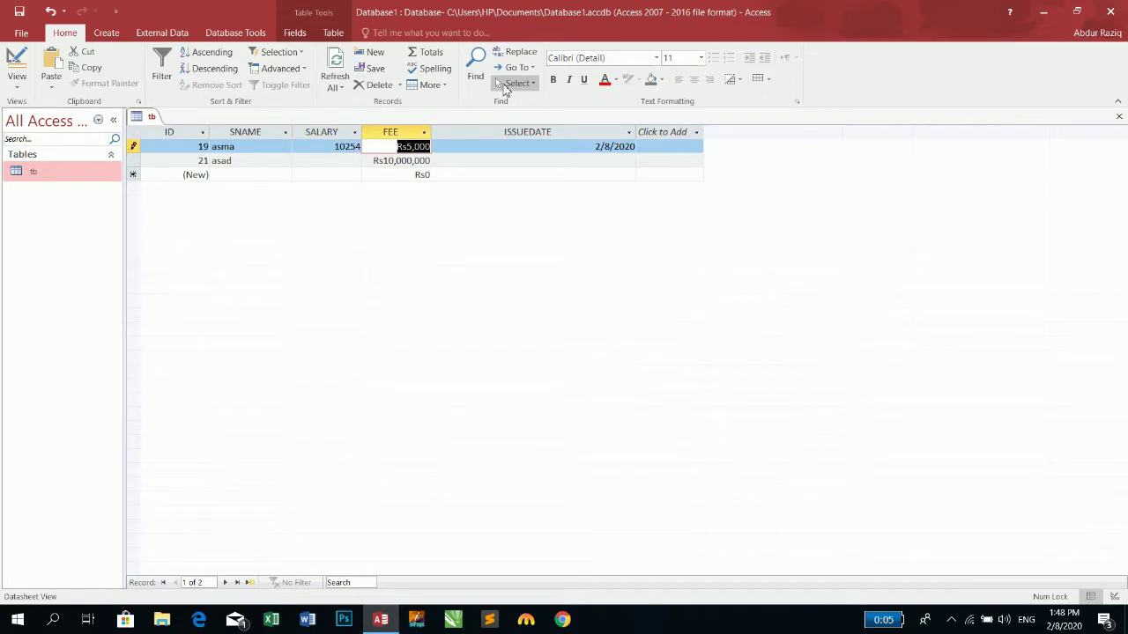
Try to change the first record's SALARY to 105000, and cancel the entry.
{"action": "key", "text": "shift+Tab"}
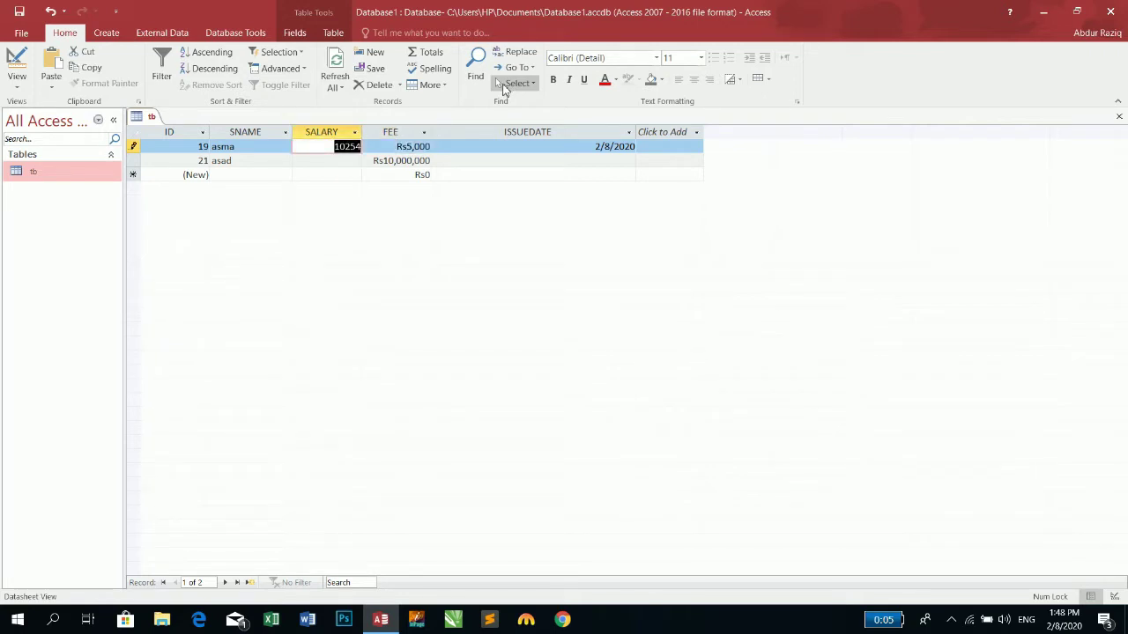
{"action": "key", "text": "BackSpace"}
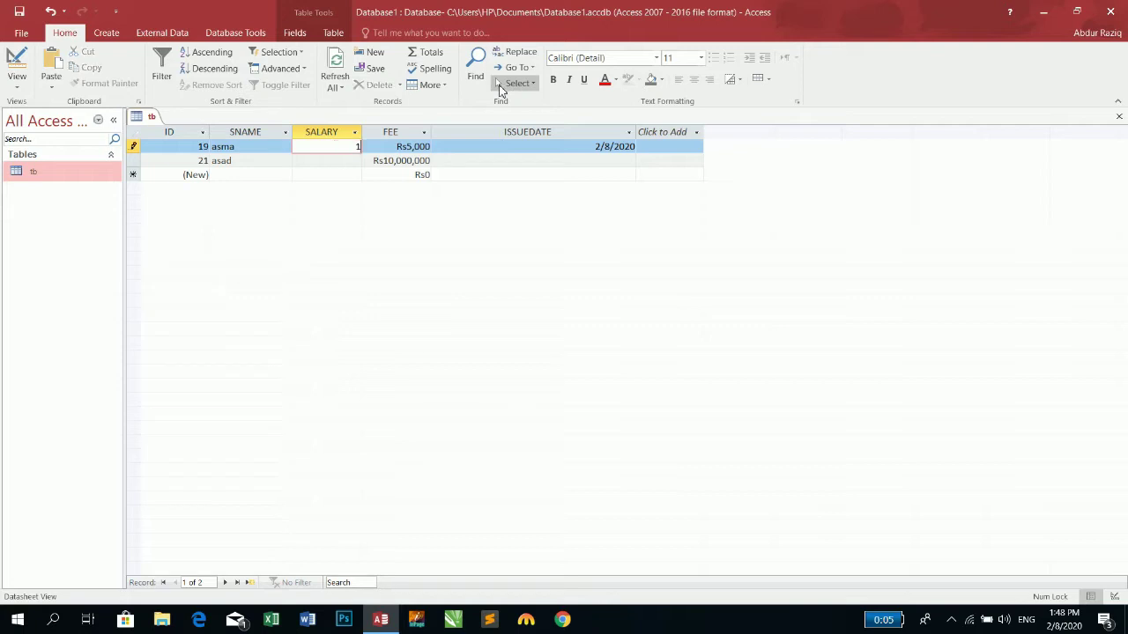
{"action": "type", "text": "105000"}
{"action": "key", "text": "Return"}
{"action": "key", "text": "Return"}
{"action": "key", "text": "BackSpace"}
{"action": "key", "text": "BackSpace"}
{"action": "key", "text": "BackSpace"}
{"action": "key", "text": "BackSpace"}
{"action": "key", "text": "BackSpace"}
{"action": "key", "text": "Escape"}
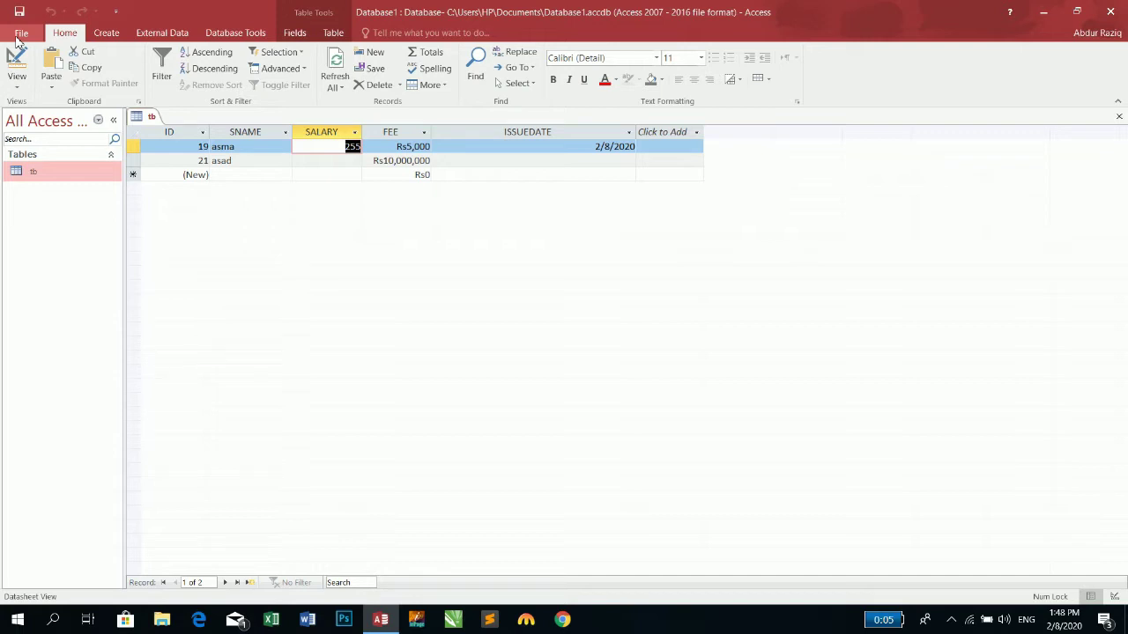
Try to change the first record's SALARY to 99999, and clear the entry.
{"action": "type", "text": "99"}
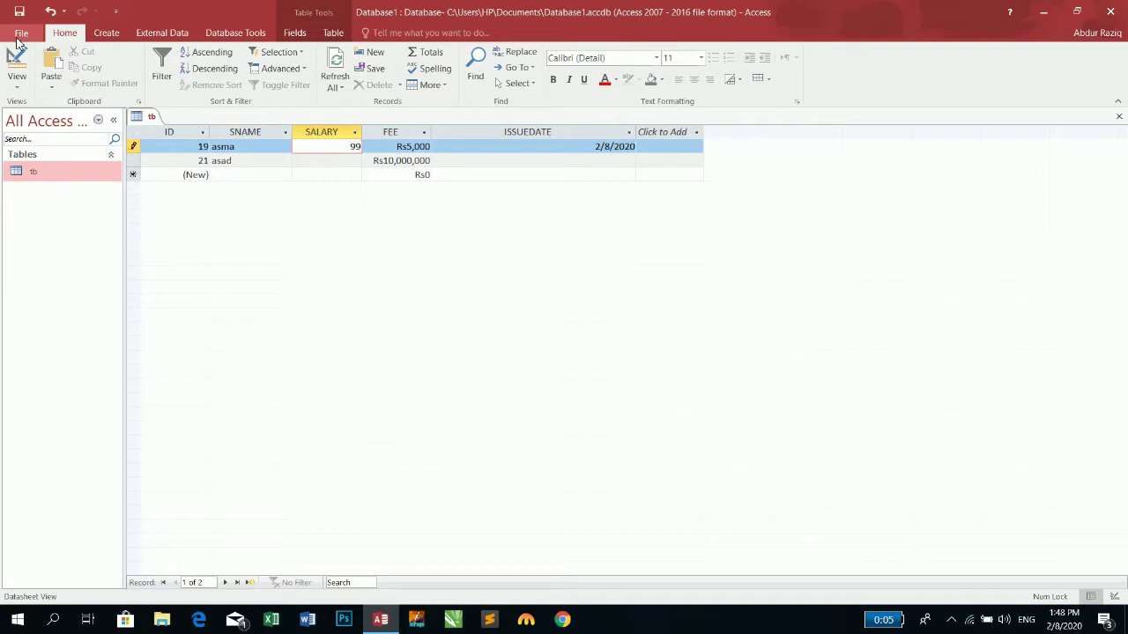
{"action": "type", "text": "999"}
{"action": "key", "text": "Return"}
{"action": "key", "text": "Return"}
{"action": "key", "text": "BackSpace"}
{"action": "key", "text": "BackSpace"}
{"action": "key", "text": "BackSpace"}
{"action": "key", "text": "BackSpace"}
{"action": "key", "text": "BackSpace"}
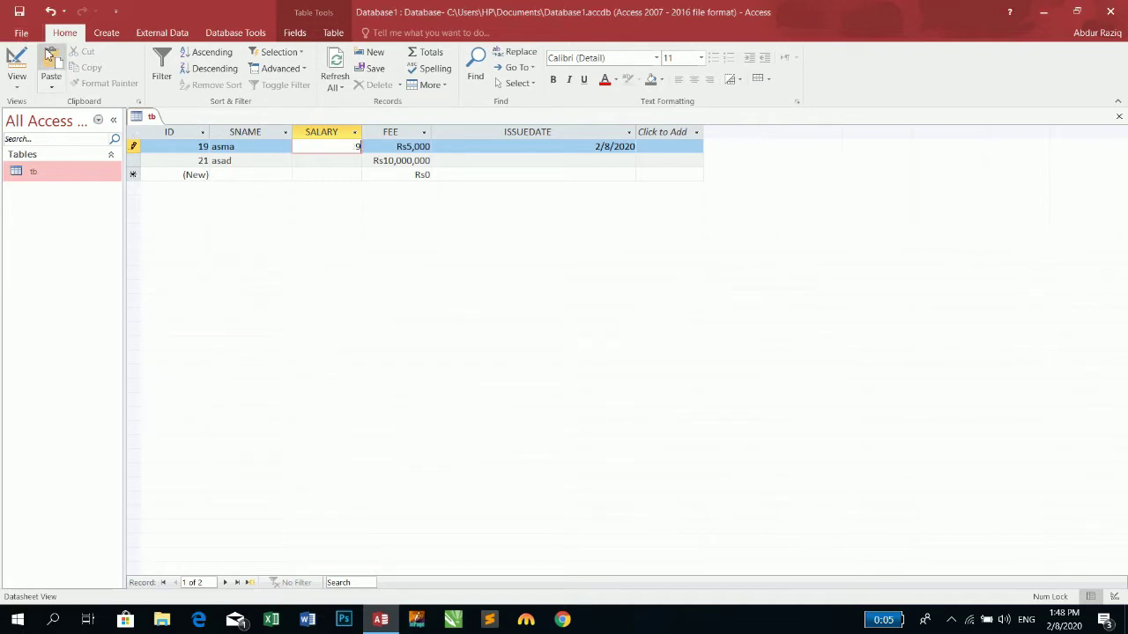
Enter 10500 as the first record's SALARY.
{"action": "type", "text": "9914"}
{"action": "key", "text": "Return"}
{"action": "key", "text": "Return"}
{"action": "key", "text": "BackSpace"}
{"action": "key", "text": "BackSpace"}
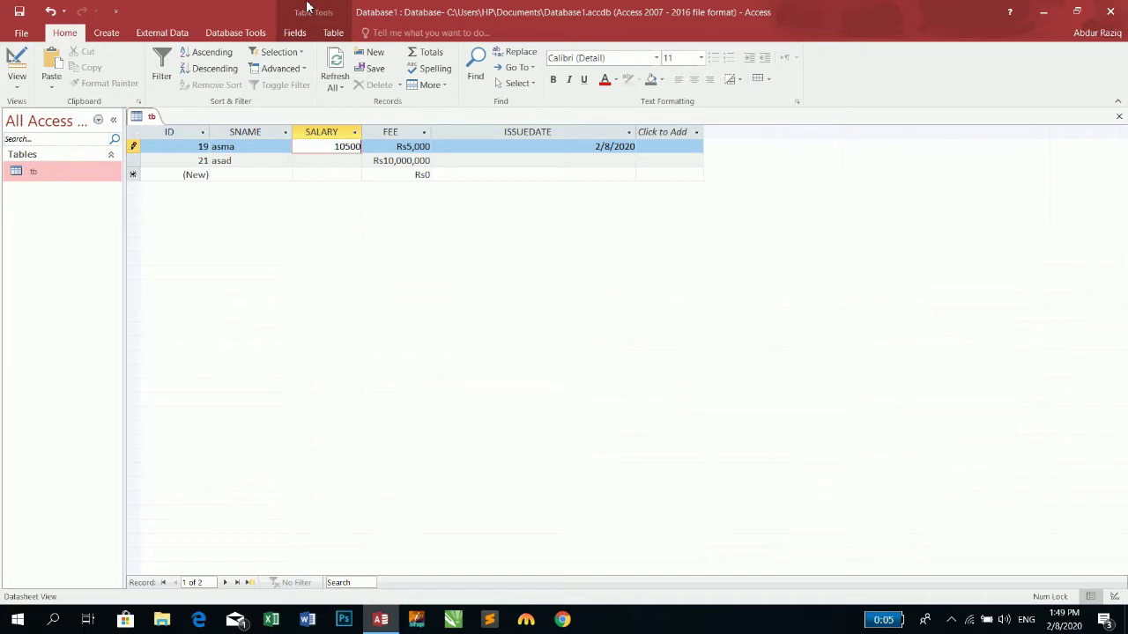
{"action": "key", "text": "Tab"}
{"action": "key", "text": "shift+Tab"}
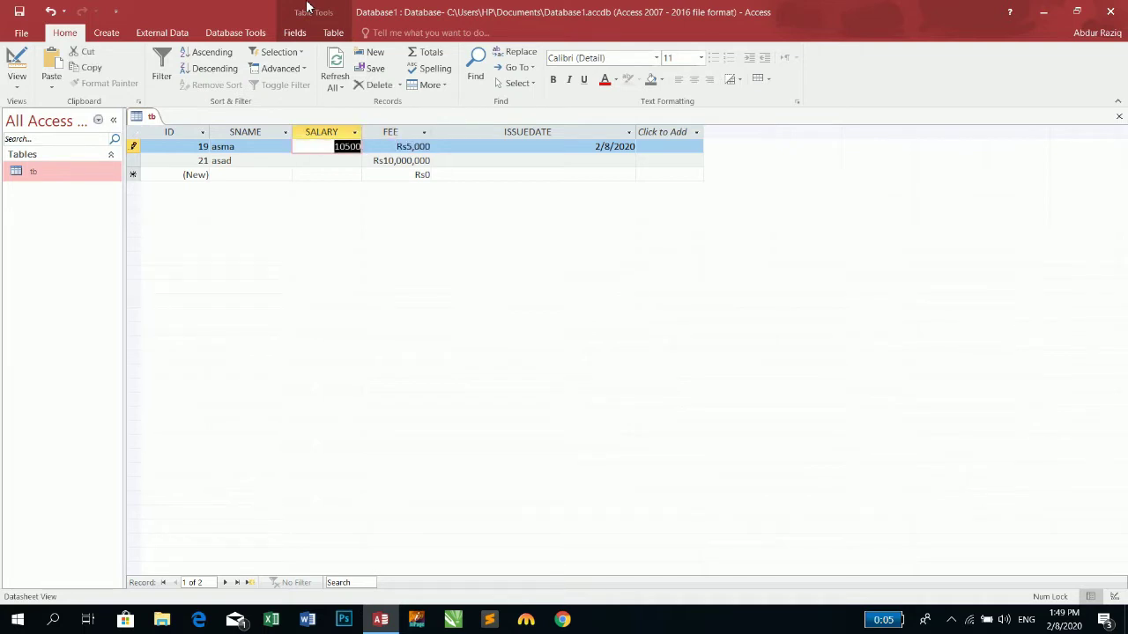
Try to change the first record's SALARY to 412540.
{"action": "type", "text": "505"}
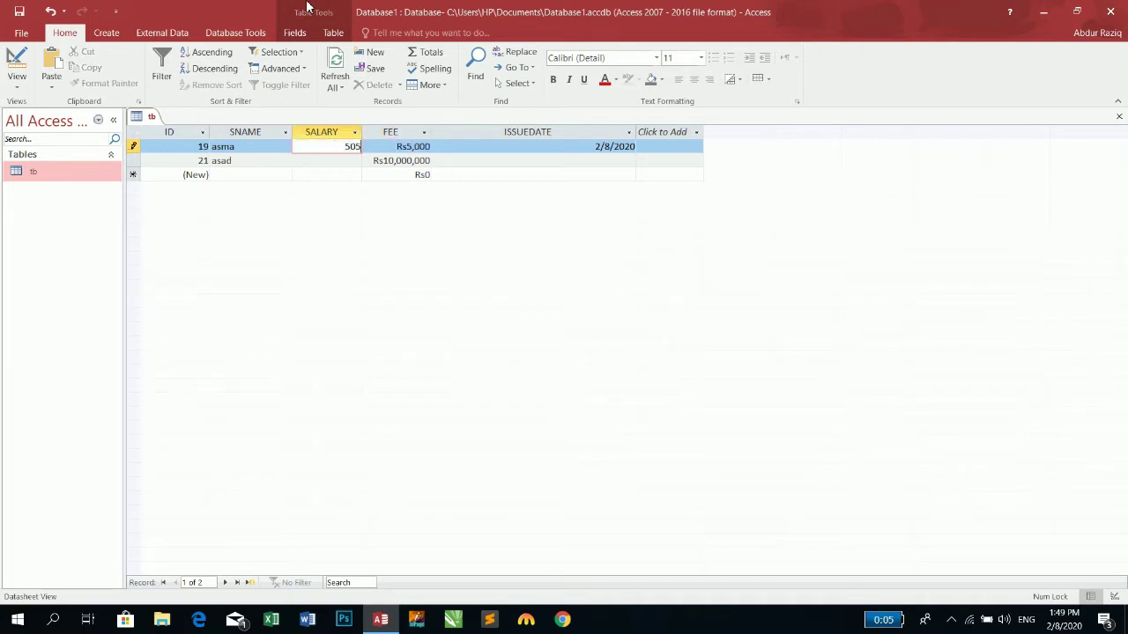
{"action": "key", "text": "Tab"}
{"action": "key", "text": "Return"}
{"action": "key", "text": "Return"}
{"action": "key", "text": "Return"}
{"action": "type", "text": "0"}
{"action": "key", "text": "Return"}
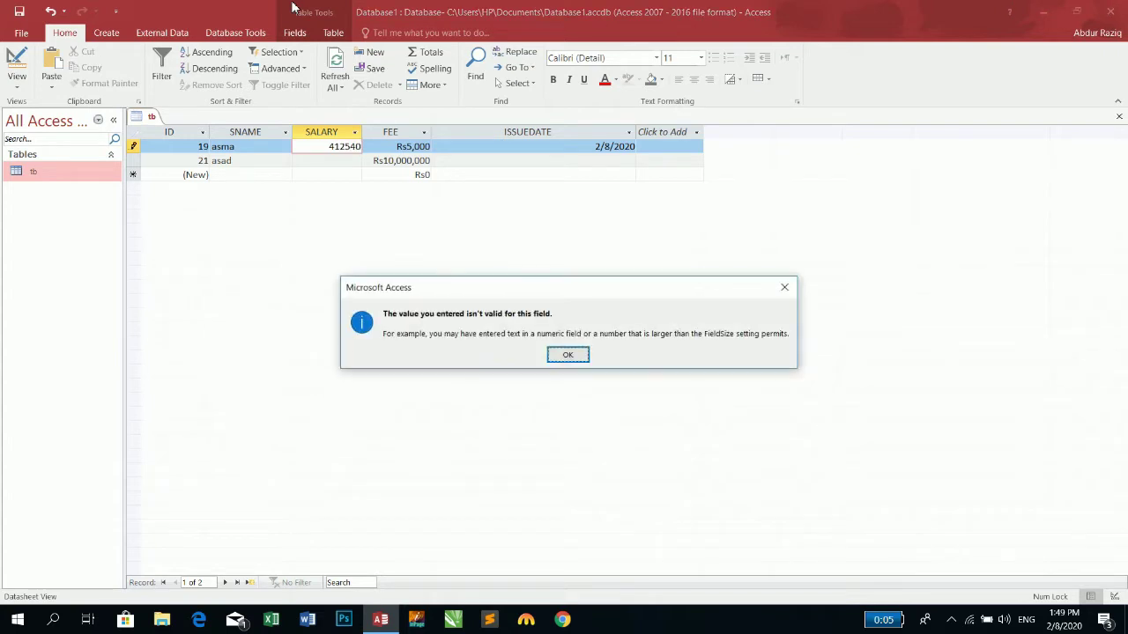
{"action": "key", "text": "Return"}
Shorten the first record's SALARY to 41254, try to accept it, and clear the entry.
{"action": "key", "text": "BackSpace"}
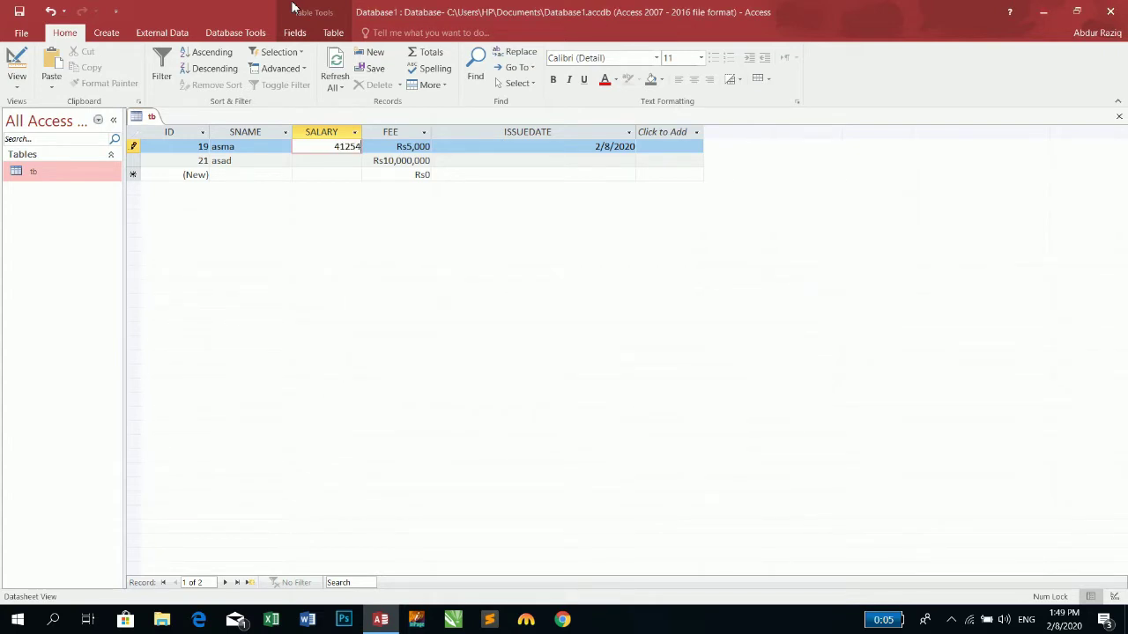
{"action": "key", "text": "Return"}
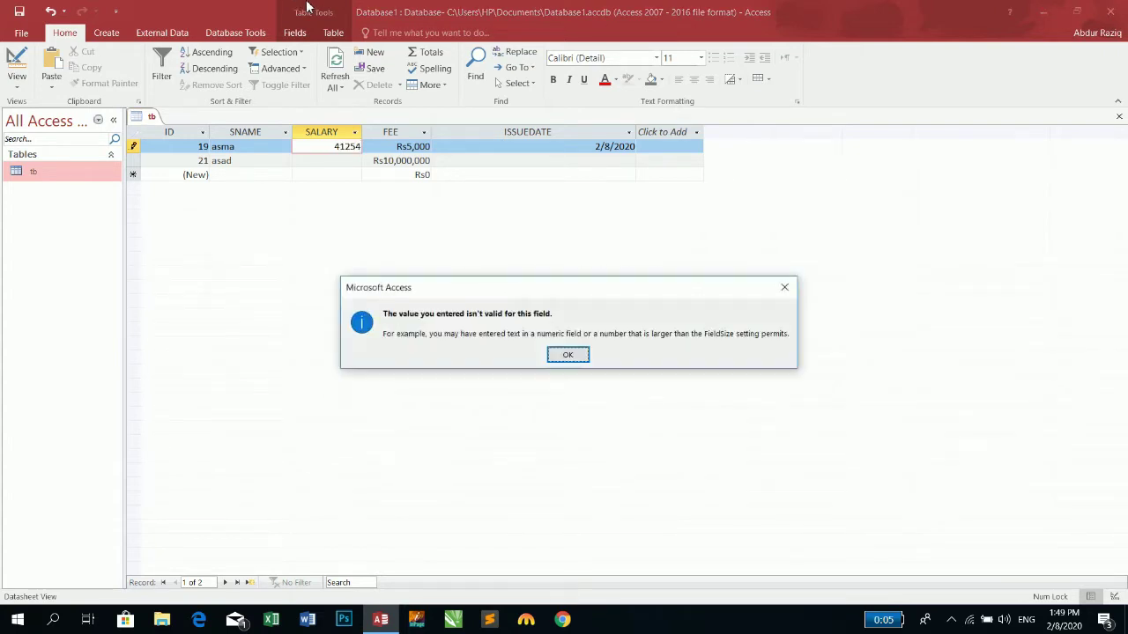
{"action": "key", "text": "Return"}
{"action": "key", "text": "BackSpace"}
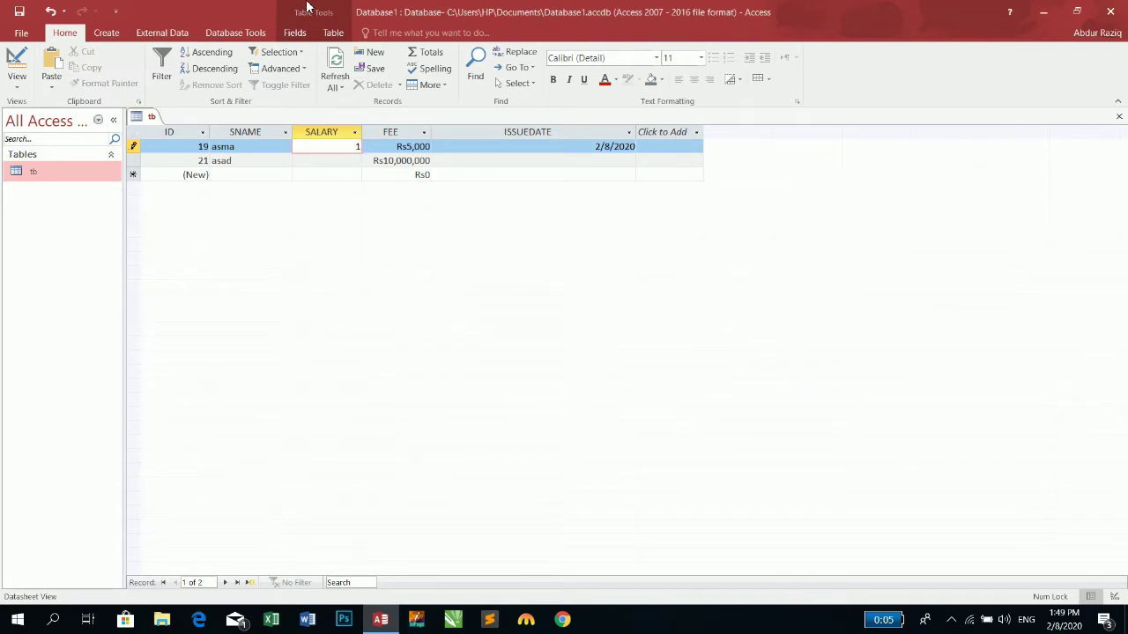
Test 15000 as the first record's SALARY and replace it with 30000.
{"action": "type", "text": "15000"}
{"action": "key", "text": "Tab"}
{"action": "key", "text": "shift+Tab"}
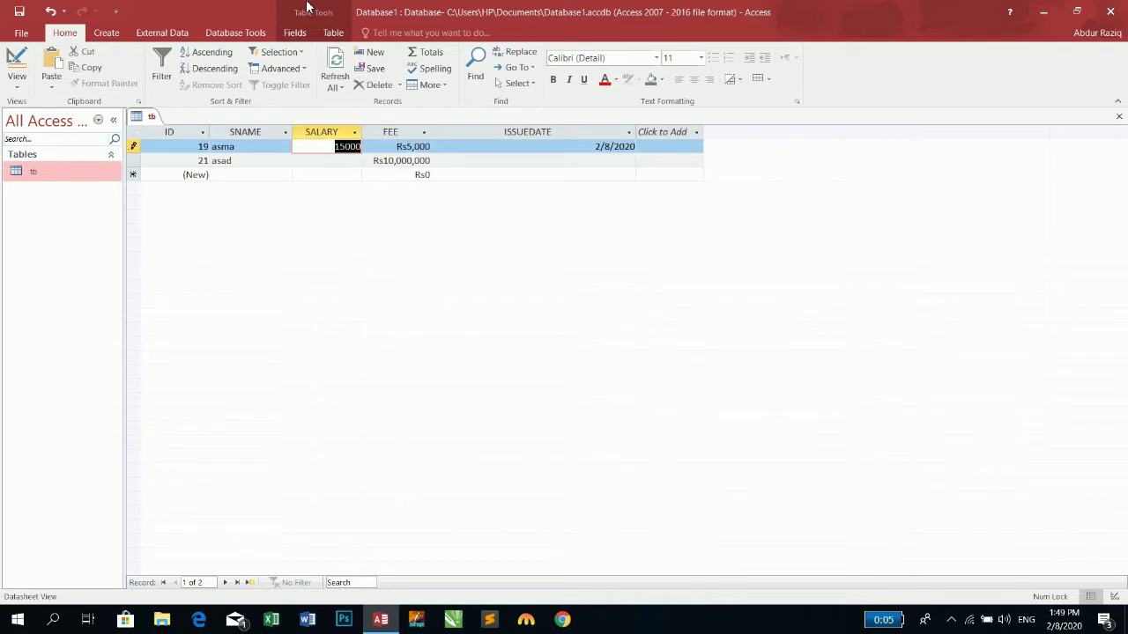
{"action": "type", "text": "30000"}
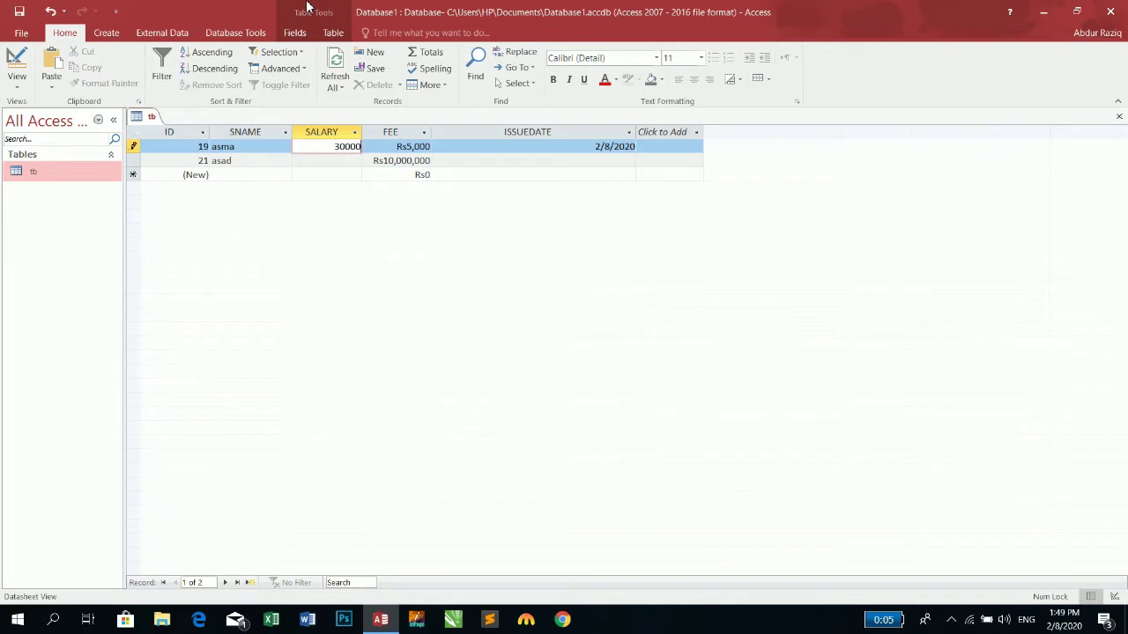
{"action": "key", "text": "Tab"}
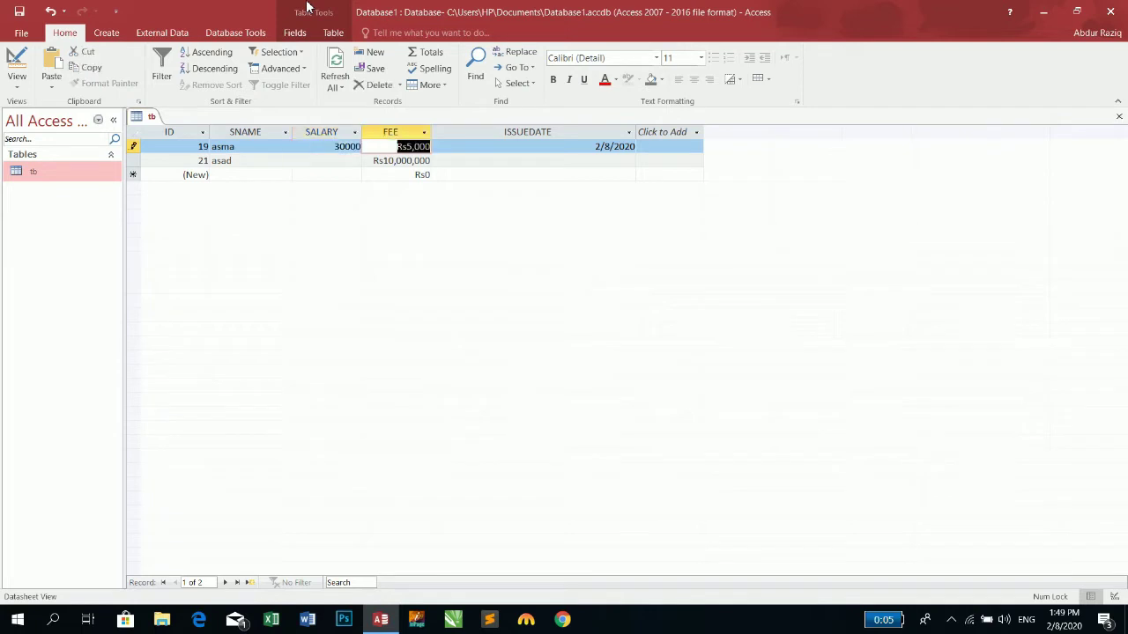
Try to change the first record's SALARY to 40145.
{"action": "key", "text": "shift+Tab"}
{"action": "type", "text": "4"}
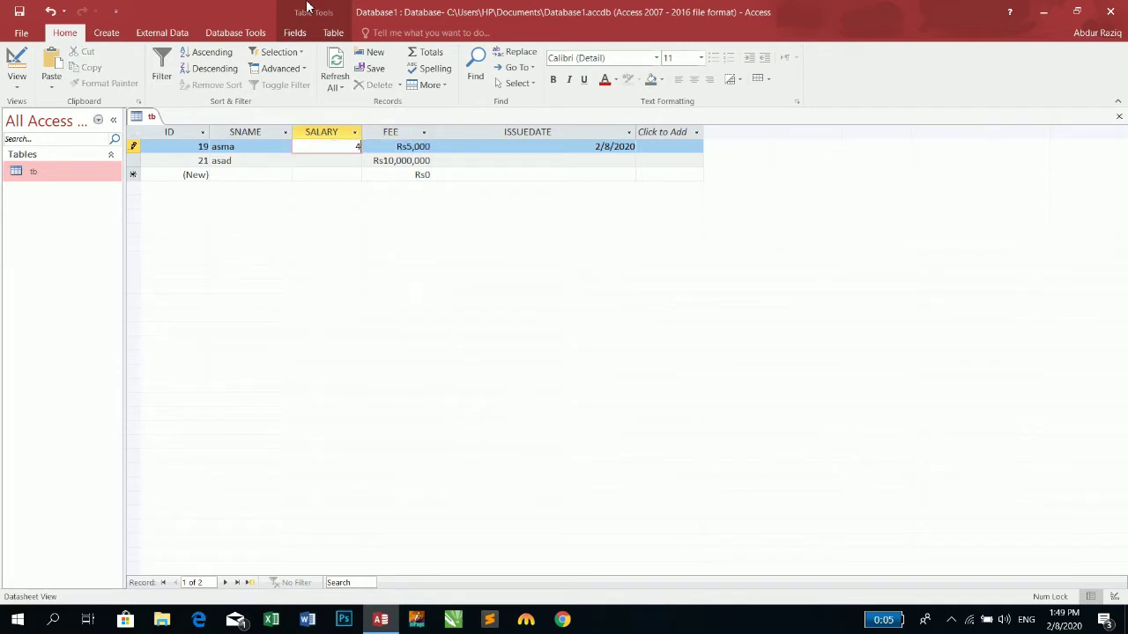
{"action": "type", "text": "0145"}
{"action": "key", "text": "Tab"}
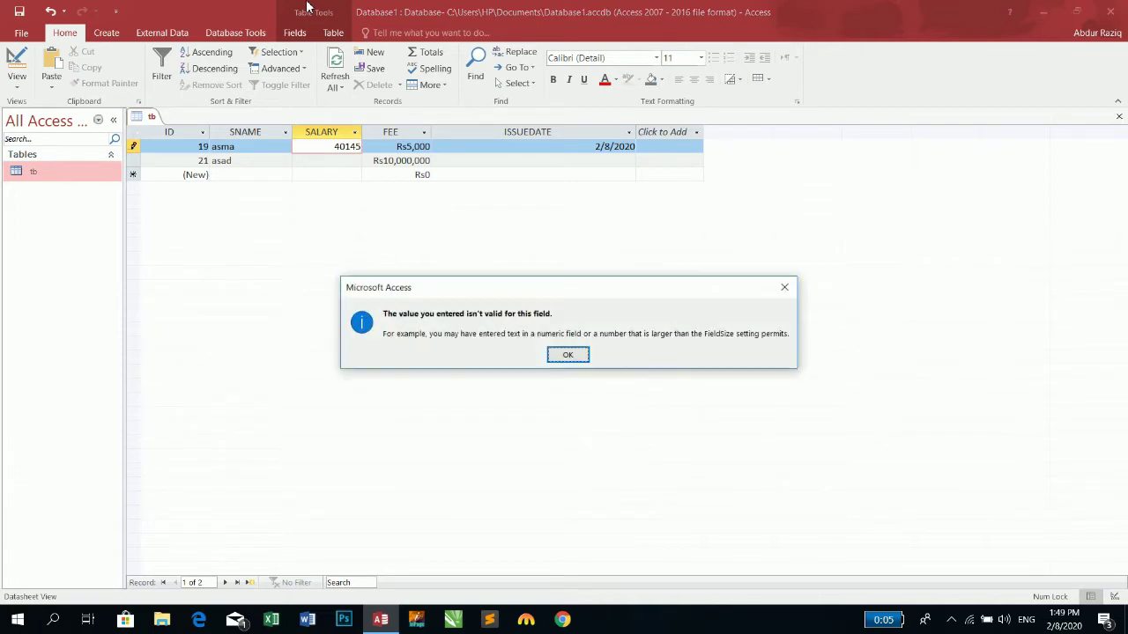
{"action": "key", "text": "Return"}
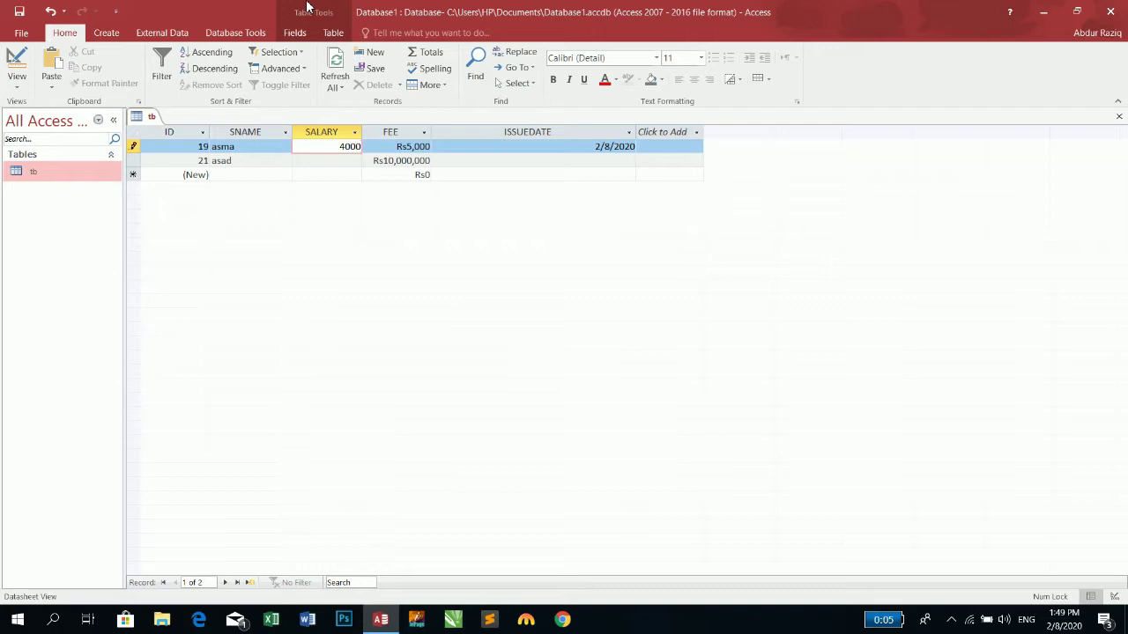
Try 40000 as the first record's SALARY, and clear the entry.
{"action": "type", "text": "0"}
{"action": "key", "text": "Tab"}
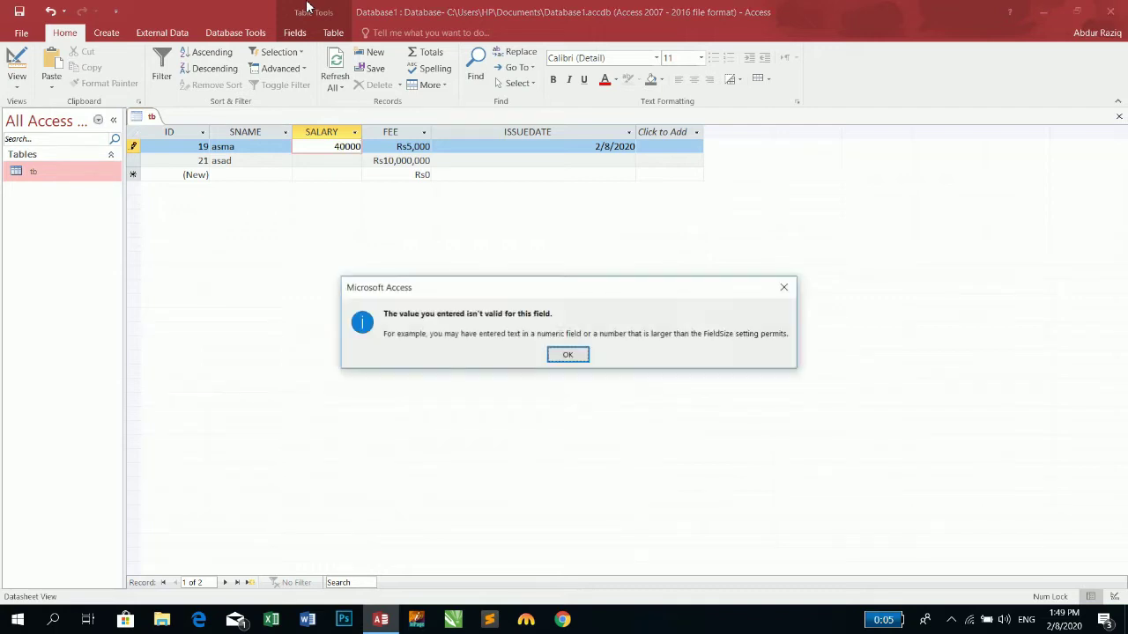
{"action": "key", "text": "Return"}
{"action": "key", "text": "BackSpace"}
{"action": "key", "text": "BackSpace"}
{"action": "key", "text": "BackSpace"}
{"action": "key", "text": "BackSpace"}
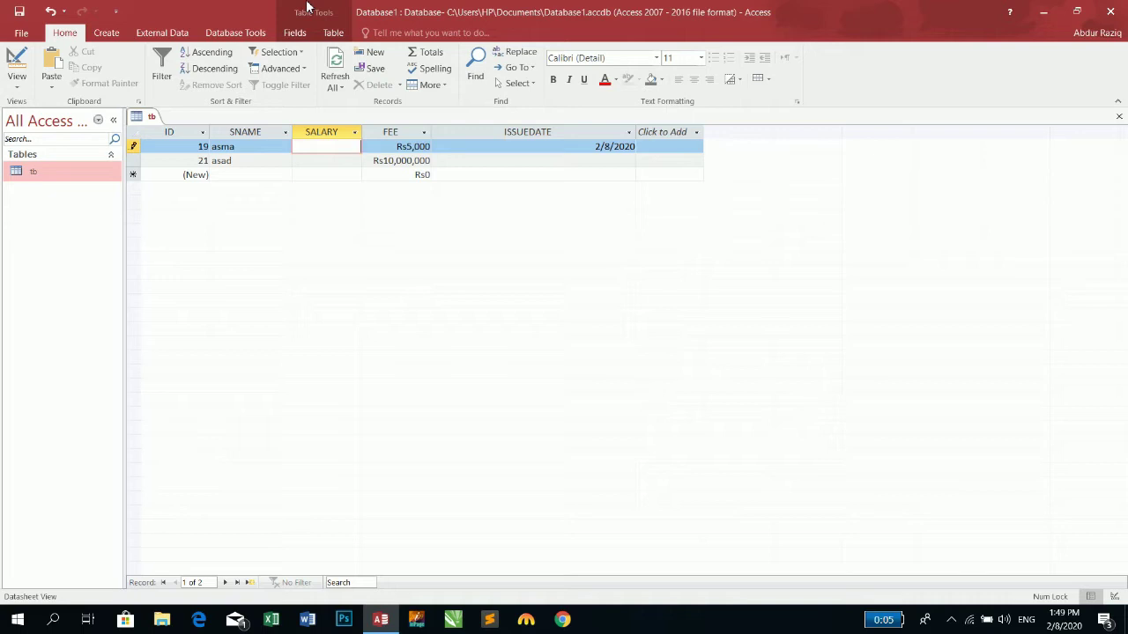
Try 39100 as the first record's SALARY, and clear the entry.
{"action": "type", "text": "39100"}
{"action": "key", "text": "Return"}
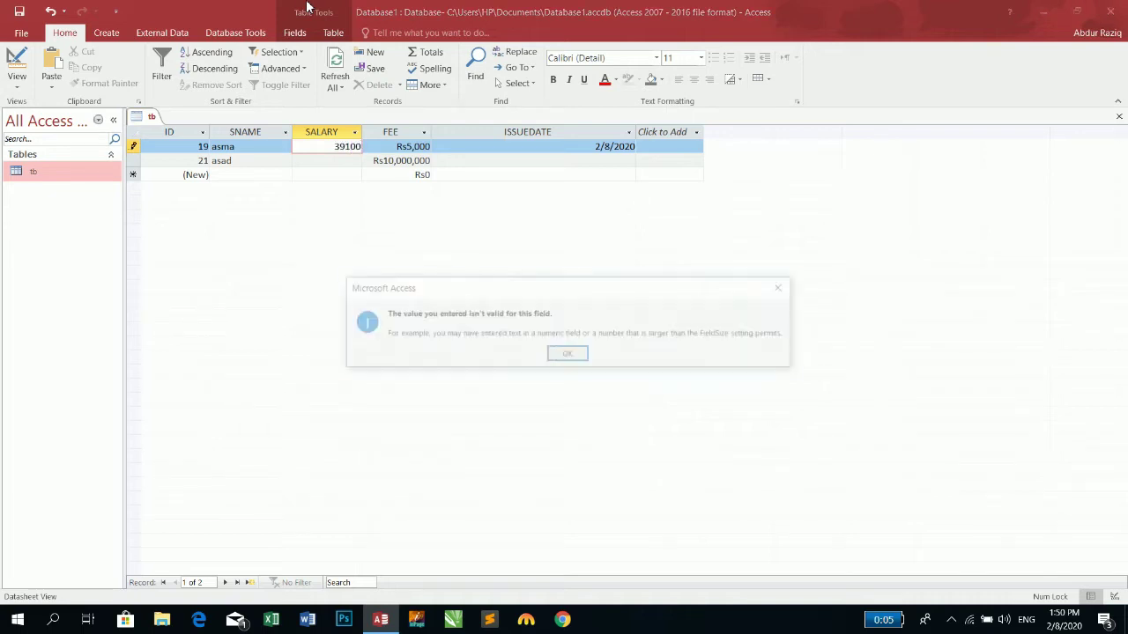
{"action": "key", "text": "Return"}
{"action": "key", "text": "BackSpace"}
{"action": "key", "text": "BackSpace"}
{"action": "key", "text": "BackSpace"}
{"action": "key", "text": "BackSpace"}
{"action": "key", "text": "BackSpace"}
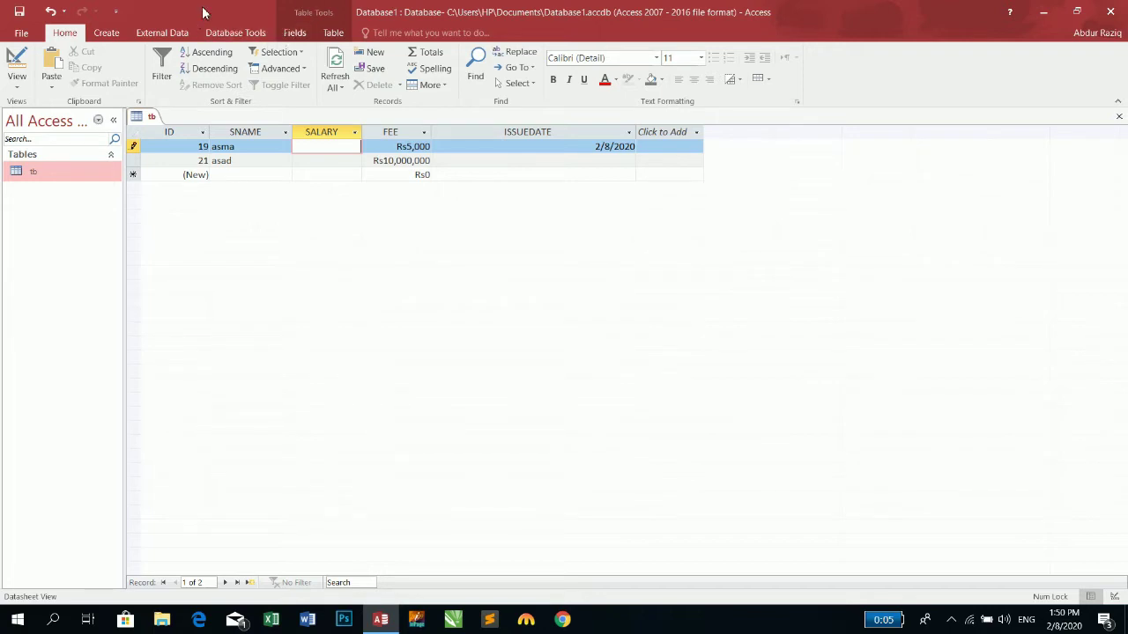
Change the SALARY field's size to Long Integer in the table design and save the table.
{"action": "left_click", "coordinate": [17, 68]}
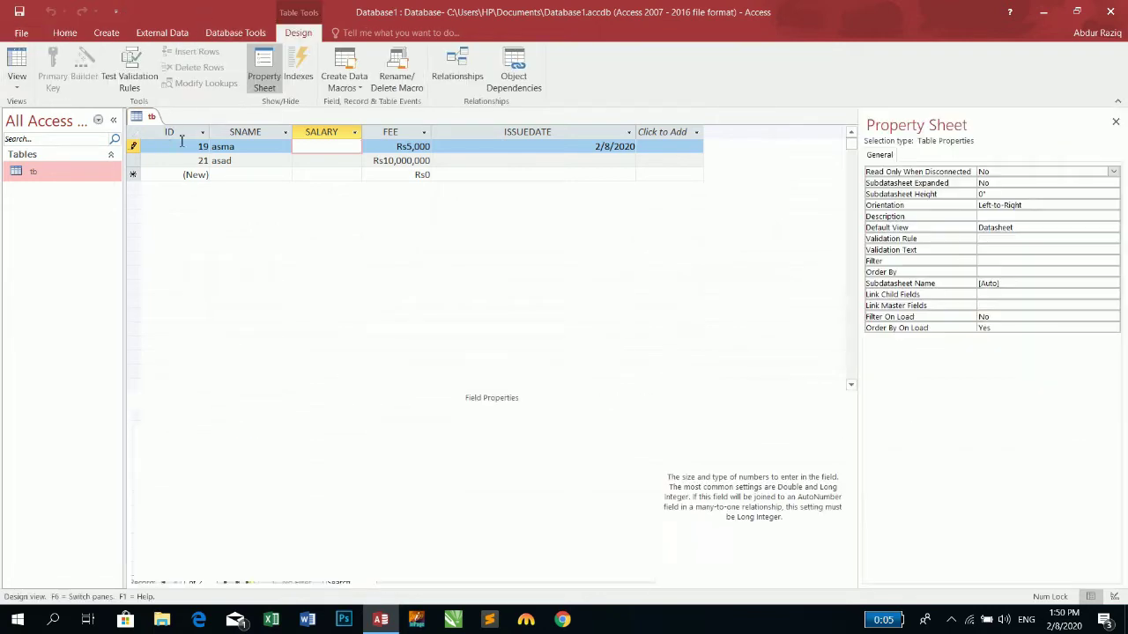
{"action": "left_click", "coordinate": [647, 432]}
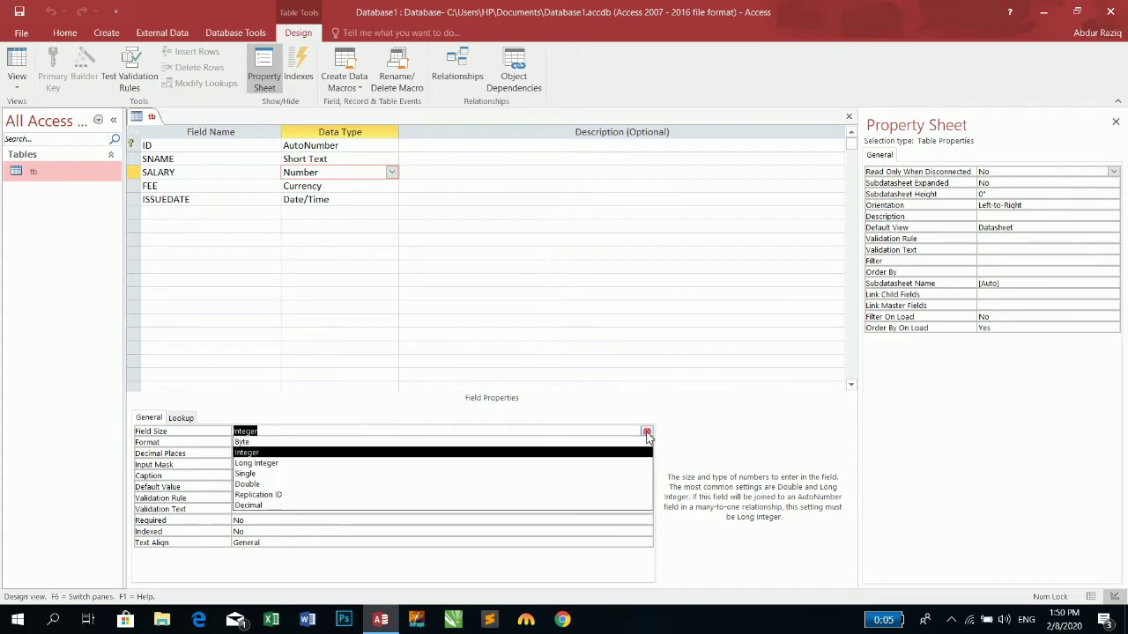
{"action": "left_click", "coordinate": [559, 463]}
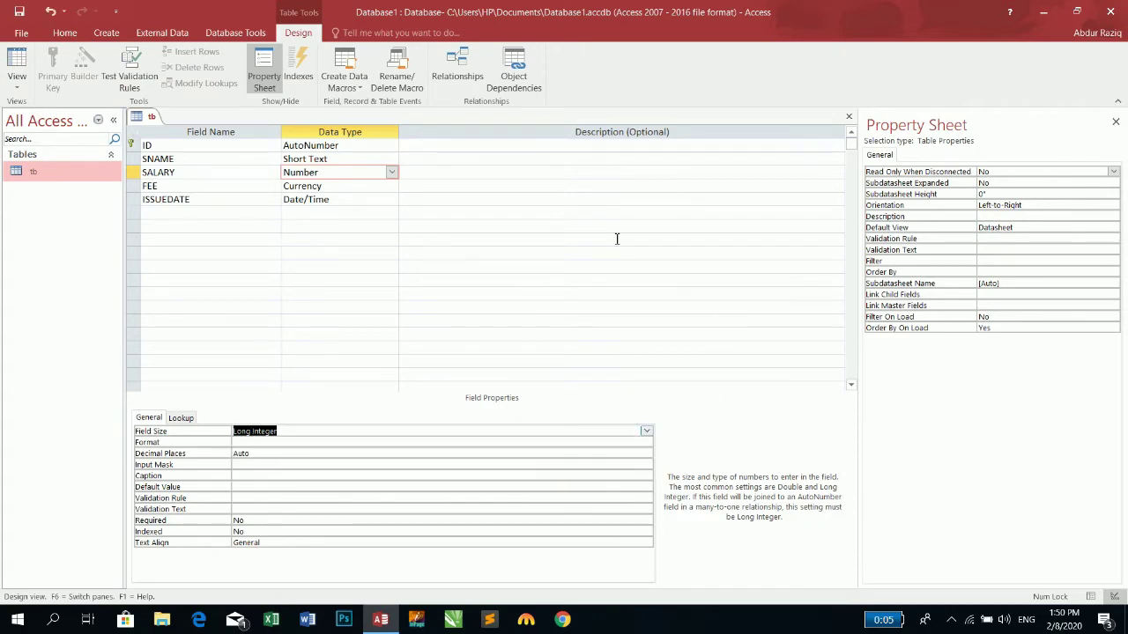
{"action": "left_click", "coordinate": [18, 11]}
Return to Datasheet view and enter 1010101 as the first record's SALARY.
{"action": "left_click", "coordinate": [17, 69]}
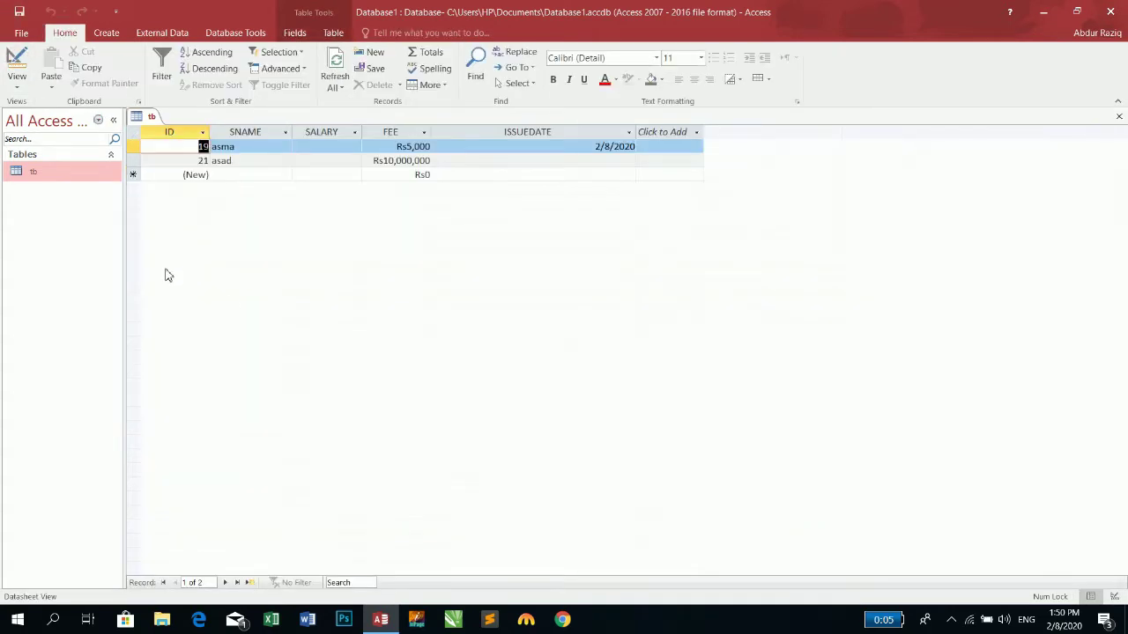
{"action": "key", "text": "Tab"}
{"action": "key", "text": "Tab"}
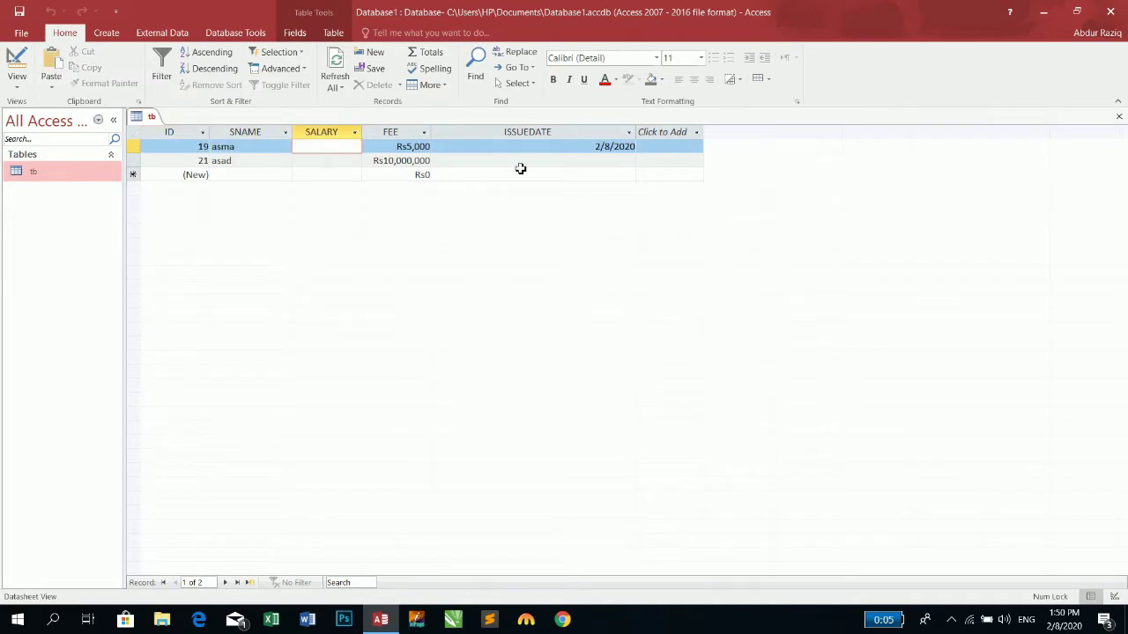
{"action": "type", "text": "1010101"}
{"action": "key", "text": "Tab"}
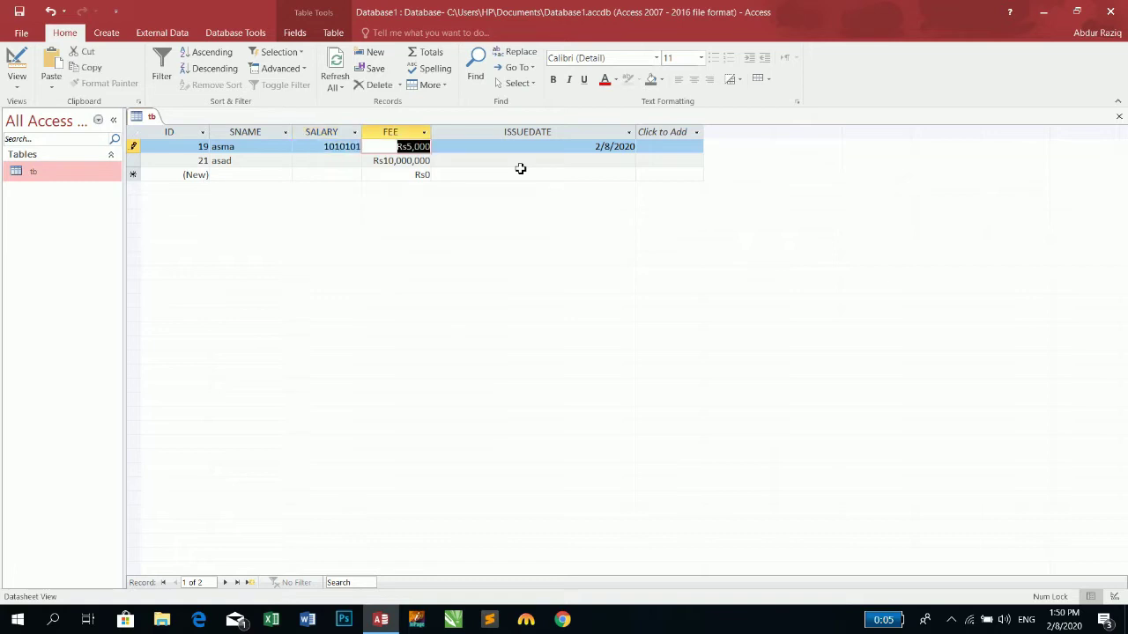
{"action": "key", "text": "shift+Tab"}
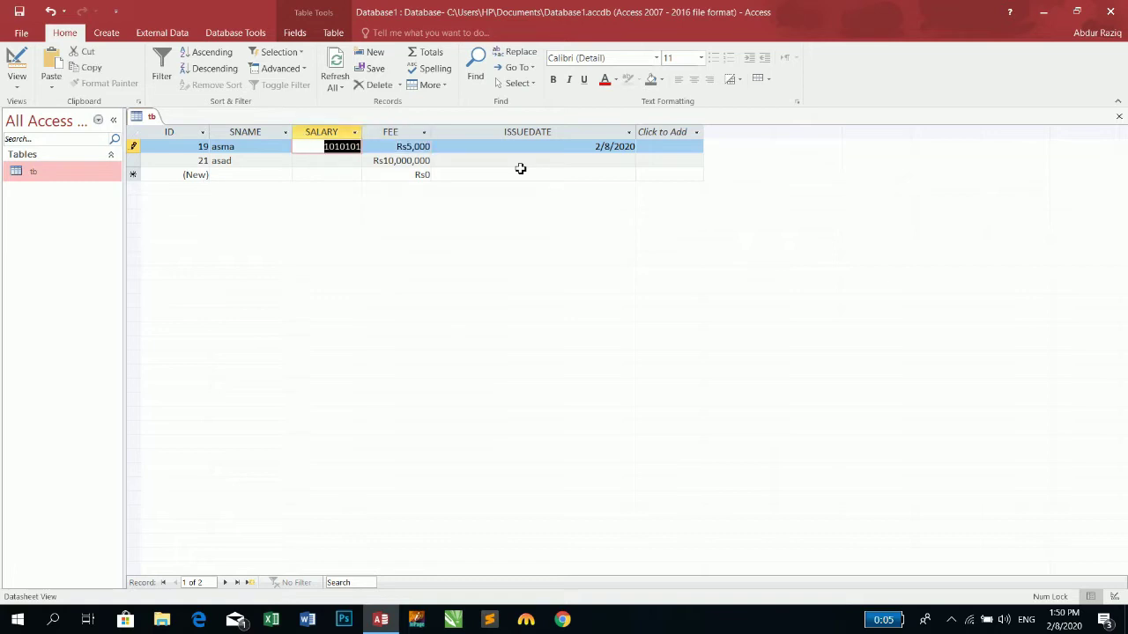
Extend the first record's SALARY to 10101015 by adding a 5 at the end.
{"action": "left_click", "coordinate": [361, 147]}
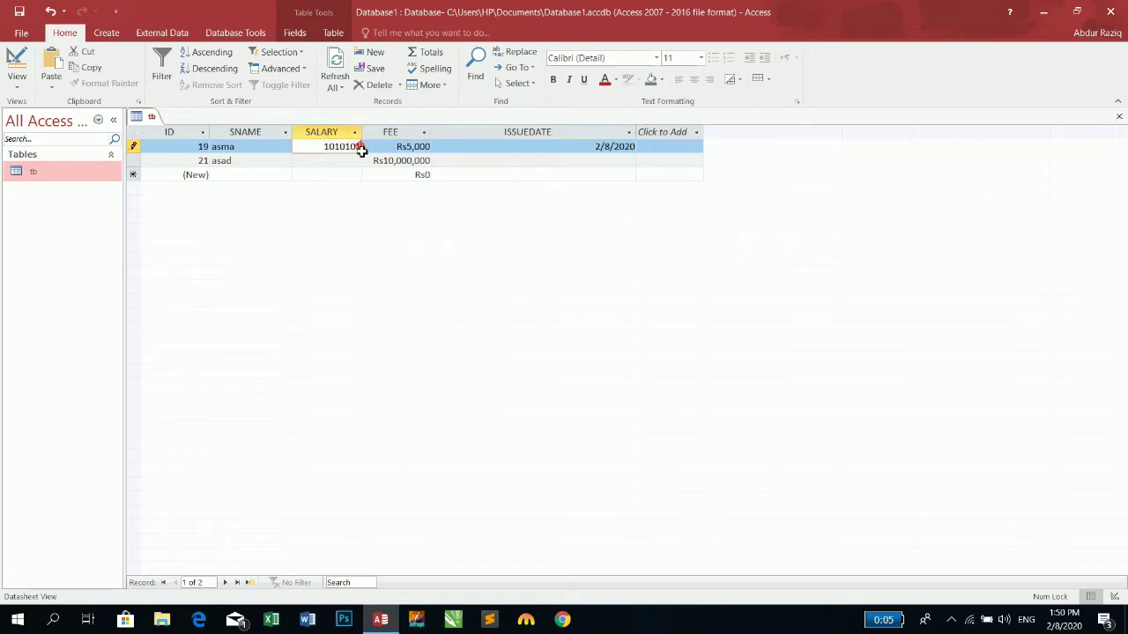
{"action": "type", "text": "5"}
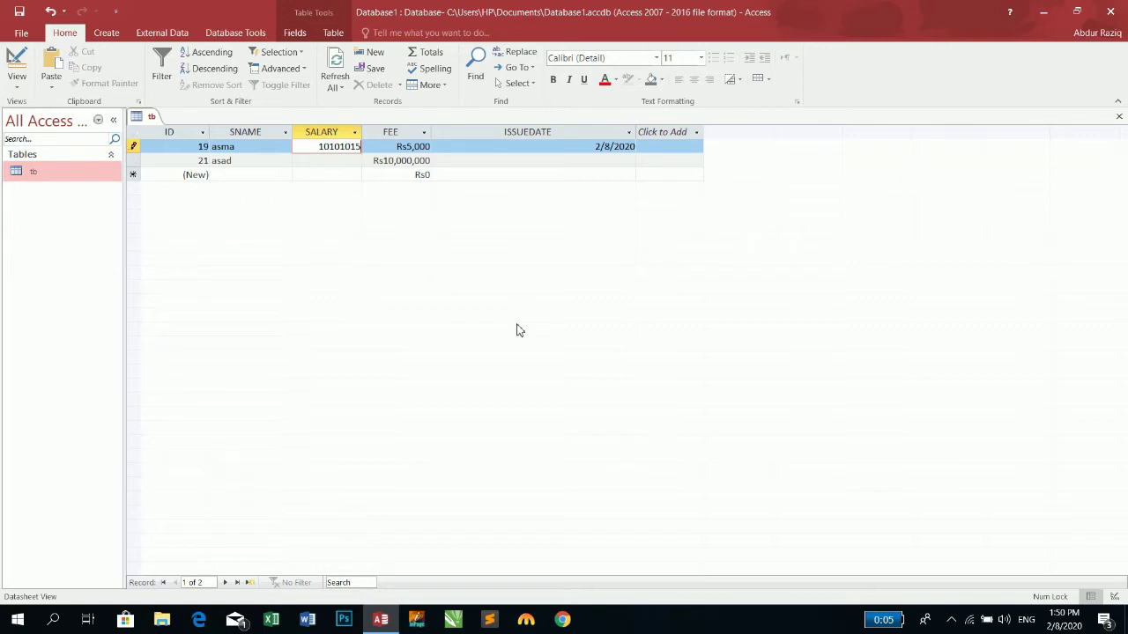
{"action": "key", "text": "Tab"}
{"action": "type", "text": "."}
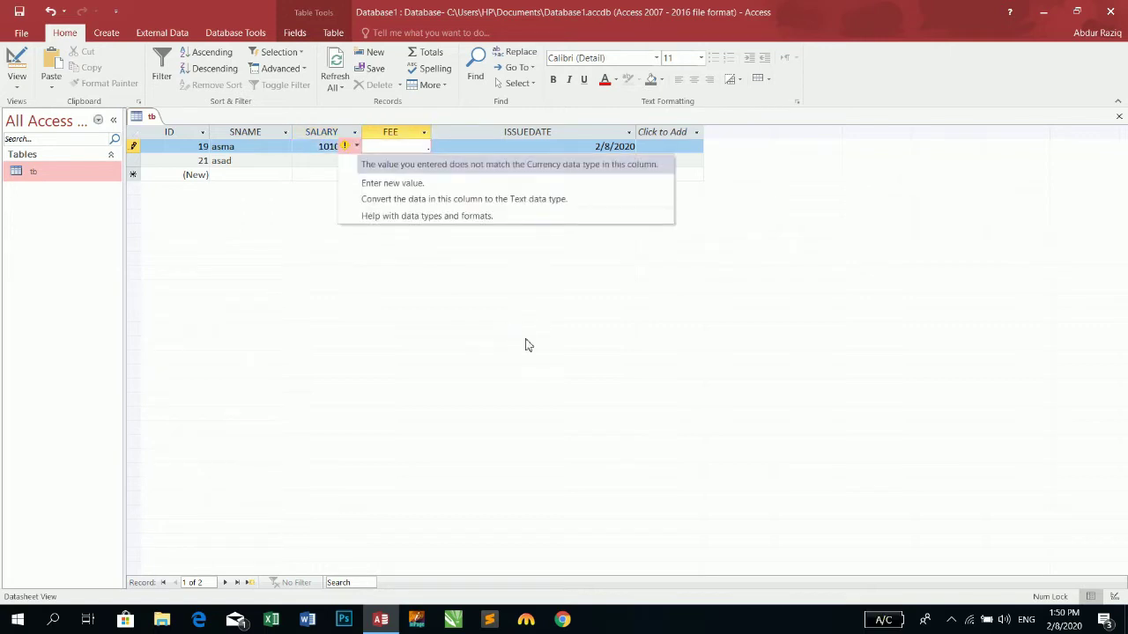
{"action": "left_click", "coordinate": [365, 278]}
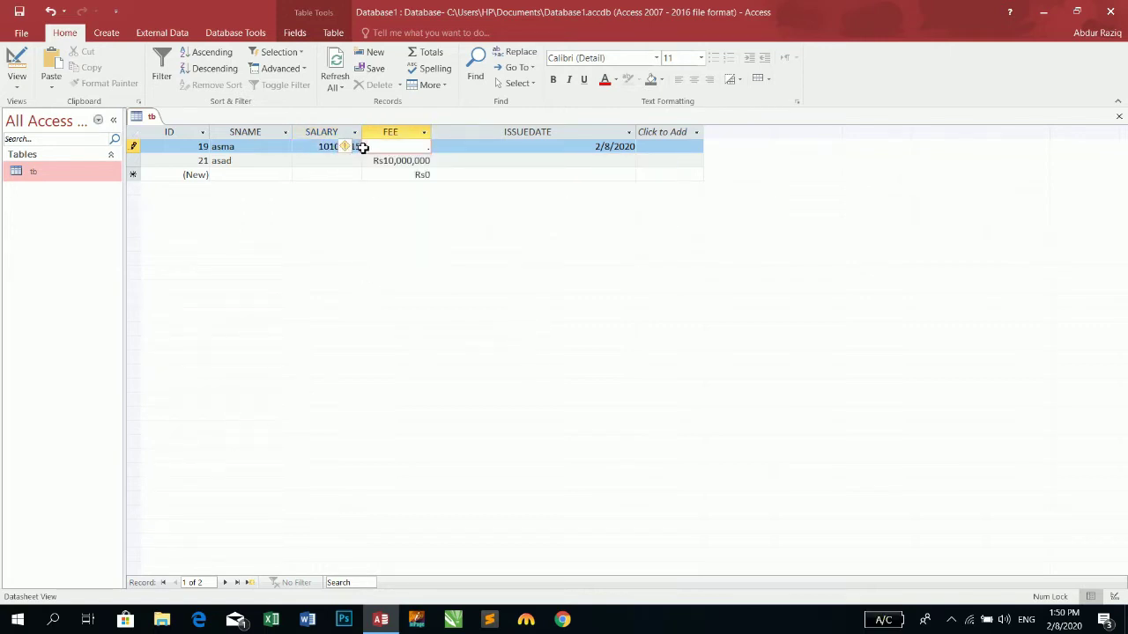
{"action": "key", "text": "Escape"}
{"action": "key", "text": "shift+Tab"}
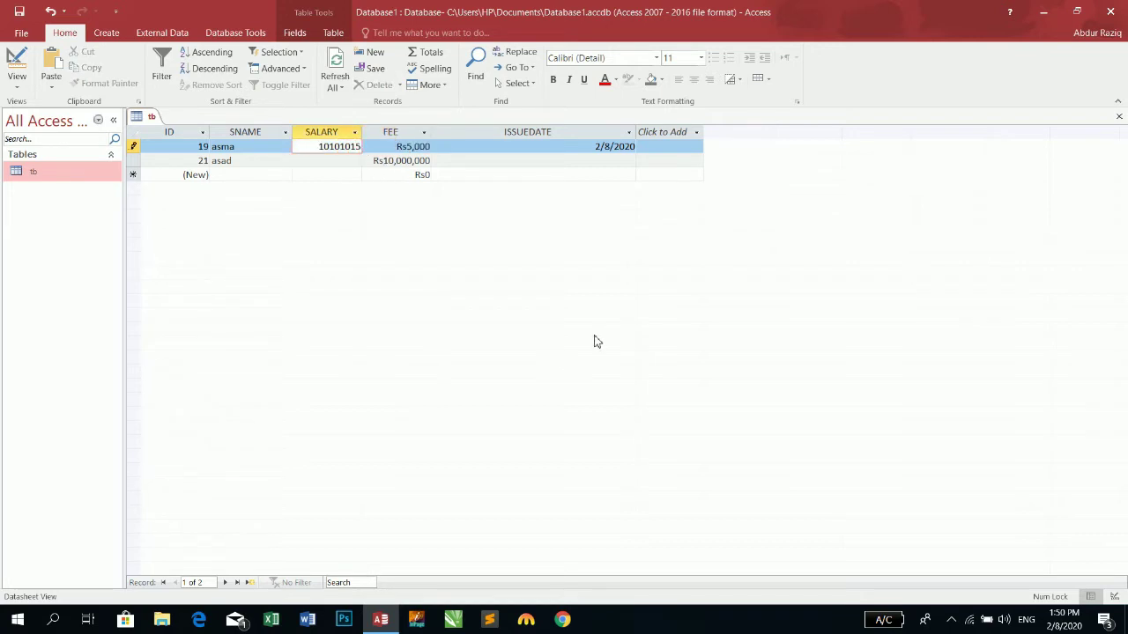
{"action": "type", "text": "5"}
{"action": "key", "text": "Tab"}
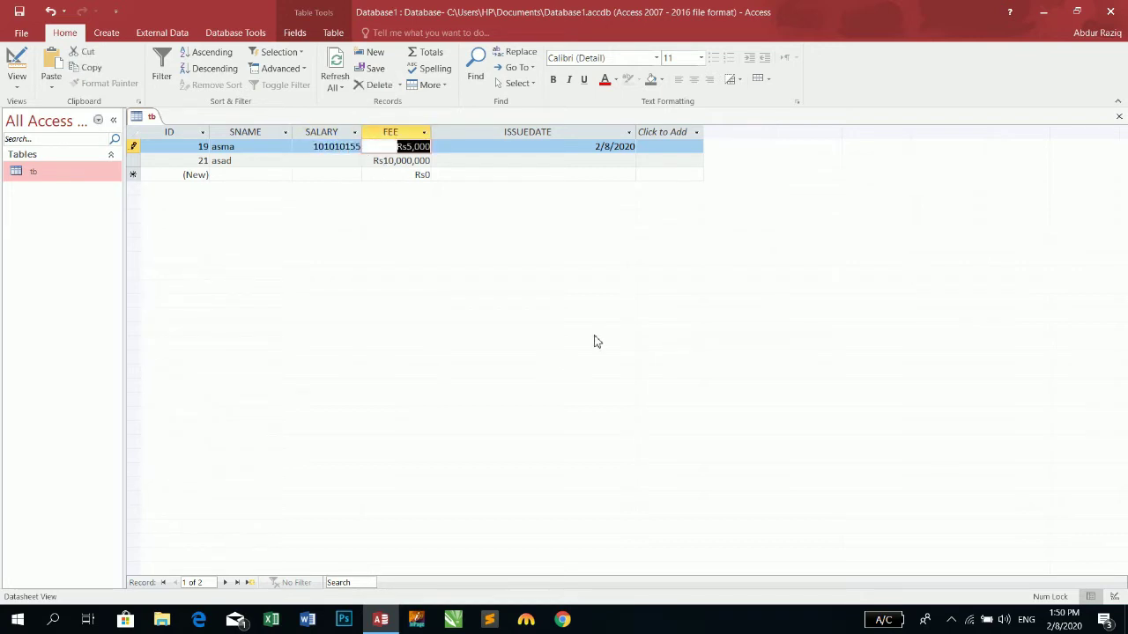
{"action": "left_click", "coordinate": [343, 148]}
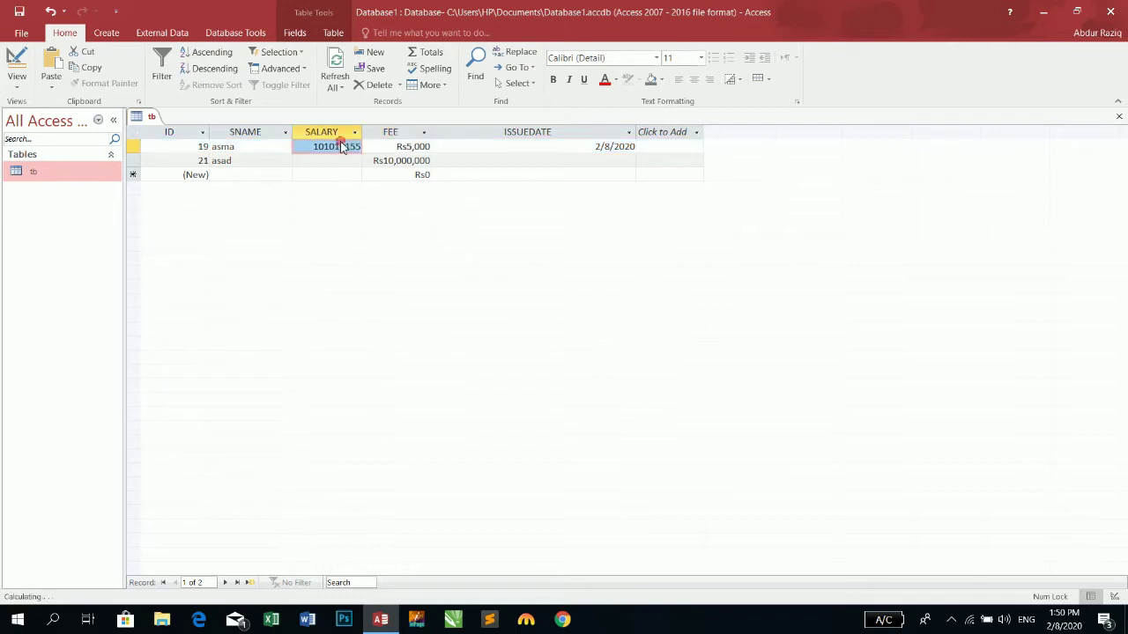
{"action": "type", "text": "8"}
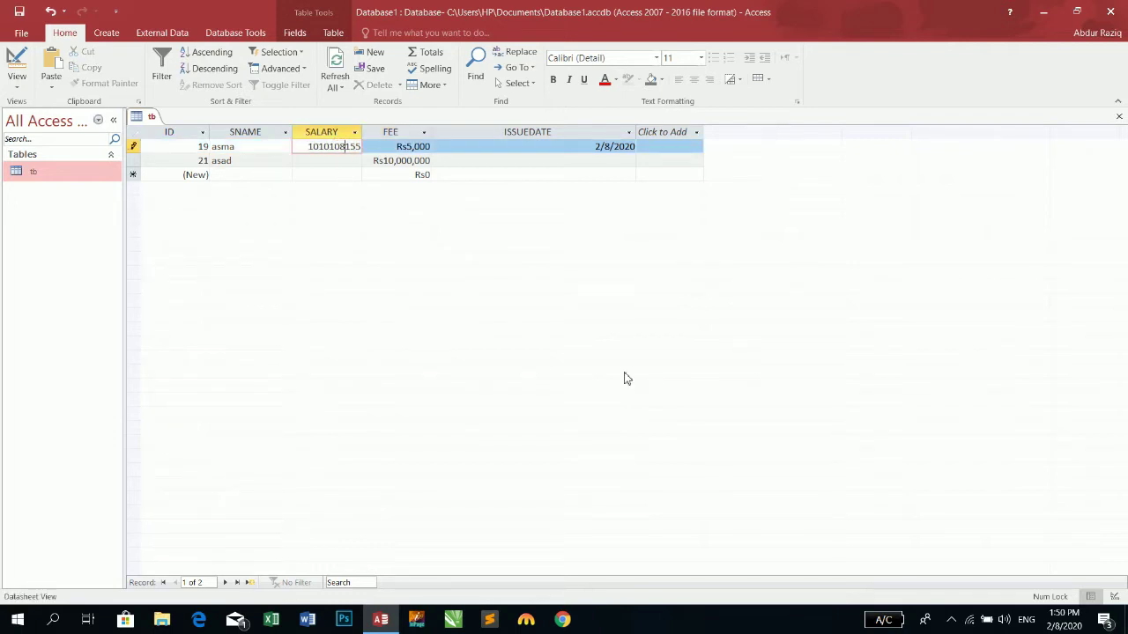
{"action": "key", "text": "Tab"}
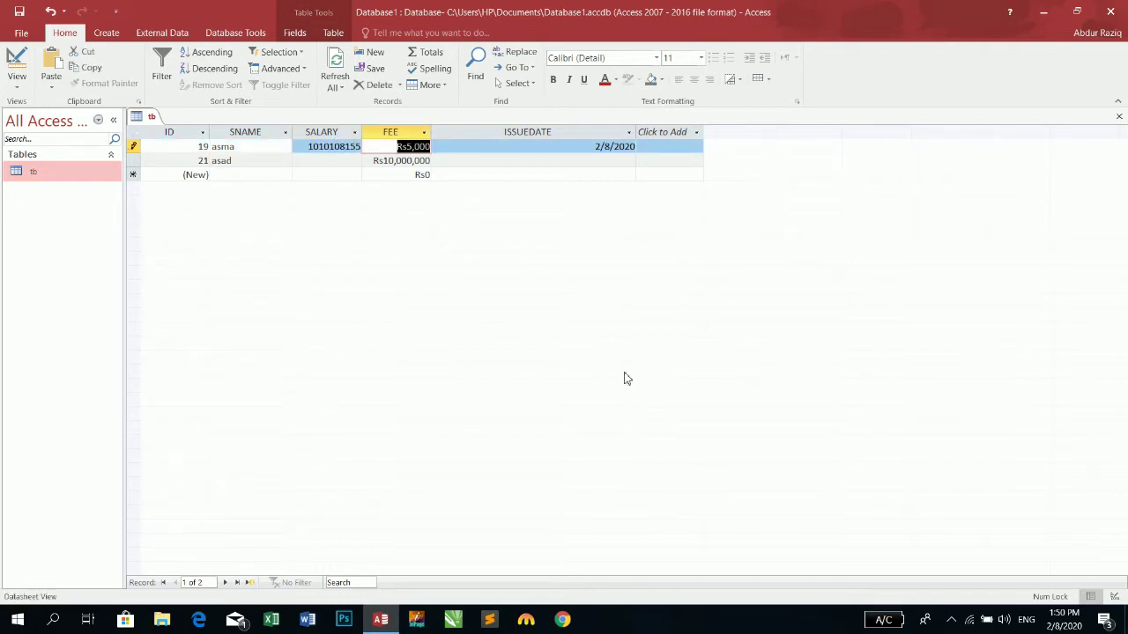
{"action": "left_click", "coordinate": [332, 149]}
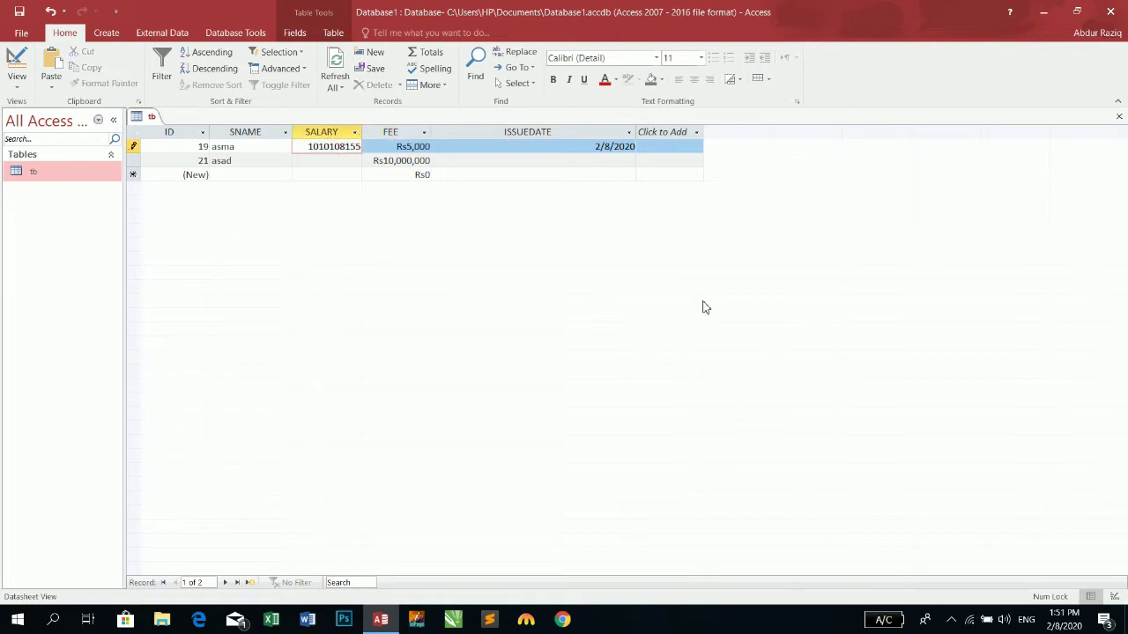
{"action": "type", "text": "8"}
{"action": "key", "text": "Tab"}
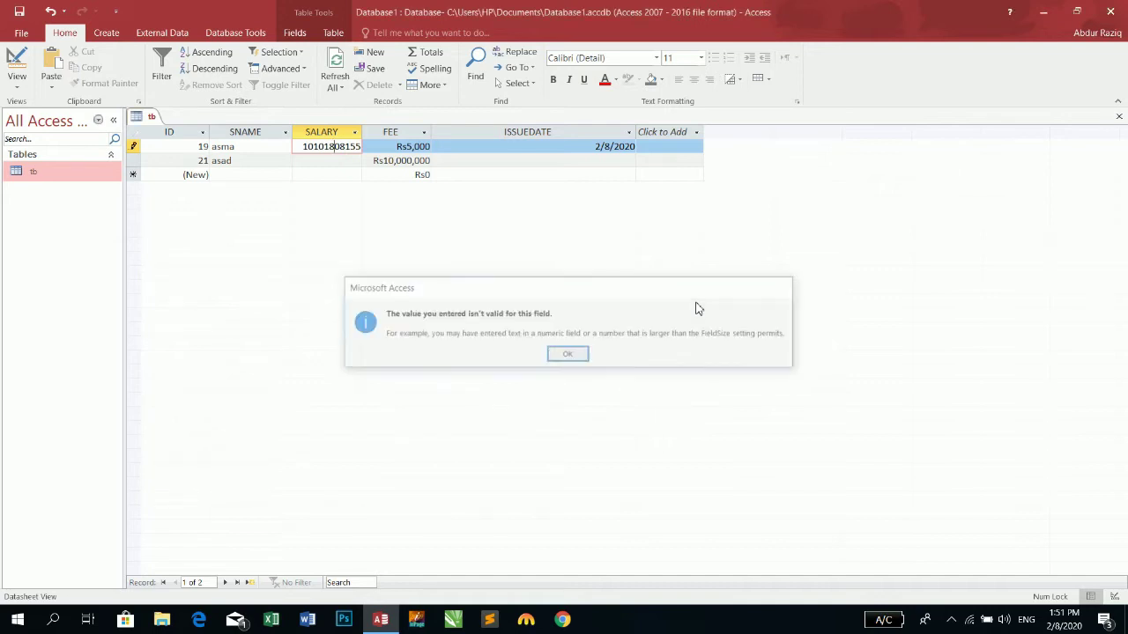
{"action": "key", "text": "Return"}
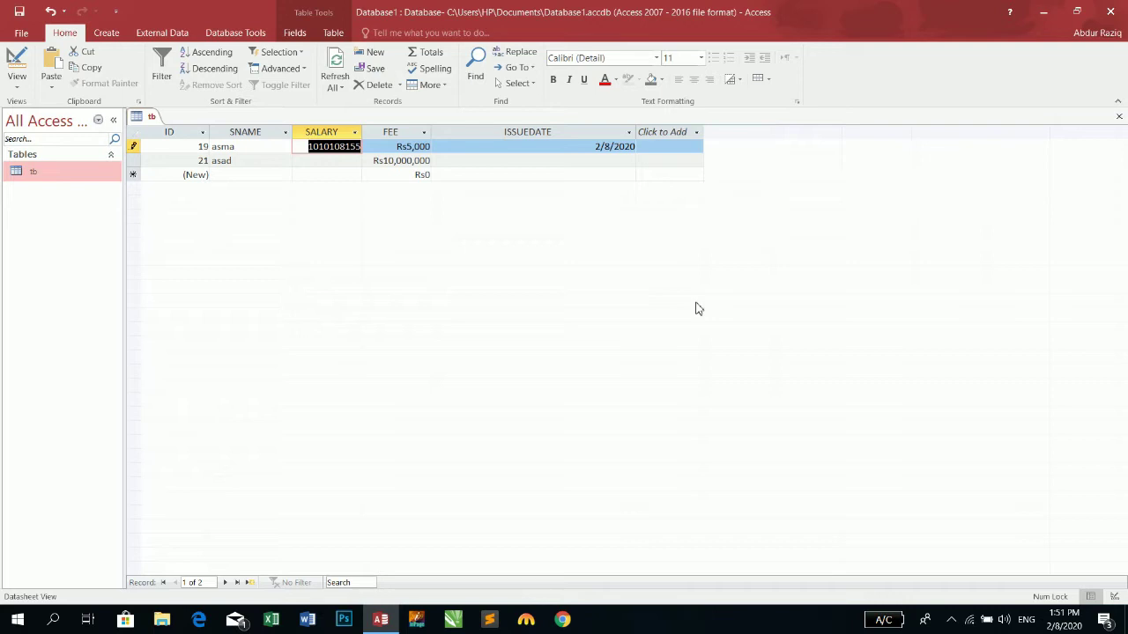
Try Single as the SALARY field's size in the table design, restore Long Integer and return to Datasheet view.
{"action": "left_click", "coordinate": [17, 76]}
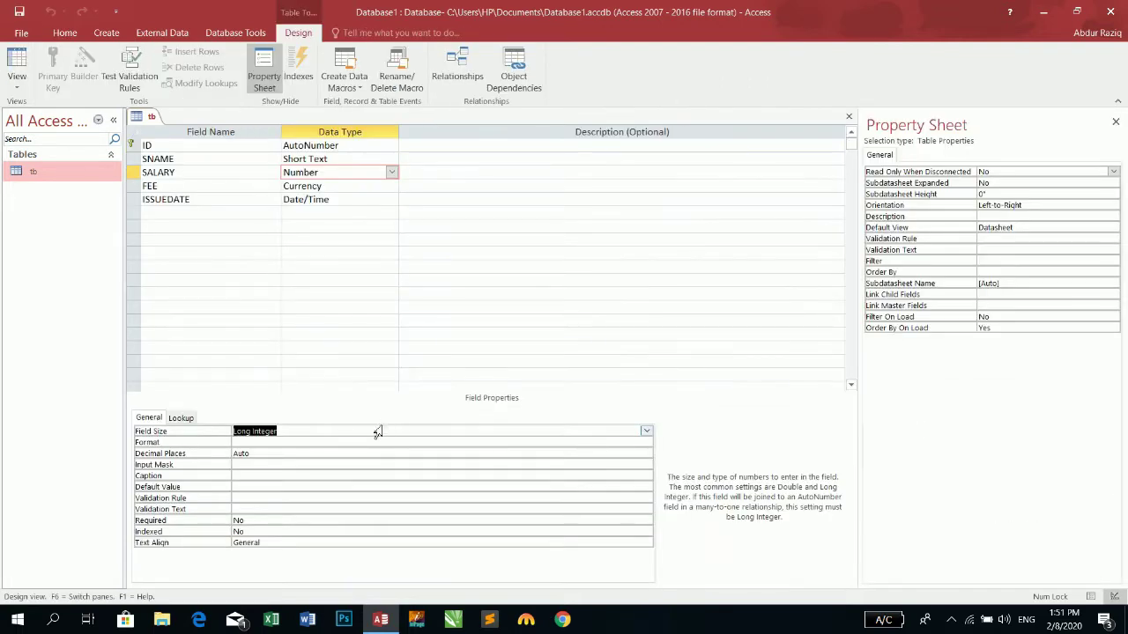
{"action": "left_click", "coordinate": [647, 431]}
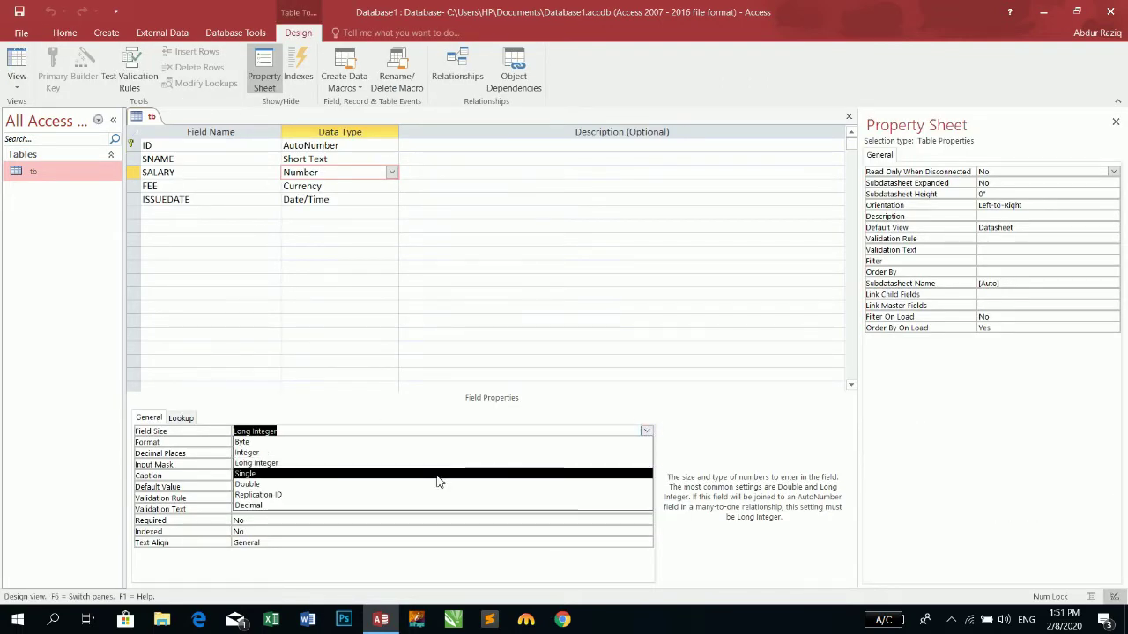
{"action": "left_click", "coordinate": [438, 478]}
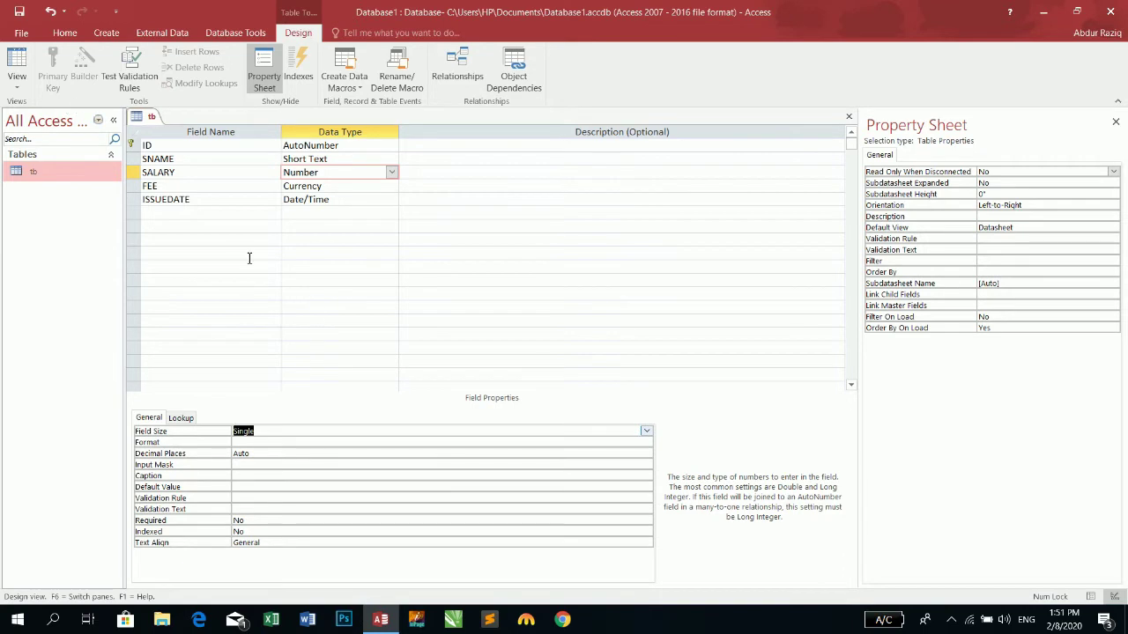
{"action": "left_click", "coordinate": [647, 430]}
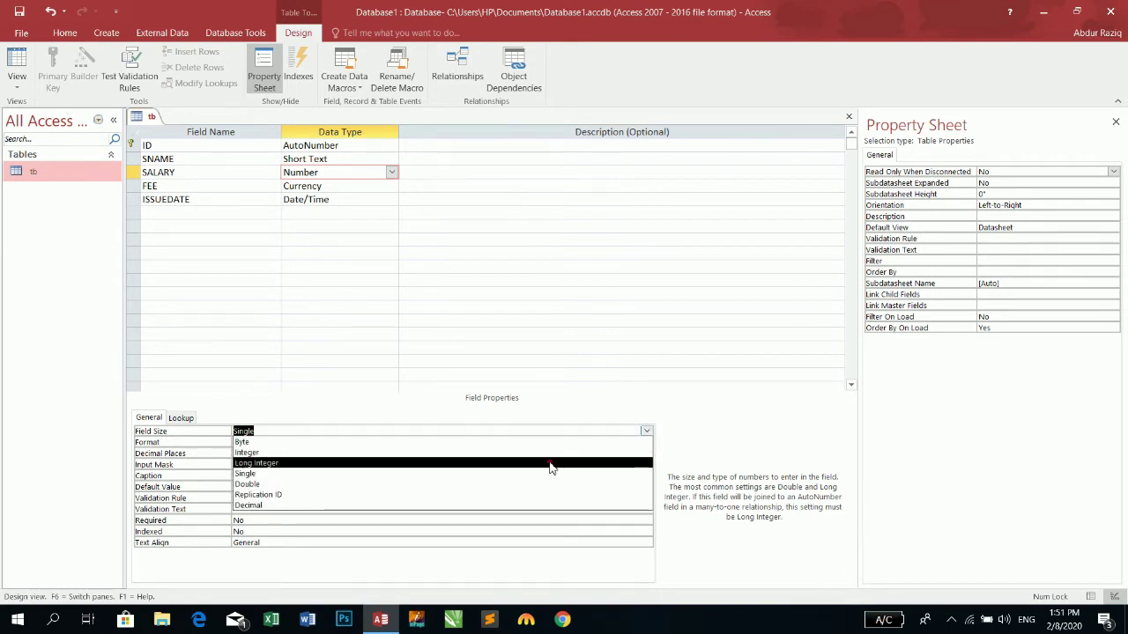
{"action": "left_click", "coordinate": [559, 464]}
{"action": "left_click", "coordinate": [21, 71]}
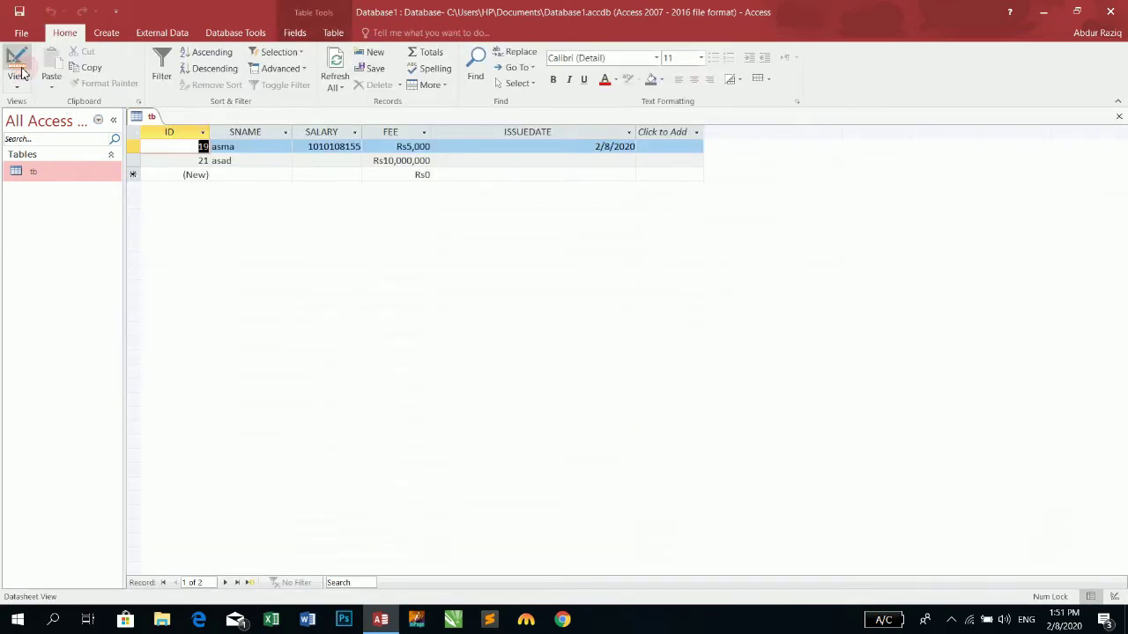
Enter 50 as the first record's SALARY.
{"action": "key", "text": "1"}
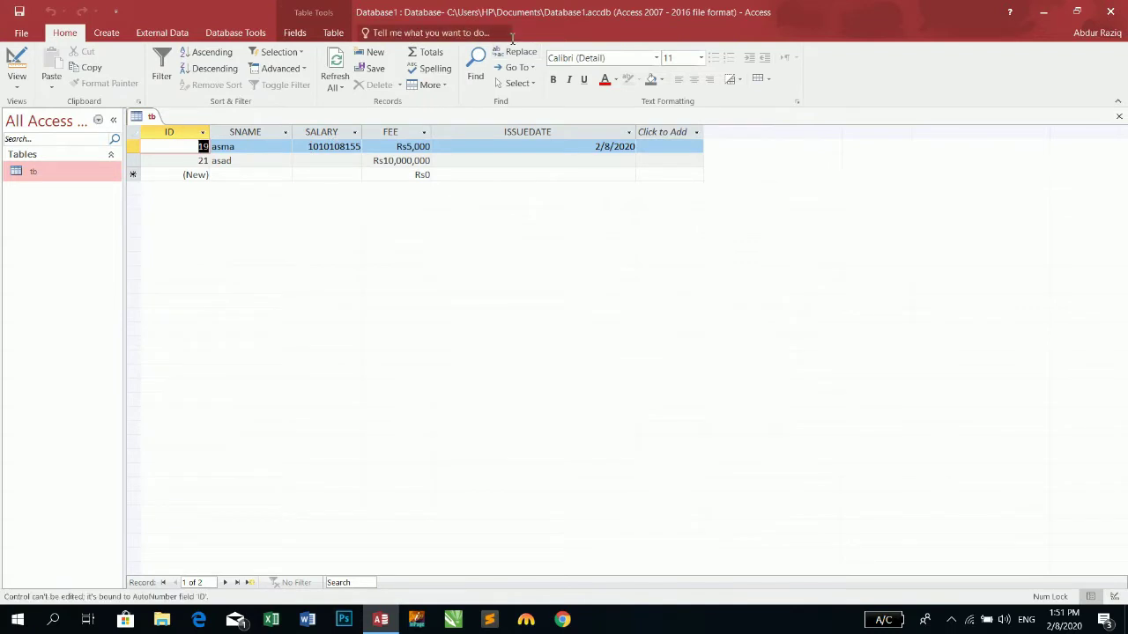
{"action": "key", "text": "Tab"}
{"action": "key", "text": "Tab"}
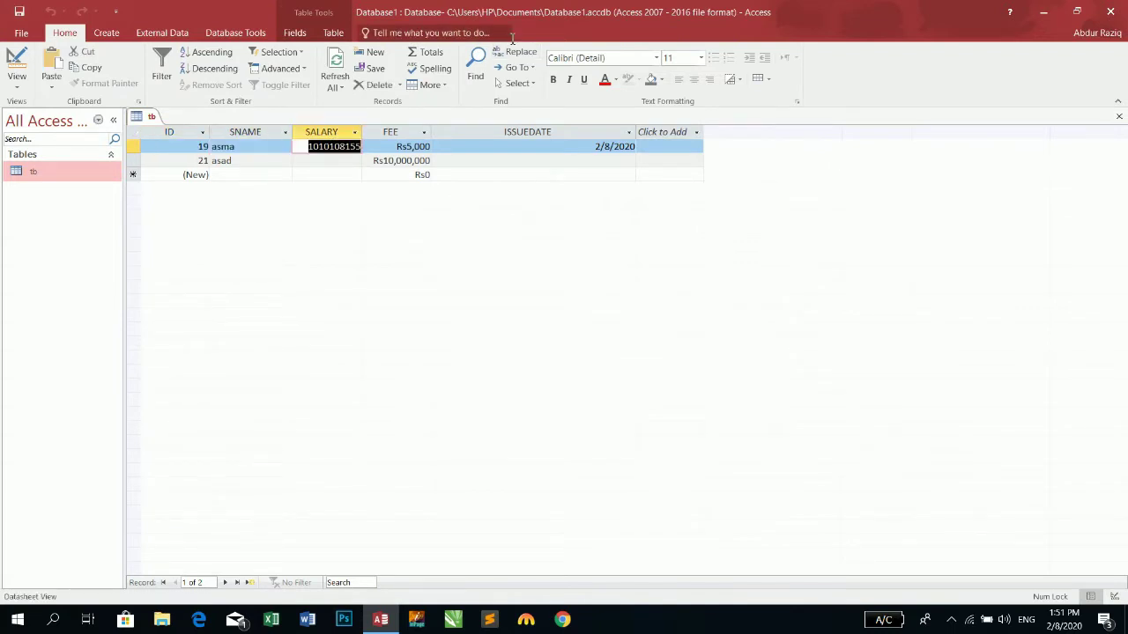
{"action": "type", "text": "50"}
{"action": "key", "text": "Tab"}
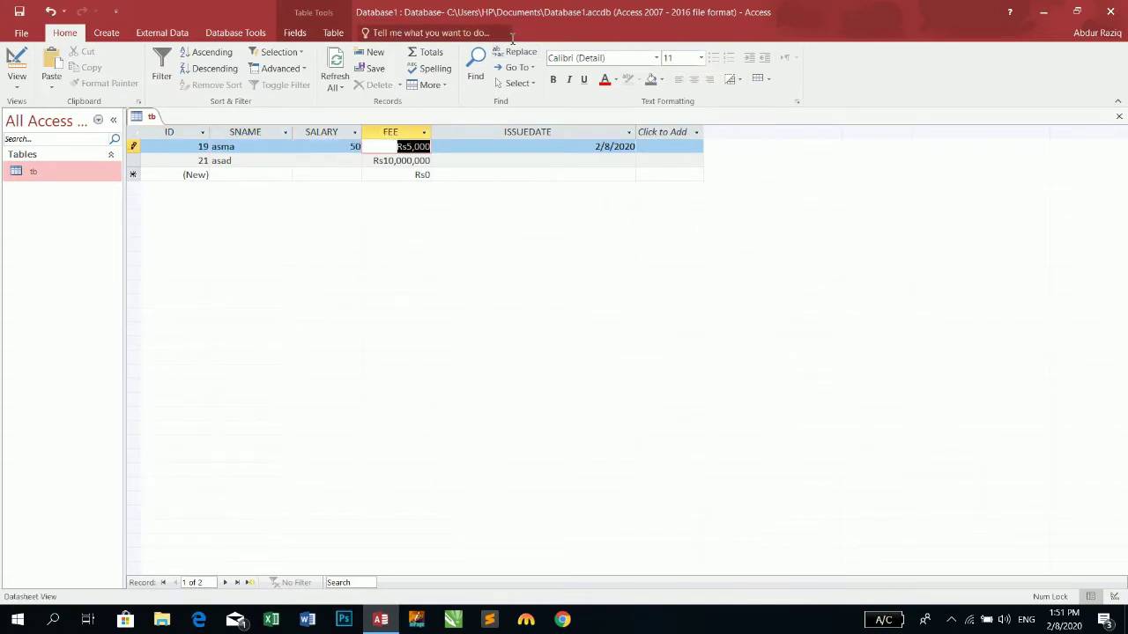
Replace the first record's SALARY with the decimal value 150.80 to test Long Integer with decimals.
{"action": "double_click", "coordinate": [353, 147]}
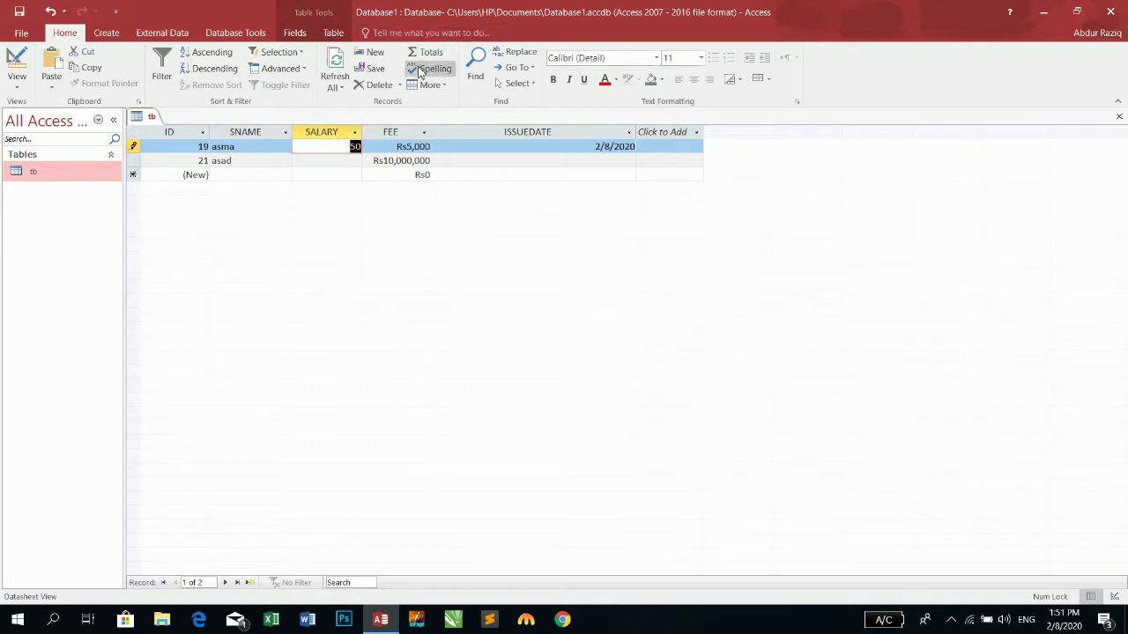
{"action": "type", "text": "8000"}
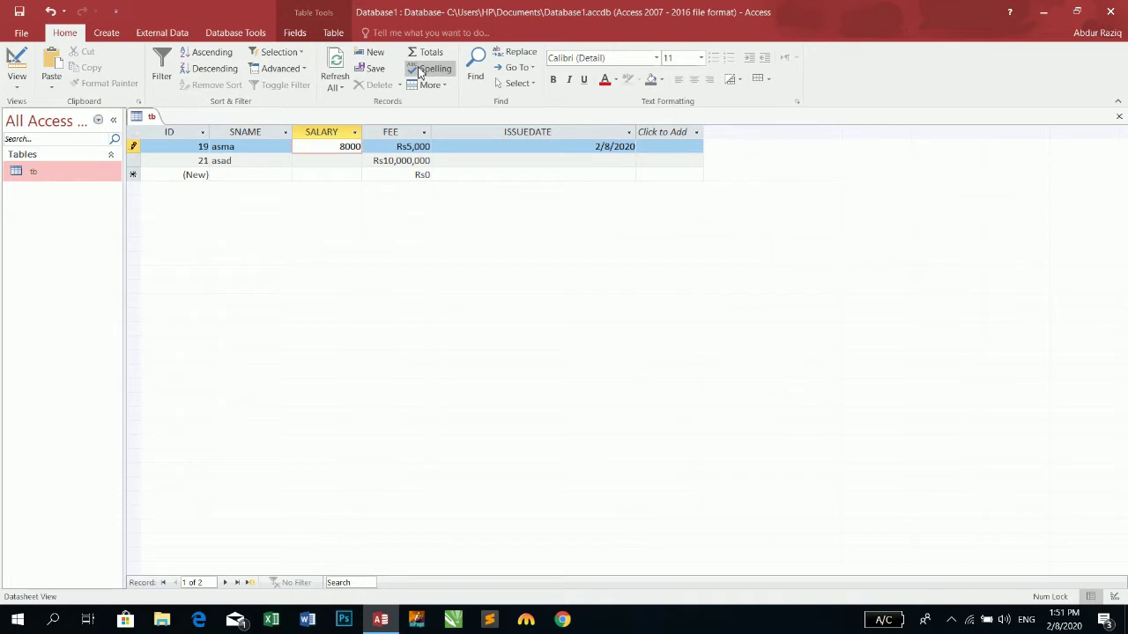
{"action": "key", "text": "BackSpace"}
{"action": "key", "text": "BackSpace"}
{"action": "key", "text": "BackSpace"}
{"action": "key", "text": "BackSpace"}
{"action": "type", "text": "150.80"}
{"action": "key", "text": "Tab"}
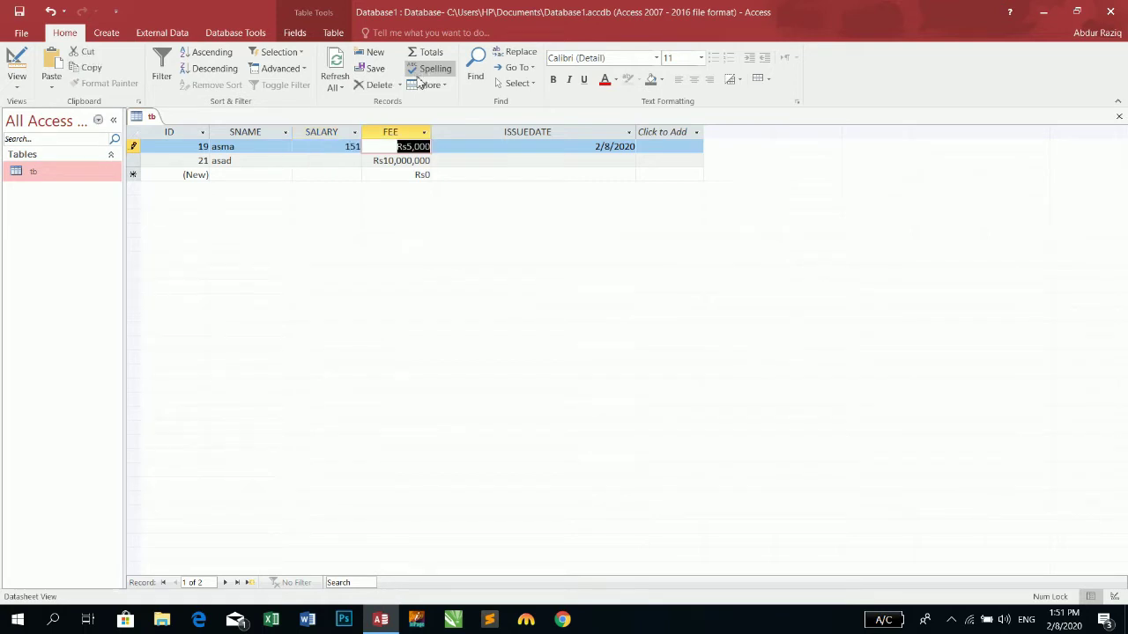
Change the SALARY field's size to Single in the table design and save the table.
{"action": "left_click", "coordinate": [16, 66]}
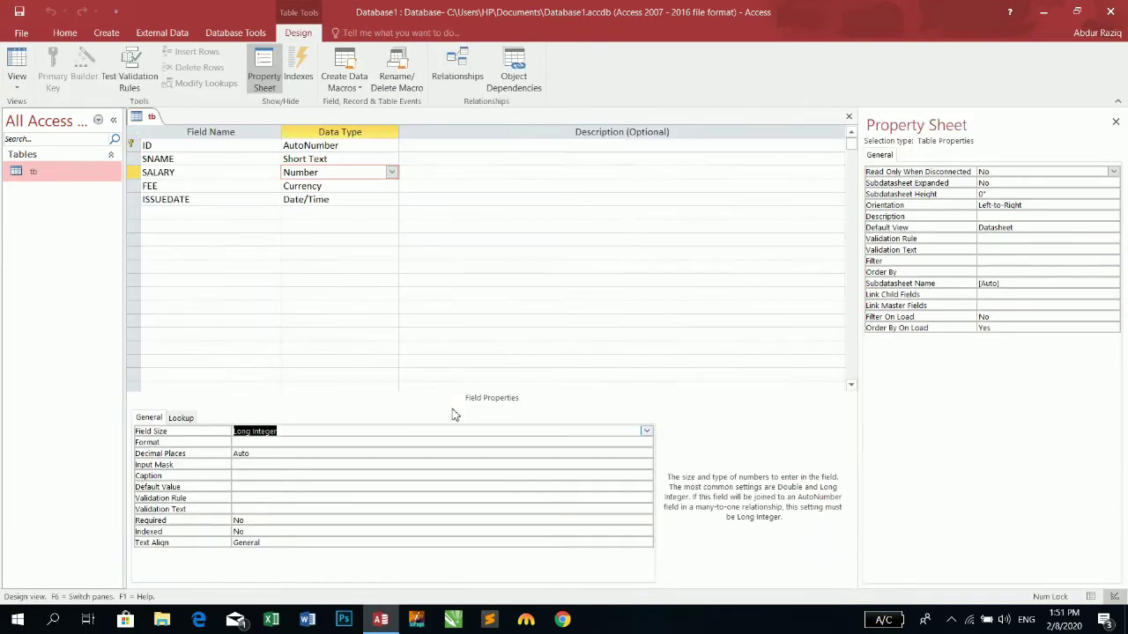
{"action": "left_click", "coordinate": [647, 431]}
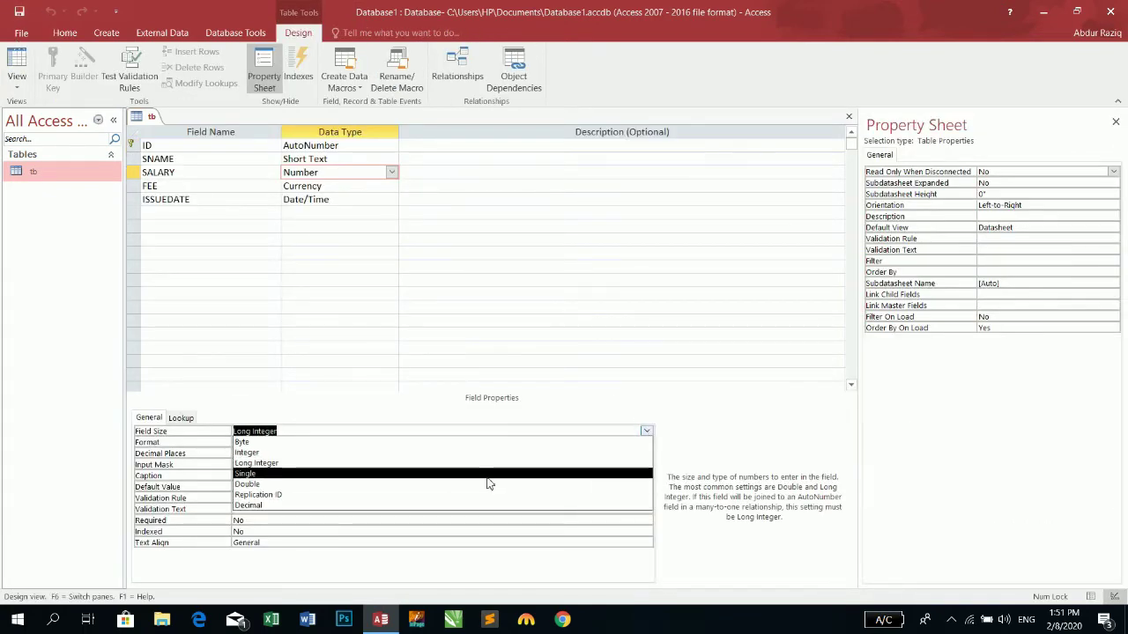
{"action": "left_click", "coordinate": [489, 474]}
{"action": "left_click", "coordinate": [19, 13]}
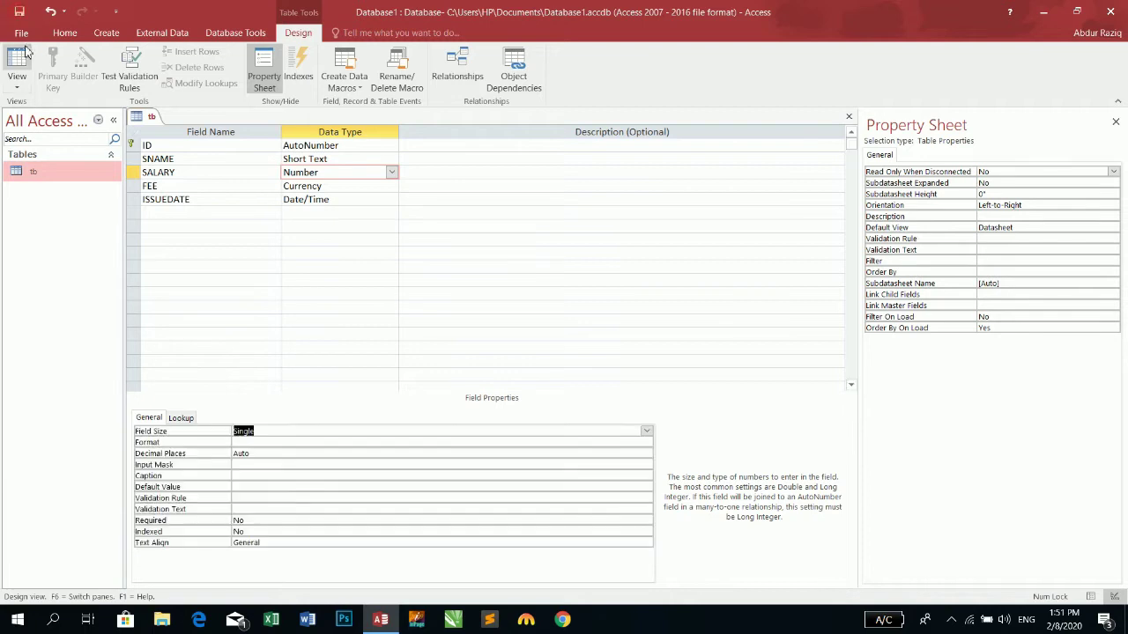
Return to Datasheet view and enter 140.50 as the first record's SALARY.
{"action": "left_click", "coordinate": [19, 67]}
{"action": "key", "text": "Tab"}
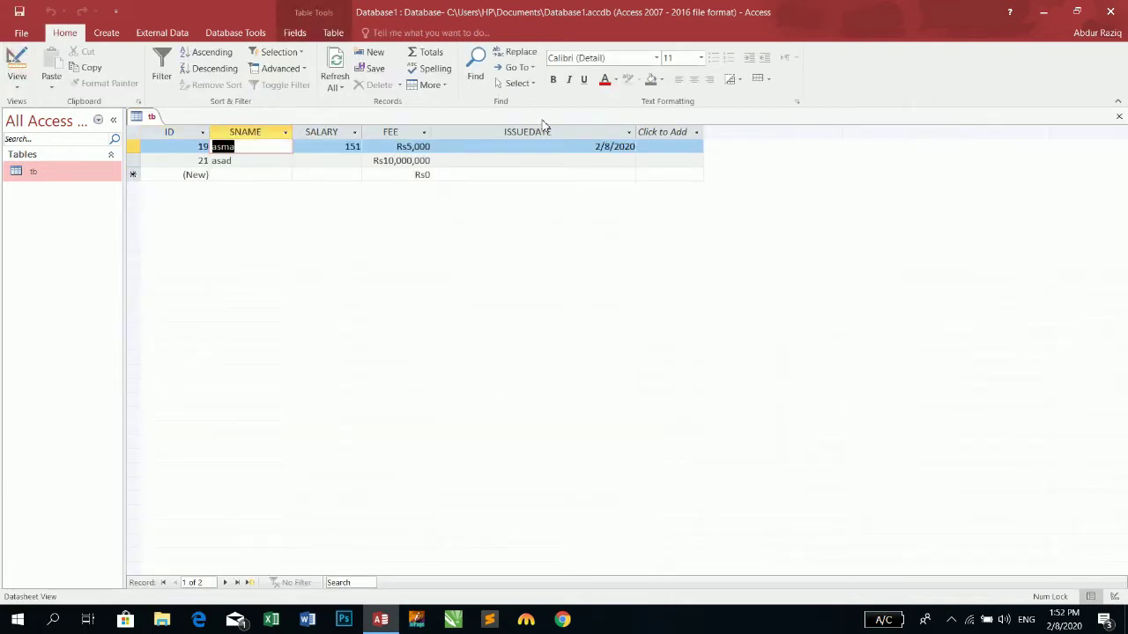
{"action": "key", "text": "Tab"}
{"action": "type", "text": "140"}
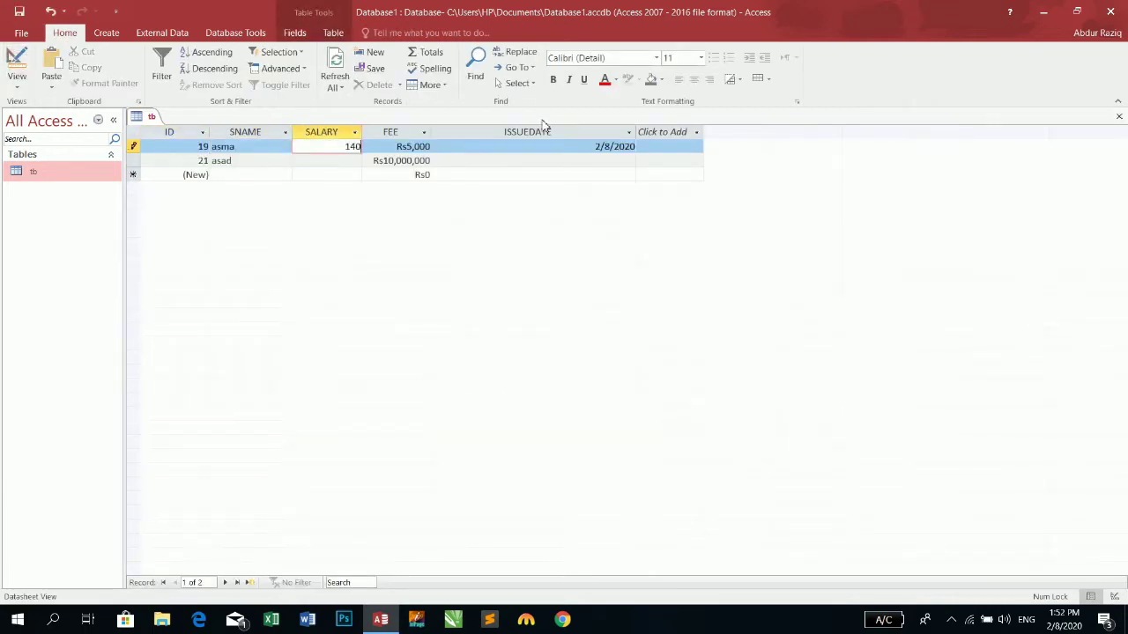
{"action": "type", "text": ".50"}
{"action": "key", "text": "Tab"}
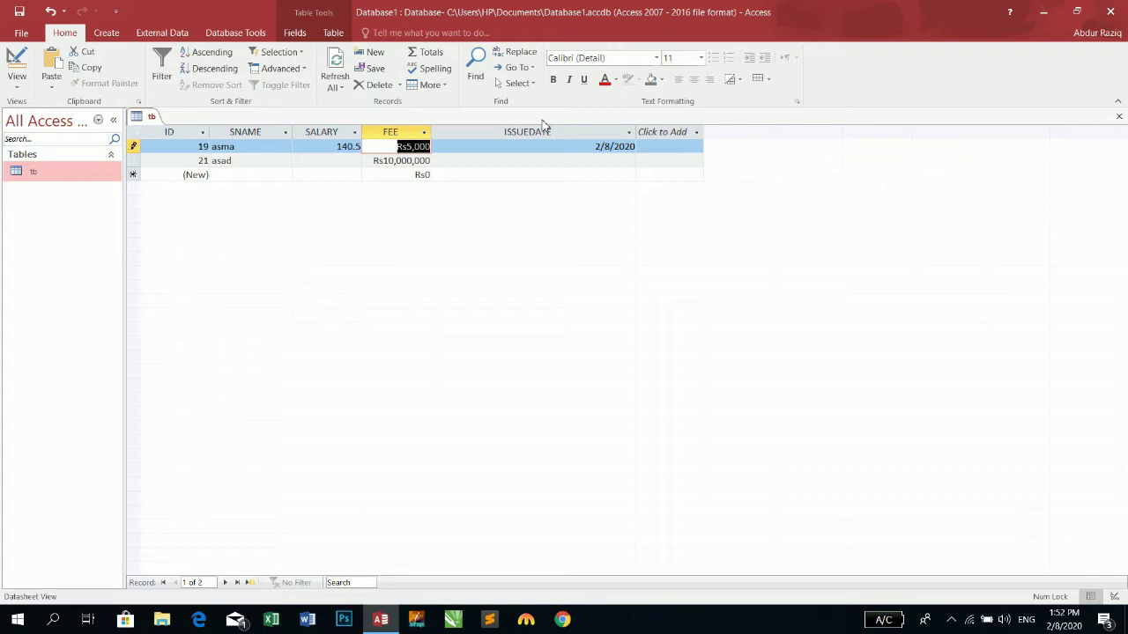
Replace the first record's SALARY with 102547.
{"action": "key", "text": "shift+Tab"}
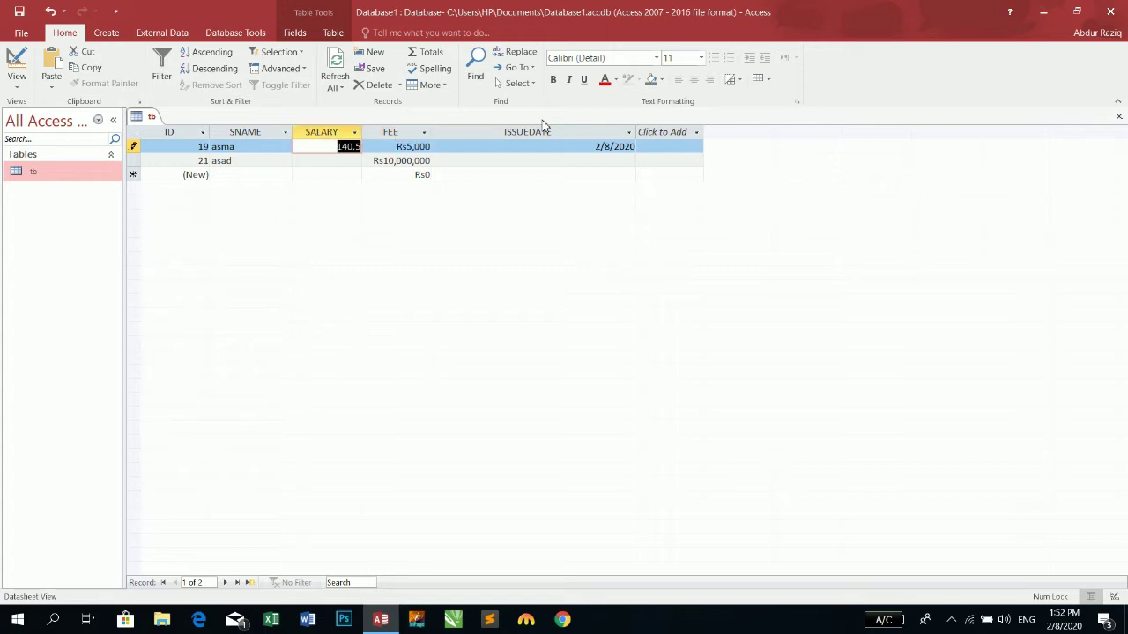
{"action": "type", "text": "102547"}
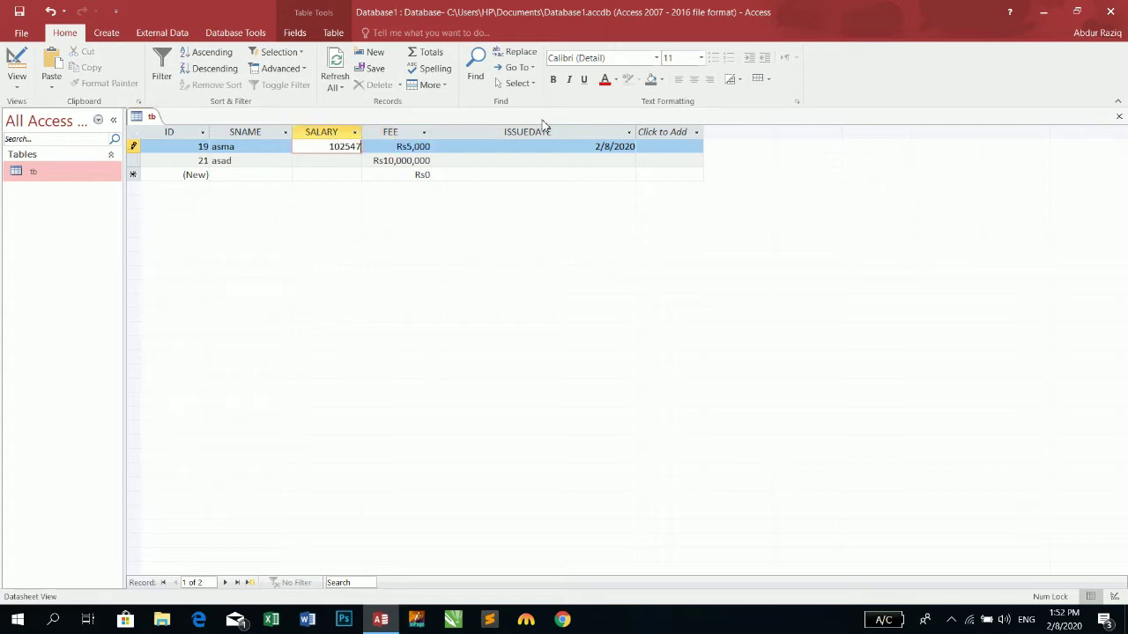
{"action": "key", "text": "Tab"}
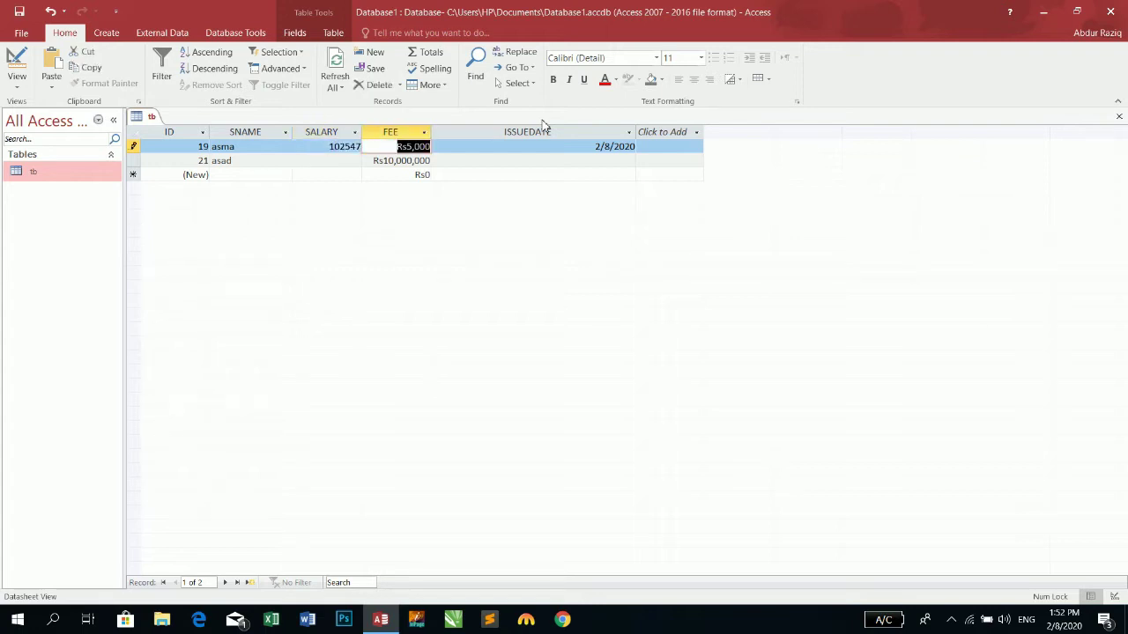
Insert 5356 before the last two digits of the first record's SALARY and widen the SALARY column.
{"action": "left_click", "coordinate": [352, 147]}
{"action": "type", "text": "53"}
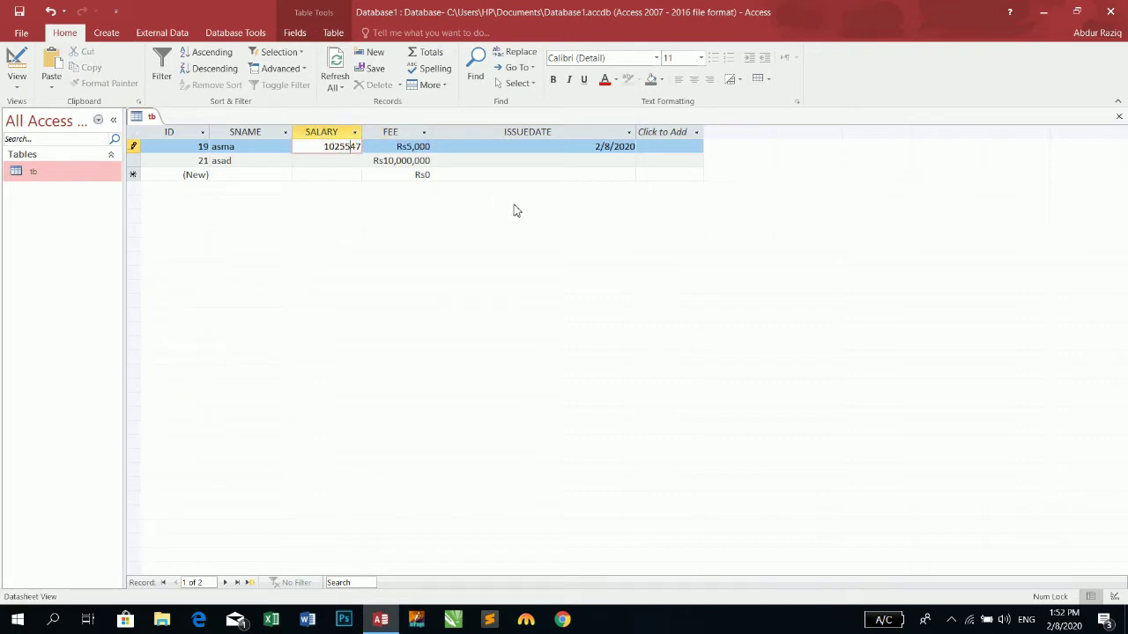
{"action": "type", "text": "56"}
{"action": "key", "text": "Tab"}
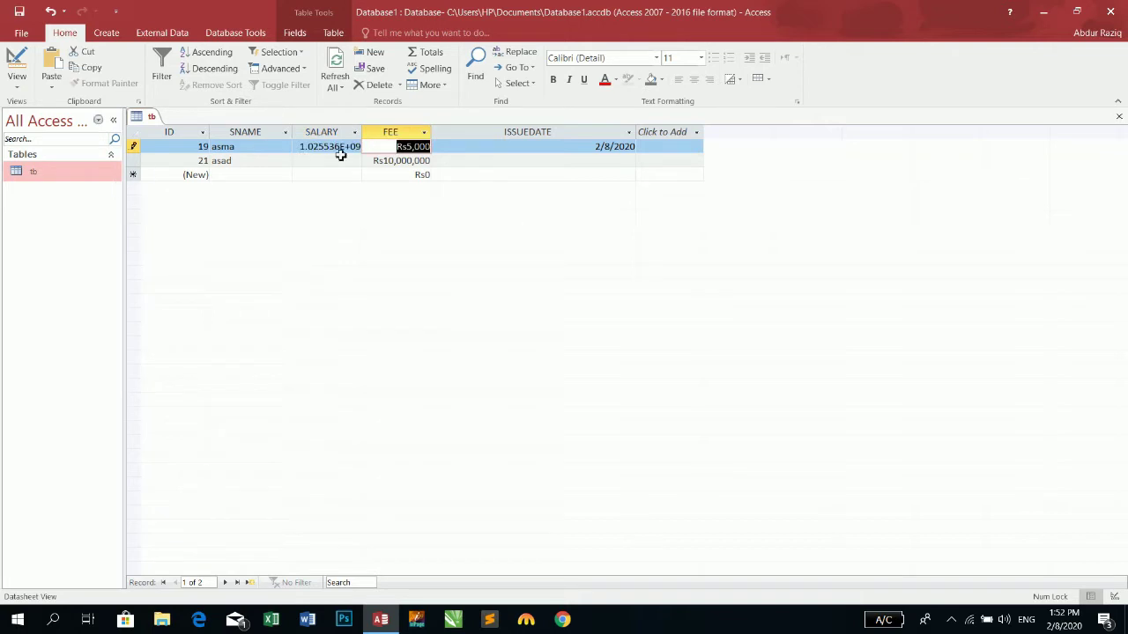
{"action": "left_click_drag", "start_coordinate": [363, 130], "coordinate": [445, 130]}
{"action": "left_click", "coordinate": [396, 146]}
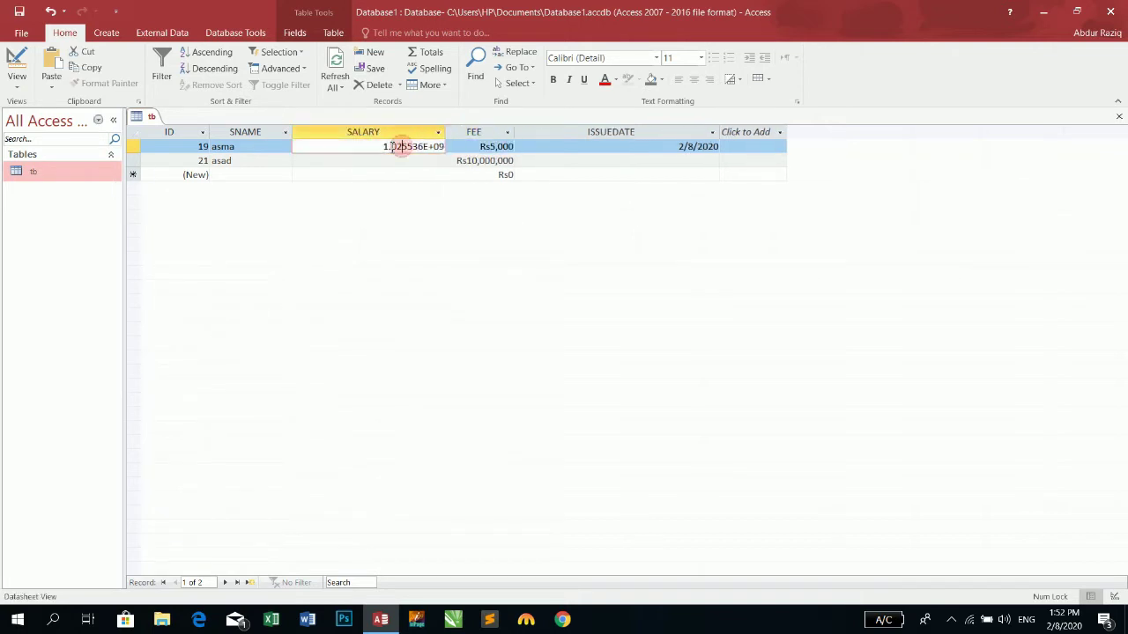
Replace the first record's SALARY with 1025478, and insert a 1 after its first three digits.
{"action": "double_click", "coordinate": [385, 146]}
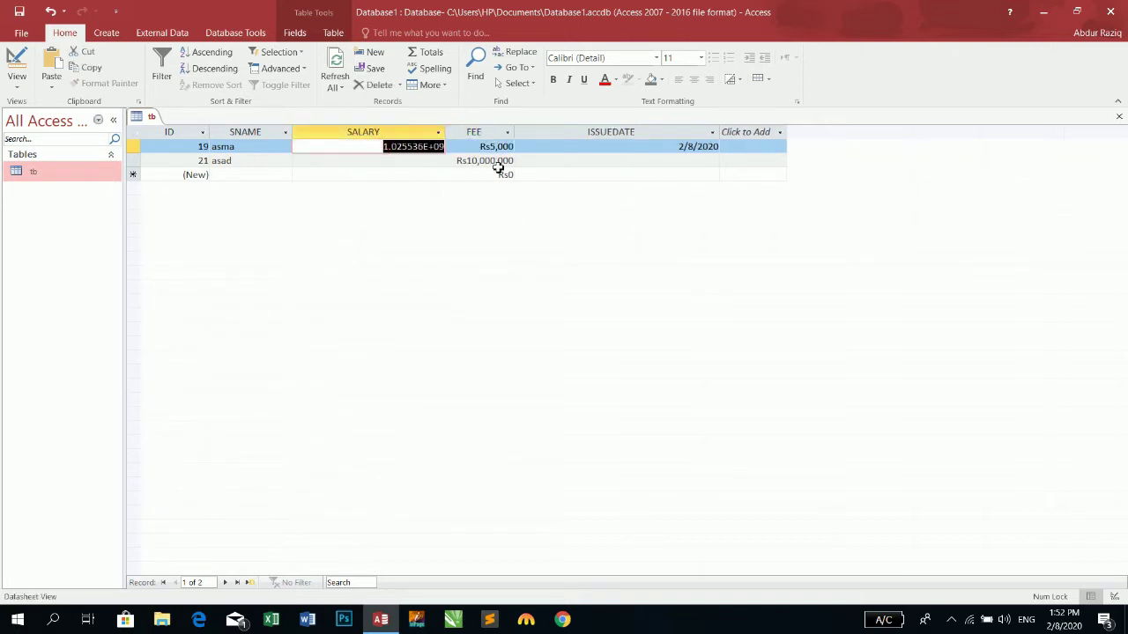
{"action": "key", "text": "BackSpace"}
{"action": "type", "text": "1025478"}
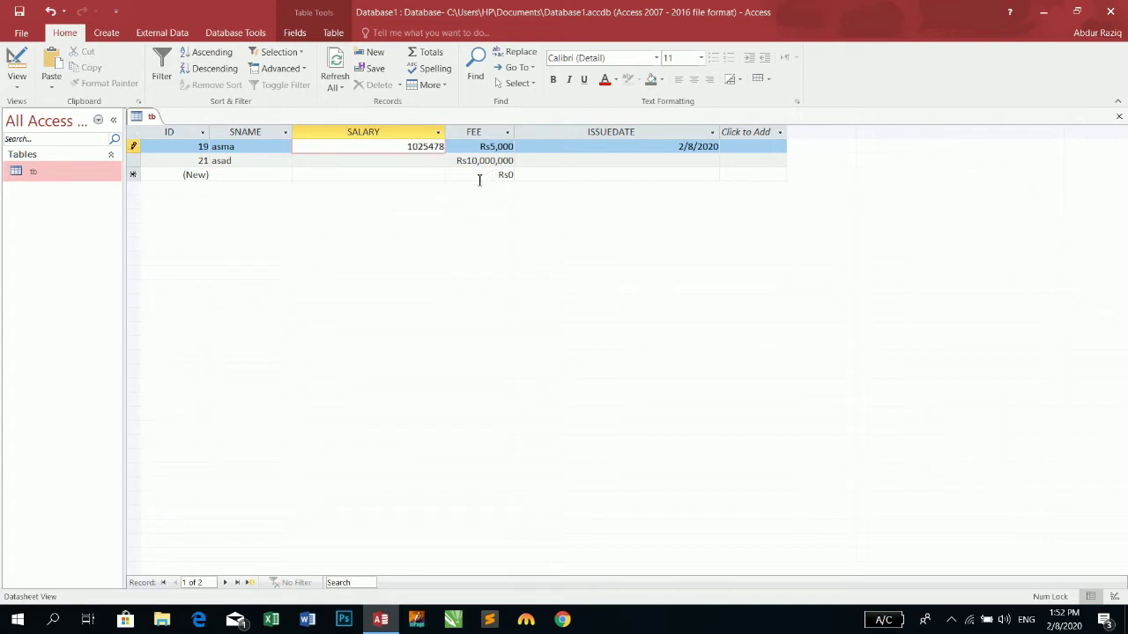
{"action": "key", "text": "Tab"}
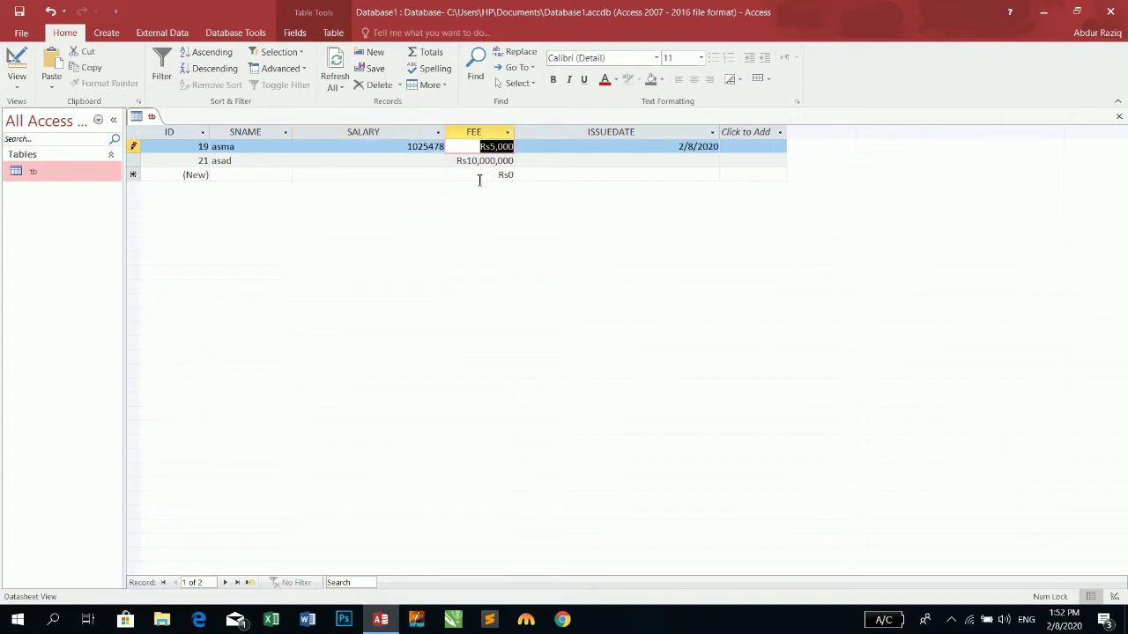
{"action": "left_click", "coordinate": [423, 146]}
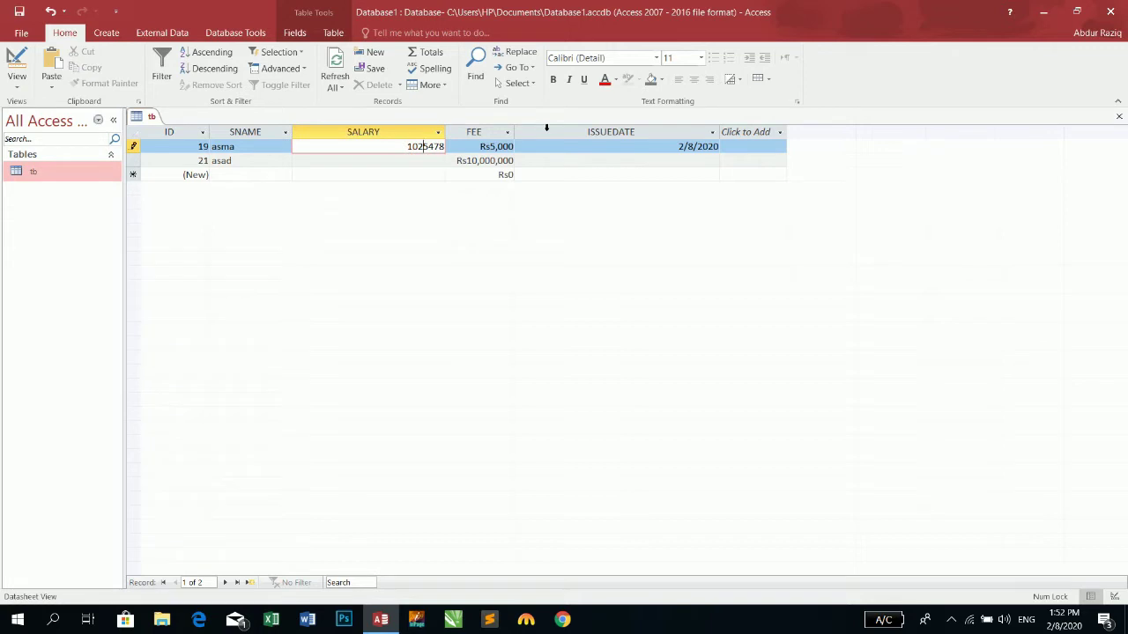
{"action": "type", "text": "1"}
{"action": "key", "text": "Tab"}
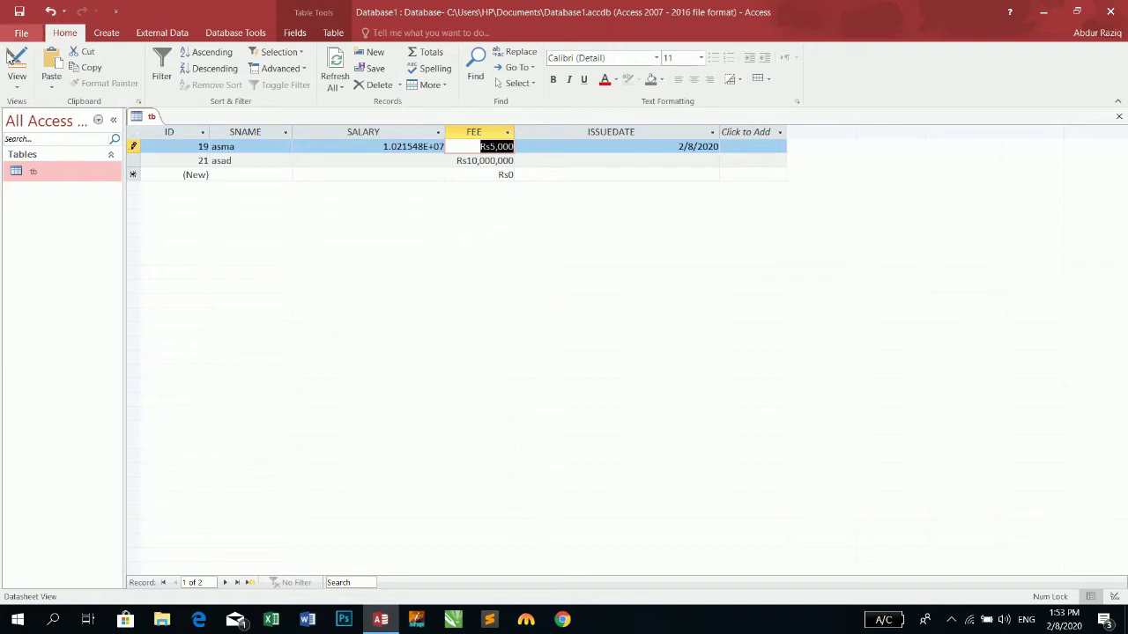
Change the SALARY field's size to Double in the table design, save the table and return to Datasheet view.
{"action": "left_click", "coordinate": [16, 66]}
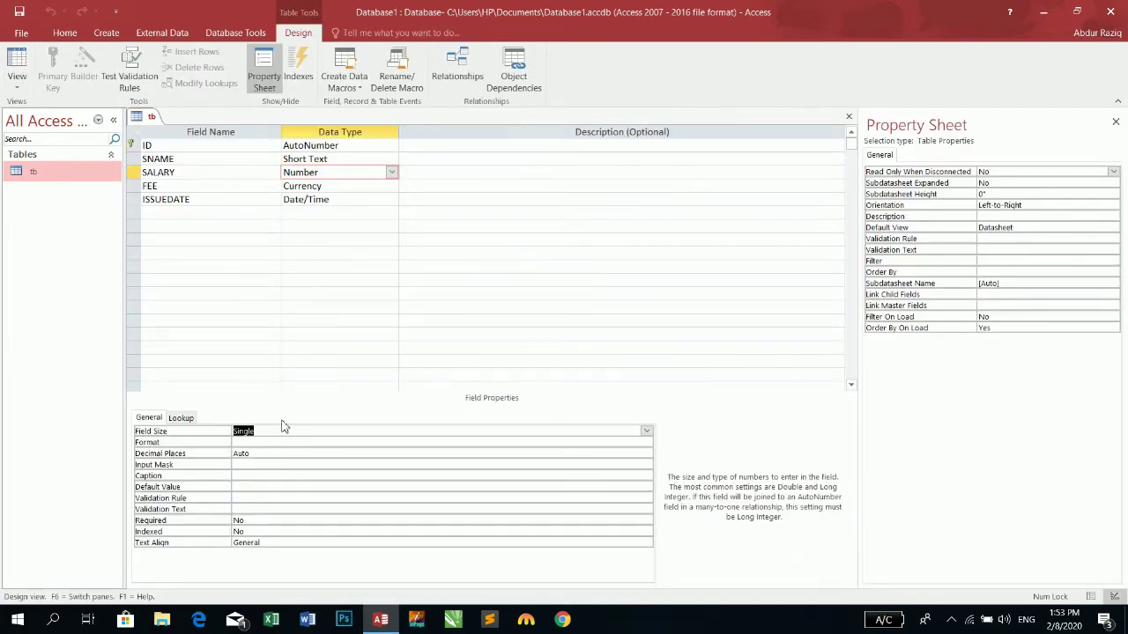
{"action": "left_click", "coordinate": [647, 432]}
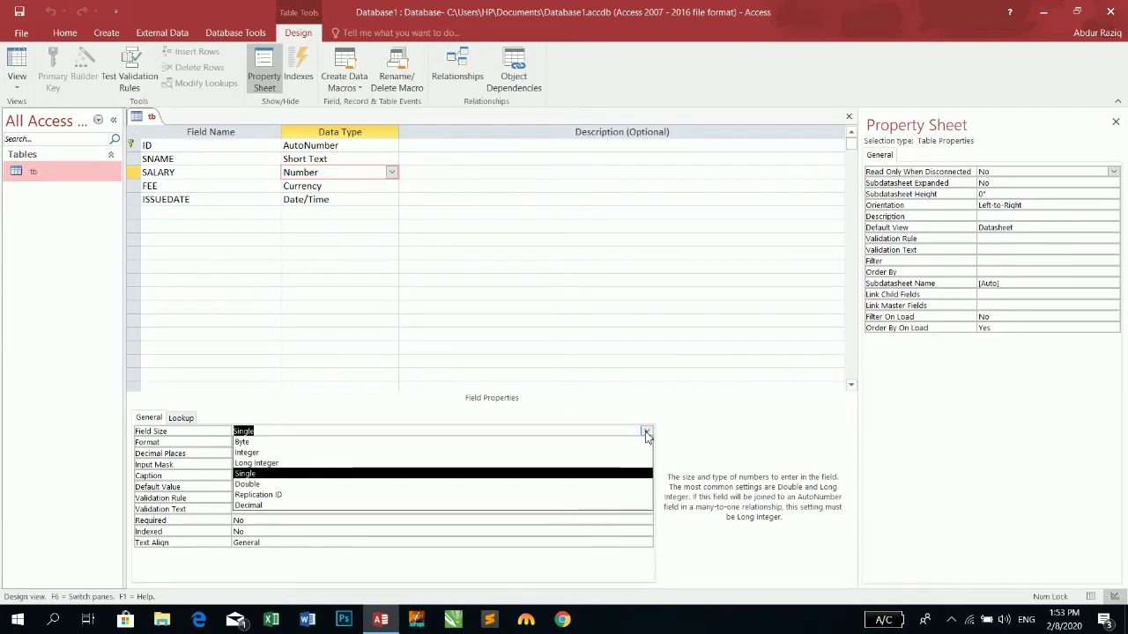
{"action": "left_click", "coordinate": [411, 484]}
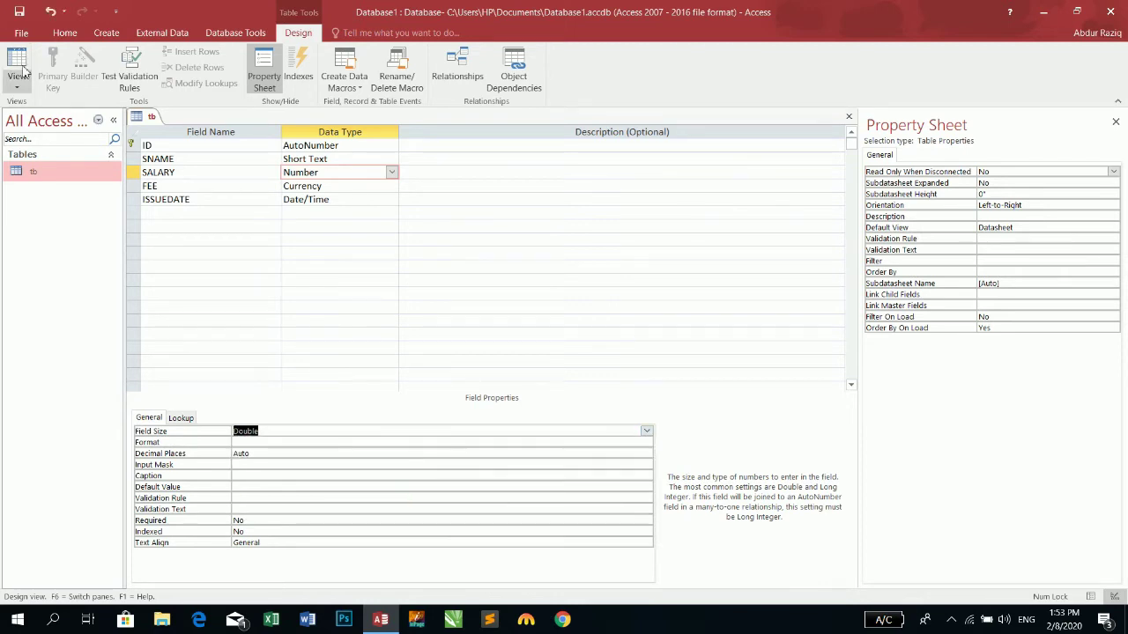
{"action": "left_click", "coordinate": [54, 35]}
{"action": "left_click", "coordinate": [17, 62]}
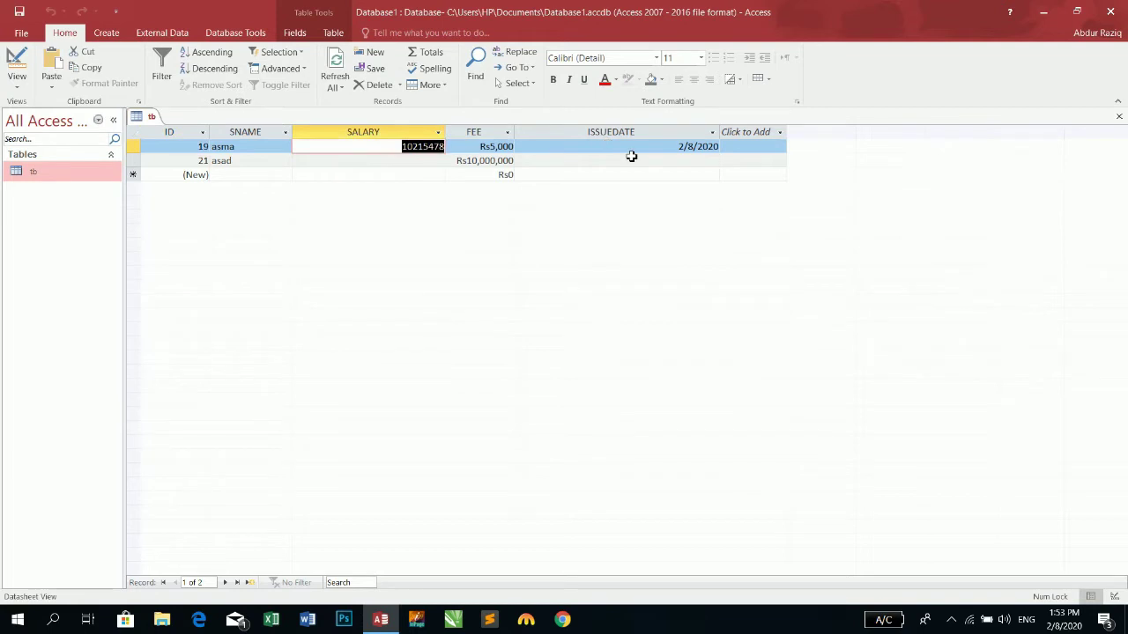
{"action": "type", "text": "1025487521"}
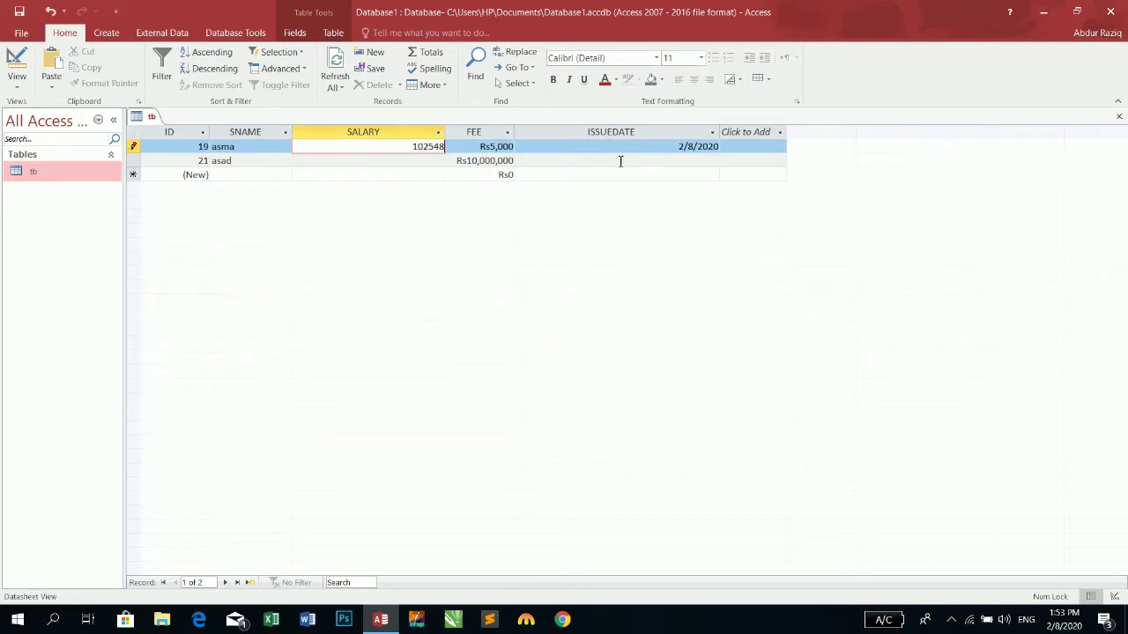
{"action": "key", "text": "Tab"}
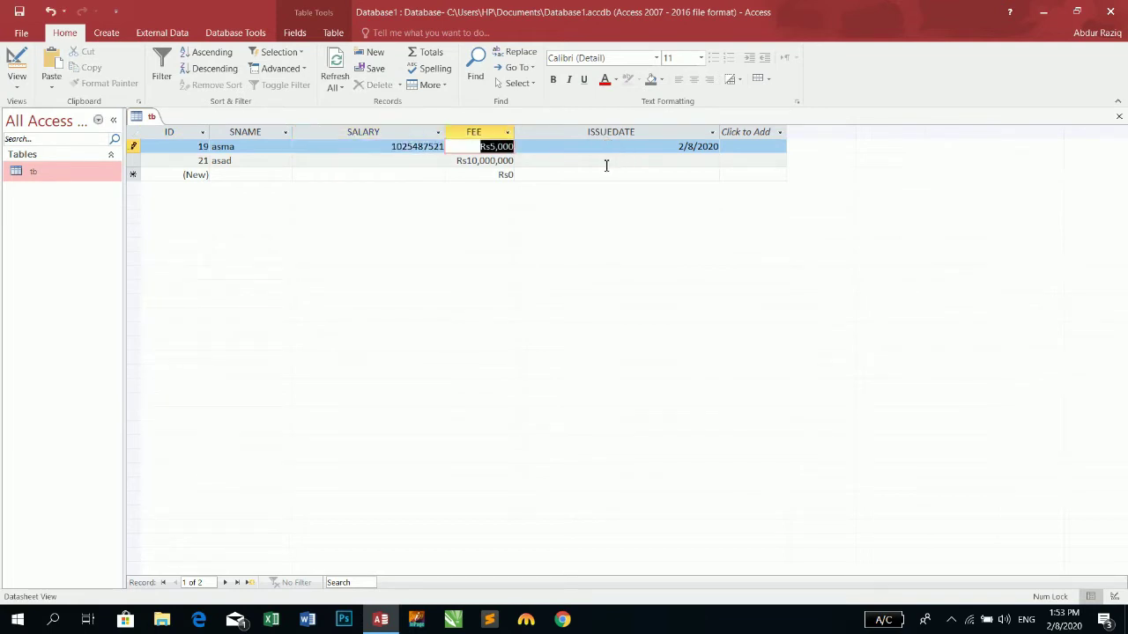
{"action": "left_click", "coordinate": [415, 147]}
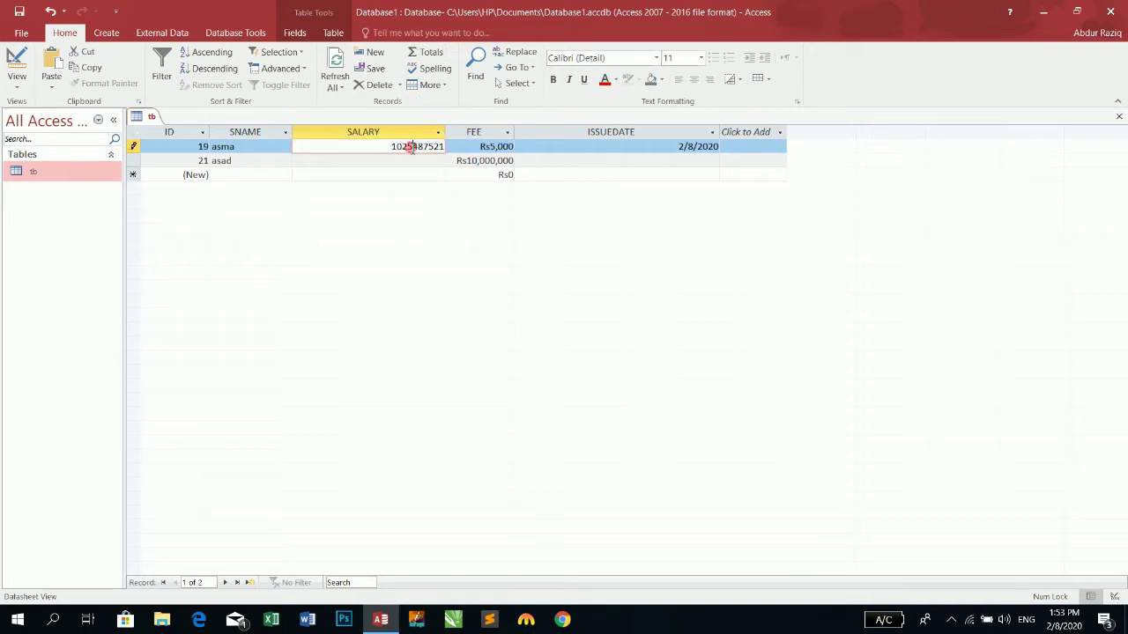
{"action": "type", "text": "5"}
{"action": "key", "text": "Tab"}
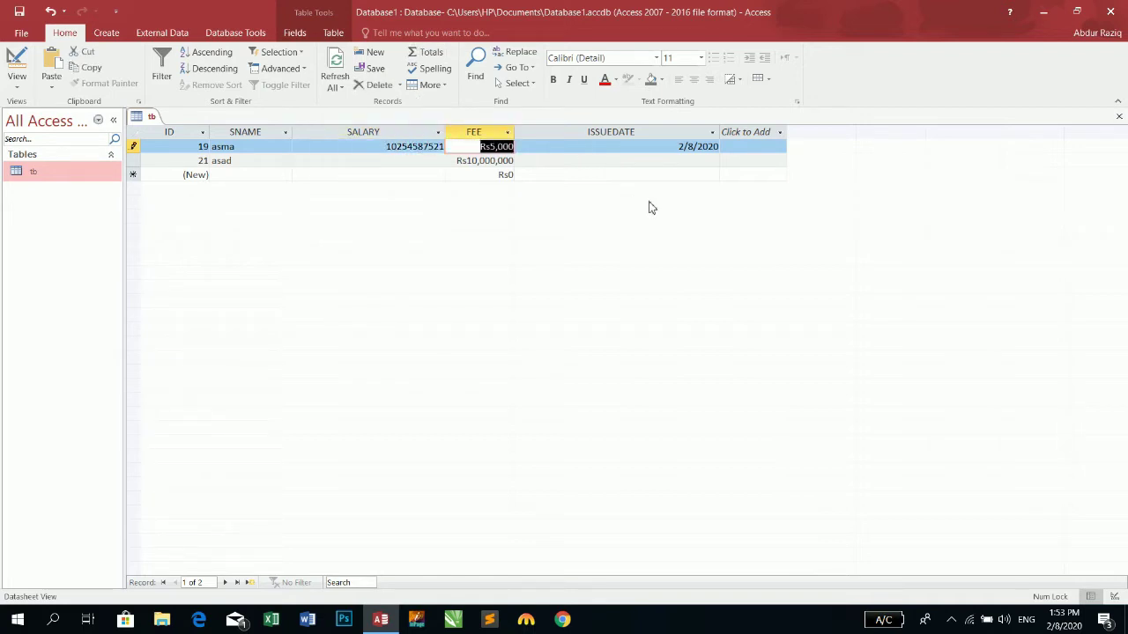
Append the decimal part .5 to the first record's SALARY and commit the value.
{"action": "left_click", "coordinate": [431, 149]}
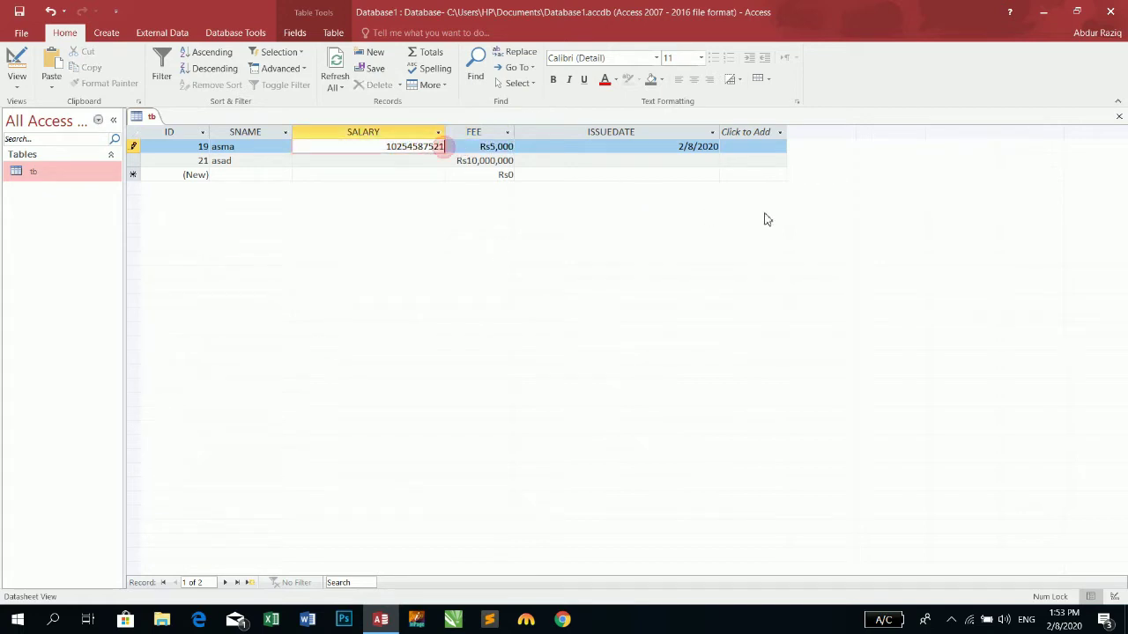
{"action": "type", "text": ".5"}
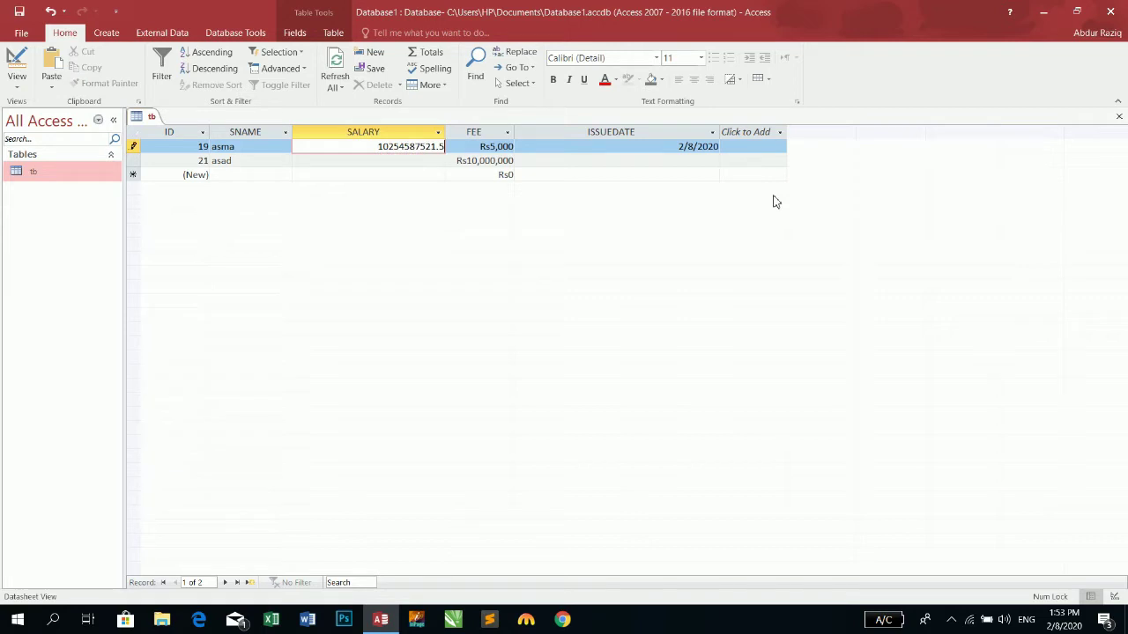
{"action": "key", "text": "Tab"}
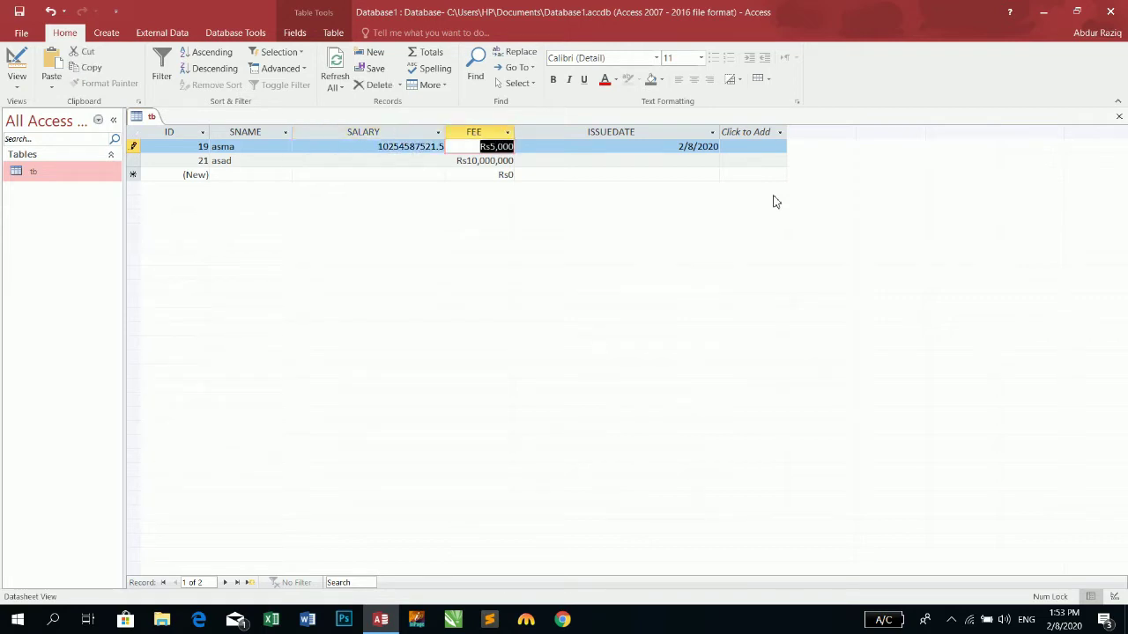
Change the SALARY field's size to Replication ID in the table design and save, accepting the deletion of nonconvertible data.
{"action": "left_click", "coordinate": [12, 60]}
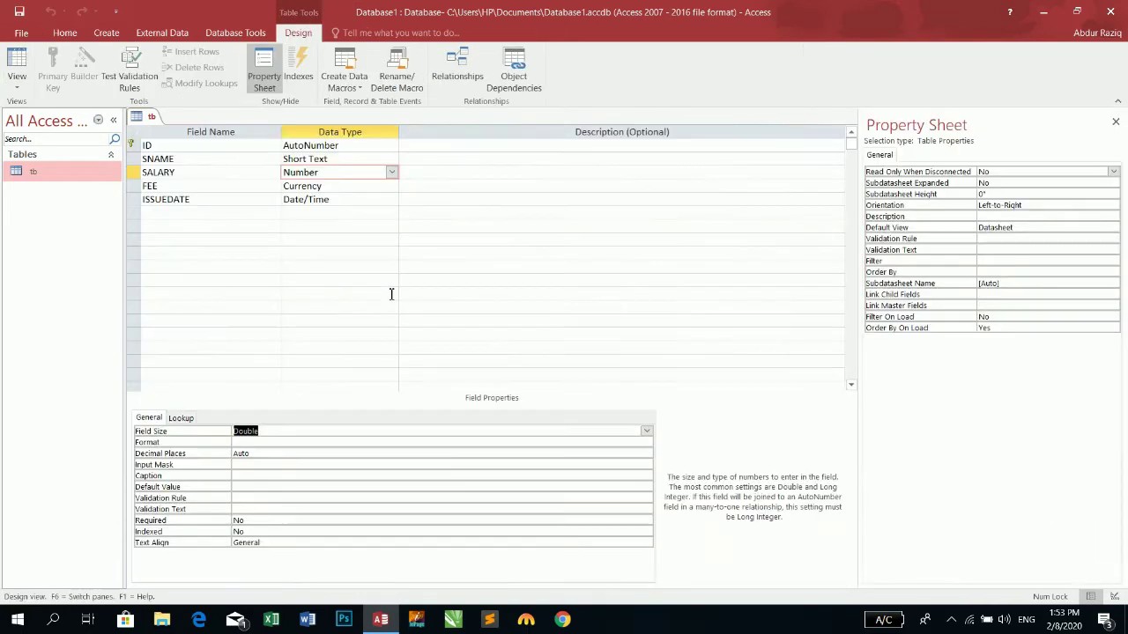
{"action": "left_click", "coordinate": [645, 434]}
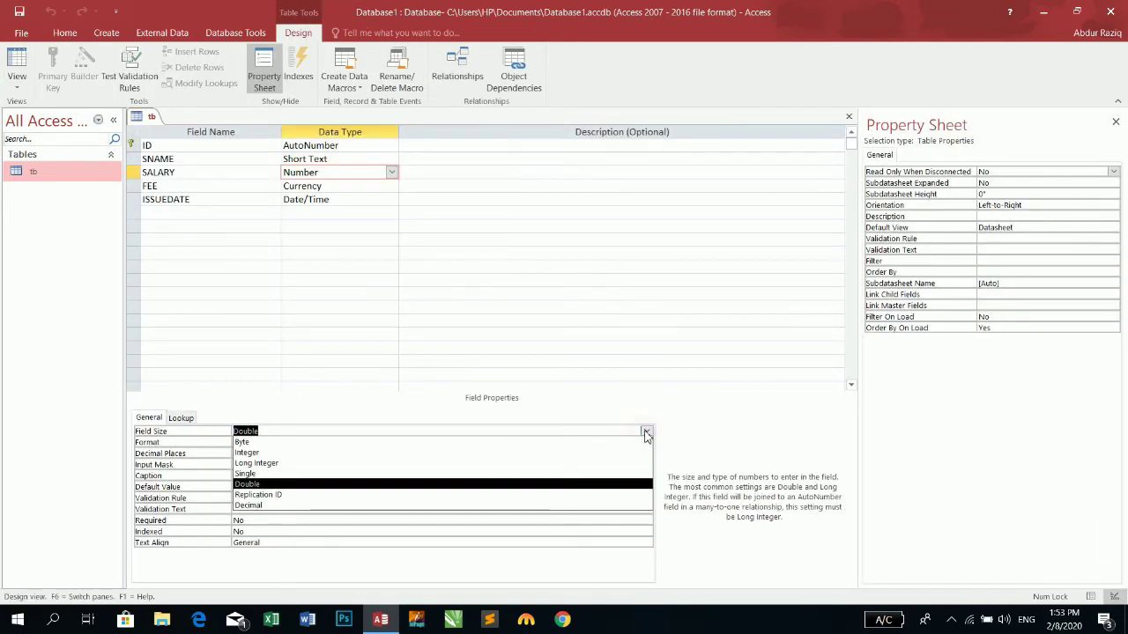
{"action": "left_click", "coordinate": [363, 497]}
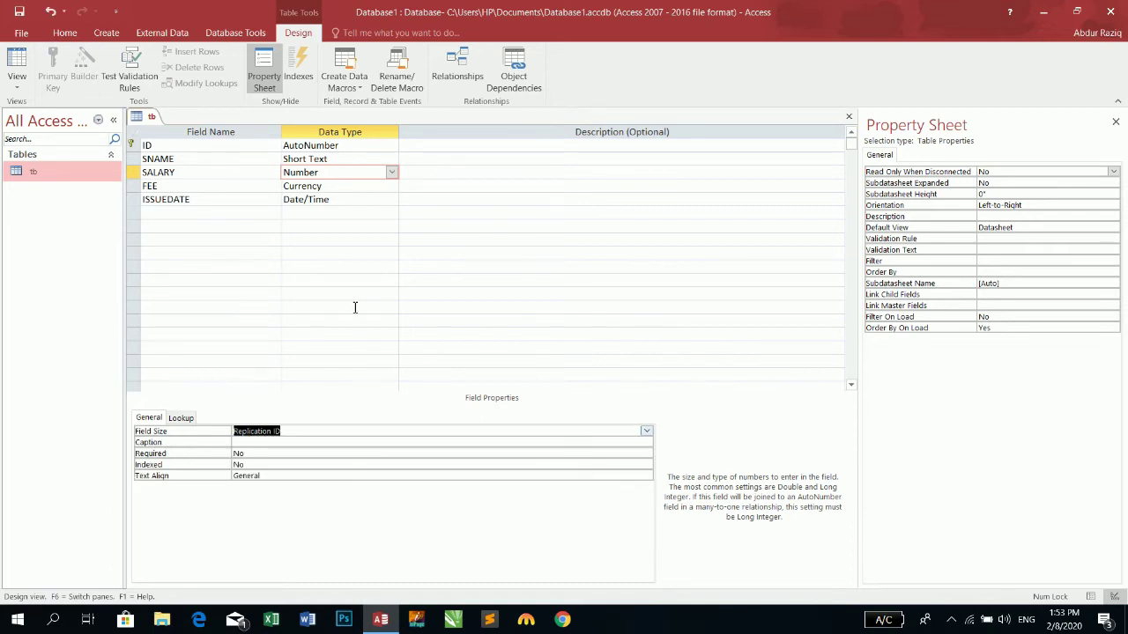
{"action": "left_click", "coordinate": [20, 11]}
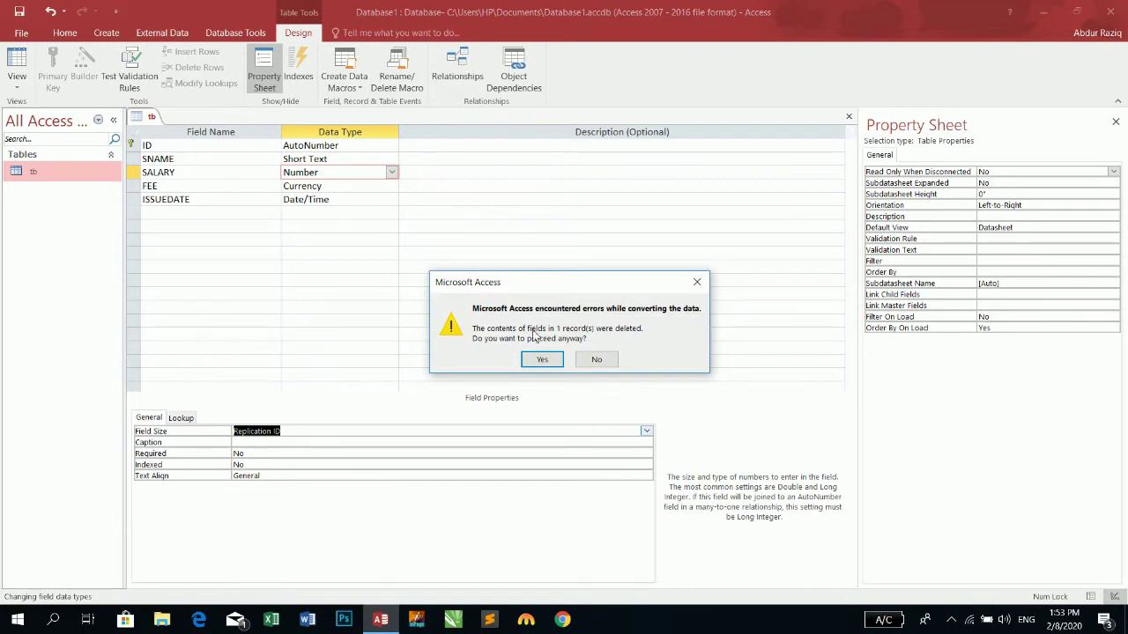
{"action": "left_click", "coordinate": [546, 359]}
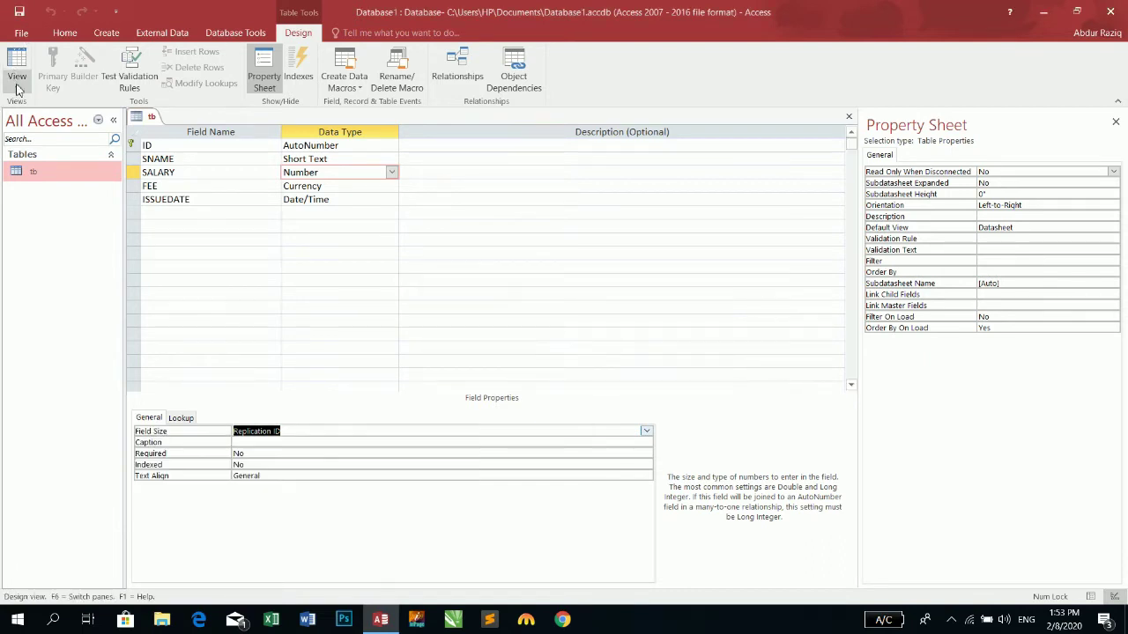
Return to Datasheet view and try to enter 50 as the first record's SALARY.
{"action": "left_click", "coordinate": [17, 71]}
{"action": "key", "text": "Tab"}
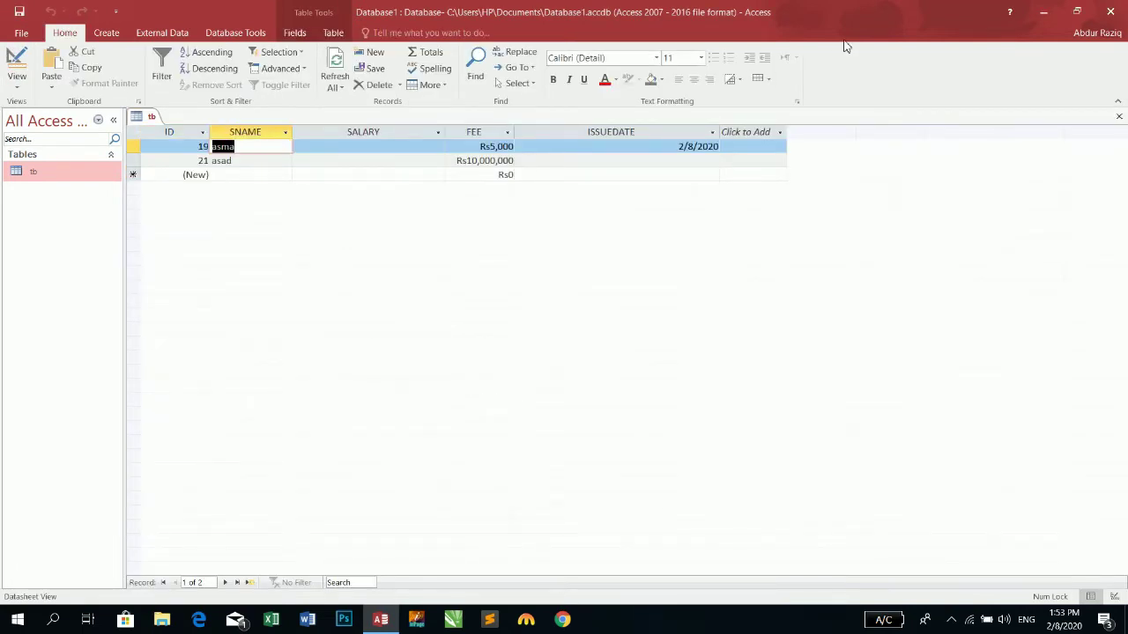
{"action": "key", "text": "Tab"}
{"action": "key", "text": "Tab"}
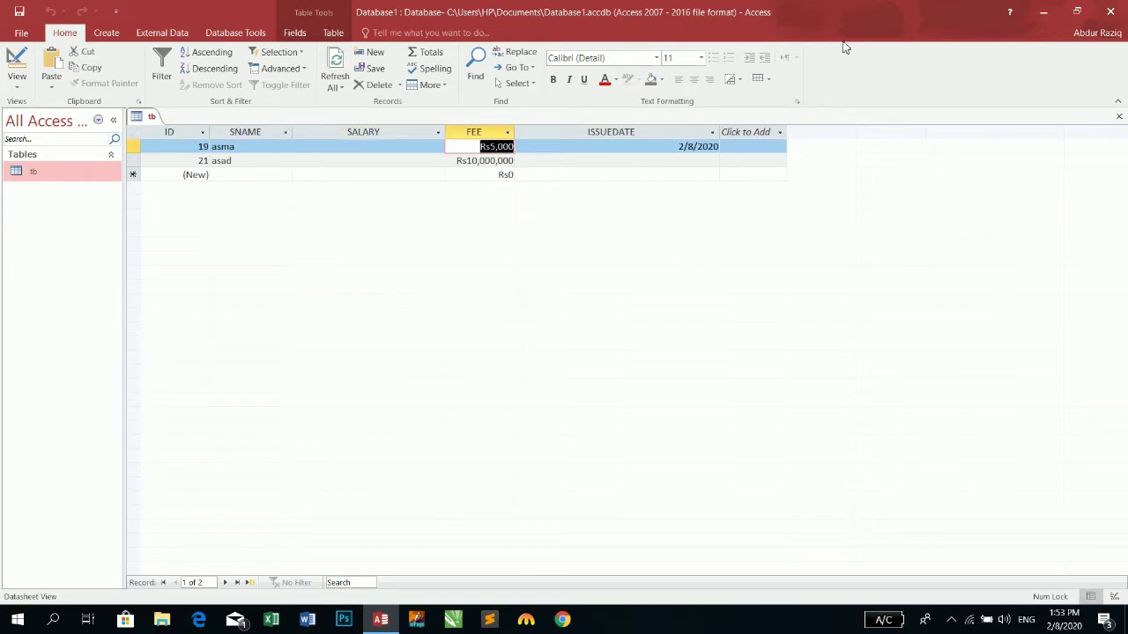
{"action": "key", "text": "shift+Tab"}
{"action": "type", "text": "50"}
{"action": "key", "text": "Tab"}
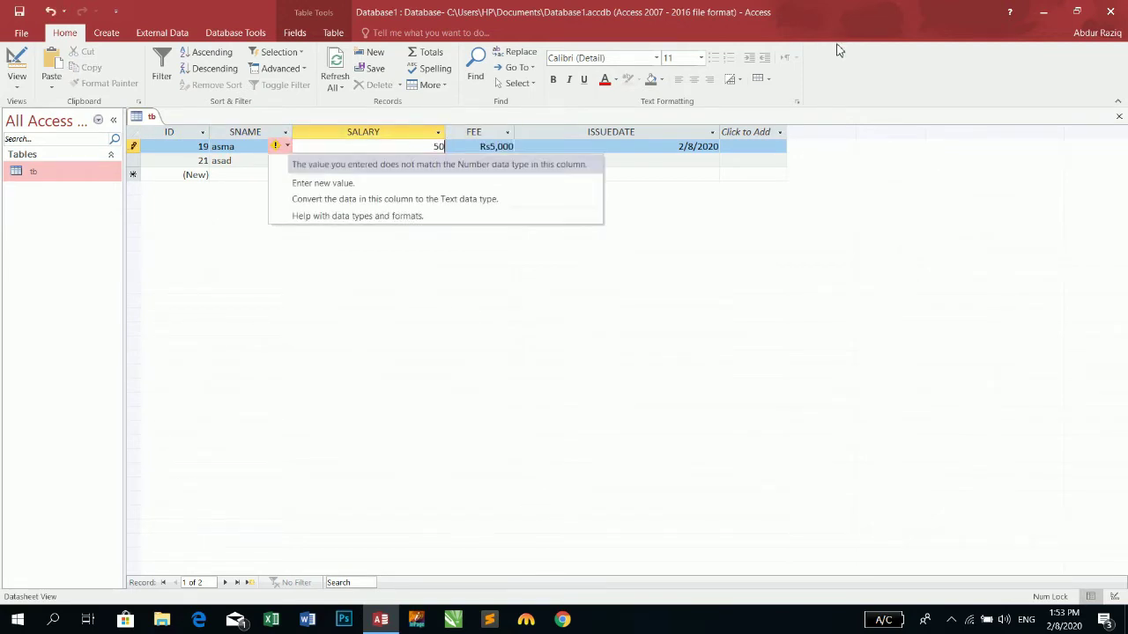
{"action": "key", "text": "Down"}
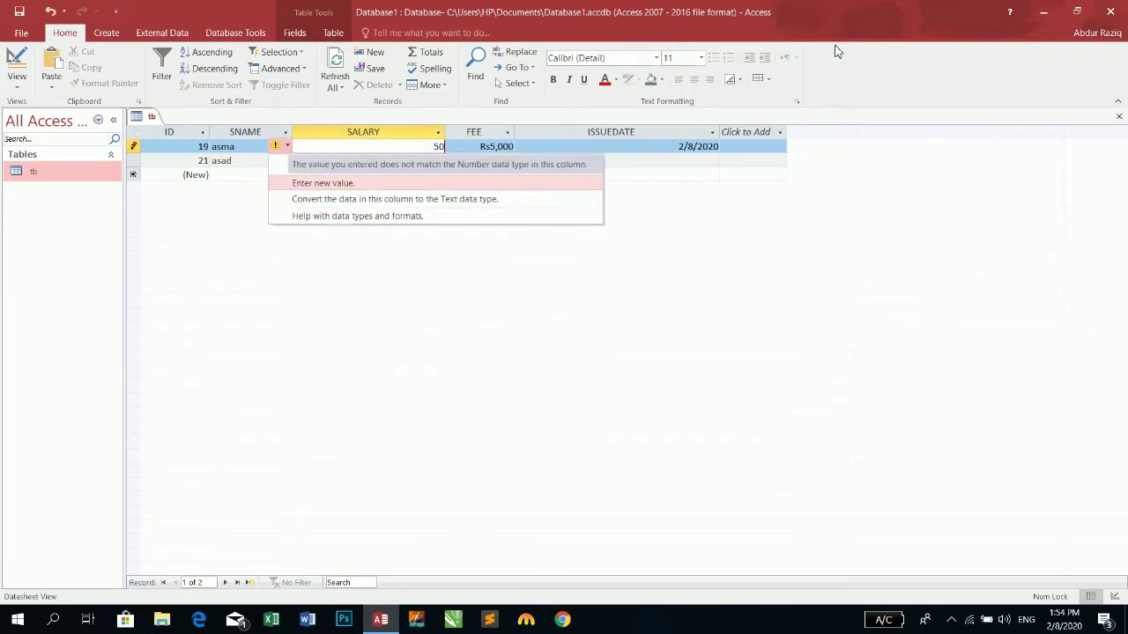
{"action": "key", "text": "Down"}
{"action": "key", "text": "Return"}
{"action": "key", "text": "Return"}
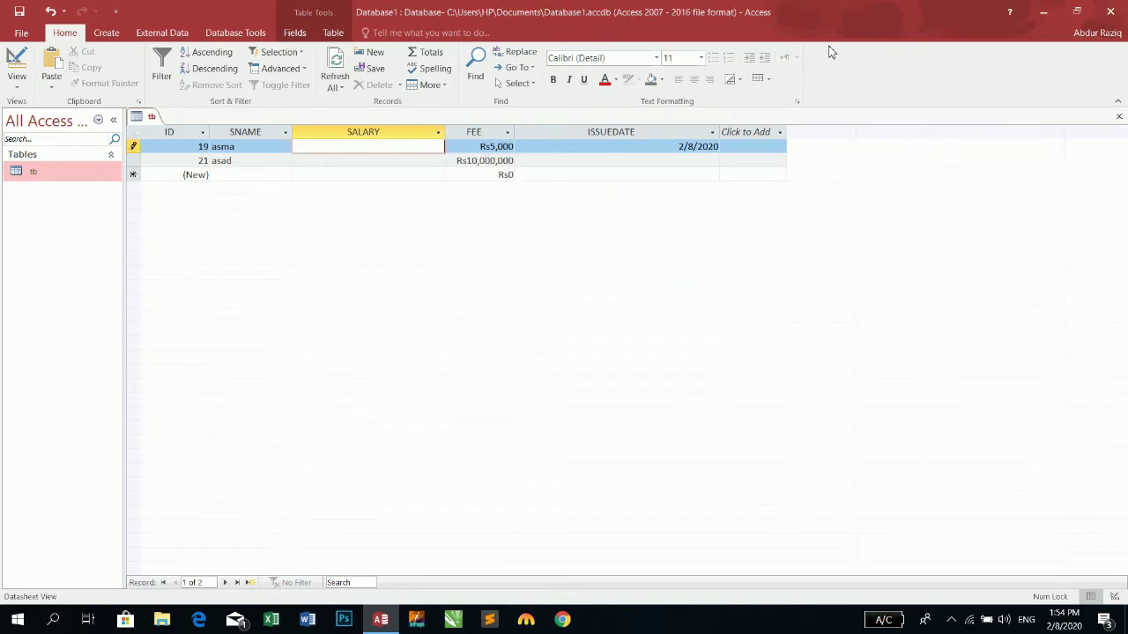
{"action": "key", "text": "Tab"}
{"action": "key", "text": "shift+Tab"}
Try to change the SALARY field's size in the table design to Decimal, and try Long Integer as well.
{"action": "left_click", "coordinate": [17, 63]}
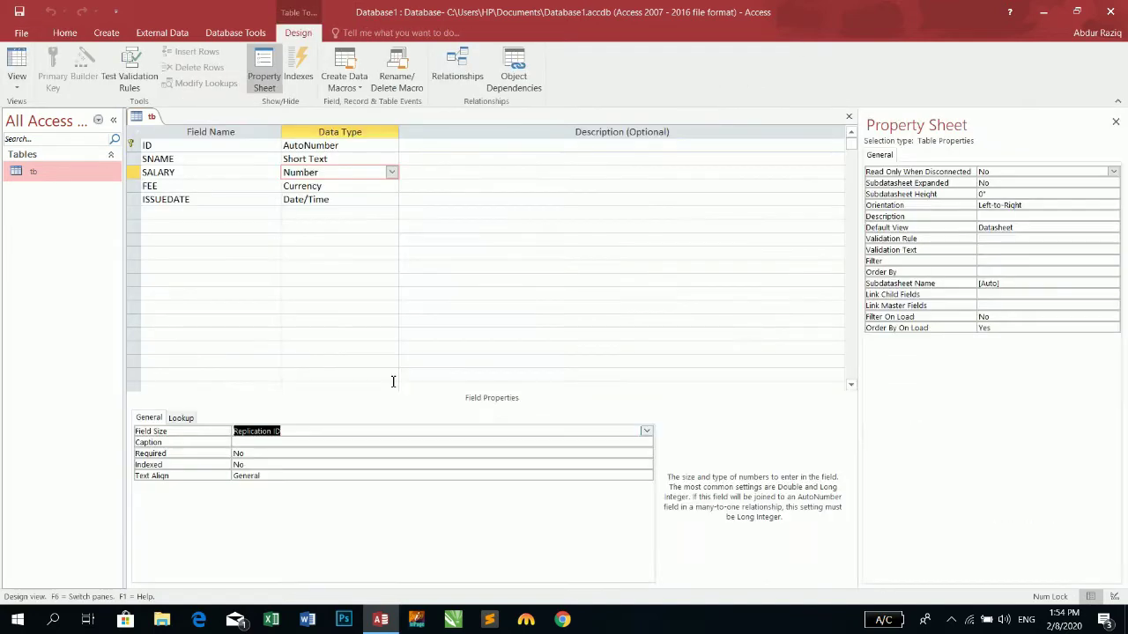
{"action": "left_click", "coordinate": [647, 431]}
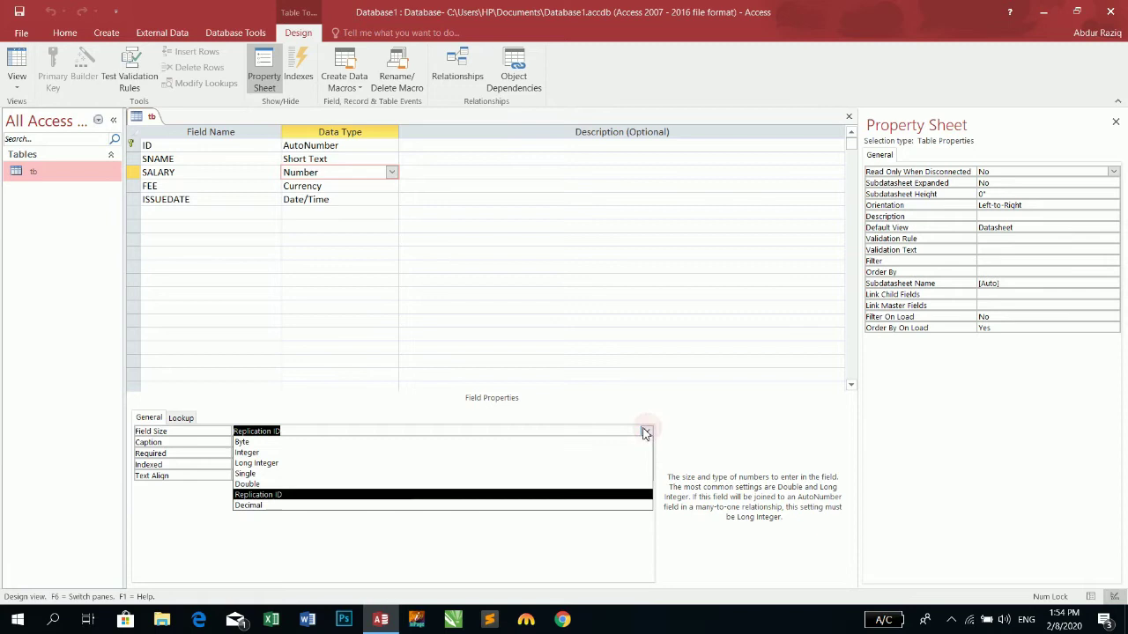
{"action": "left_click", "coordinate": [378, 508]}
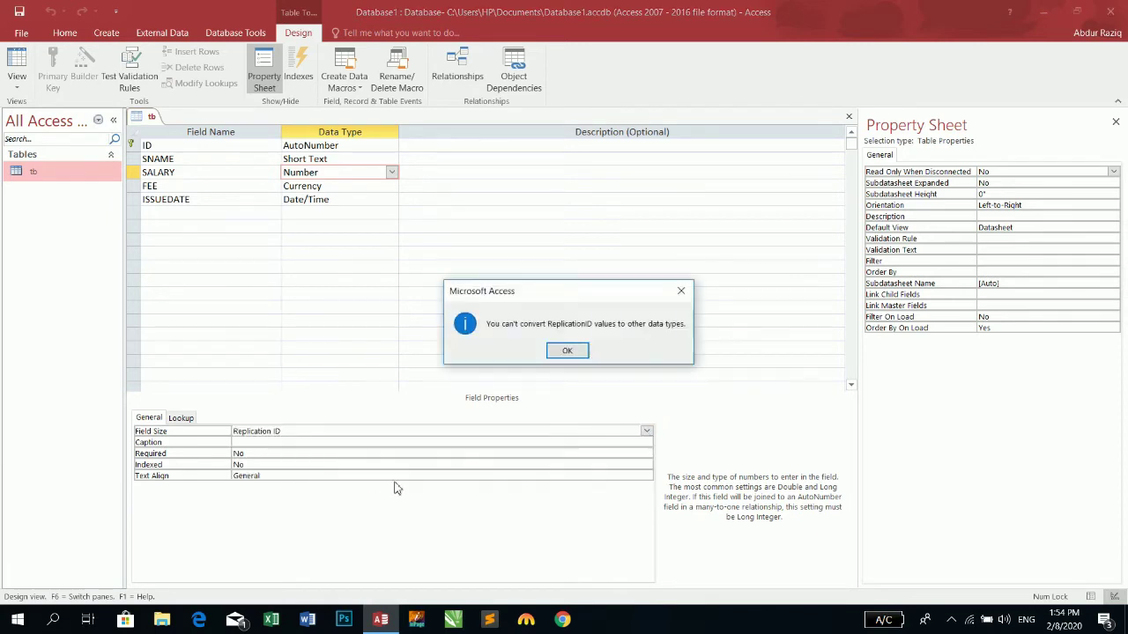
{"action": "left_click", "coordinate": [564, 352]}
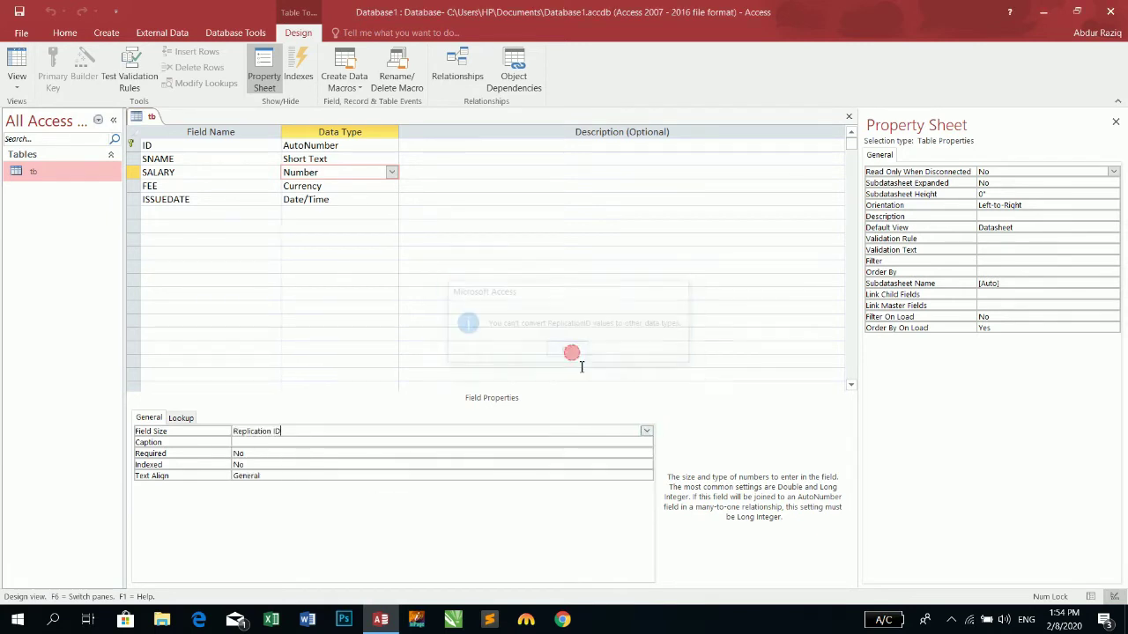
{"action": "left_click", "coordinate": [647, 431]}
{"action": "left_click", "coordinate": [543, 462]}
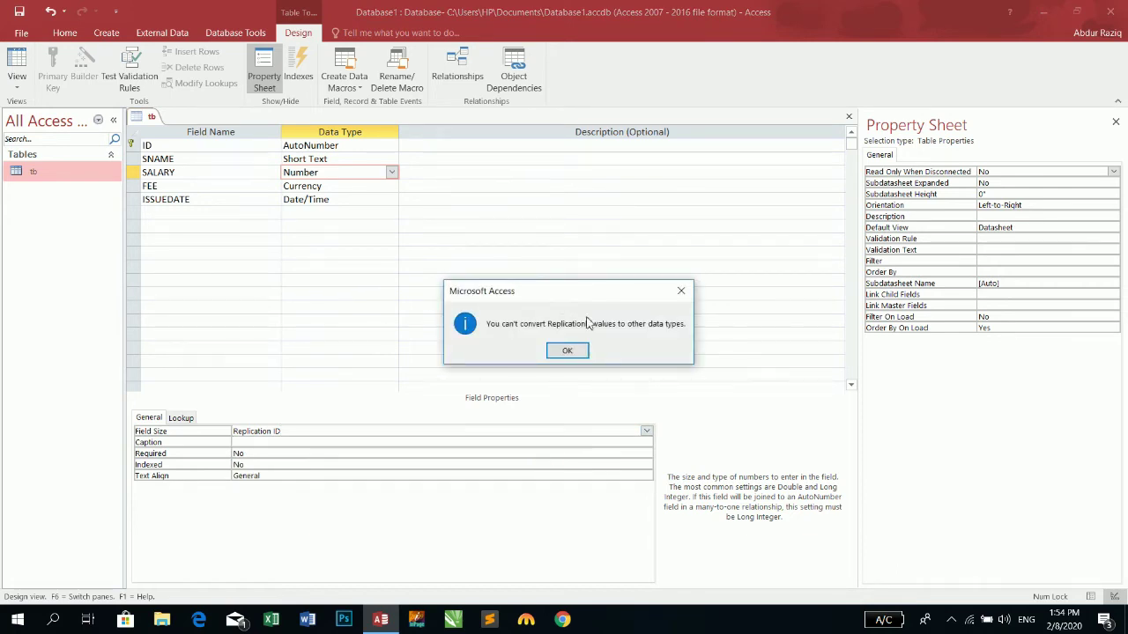
{"action": "left_click", "coordinate": [573, 352]}
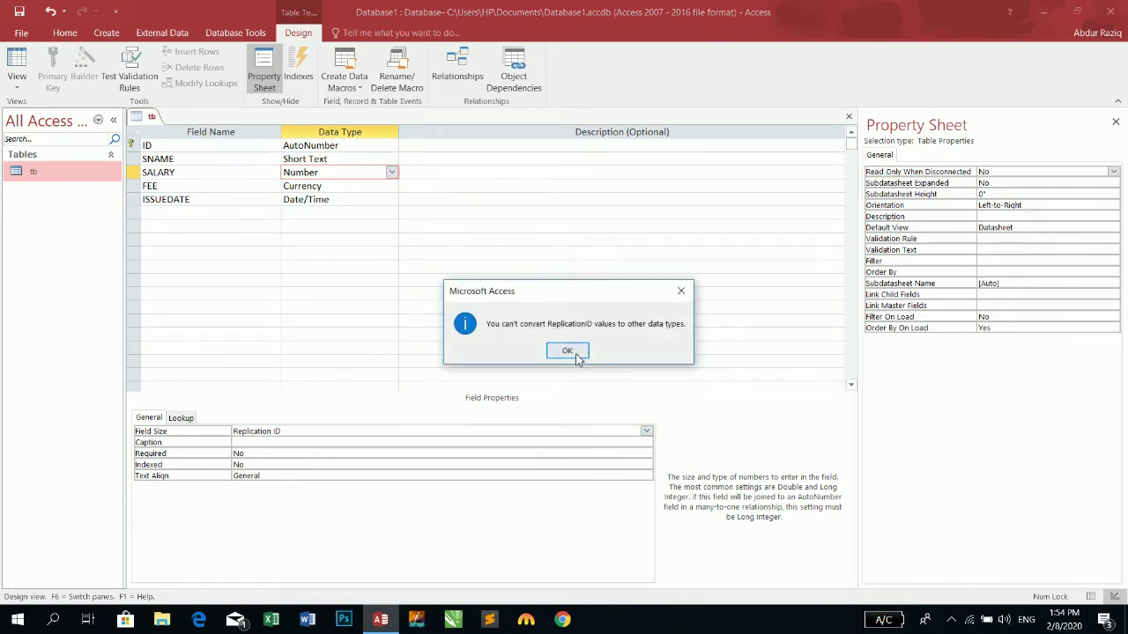
Permanently delete the SALARY field from the table design and place the cursor in the empty field row below ISSUEDATE.
{"action": "left_click", "coordinate": [135, 173]}
{"action": "right_click", "coordinate": [136, 174]}
{"action": "left_click", "coordinate": [173, 264]}
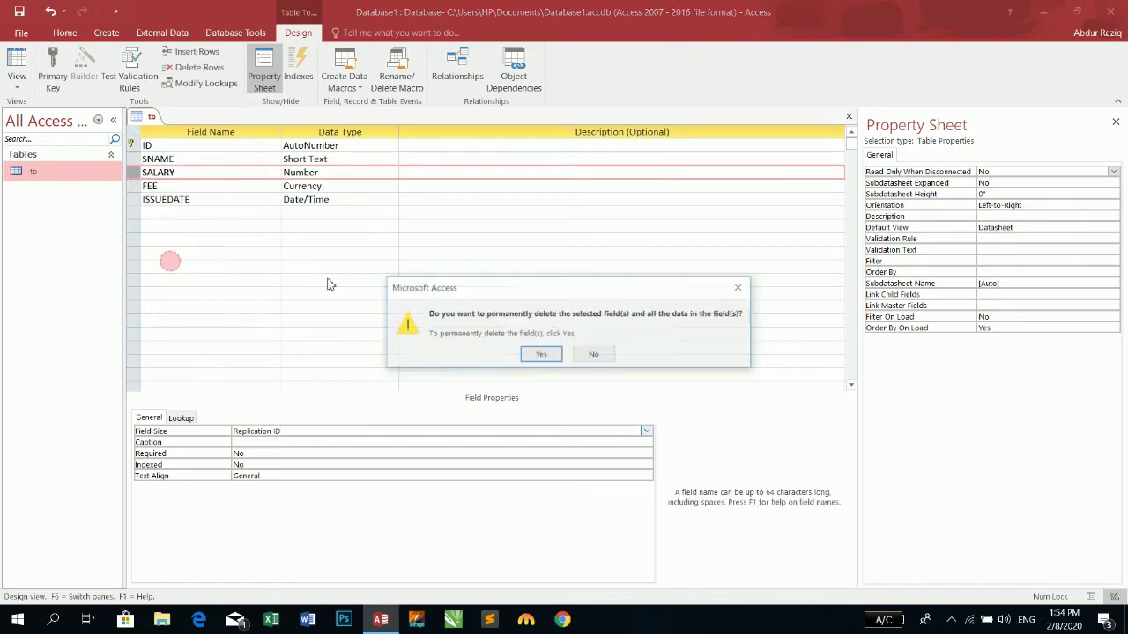
{"action": "left_click", "coordinate": [537, 353]}
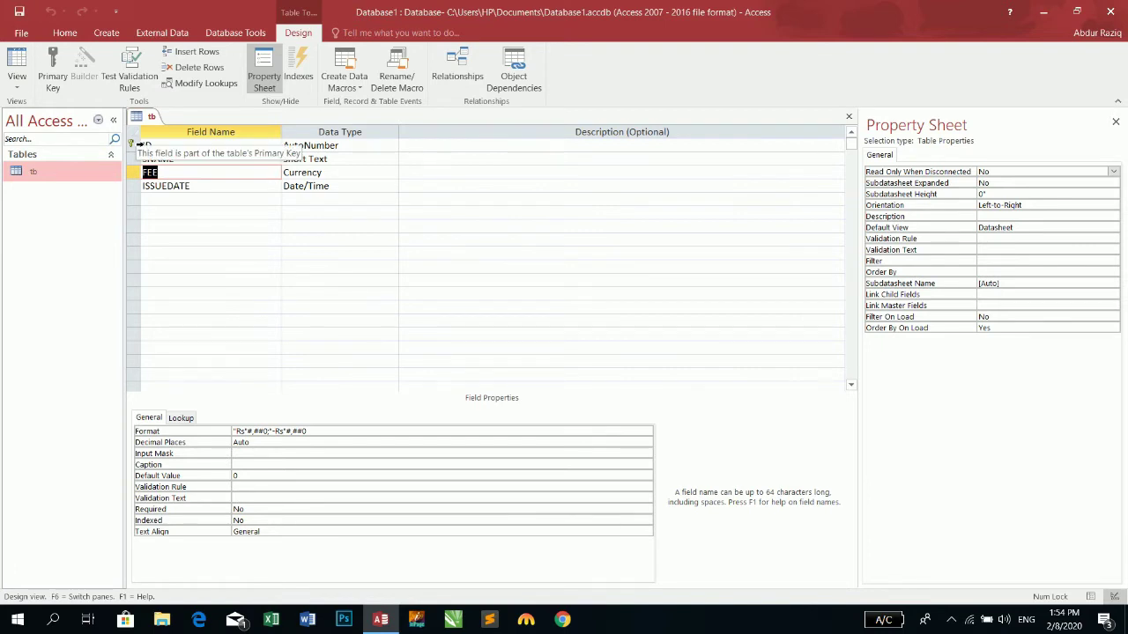
{"action": "left_click", "coordinate": [189, 198]}
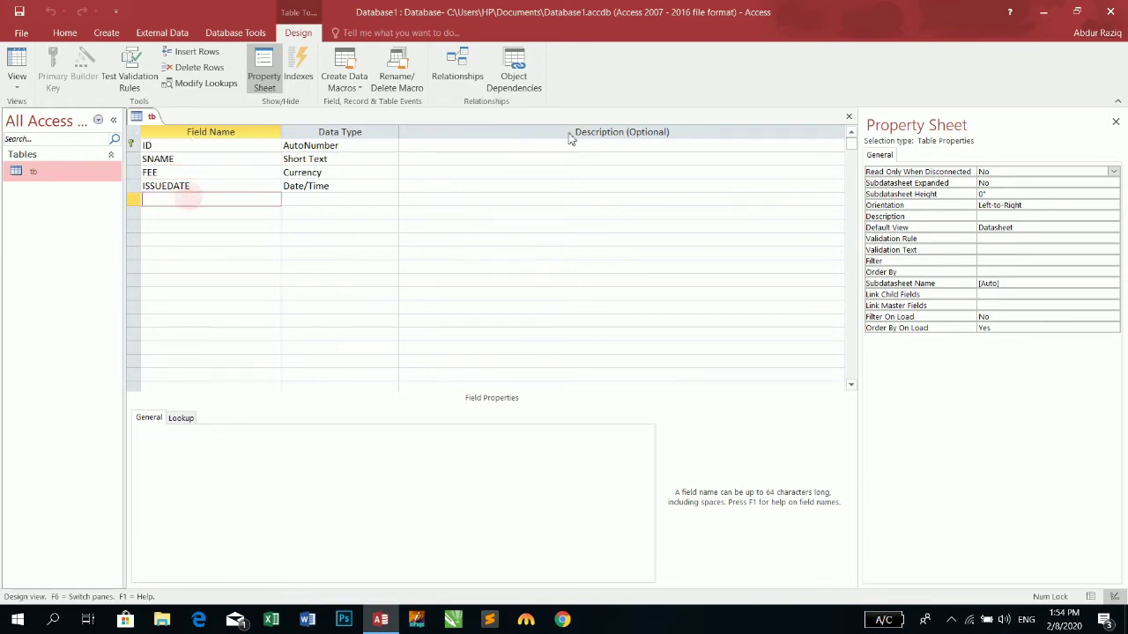
Add a field named Sallary below ISSUEDATE with the Number data type.
{"action": "type", "text": "Sallary"}
{"action": "key", "text": "Tab"}
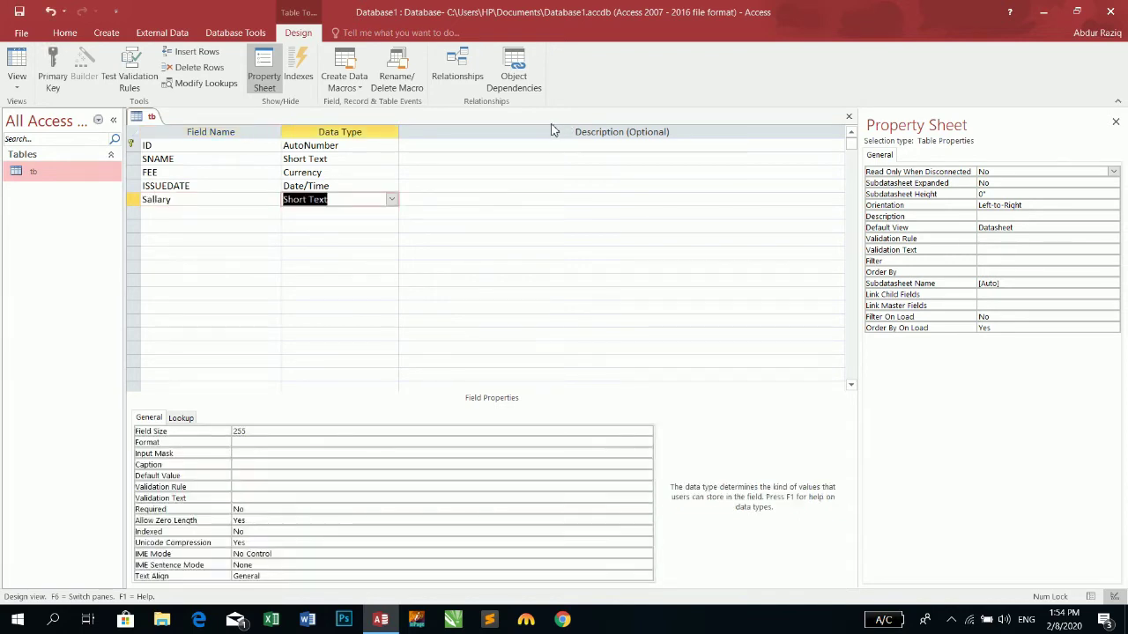
{"action": "type", "text": "Number"}
{"action": "key", "text": "Tab"}
{"action": "left_click", "coordinate": [381, 201]}
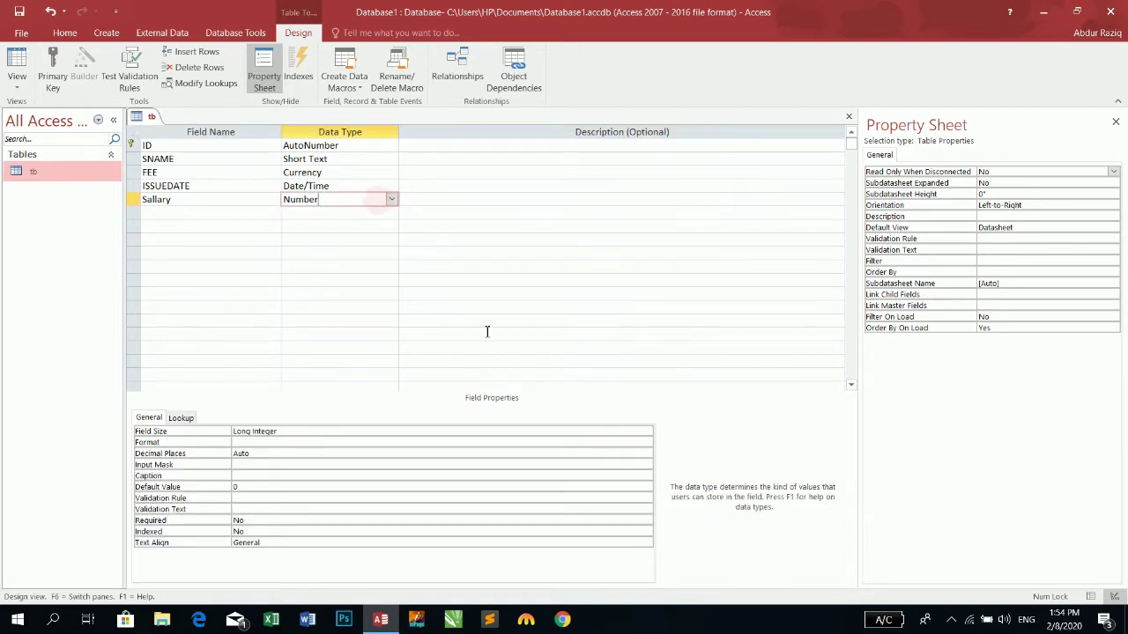
Set the Sallary field's size to Decimal and save the table design.
{"action": "left_click", "coordinate": [302, 431]}
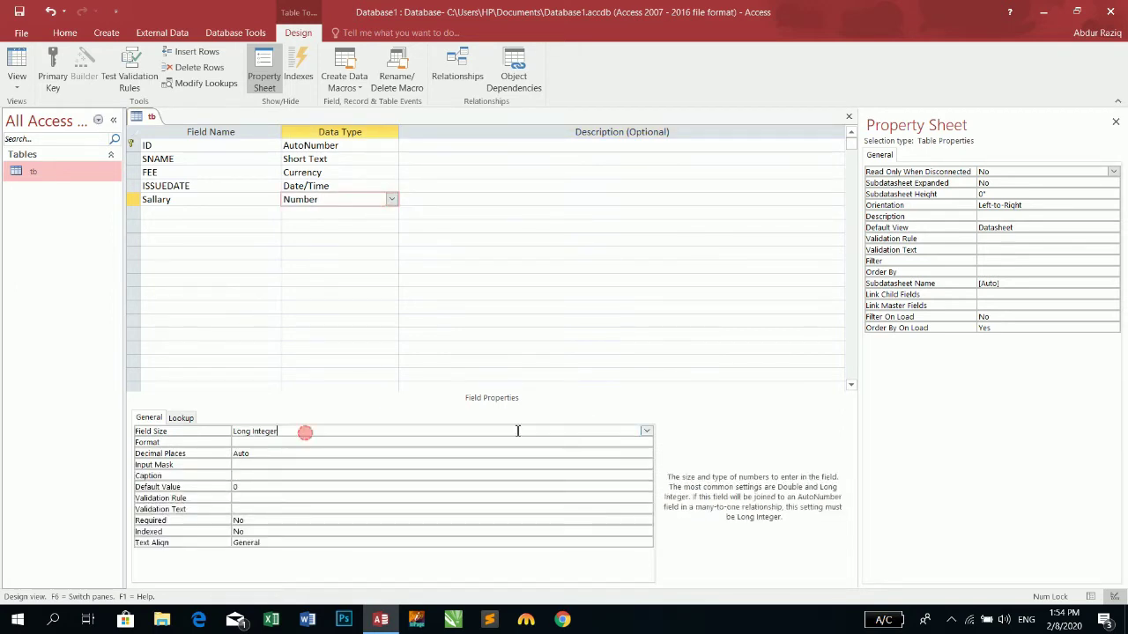
{"action": "left_click", "coordinate": [647, 431]}
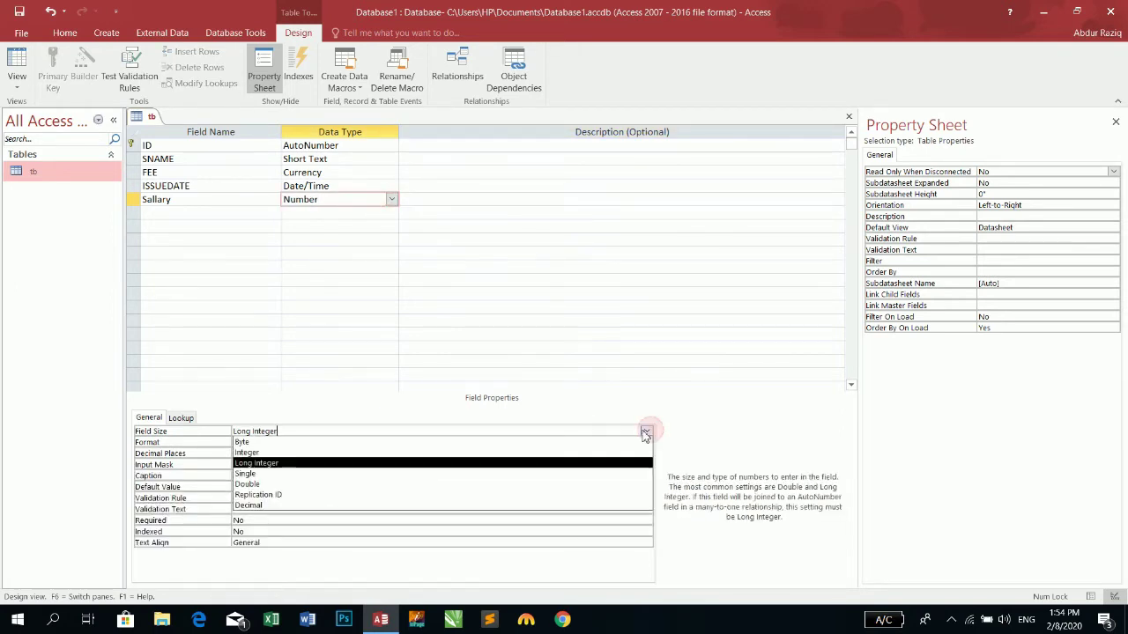
{"action": "left_click", "coordinate": [313, 506]}
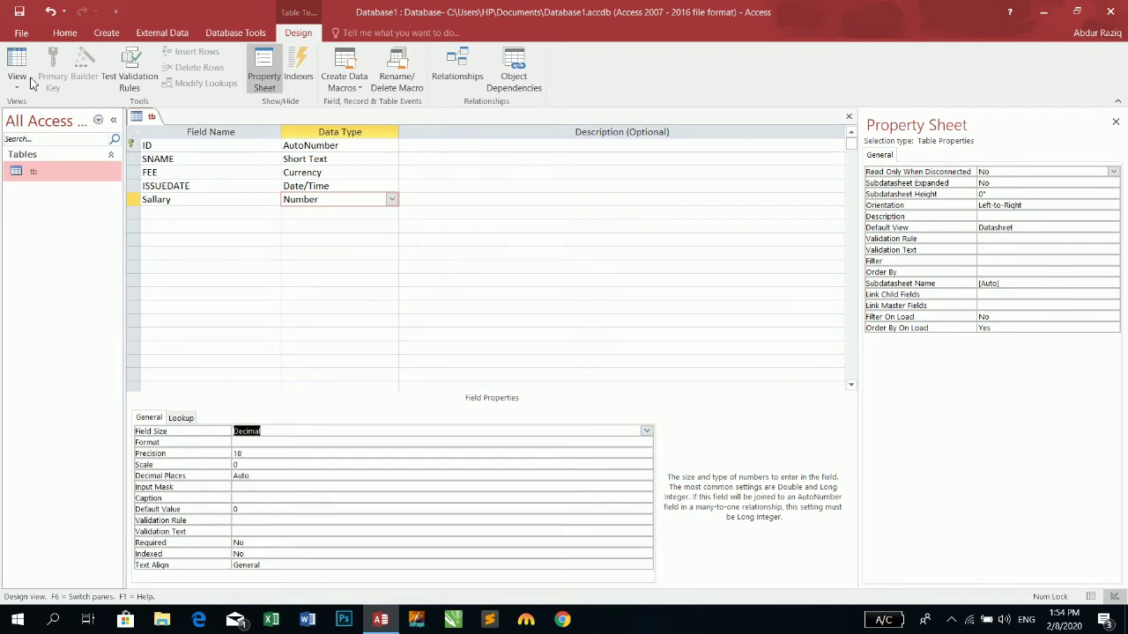
{"action": "left_click", "coordinate": [21, 13]}
Switch to Datasheet view and enter 500 as the first record's Sallary.
{"action": "left_click", "coordinate": [17, 63]}
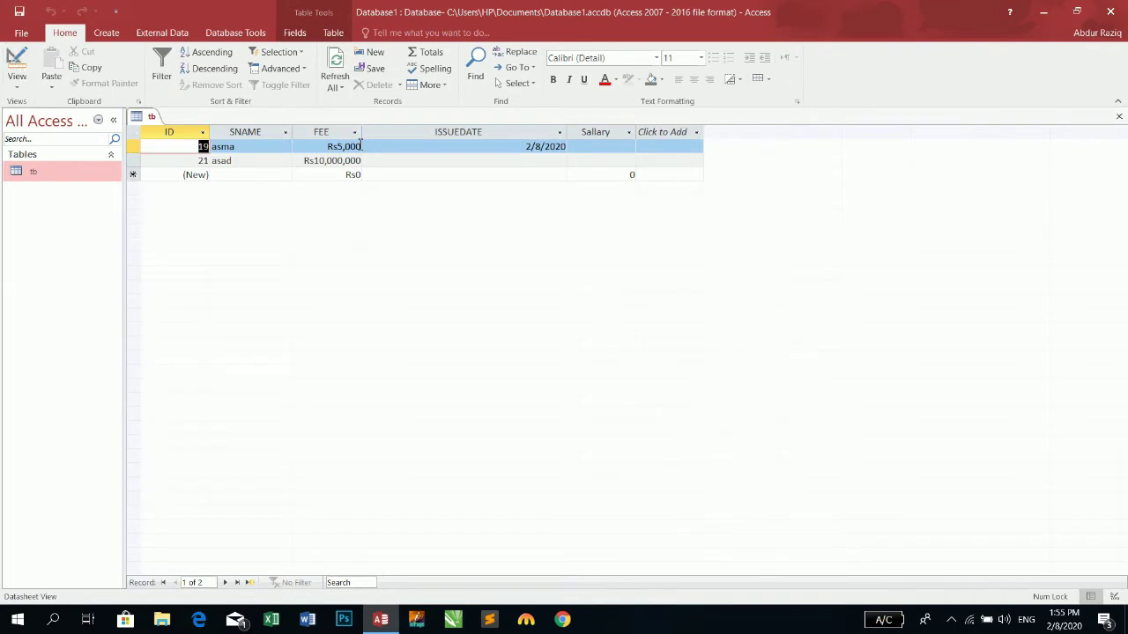
{"action": "left_click", "coordinate": [443, 146]}
{"action": "left_click", "coordinate": [588, 148]}
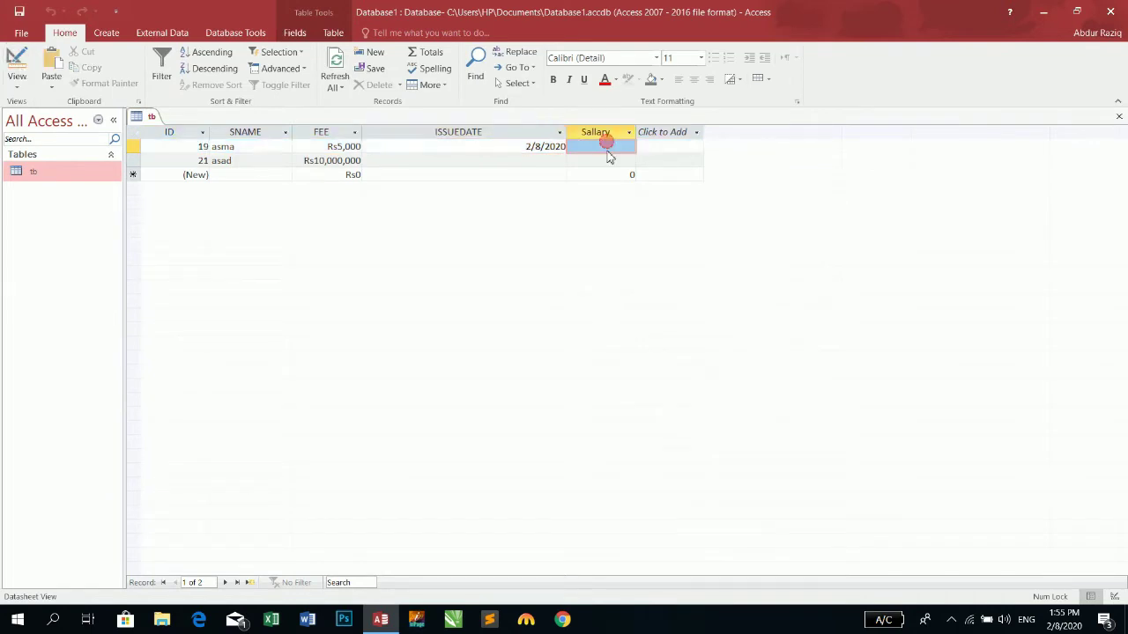
{"action": "type", "text": "5"}
{"action": "key", "text": "Tab"}
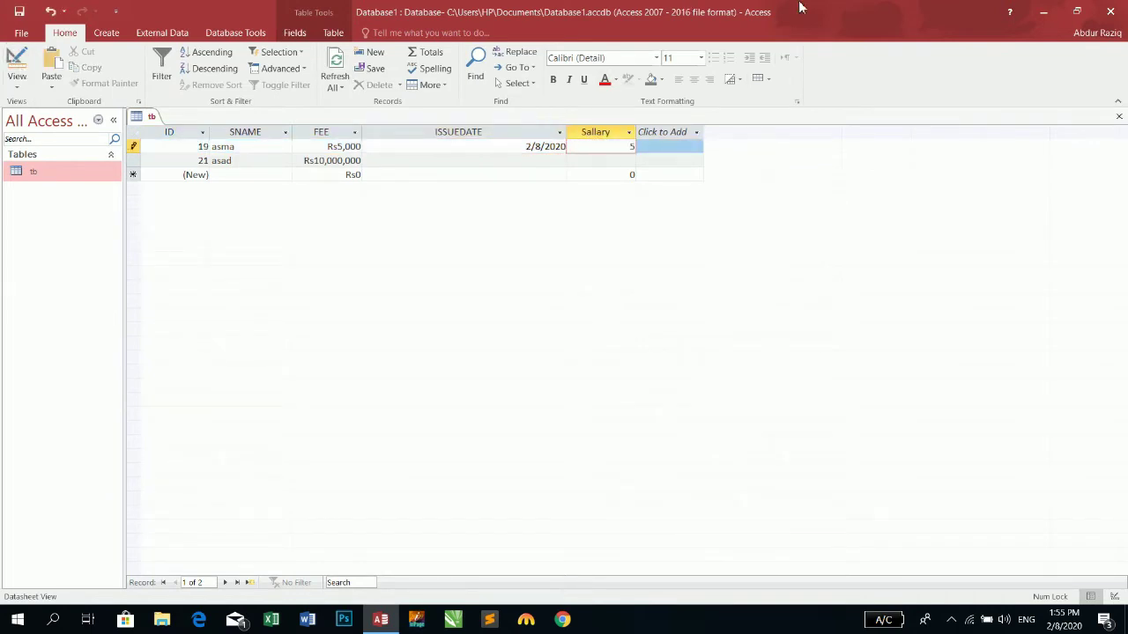
{"action": "key", "text": "Down"}
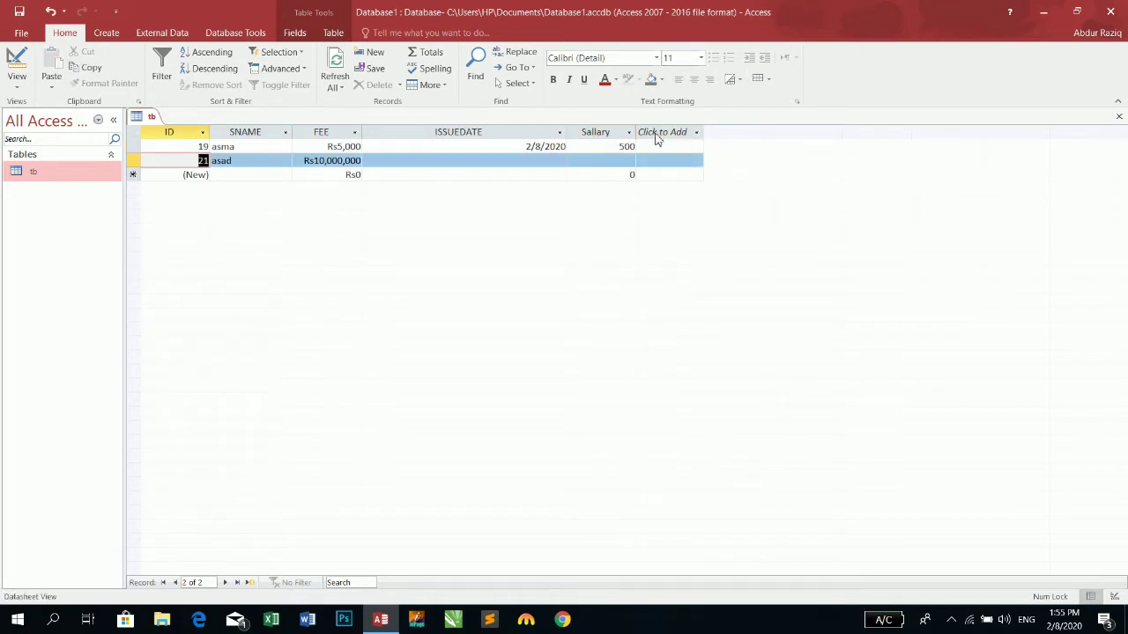
Try the decimal value 80.54 as the first record's Sallary.
{"action": "left_click", "coordinate": [622, 145]}
{"action": "type", "text": "80.54"}
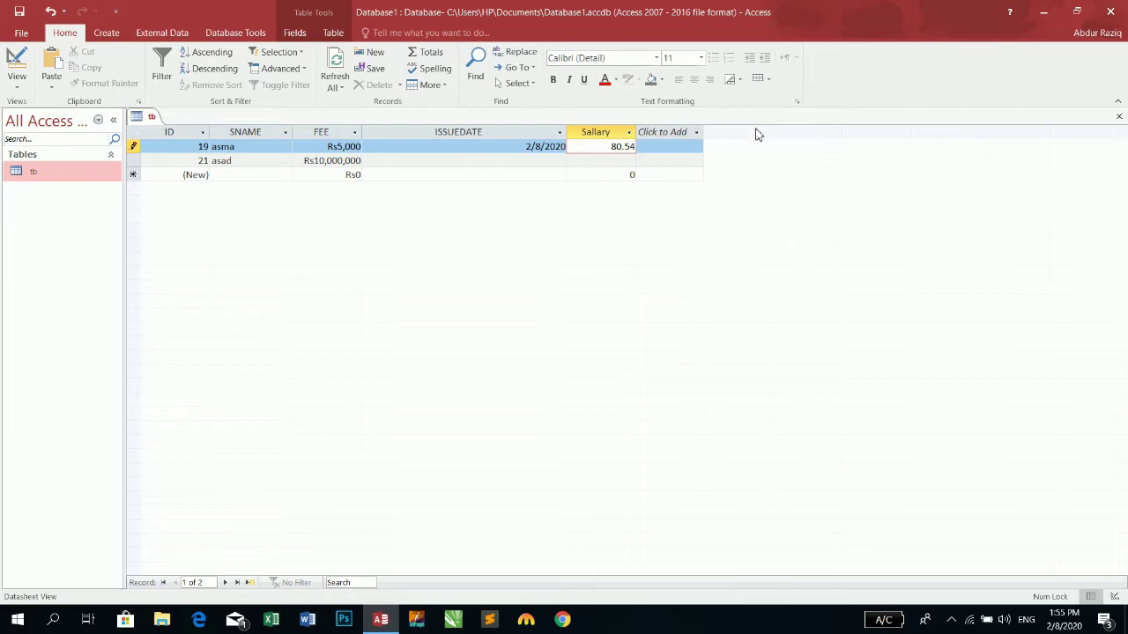
{"action": "key", "text": "Return"}
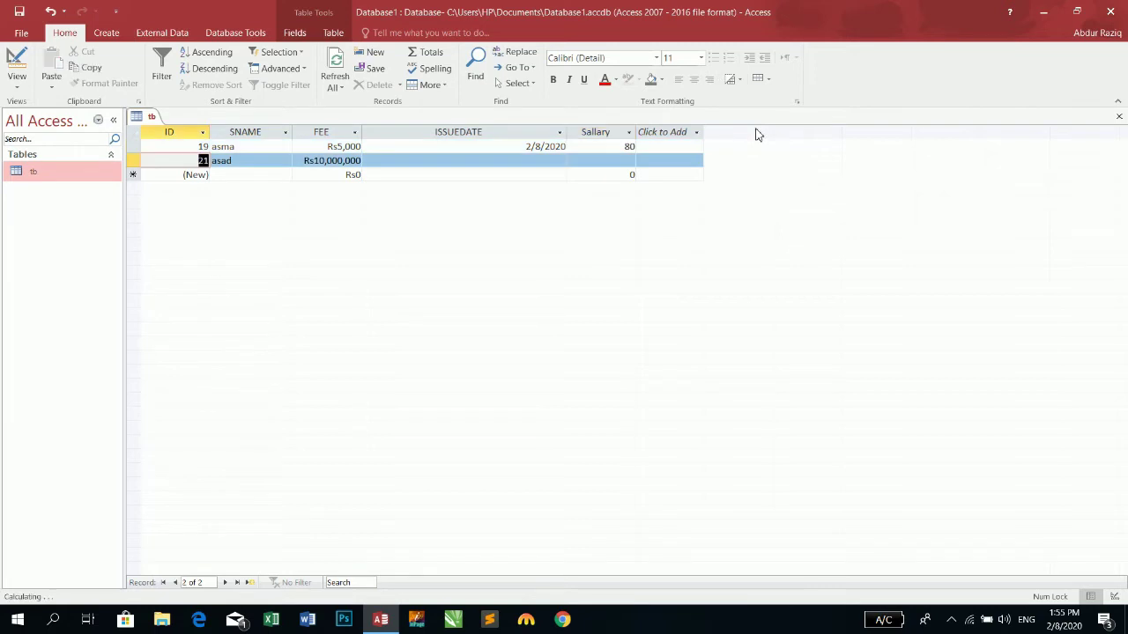
{"action": "left_click", "coordinate": [622, 146]}
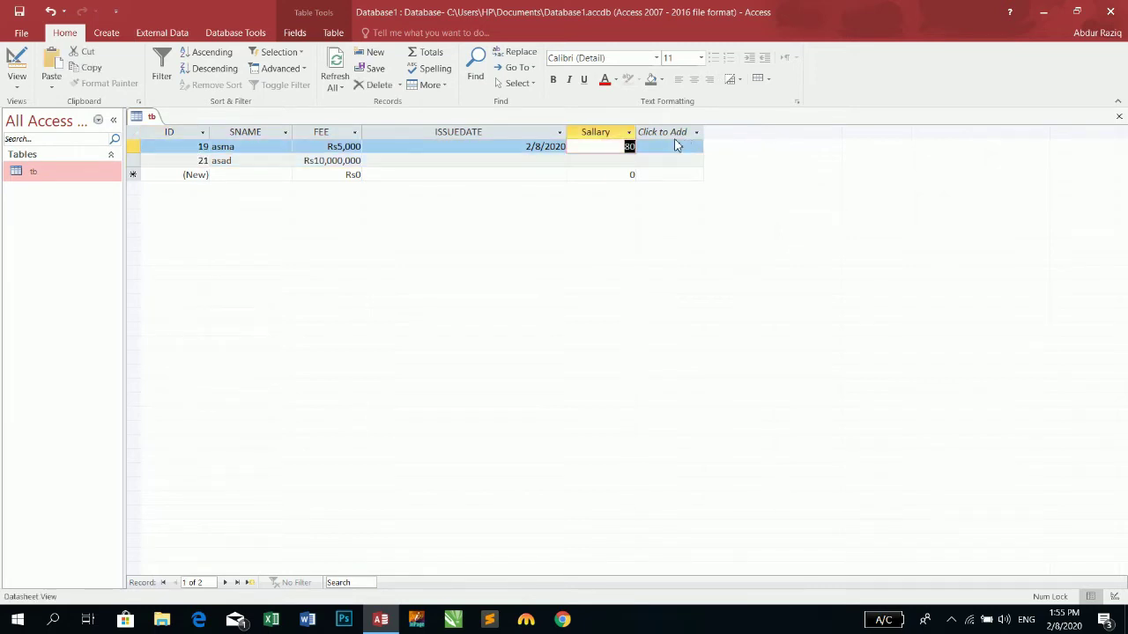
{"action": "type", "text": "58745214"}
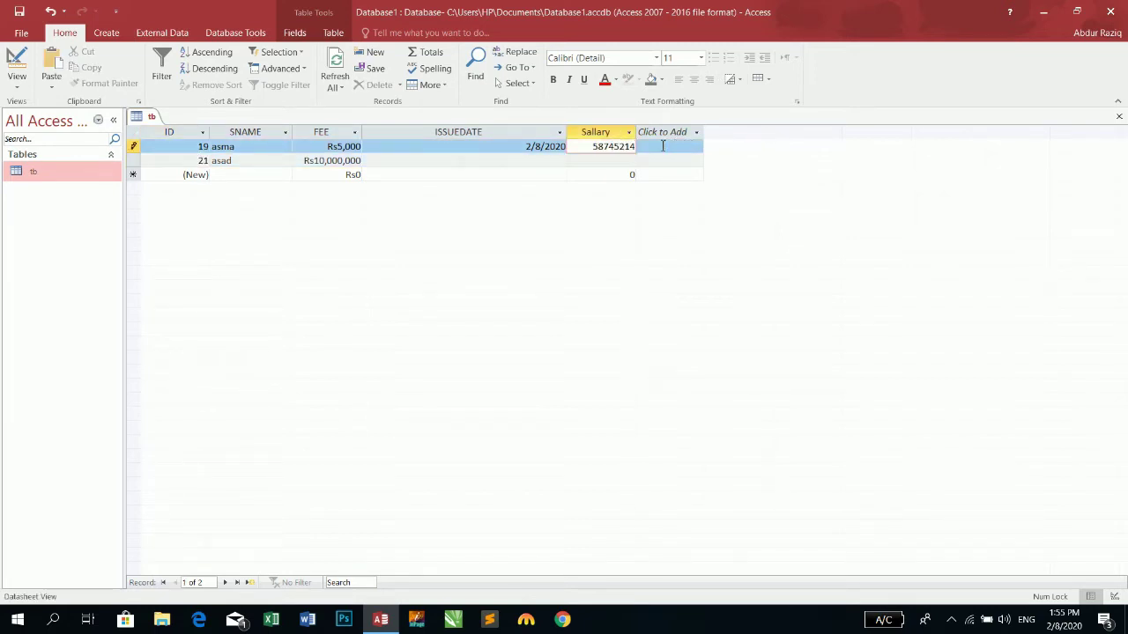
{"action": "key", "text": "Return"}
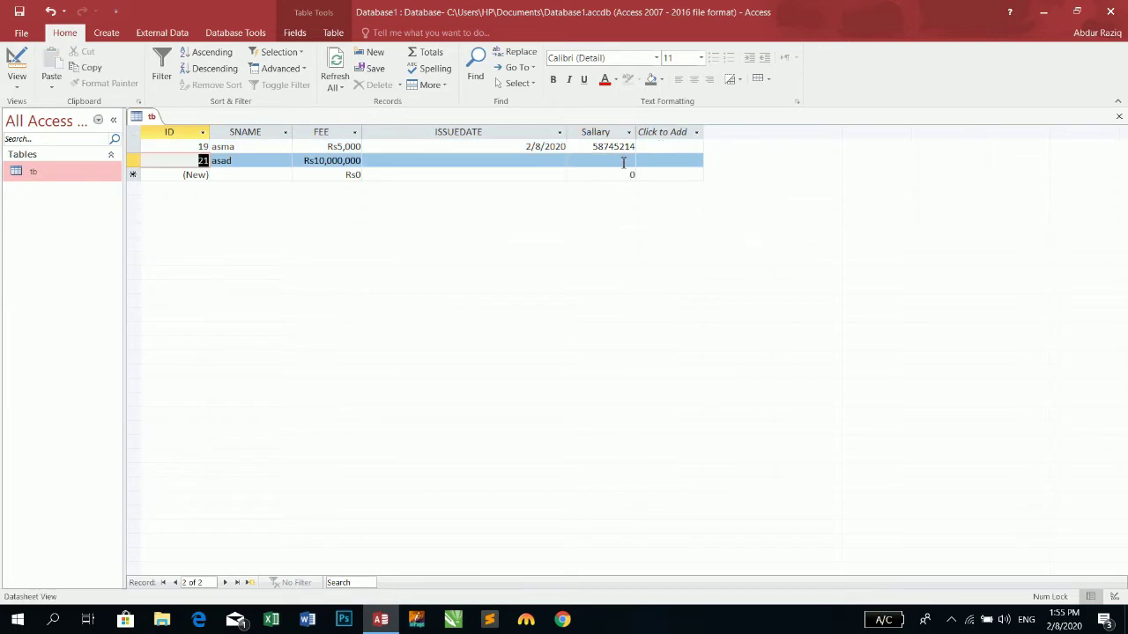
{"action": "left_click", "coordinate": [617, 146]}
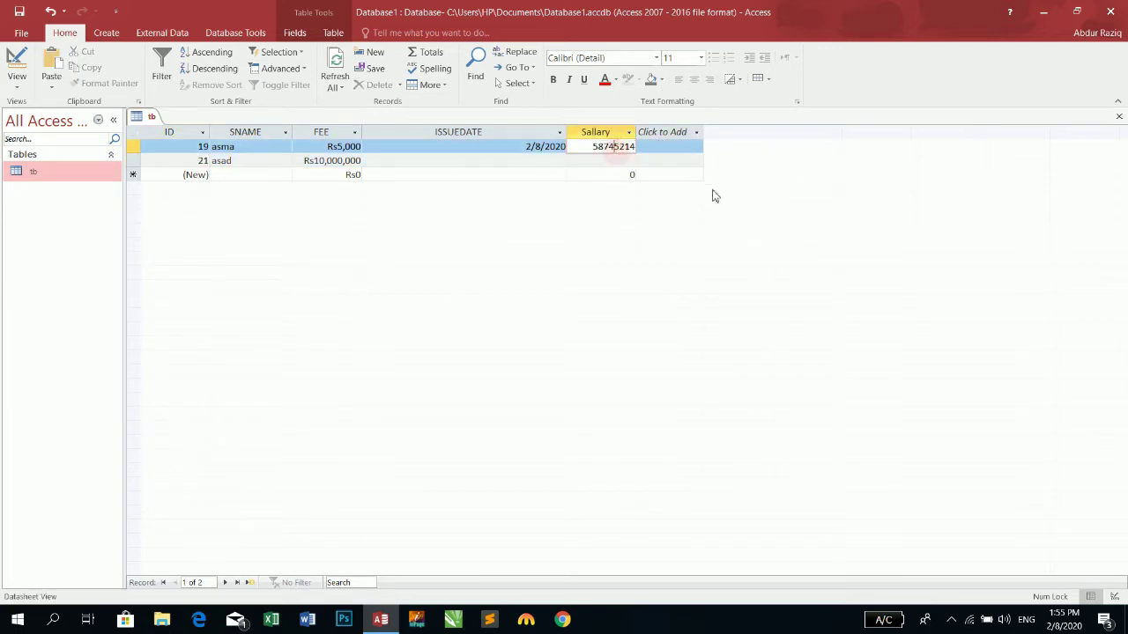
{"action": "type", "text": "69"}
{"action": "key", "text": "Return"}
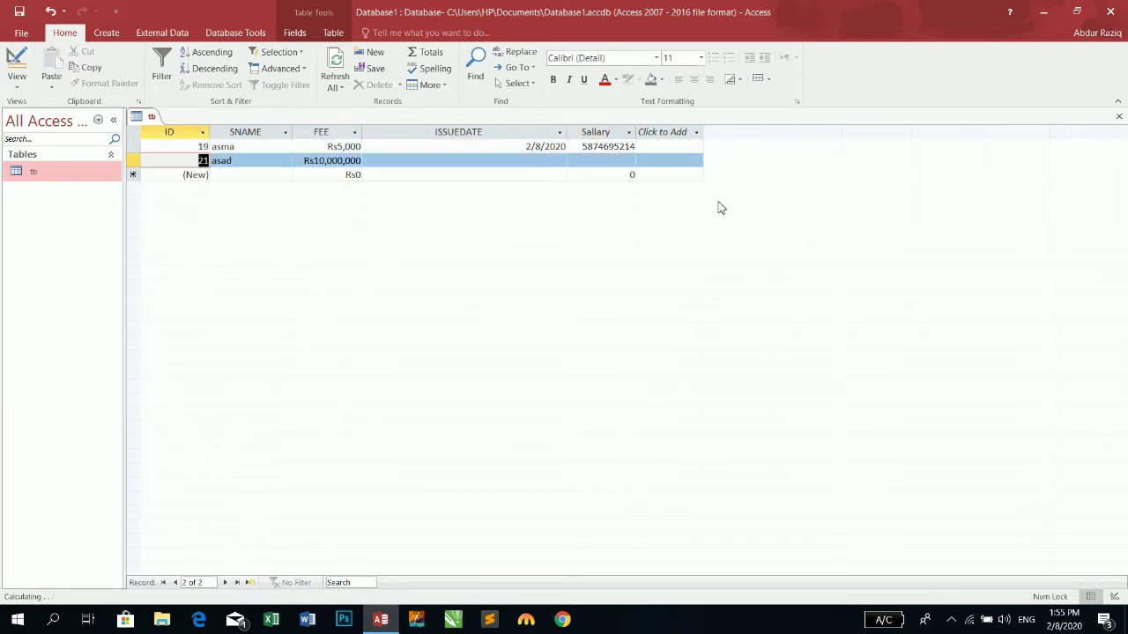
{"action": "left_click", "coordinate": [621, 146]}
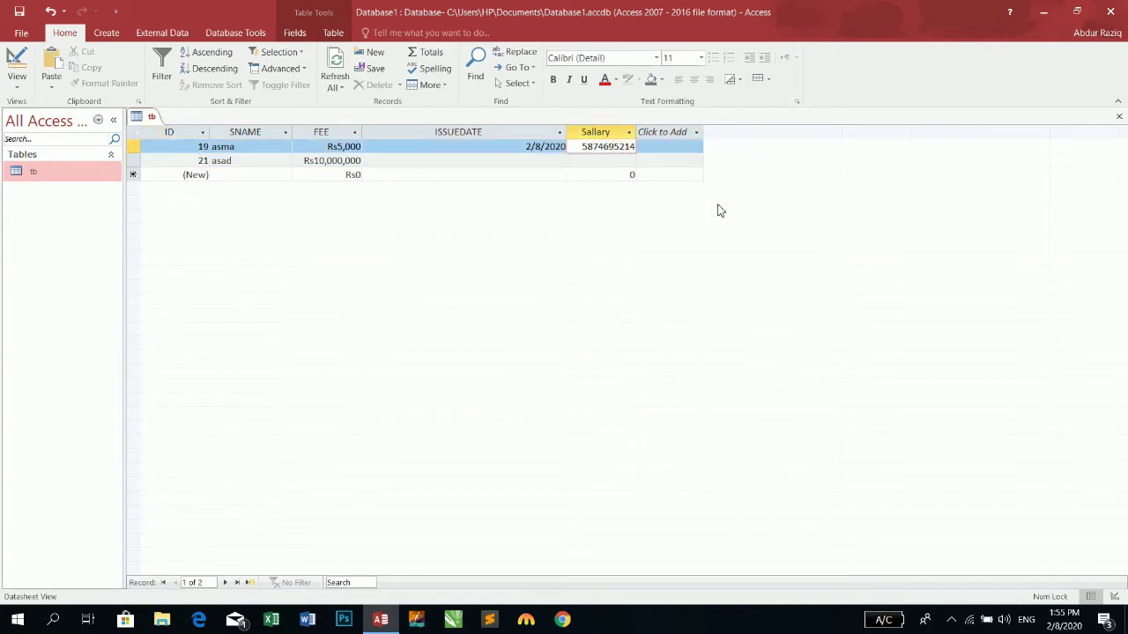
{"action": "type", "text": "3"}
{"action": "key", "text": "Return"}
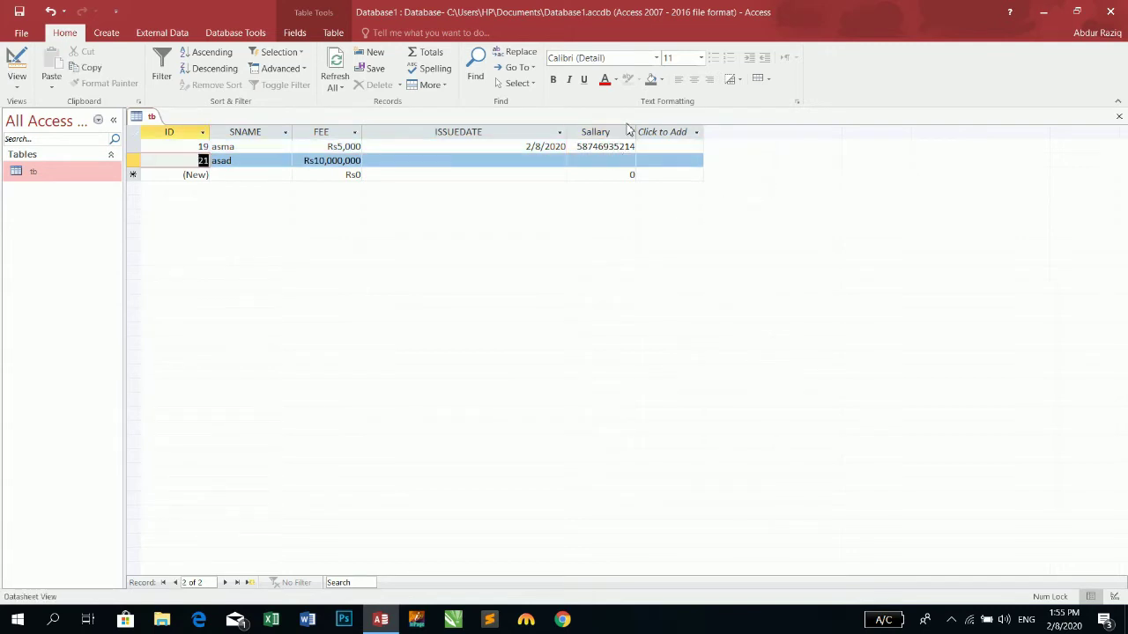
{"action": "left_click", "coordinate": [616, 147]}
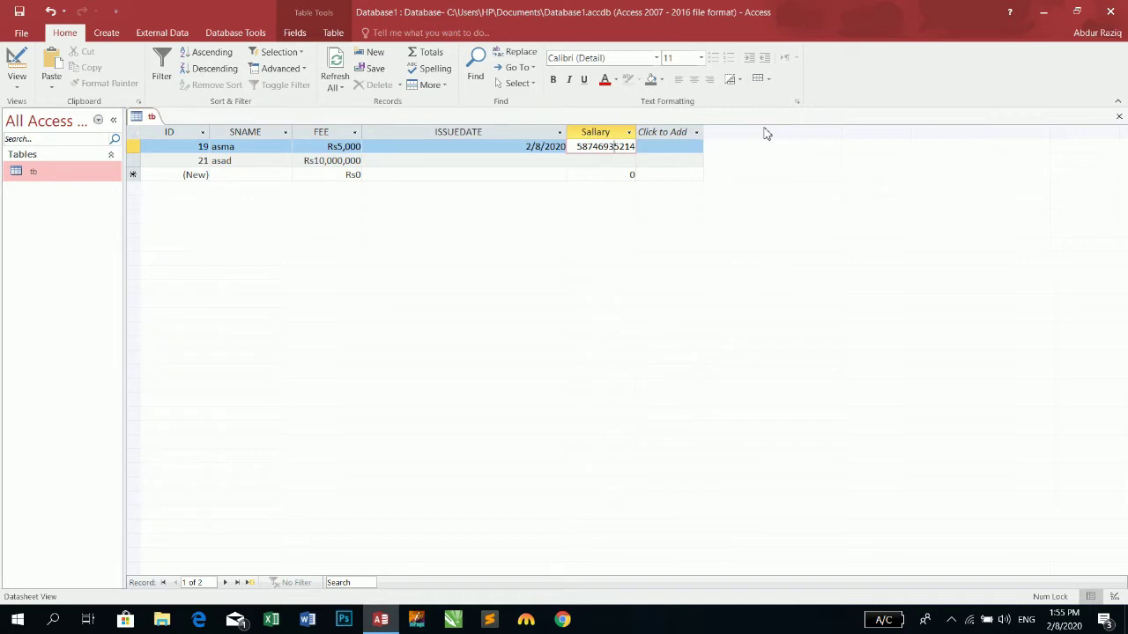
{"action": "type", "text": "6"}
{"action": "key", "text": "Return"}
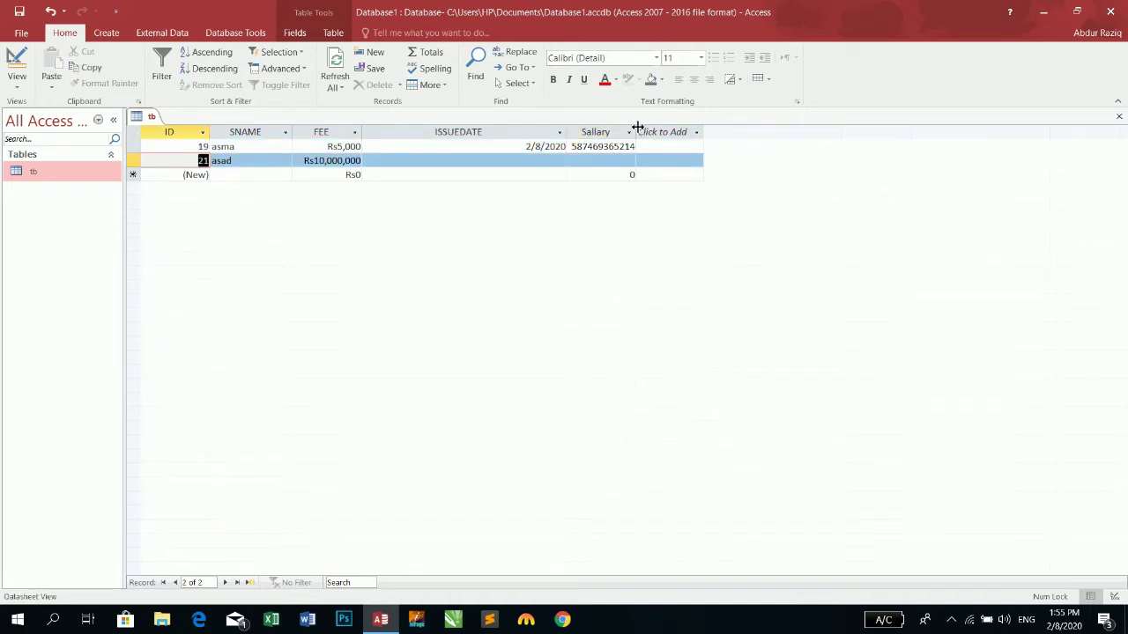
Widen the Sallary column and place the cursor in the first record's Sallary value.
{"action": "double_click", "coordinate": [637, 131]}
{"action": "left_click", "coordinate": [696, 131]}
{"action": "left_click", "coordinate": [628, 146]}
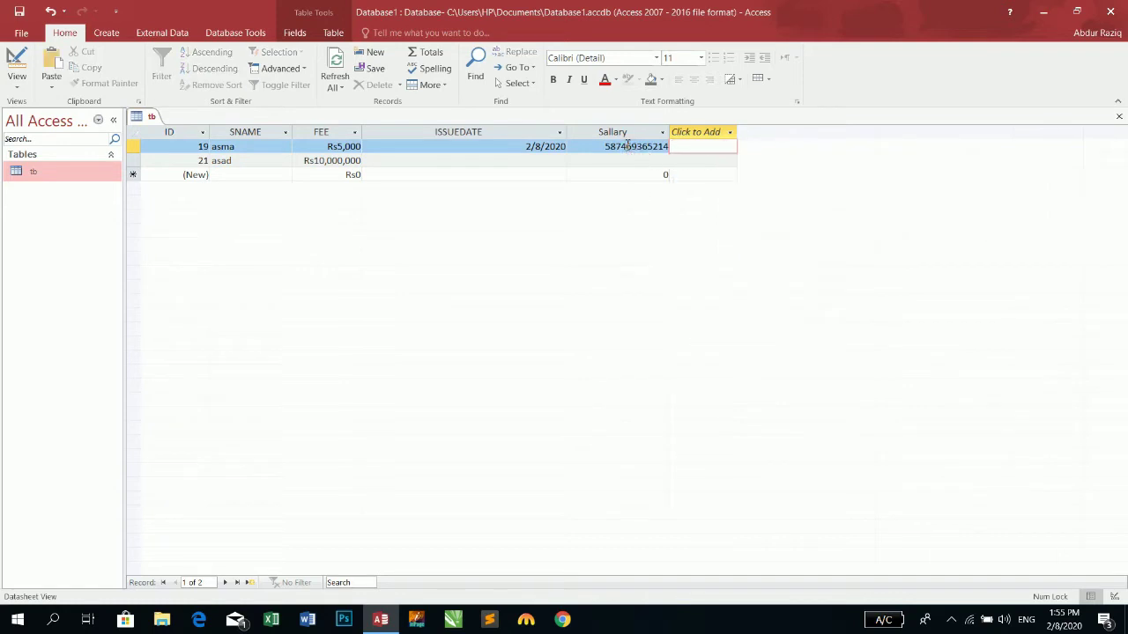
{"action": "left_click", "coordinate": [628, 146]}
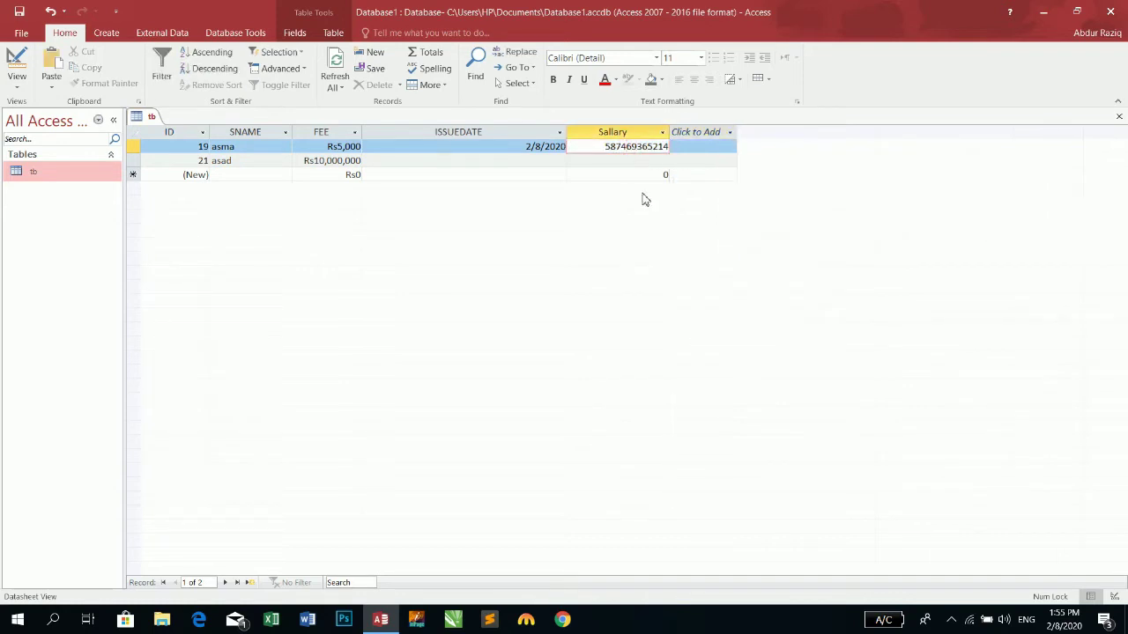
Return to Design view and change the Sallary field's size, trying Byte first and settling on Long Integer.
{"action": "left_click", "coordinate": [17, 64]}
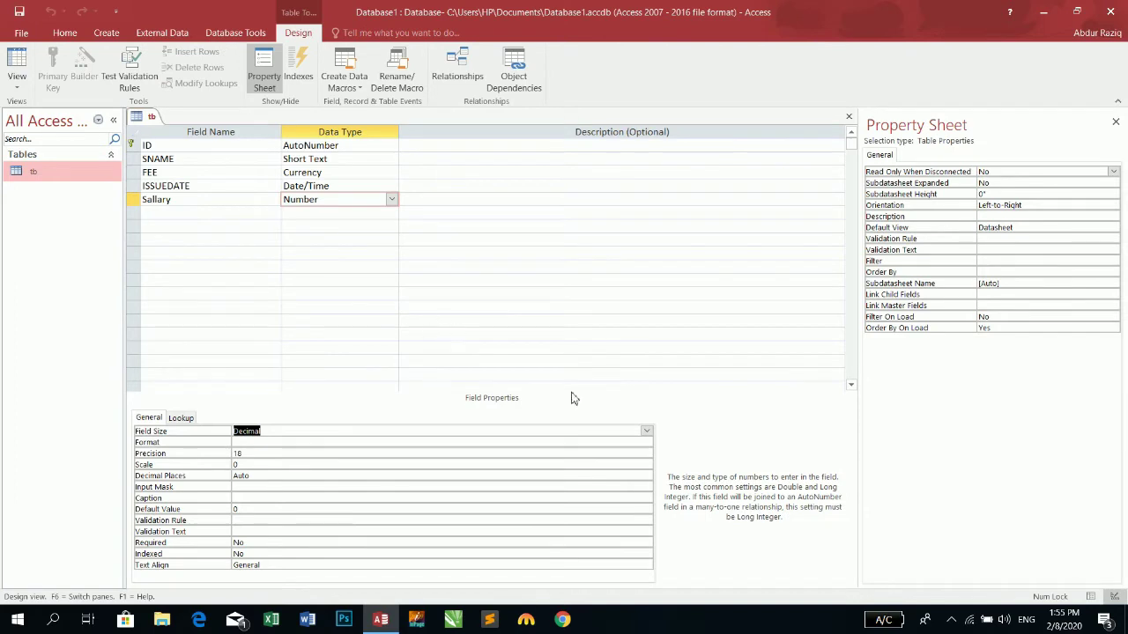
{"action": "left_click", "coordinate": [646, 432]}
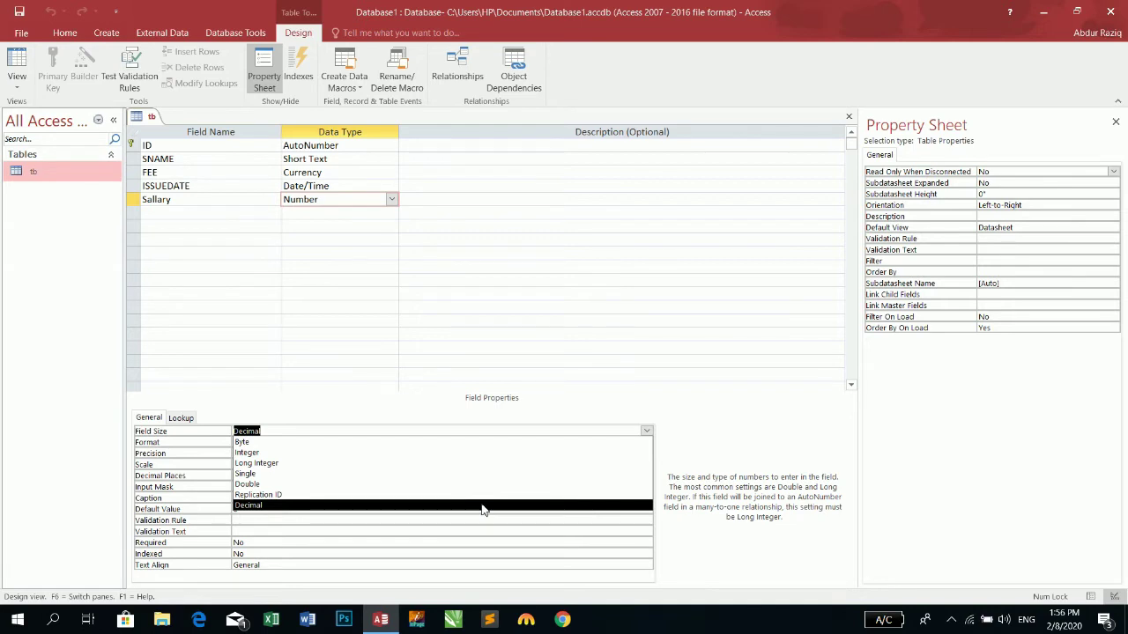
{"action": "left_click", "coordinate": [298, 442]}
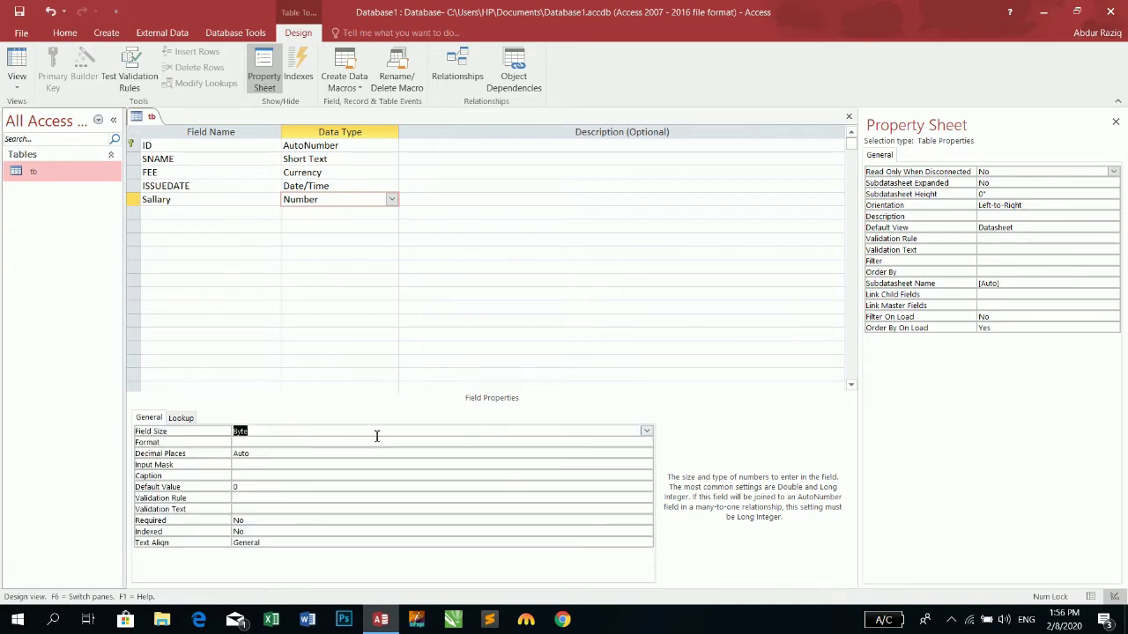
{"action": "left_click", "coordinate": [647, 430]}
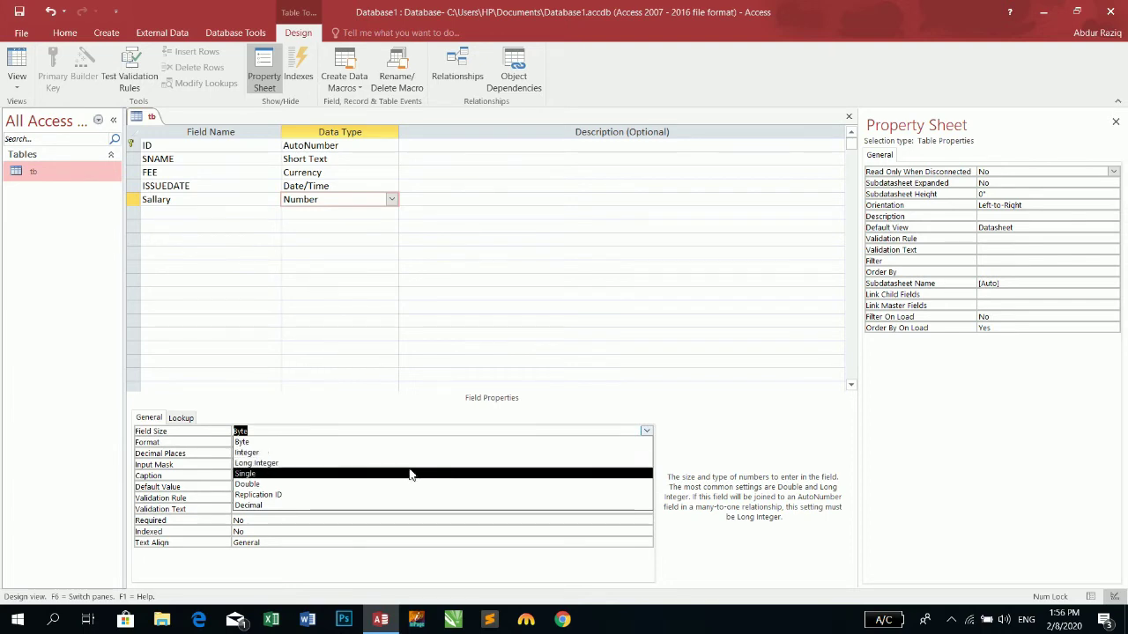
{"action": "left_click", "coordinate": [327, 463]}
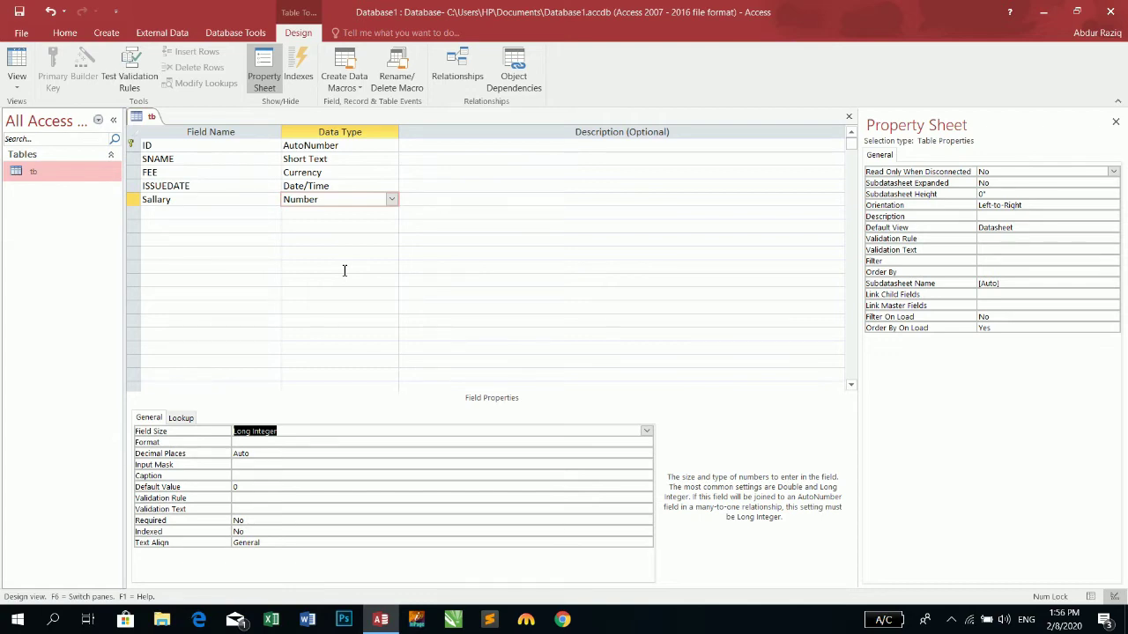
{"action": "left_click", "coordinate": [647, 431]}
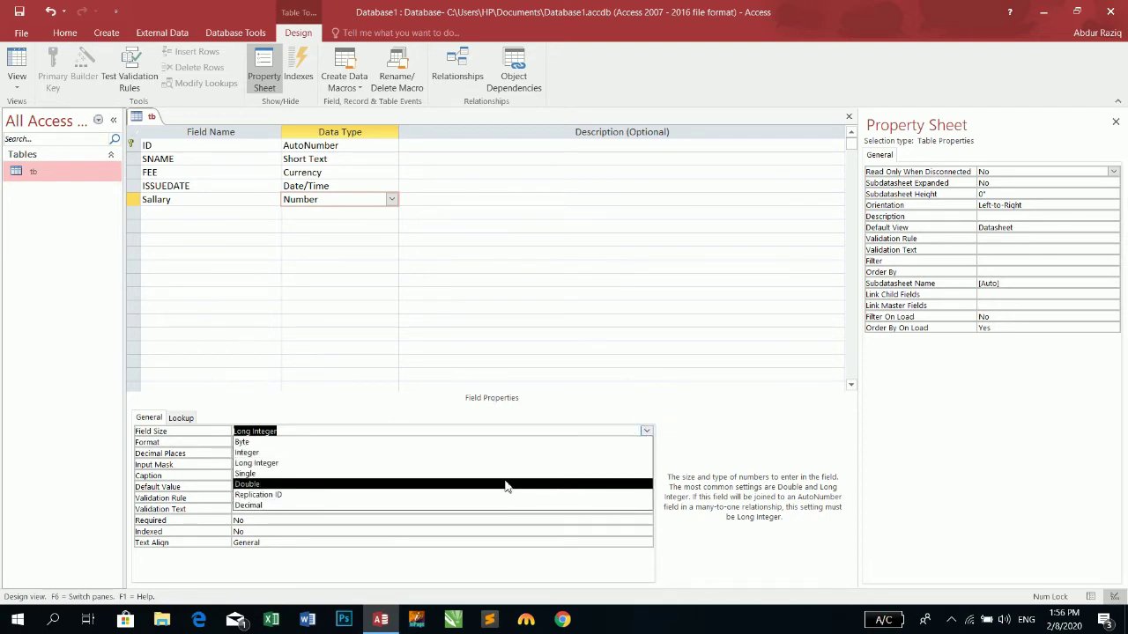
{"action": "left_click", "coordinate": [14, 387]}
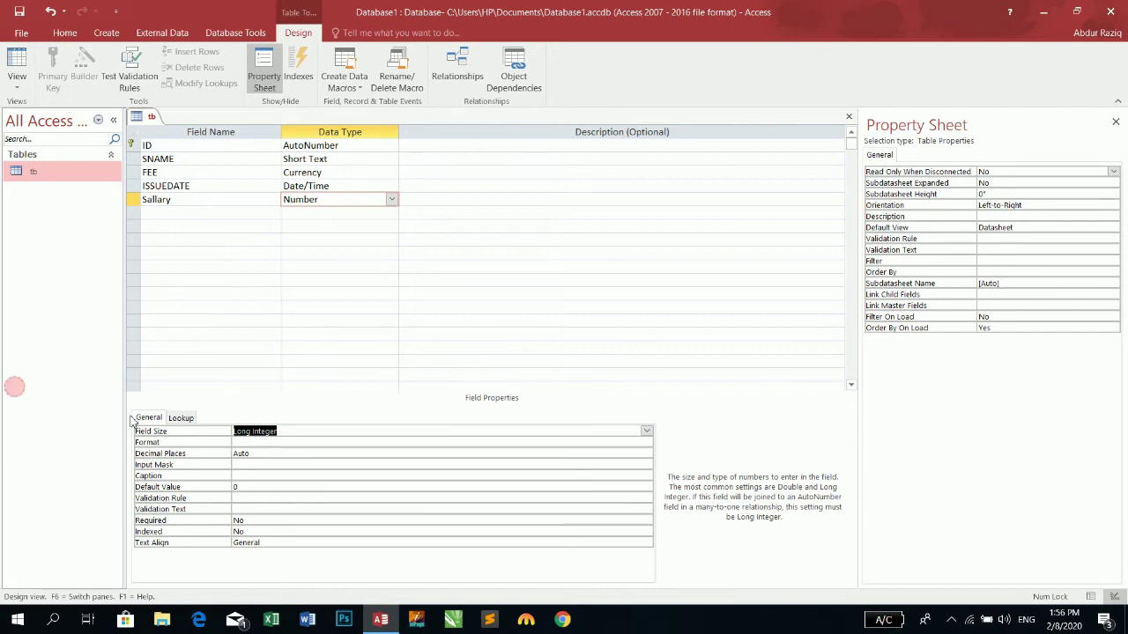
Set the Sallary field's decimal places to 2 and save the table, accepting the deletion of nonconvertible data.
{"action": "left_click", "coordinate": [427, 452]}
{"action": "left_click", "coordinate": [647, 452]}
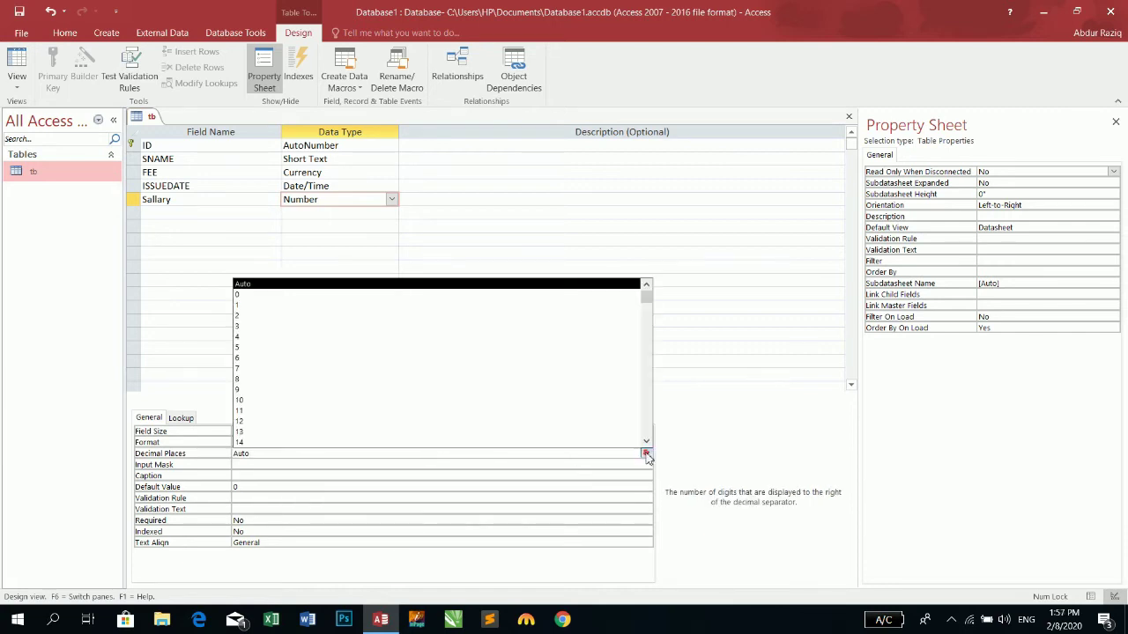
{"action": "left_click", "coordinate": [252, 328]}
{"action": "left_click", "coordinate": [18, 15]}
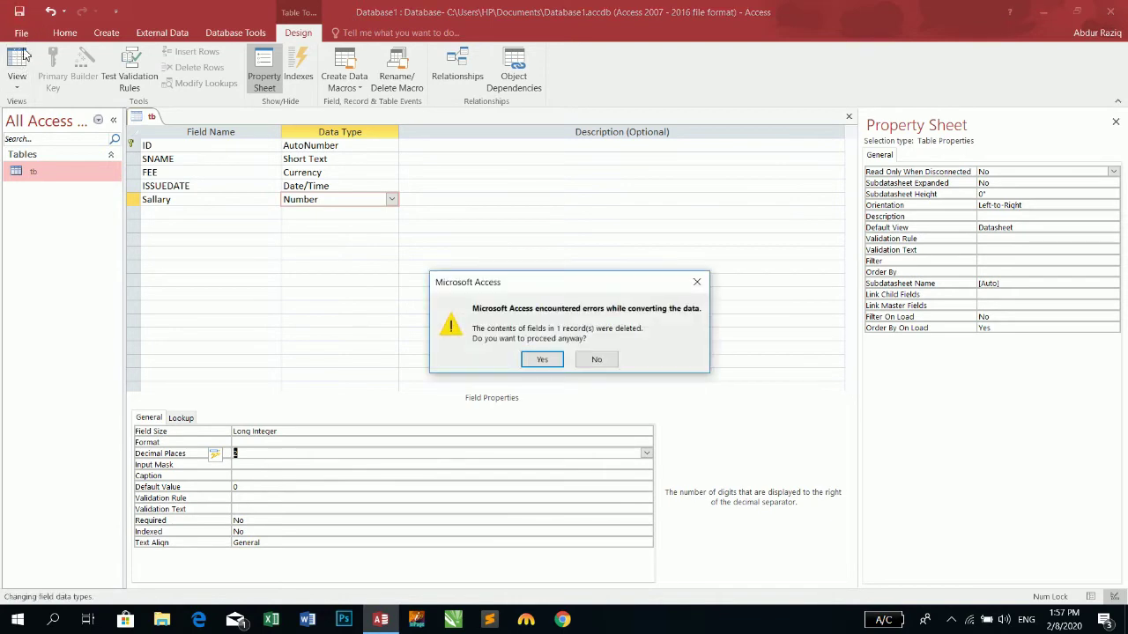
{"action": "left_click", "coordinate": [537, 358]}
Go back to Datasheet view and enter 5000 as the first record's Sallary.
{"action": "left_click", "coordinate": [4, 75]}
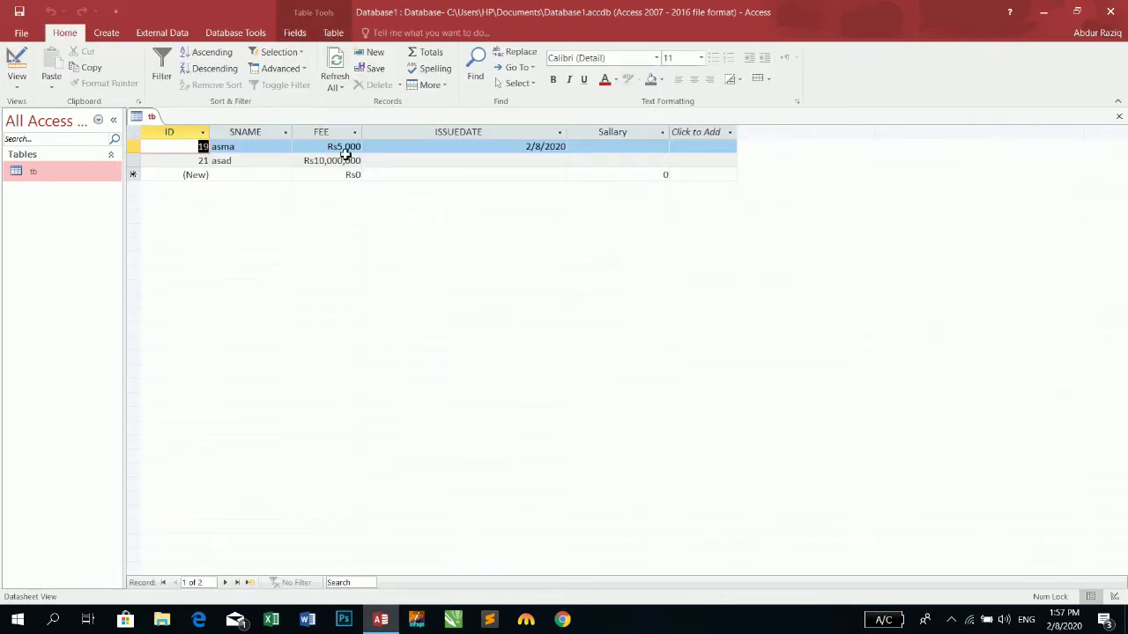
{"action": "left_click", "coordinate": [664, 148]}
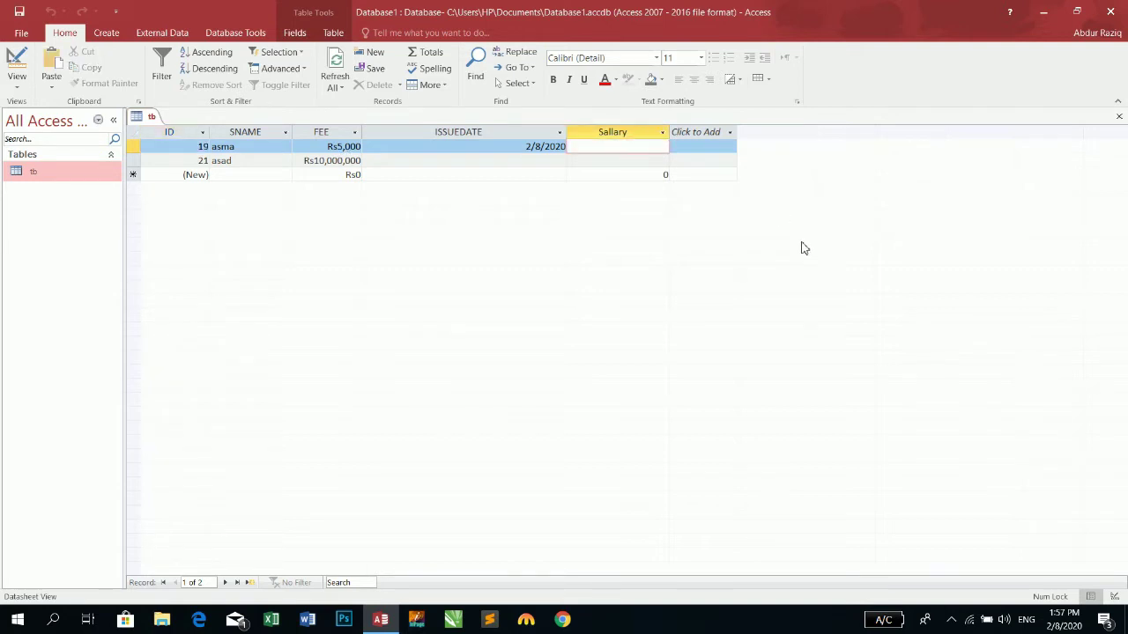
{"action": "type", "text": "5000"}
{"action": "key", "text": "Return"}
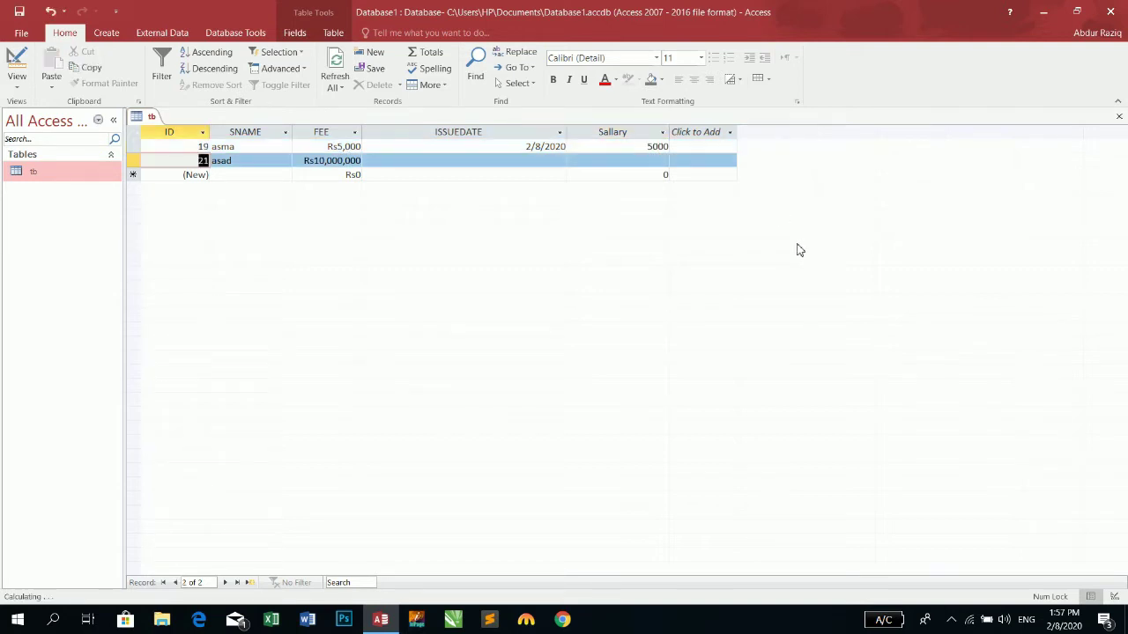
{"action": "left_click", "coordinate": [632, 147]}
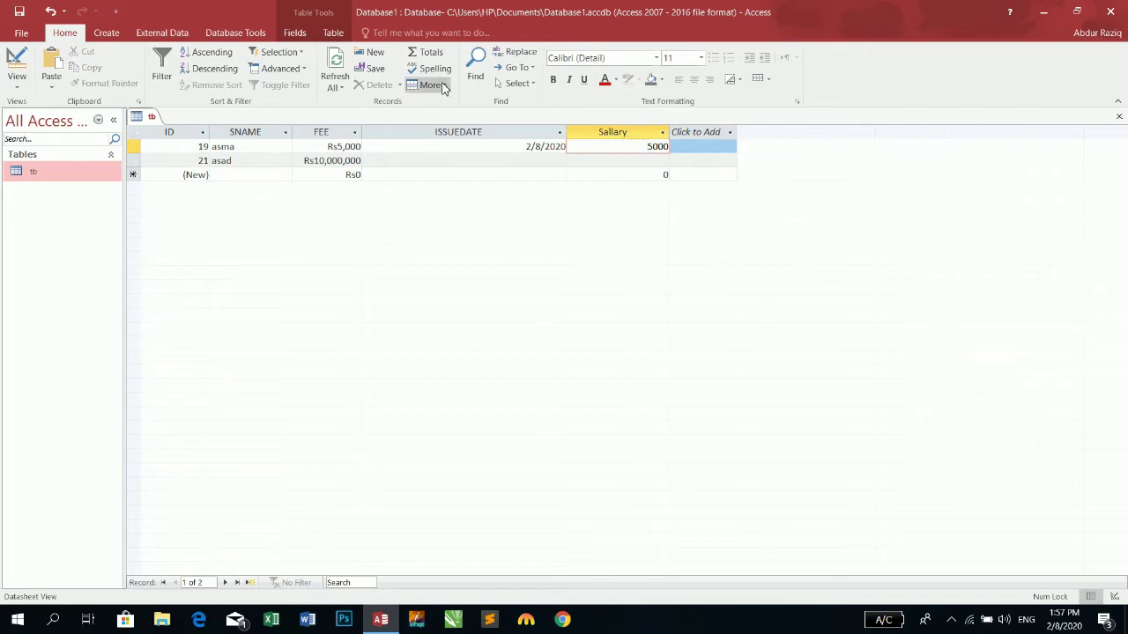
Return to Design view, set the Sallary field's size to Double and save the table.
{"action": "left_click", "coordinate": [13, 62]}
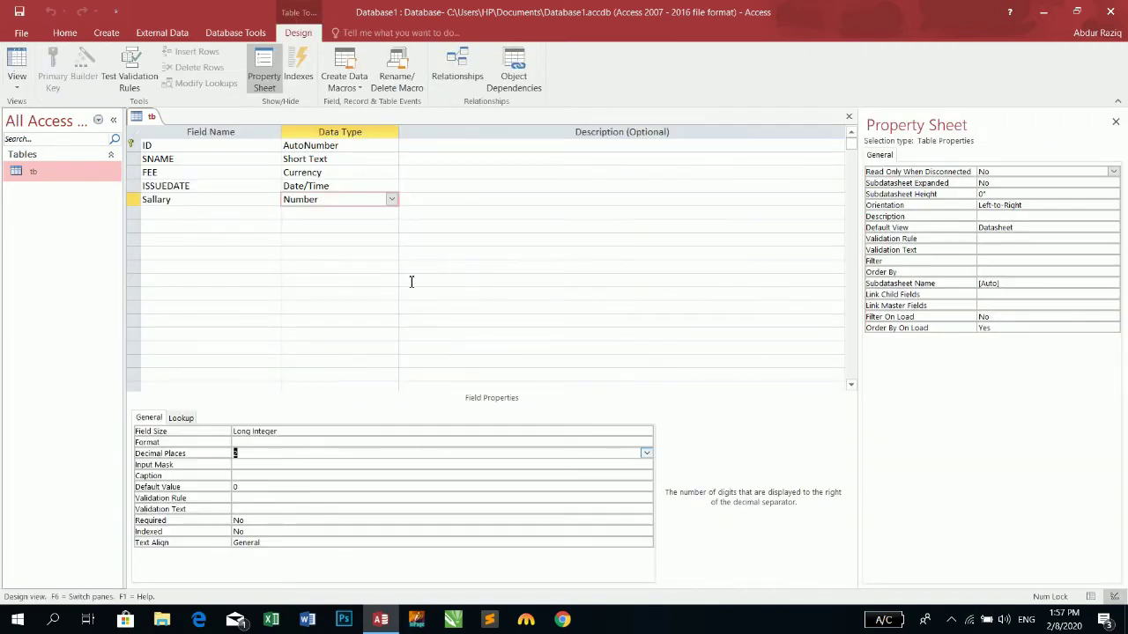
{"action": "left_click", "coordinate": [631, 433]}
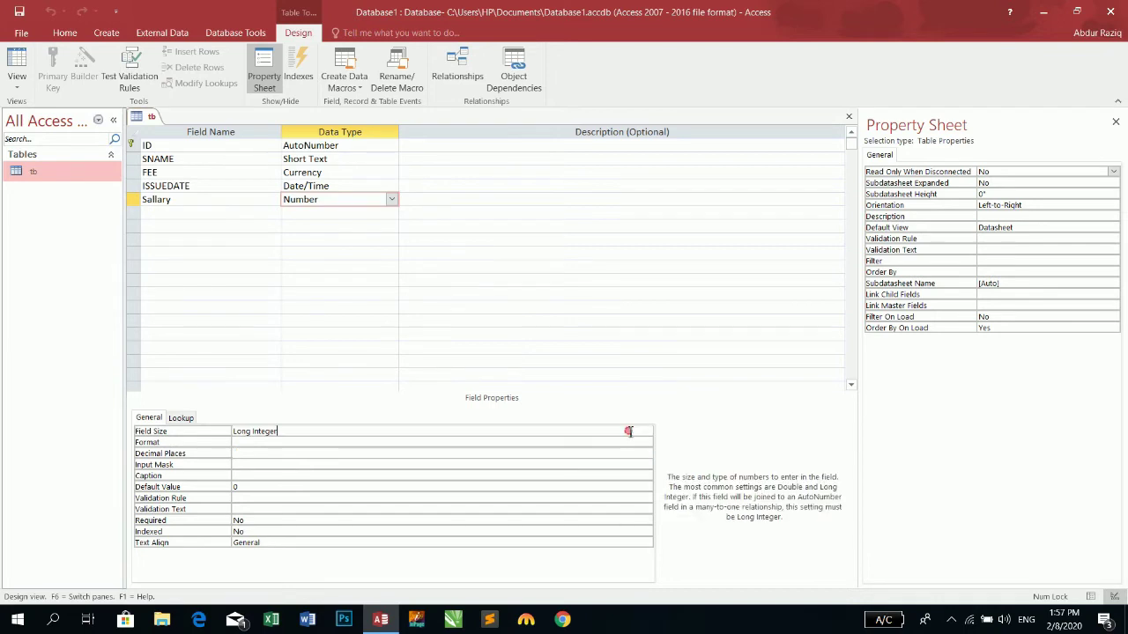
{"action": "left_click", "coordinate": [647, 432]}
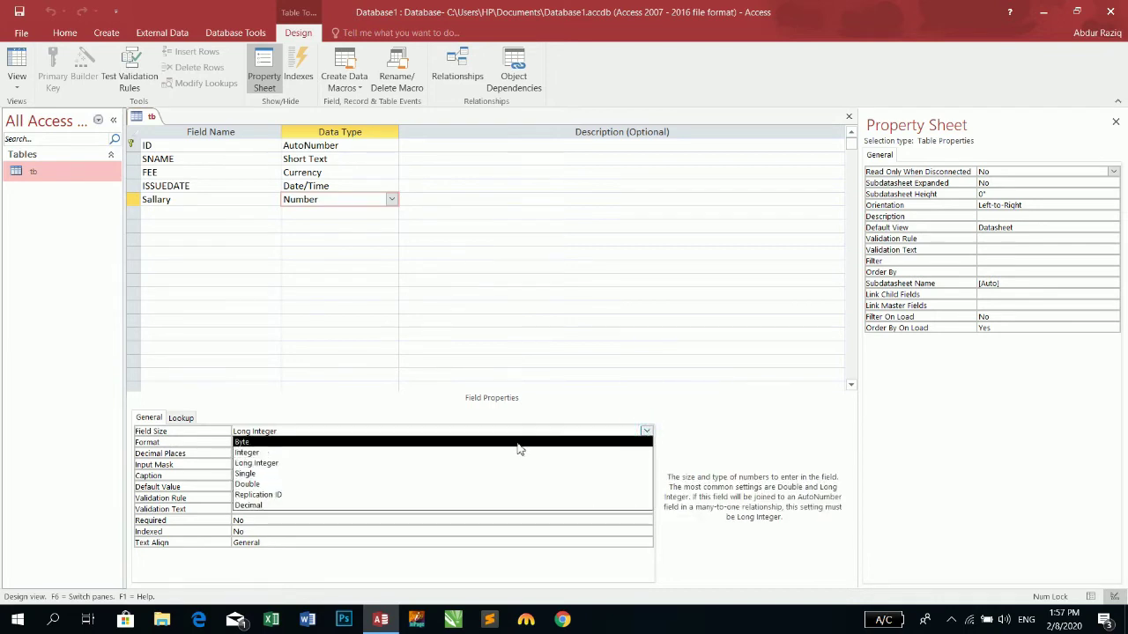
{"action": "left_click", "coordinate": [480, 489]}
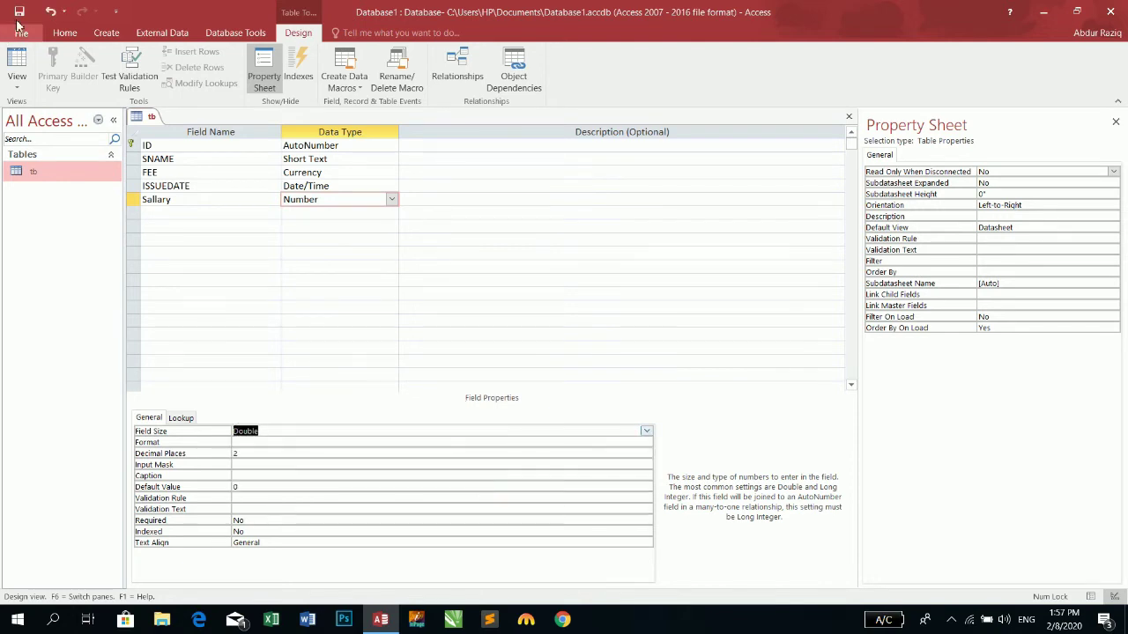
Switch to Datasheet view and enter 35000 as the first record's Sallary.
{"action": "left_click", "coordinate": [14, 60]}
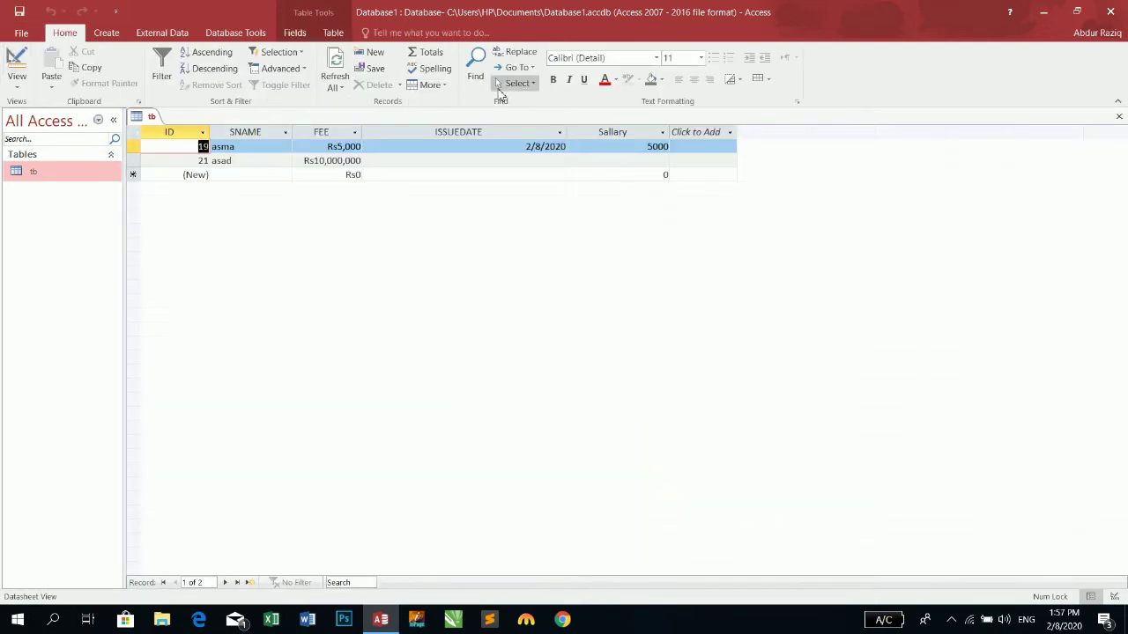
{"action": "left_click_drag", "start_coordinate": [649, 146], "coordinate": [700, 143]}
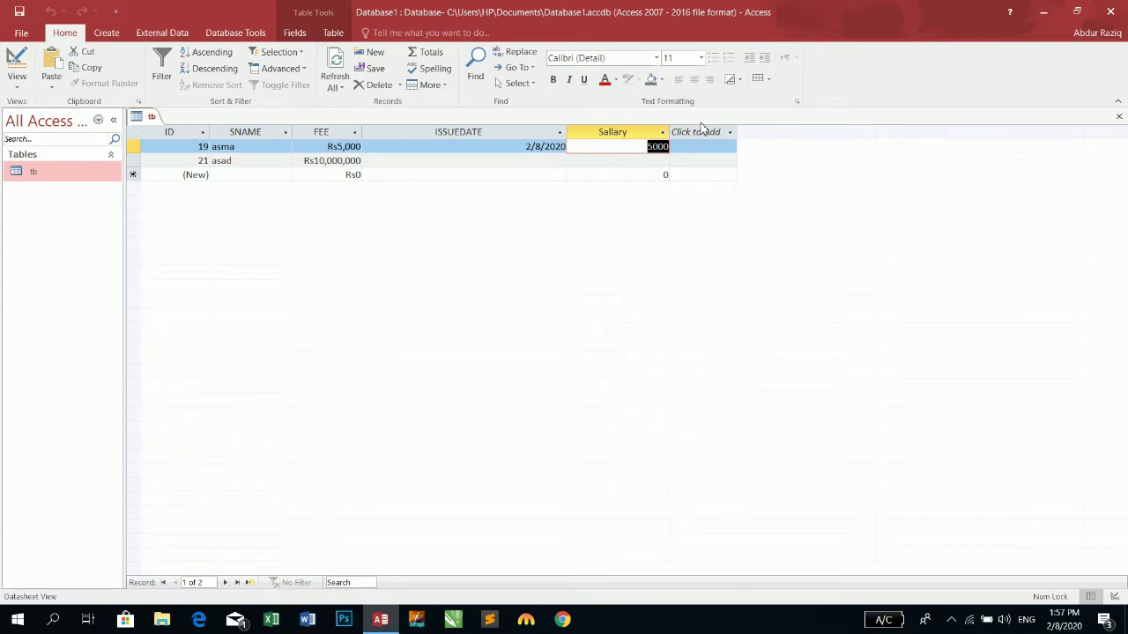
{"action": "type", "text": "35000"}
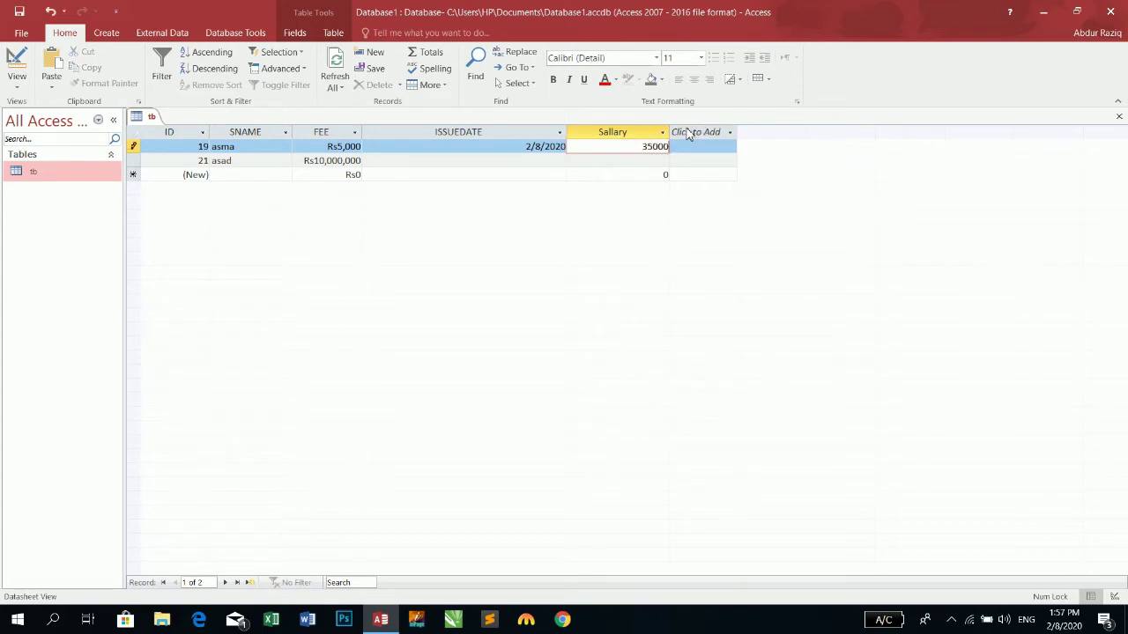
{"action": "key", "text": "Return"}
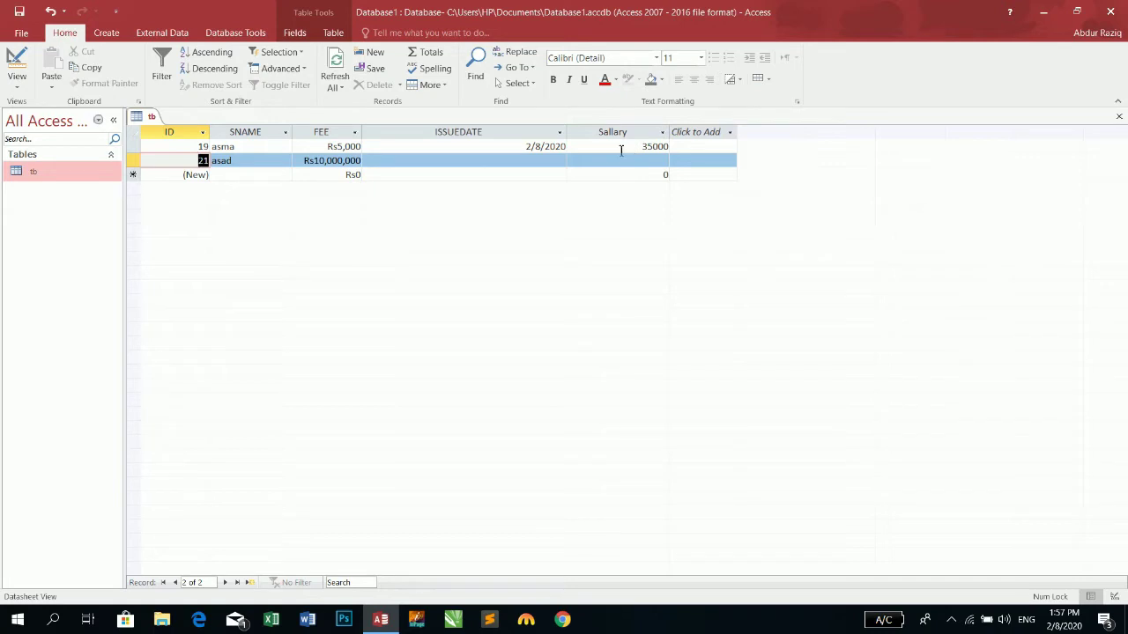
Go back to Design view, change the Sallary field's size to Single and save the table.
{"action": "left_click", "coordinate": [17, 64]}
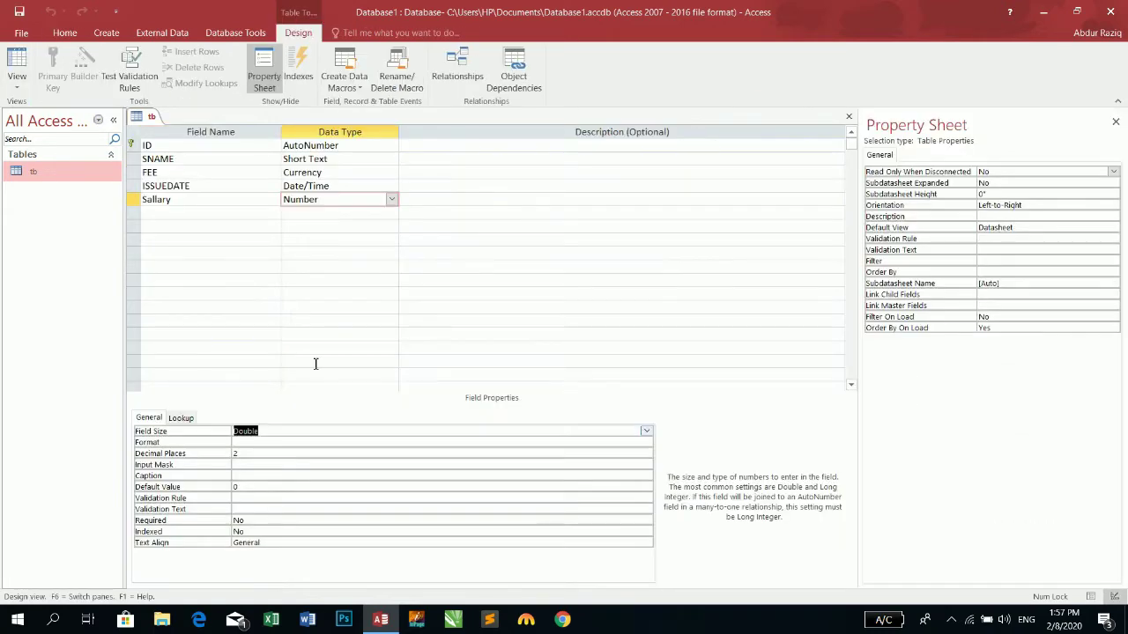
{"action": "left_click", "coordinate": [646, 432]}
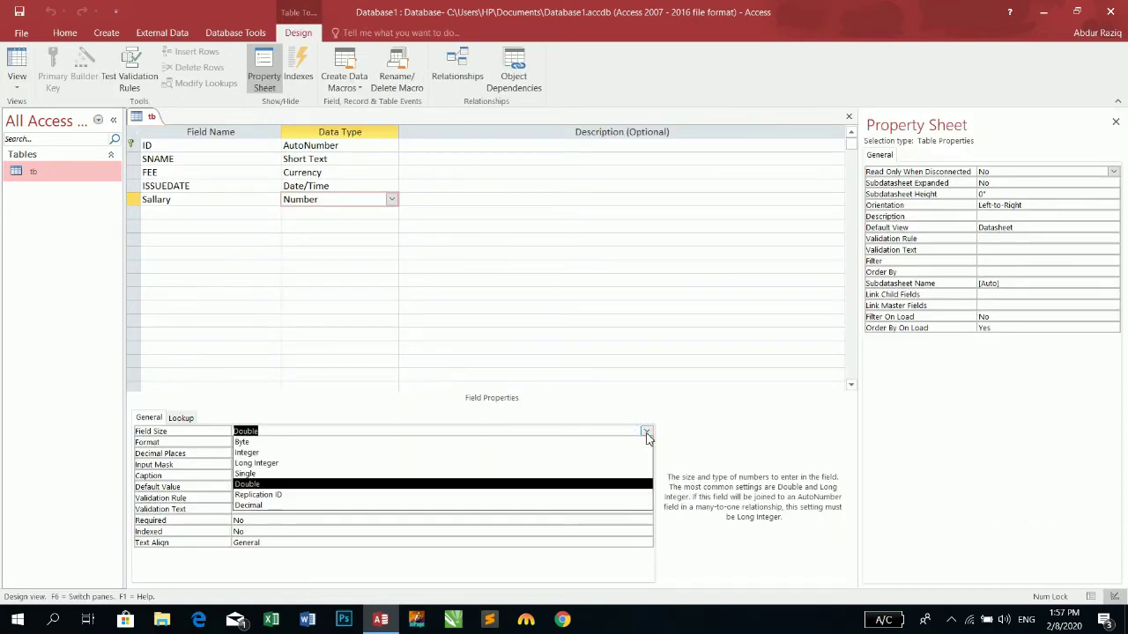
{"action": "left_click", "coordinate": [390, 473]}
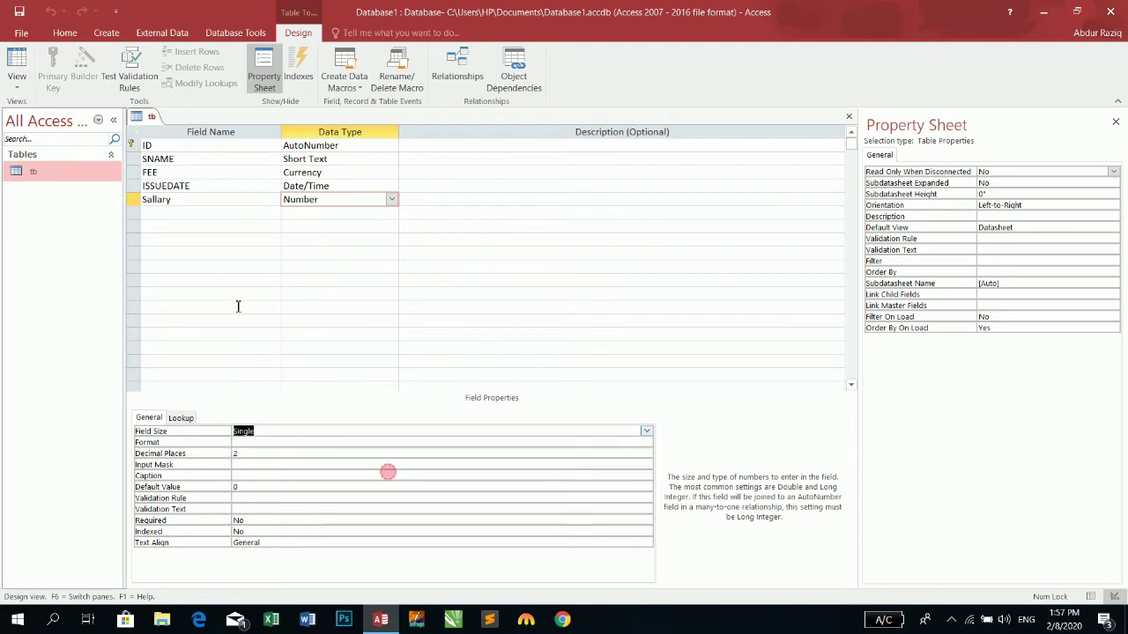
{"action": "left_click", "coordinate": [18, 13]}
{"action": "left_click", "coordinate": [533, 363]}
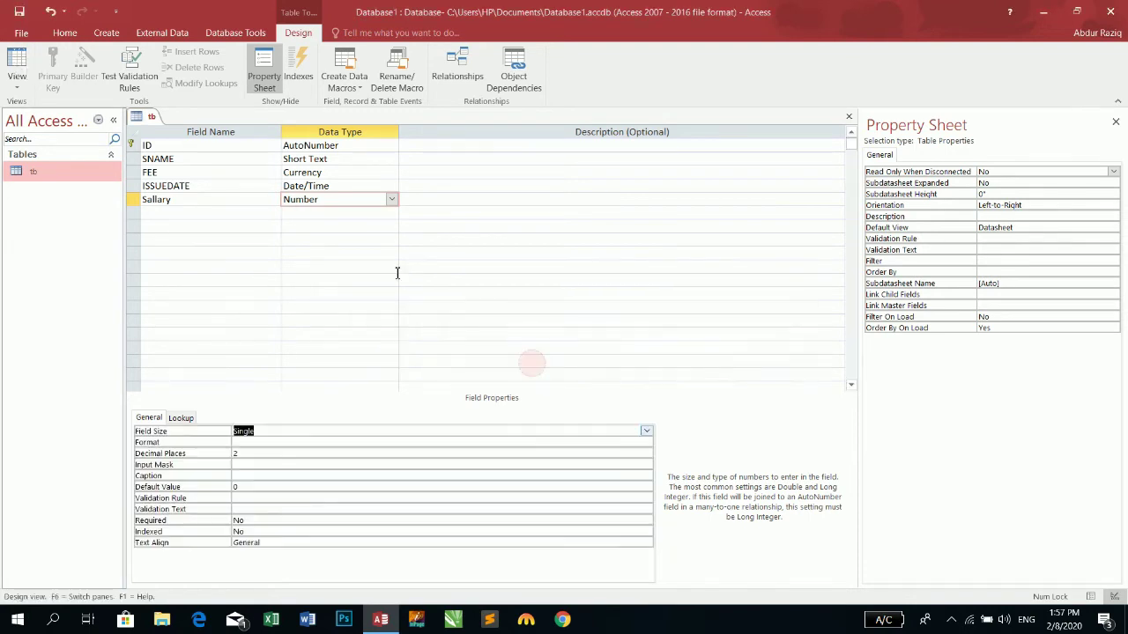
Replace the first record's Sallary with 9500 in Datasheet view.
{"action": "left_click", "coordinate": [16, 61]}
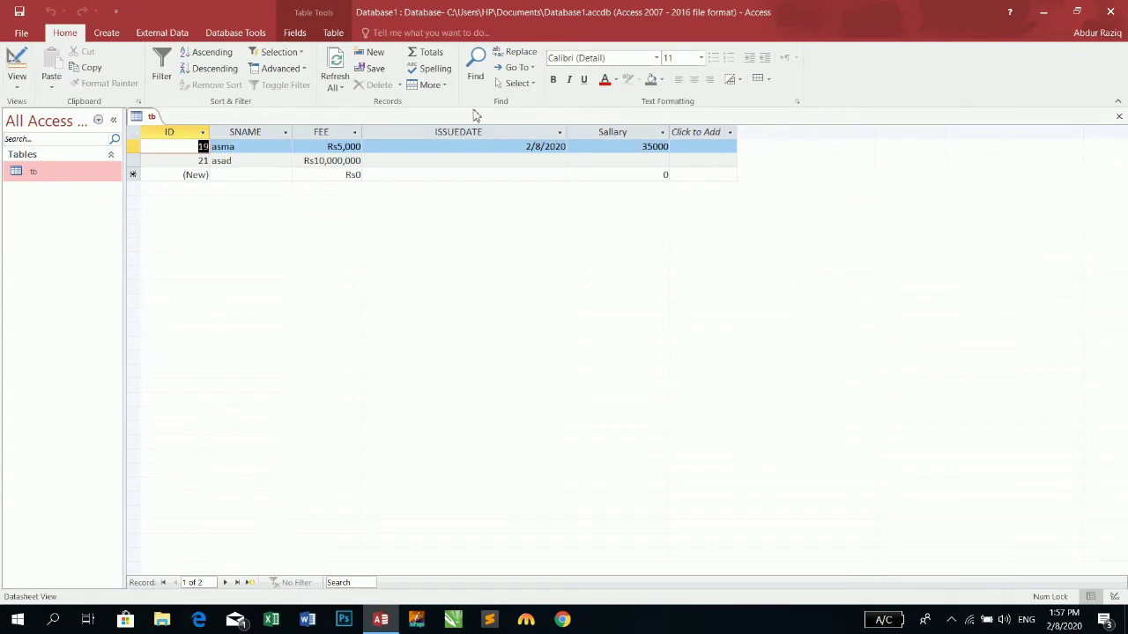
{"action": "double_click", "coordinate": [635, 146]}
{"action": "type", "text": "9"}
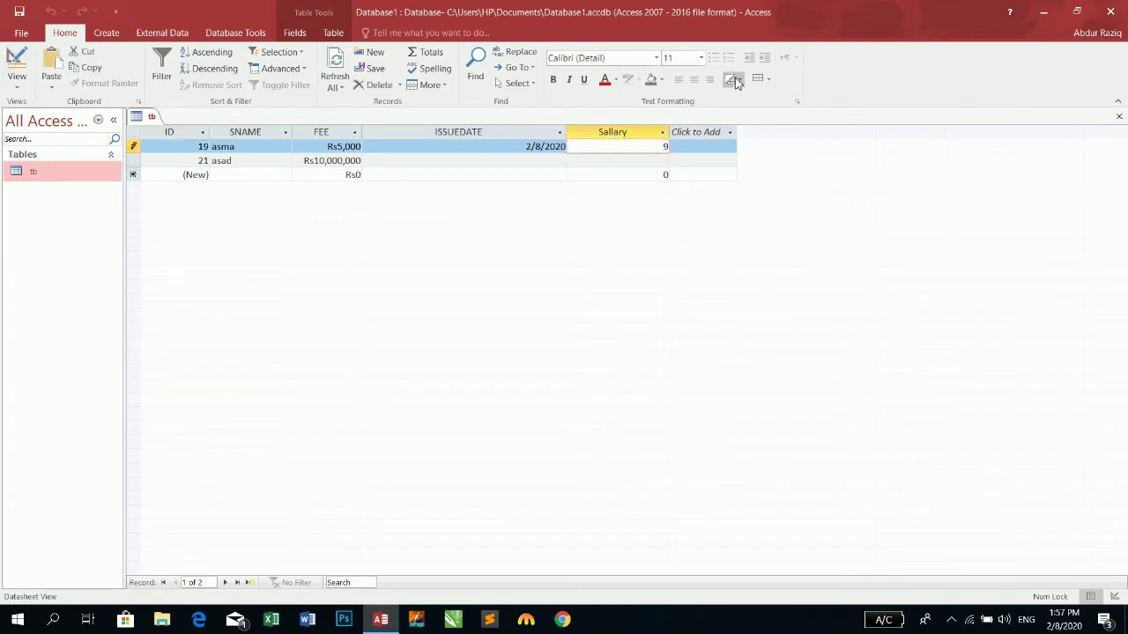
{"action": "type", "text": "500"}
{"action": "key", "text": "Tab"}
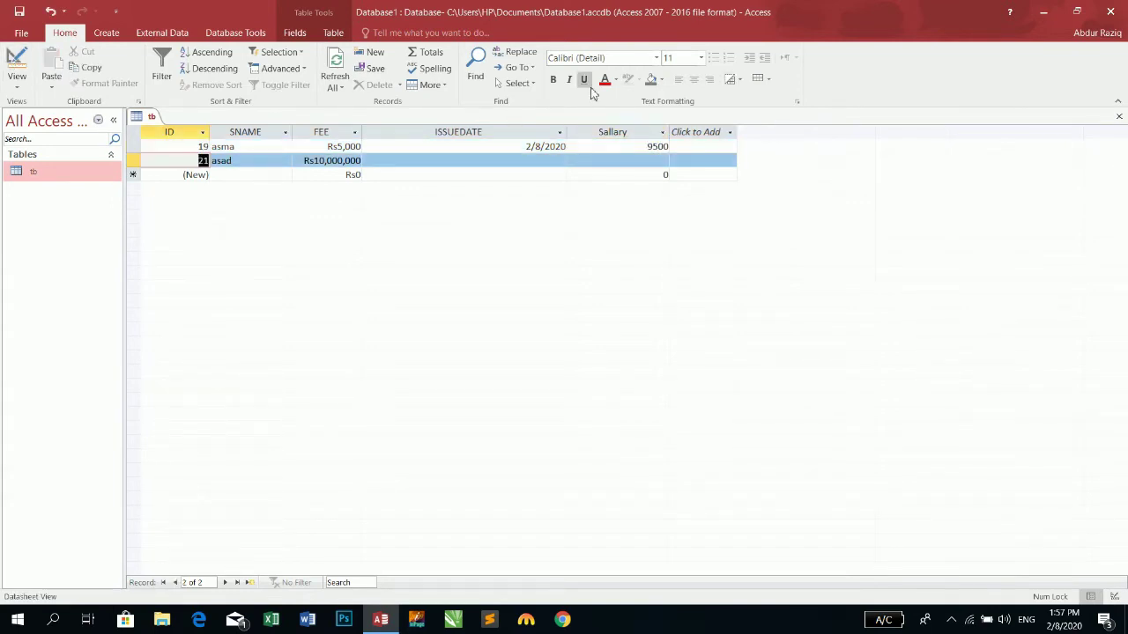
Reopen the table in Design view and set the Sallary field's format to Currency.
{"action": "left_click", "coordinate": [15, 61]}
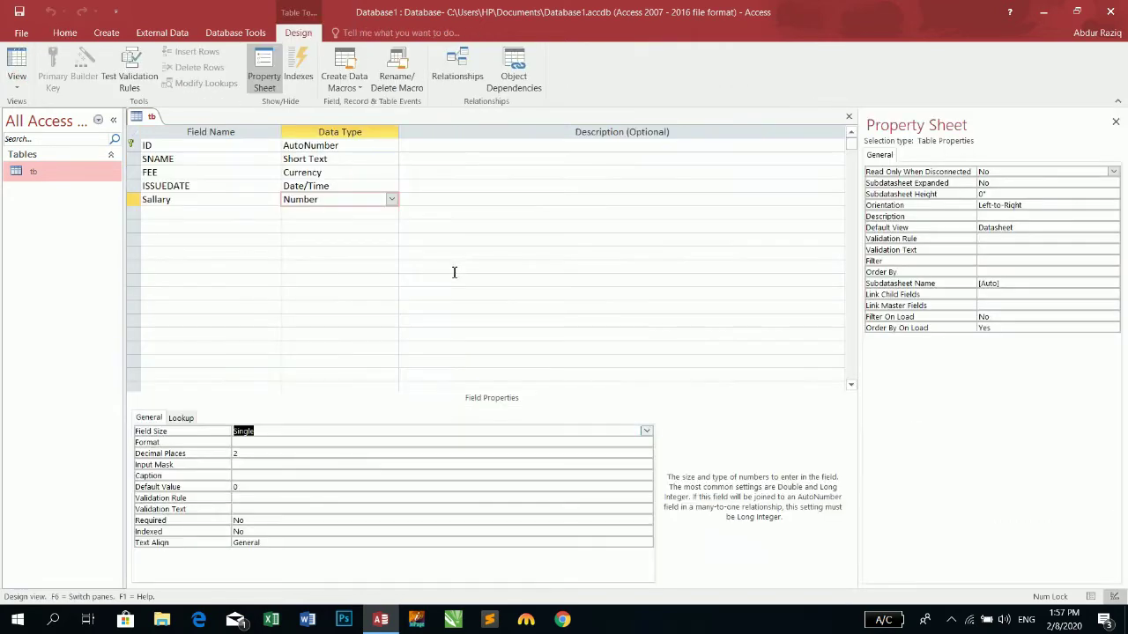
{"action": "left_click", "coordinate": [647, 432]}
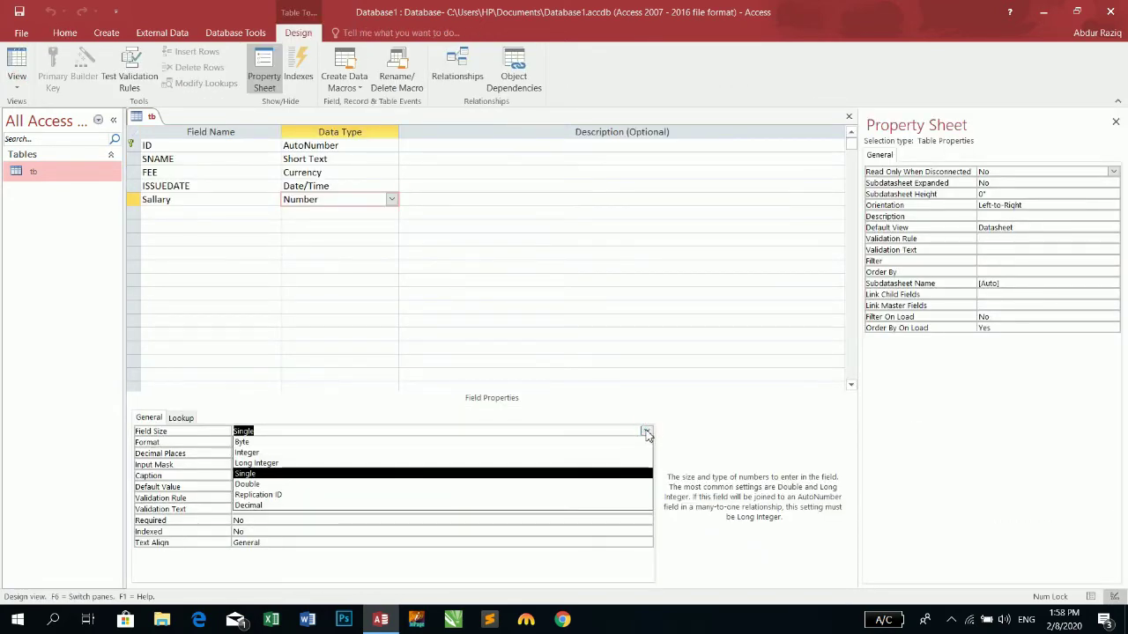
{"action": "left_click", "coordinate": [646, 432]}
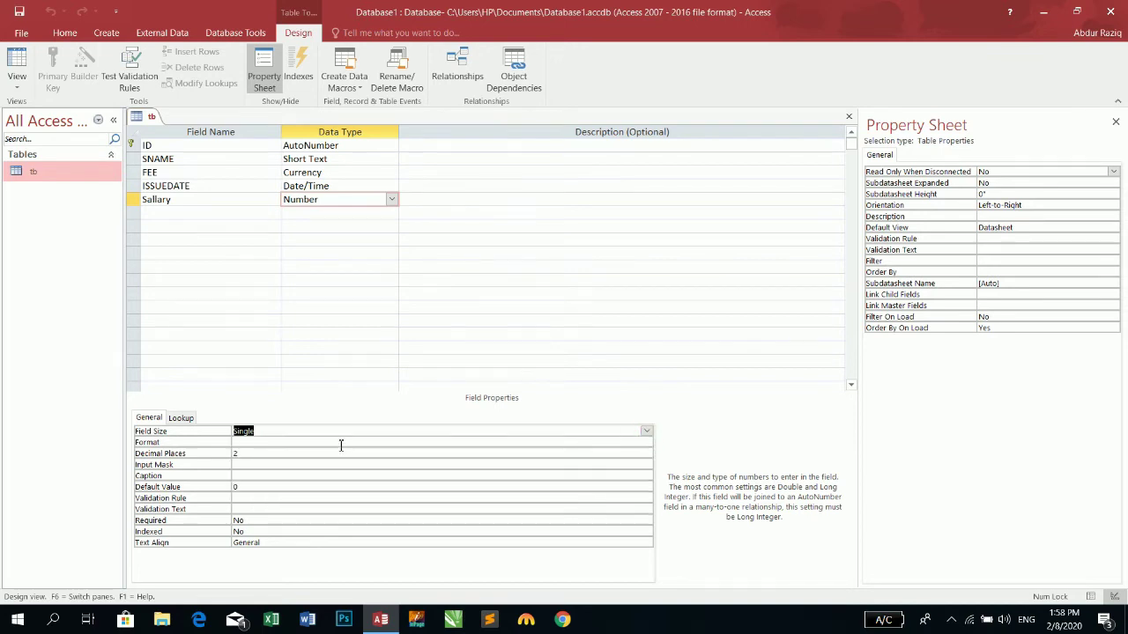
{"action": "left_click", "coordinate": [339, 443]}
{"action": "left_click", "coordinate": [646, 443]}
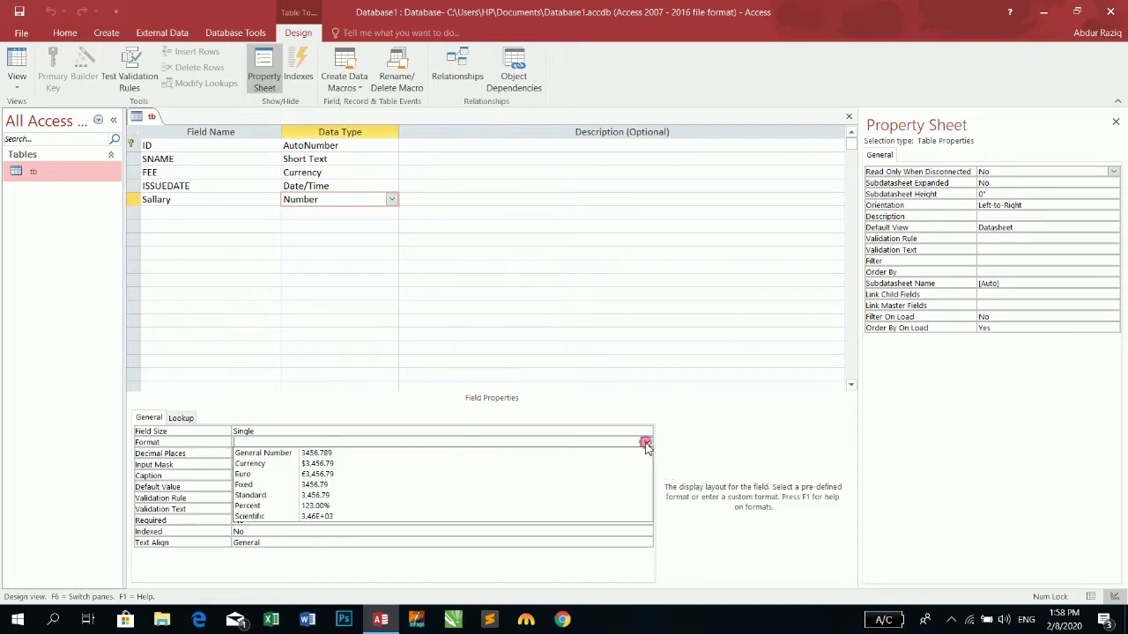
{"action": "left_click", "coordinate": [513, 464]}
Set the Sallary field's decimal places to 3, save the table and view the values in Datasheet view.
{"action": "left_click", "coordinate": [466, 453]}
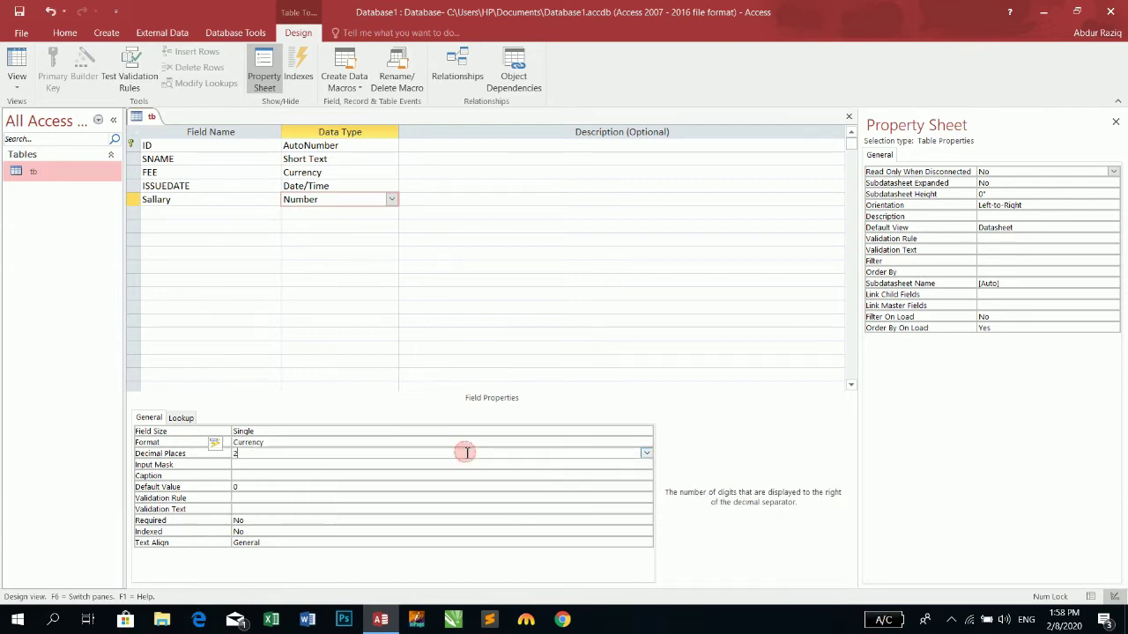
{"action": "left_click", "coordinate": [647, 453]}
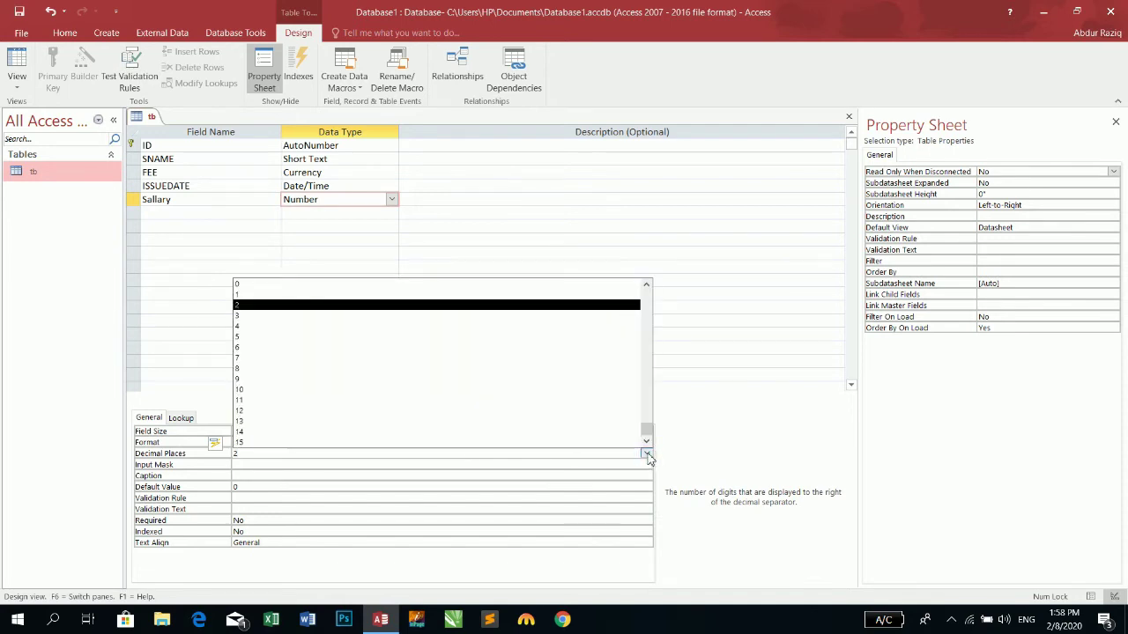
{"action": "left_click", "coordinate": [259, 316]}
{"action": "left_click", "coordinate": [18, 11]}
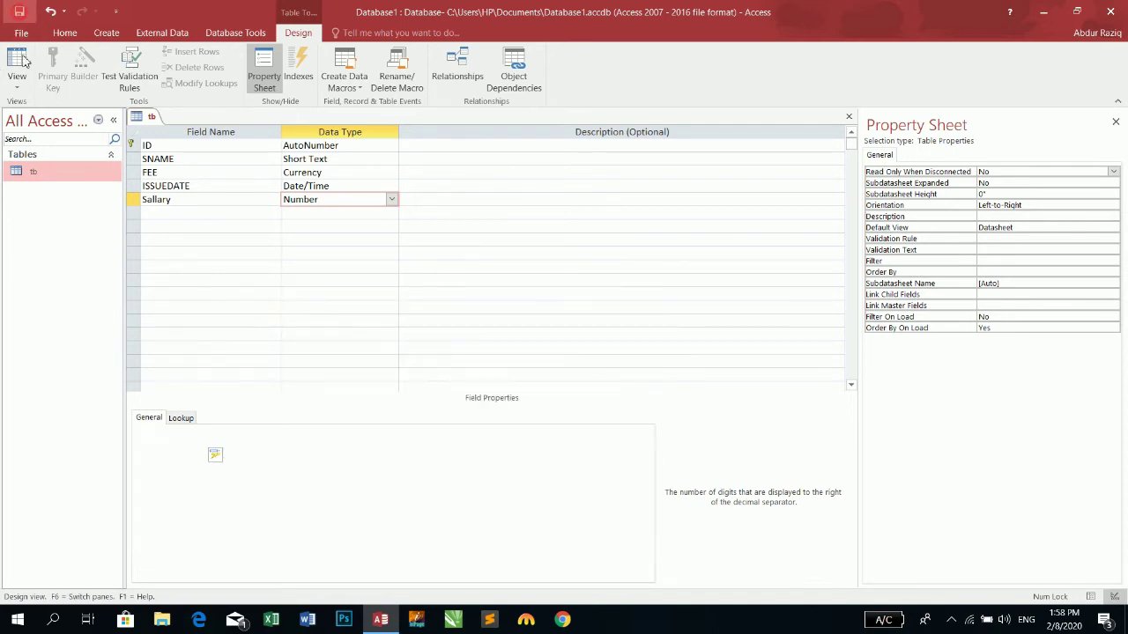
{"action": "left_click", "coordinate": [23, 60]}
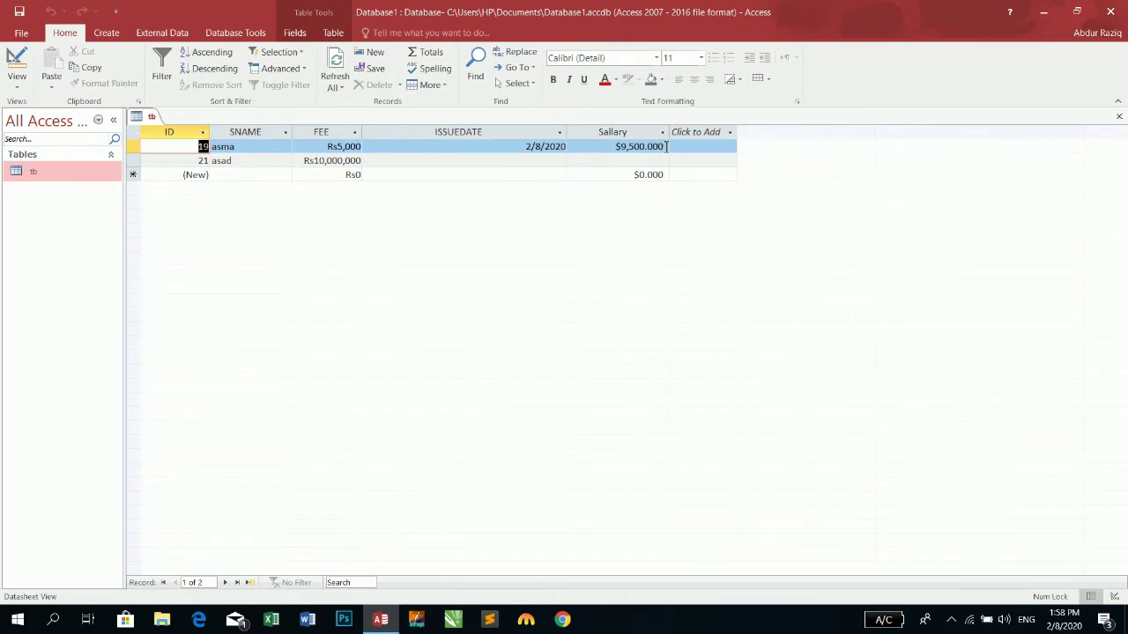
Set the Sallary field's decimal places to 2 in Design view and check the datasheet again.
{"action": "left_click", "coordinate": [17, 62]}
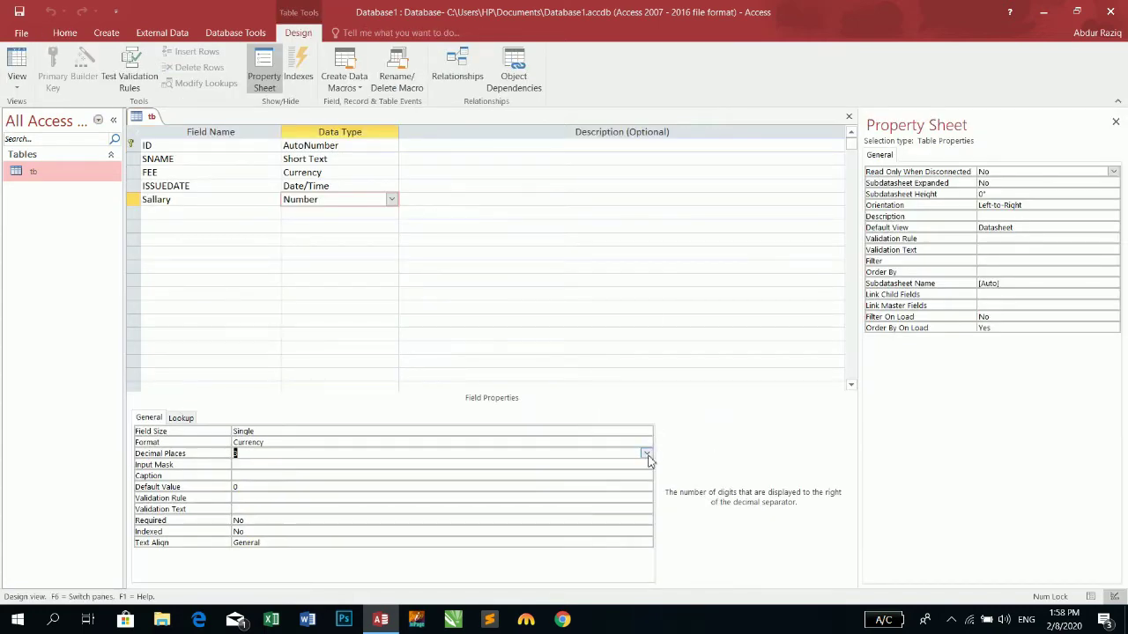
{"action": "left_click", "coordinate": [647, 453]}
{"action": "left_click", "coordinate": [309, 298]}
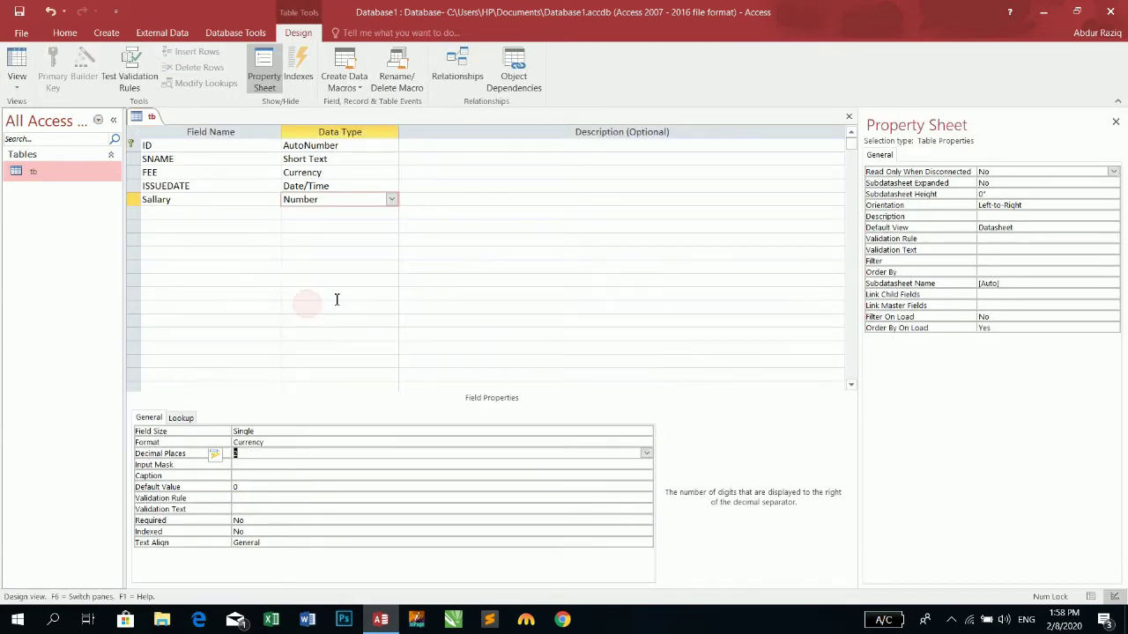
{"action": "left_click", "coordinate": [17, 58]}
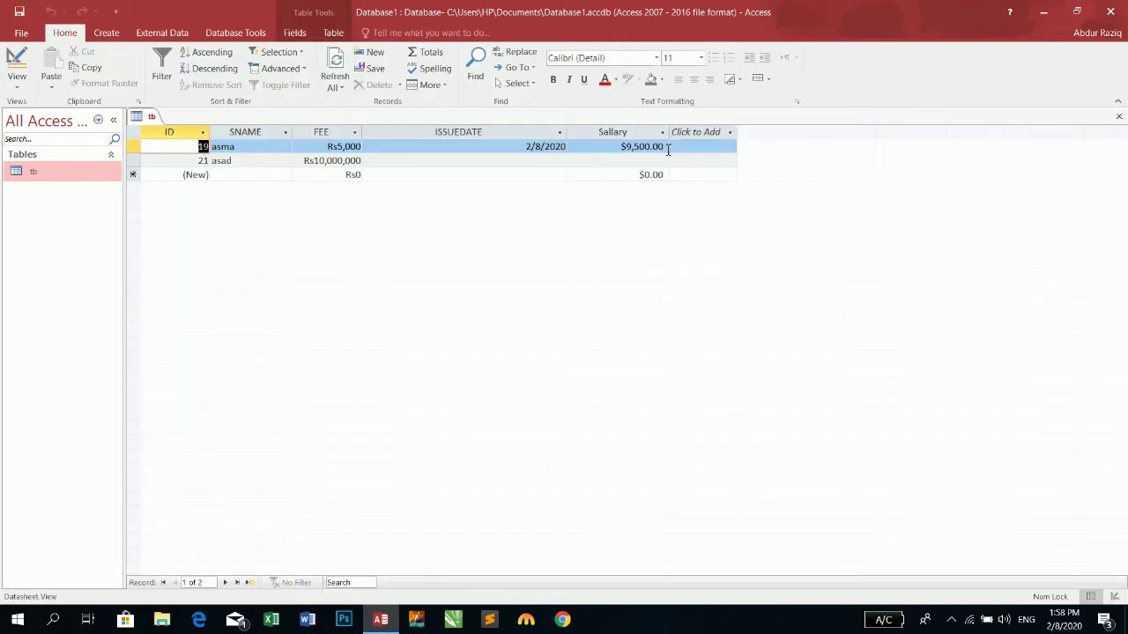
Replace the Sallary field's format in Design view with the custom format "Rs."# and save the table.
{"action": "left_click", "coordinate": [18, 58]}
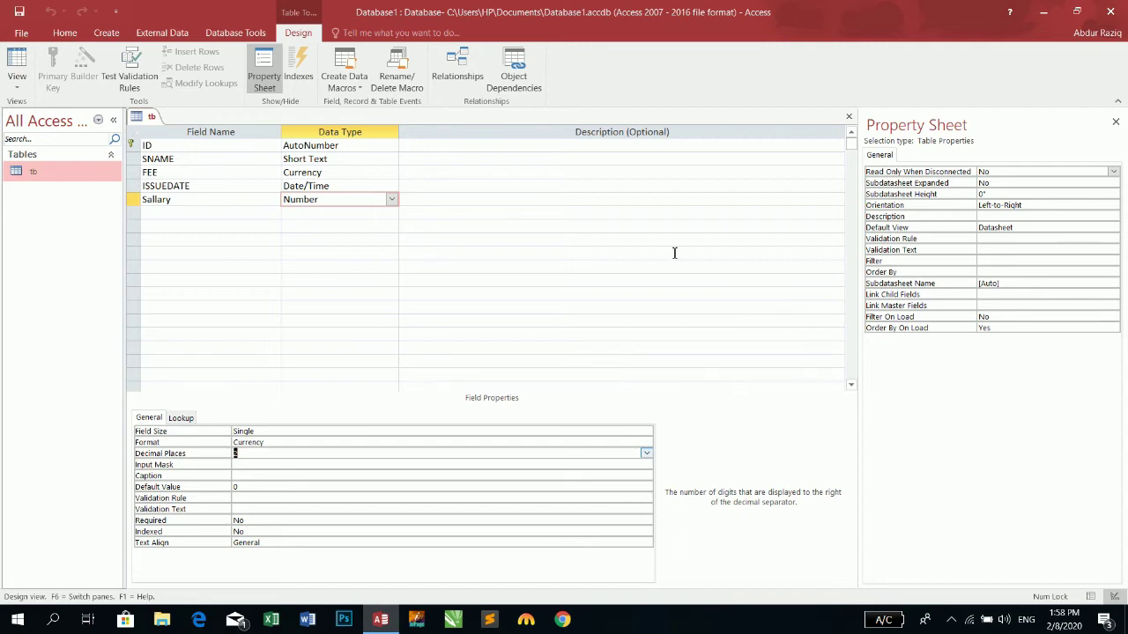
{"action": "left_click", "coordinate": [611, 441]}
{"action": "left_click", "coordinate": [646, 441]}
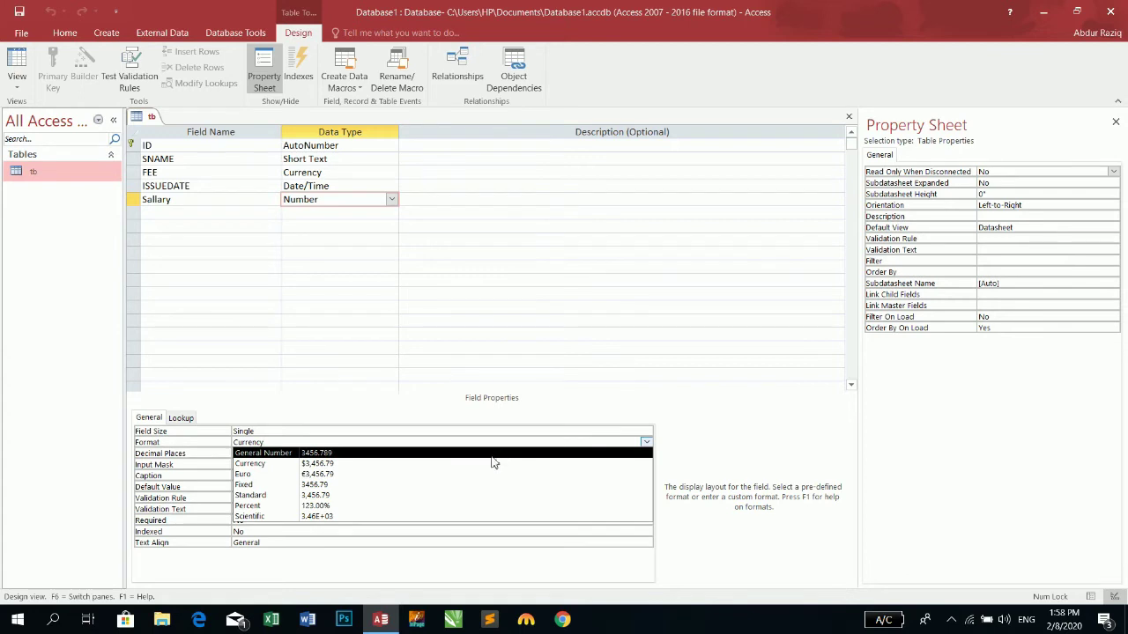
{"action": "left_click", "coordinate": [493, 464]}
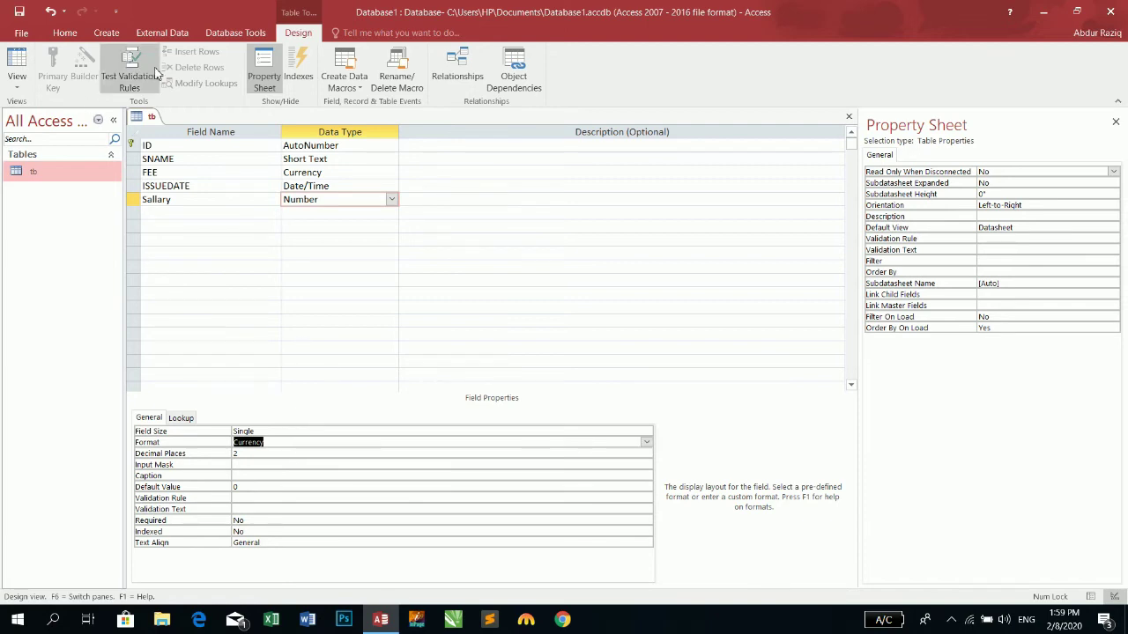
{"action": "key", "text": "Delete"}
{"action": "key", "text": "Return"}
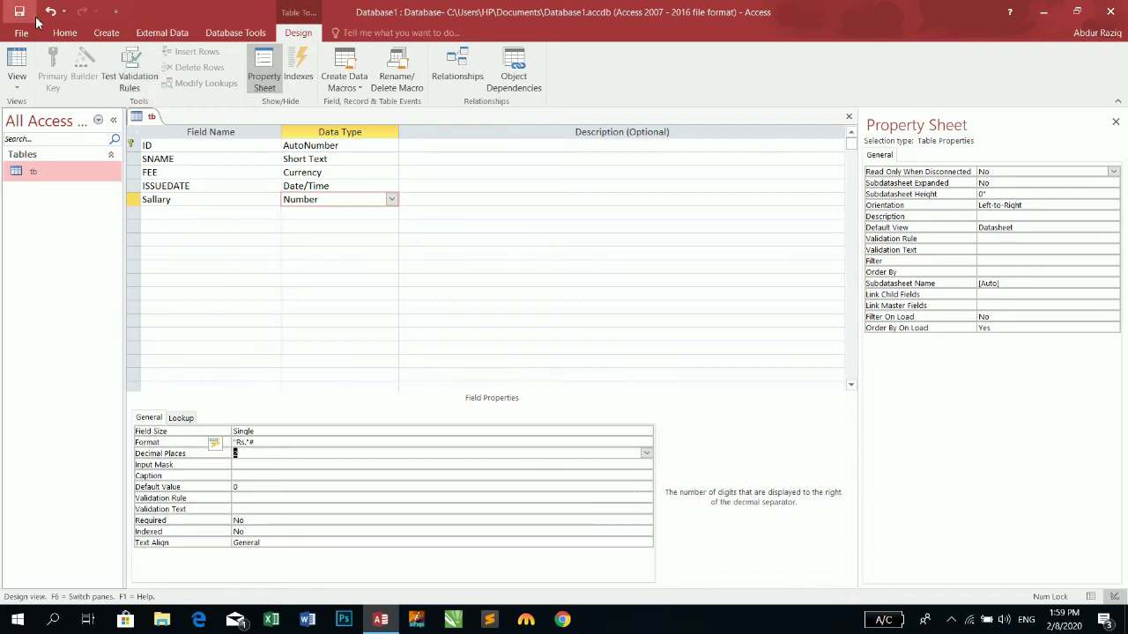
Switch to Datasheet view and enter 6500 as the second record's Sallary.
{"action": "left_click", "coordinate": [15, 66]}
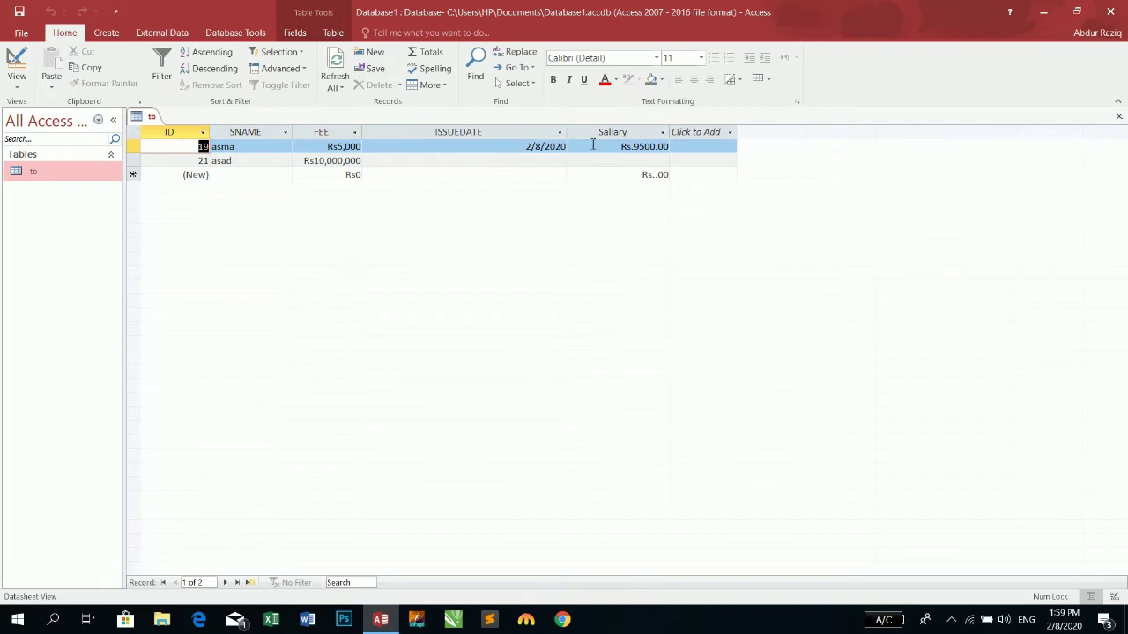
{"action": "left_click", "coordinate": [641, 146]}
{"action": "left_click", "coordinate": [617, 160]}
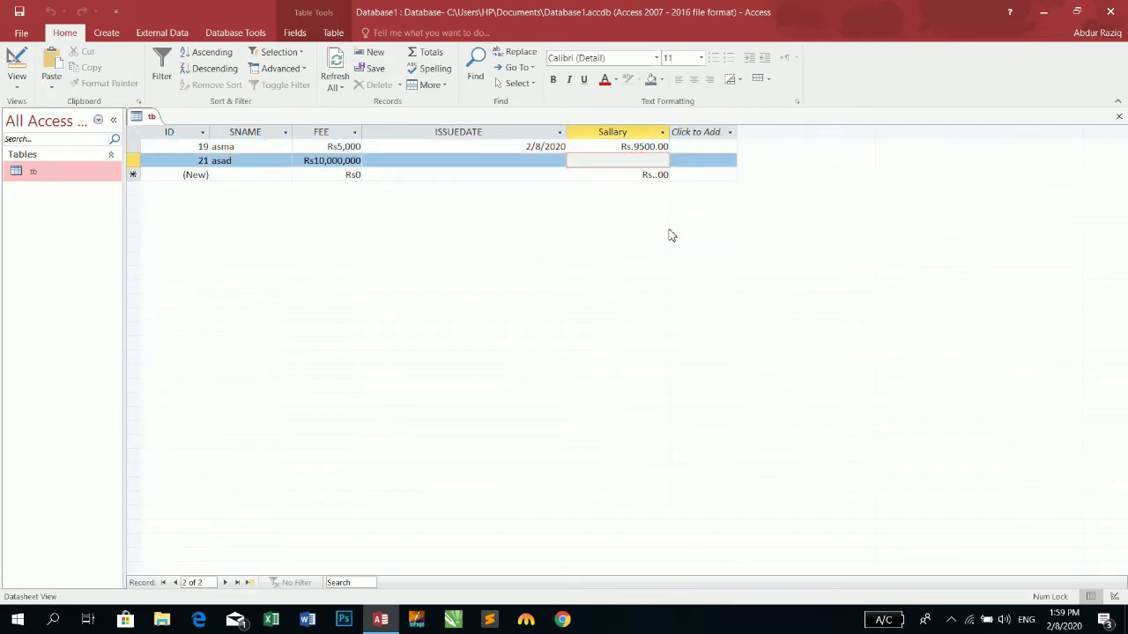
{"action": "type", "text": "6500"}
{"action": "key", "text": "Return"}
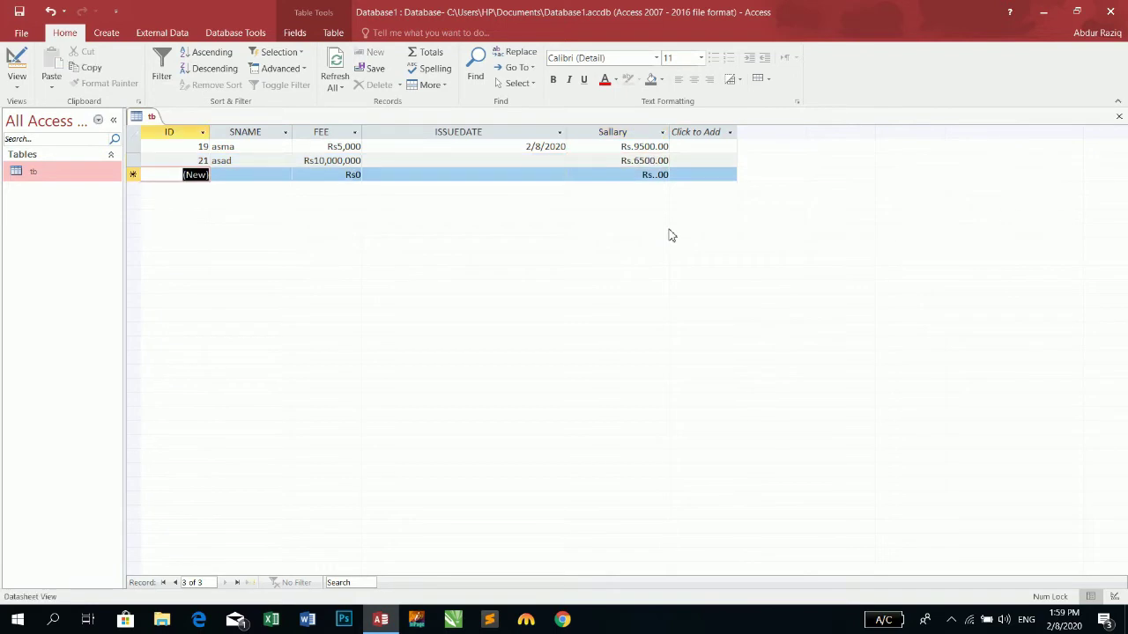
Return to Design view and review the available decimal places options for the Sallary field.
{"action": "left_click", "coordinate": [17, 68]}
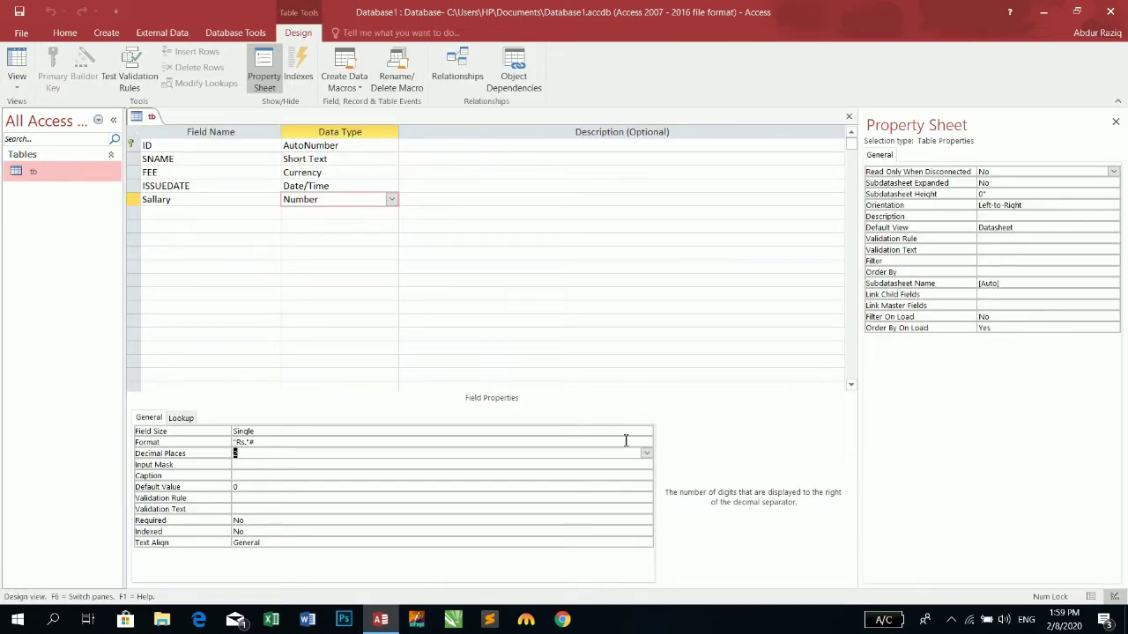
{"action": "left_click", "coordinate": [647, 453]}
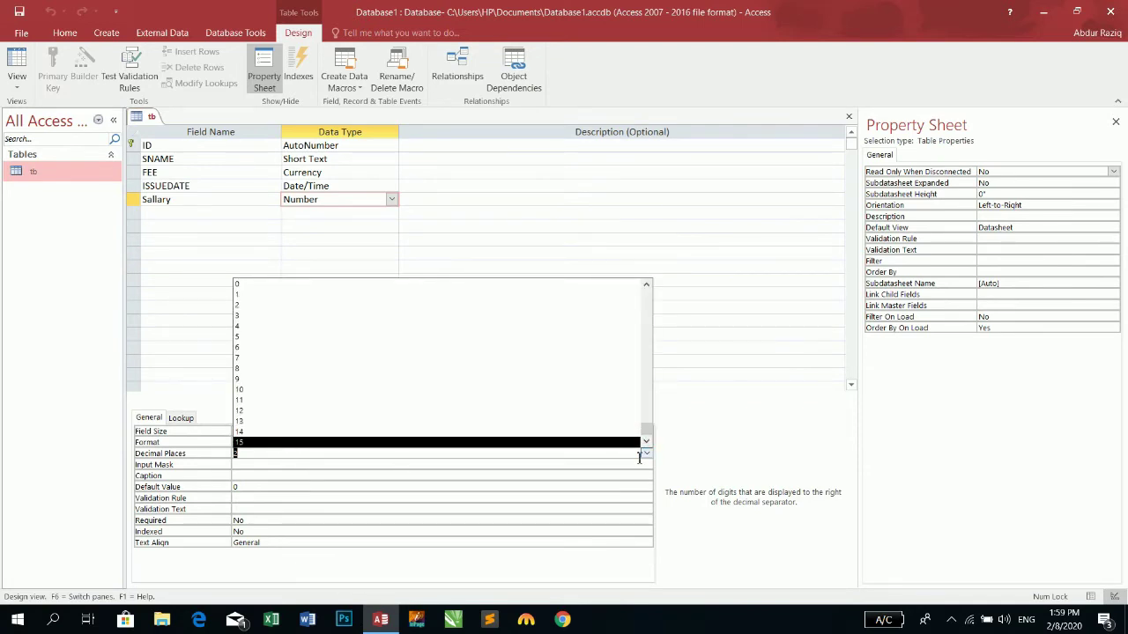
{"action": "left_click", "coordinate": [766, 441]}
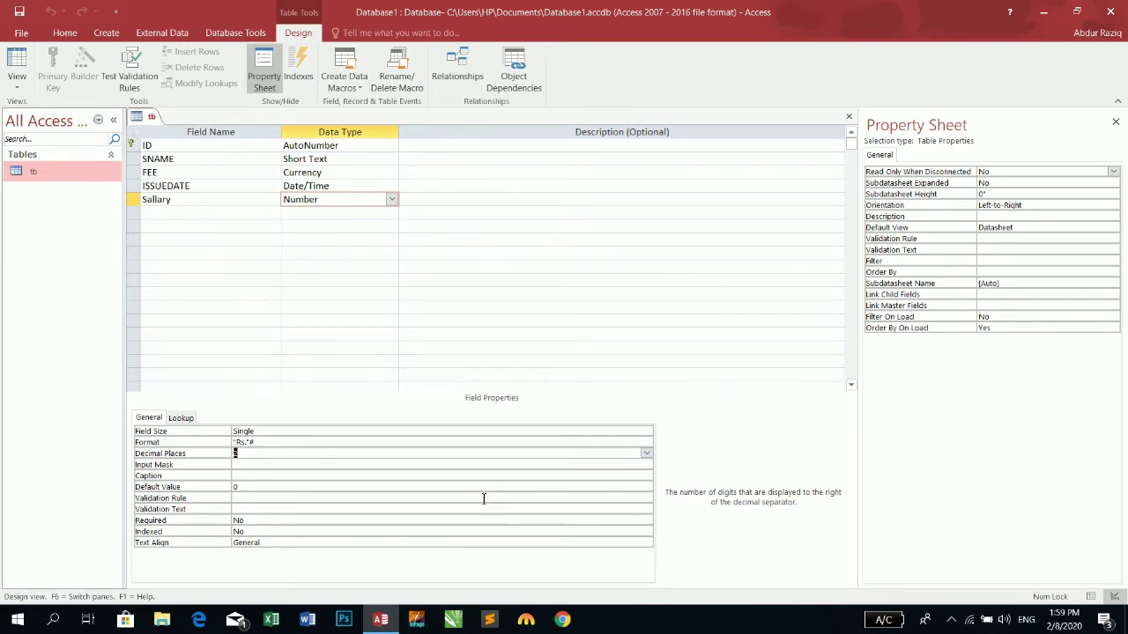
Check the ISSUEDATE field's Show Date Picker property, save the table, and pick February 8, 2020 from the first record's calendar in Datasheet view.
{"action": "left_click", "coordinate": [244, 185]}
{"action": "left_click", "coordinate": [290, 553]}
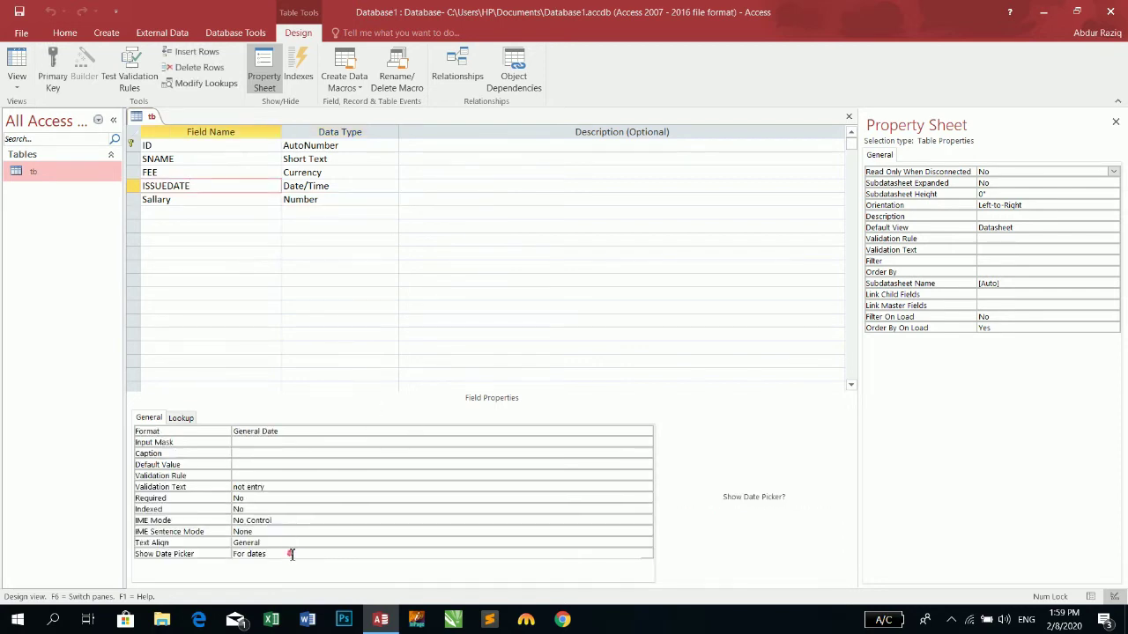
{"action": "left_click", "coordinate": [19, 12]}
{"action": "left_click", "coordinate": [16, 67]}
{"action": "left_click", "coordinate": [493, 151]}
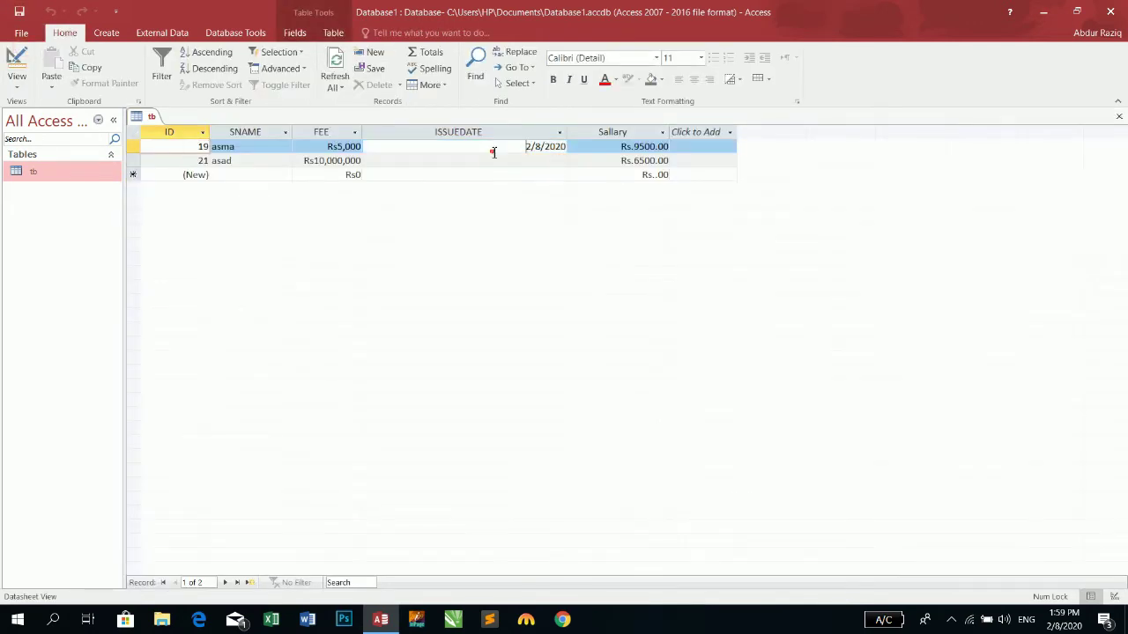
{"action": "left_click", "coordinate": [573, 147]}
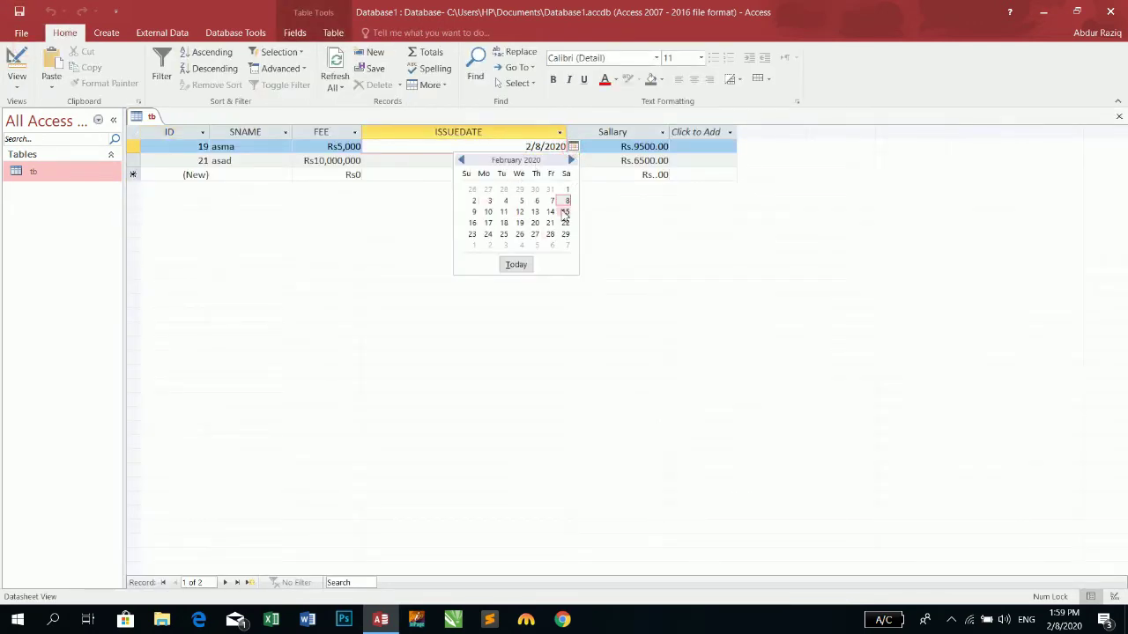
{"action": "left_click", "coordinate": [566, 201]}
Set the ISSUEDATE field's Show Date Picker property to Never in Design view, save, and test the first record's date in Datasheet view.
{"action": "left_click", "coordinate": [17, 66]}
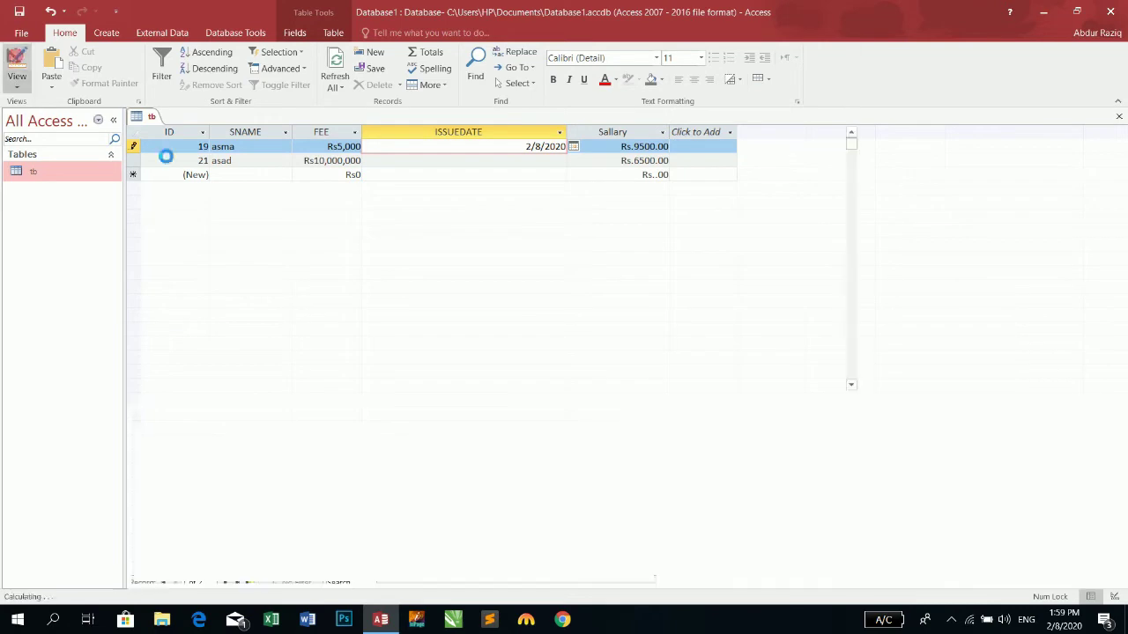
{"action": "left_click", "coordinate": [647, 555]}
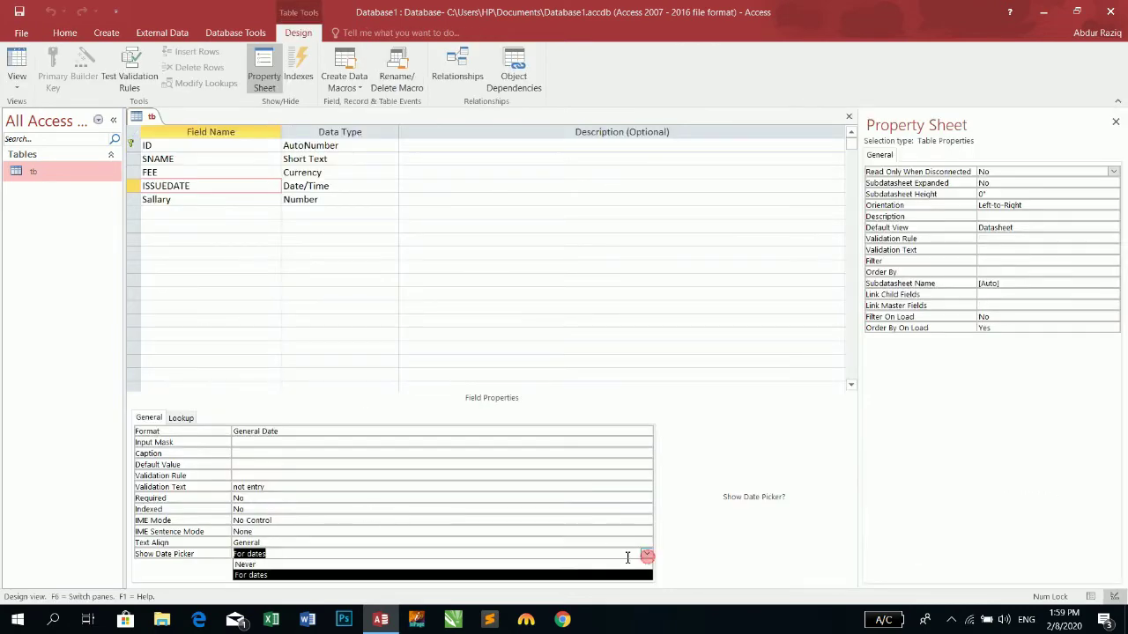
{"action": "left_click", "coordinate": [476, 565]}
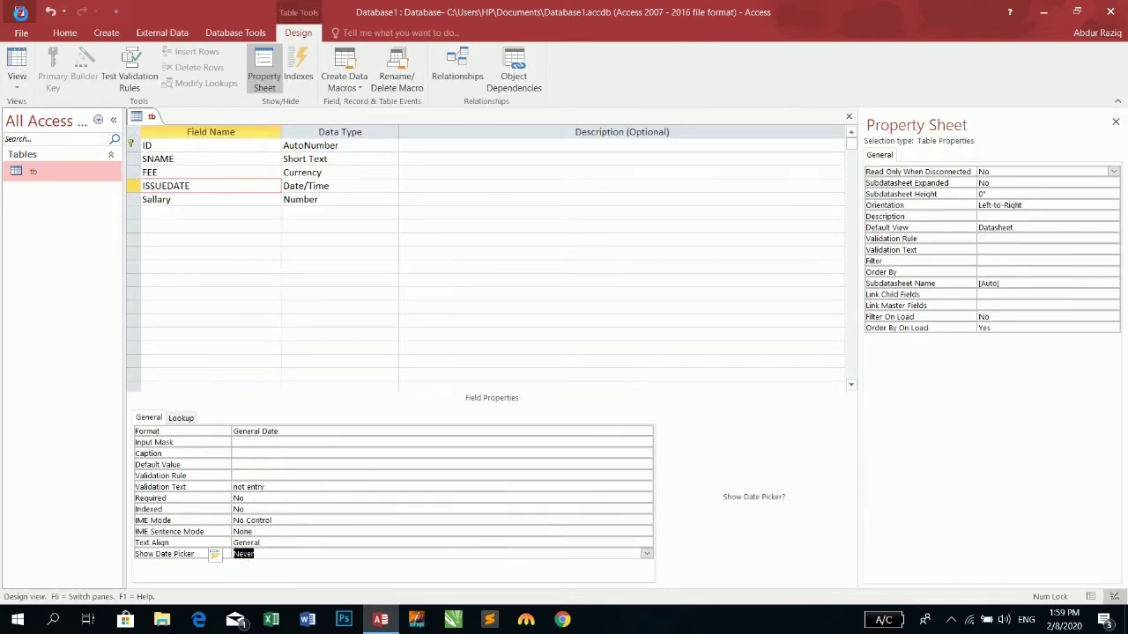
{"action": "left_click", "coordinate": [17, 66]}
{"action": "left_click", "coordinate": [533, 148]}
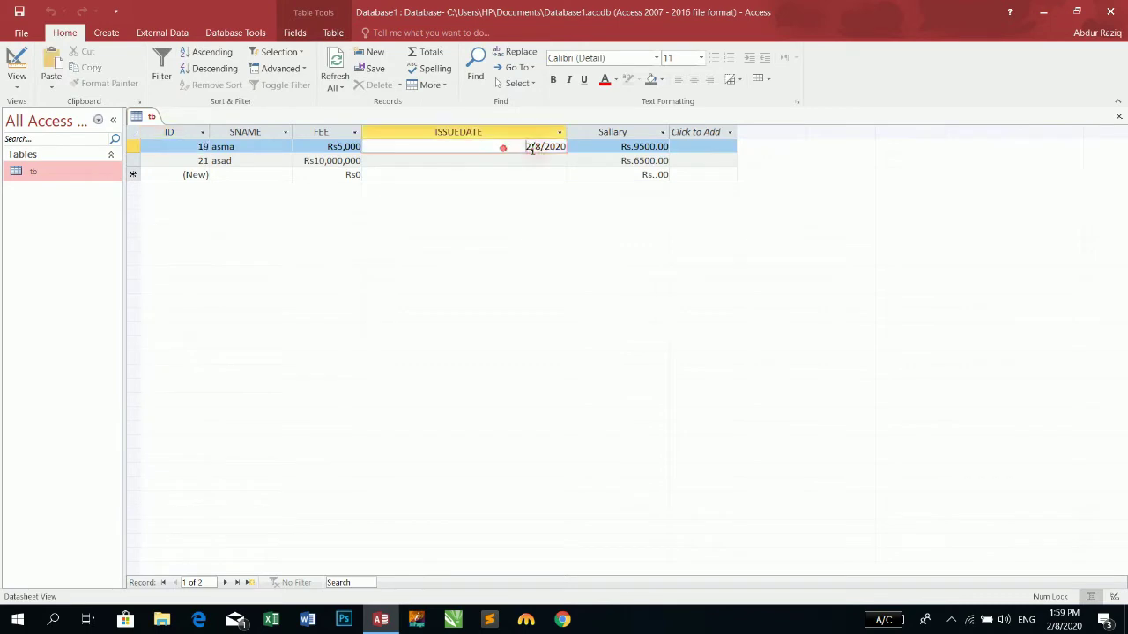
Return to Design view and set the ISSUEDATE field's Show Date Picker property to For dates.
{"action": "left_click", "coordinate": [16, 61]}
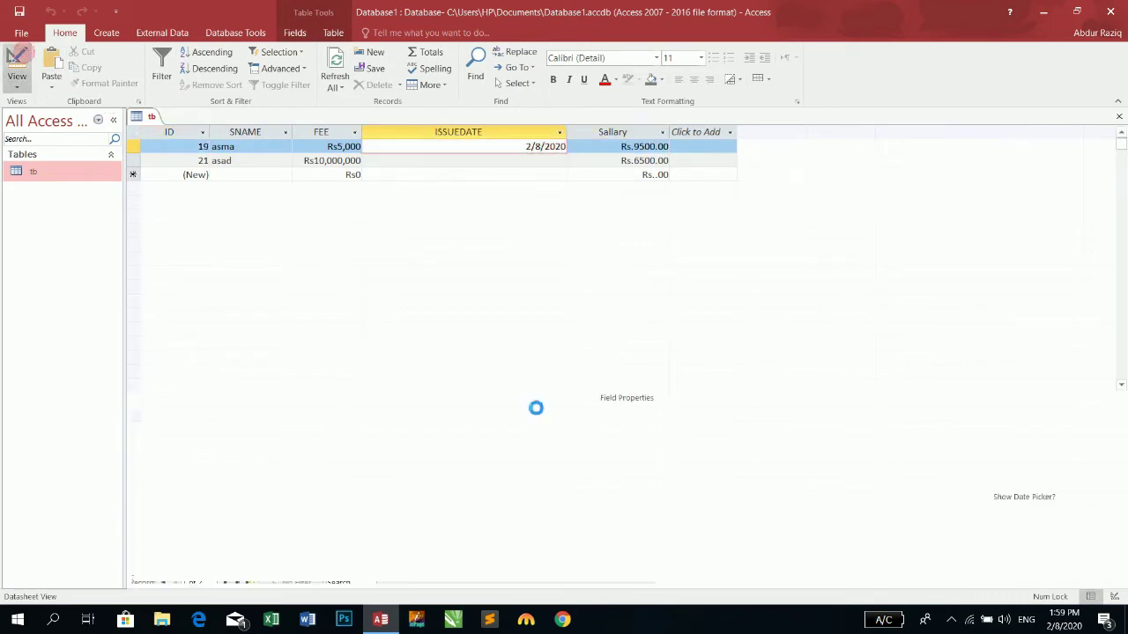
{"action": "left_click", "coordinate": [646, 553]}
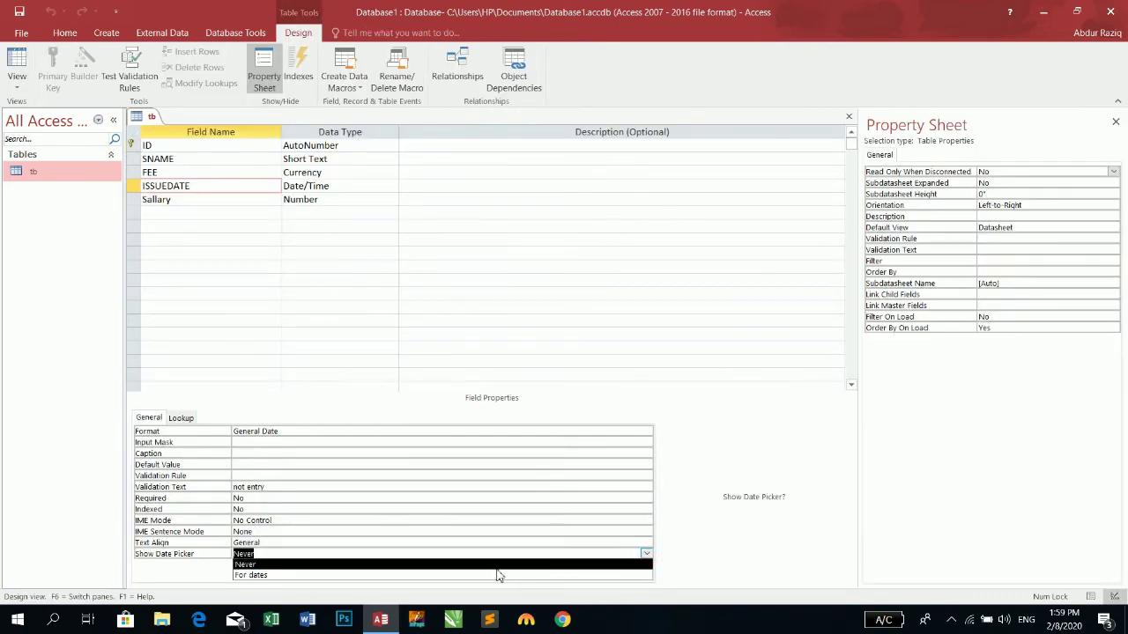
{"action": "left_click", "coordinate": [498, 575]}
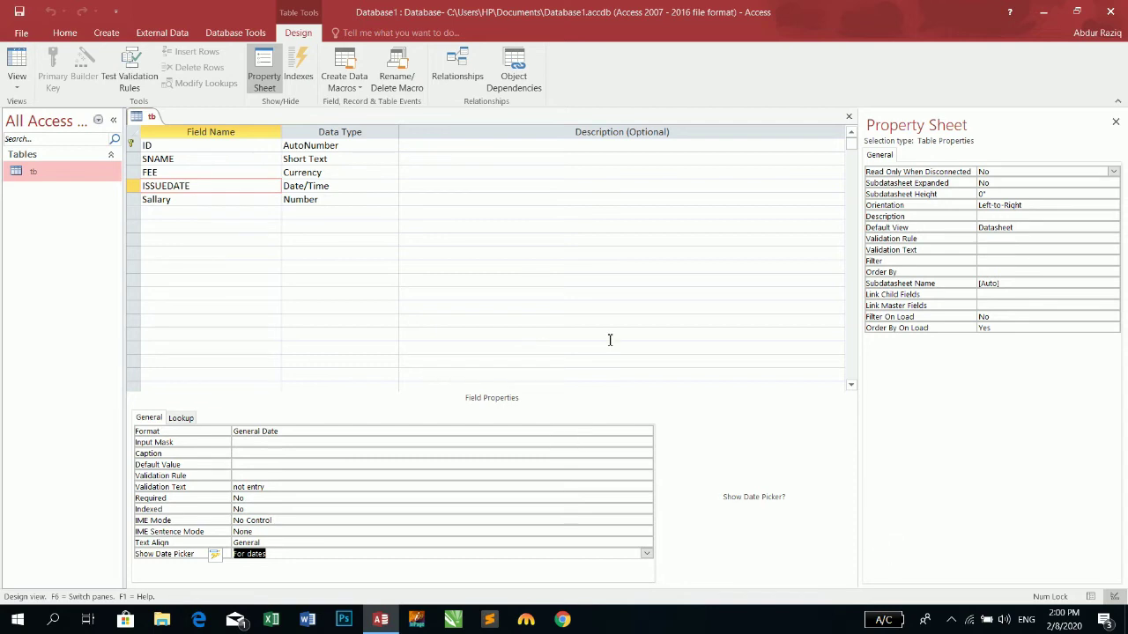
Review the decimal places options of the FEE currency field without changing the setting.
{"action": "left_click", "coordinate": [340, 173]}
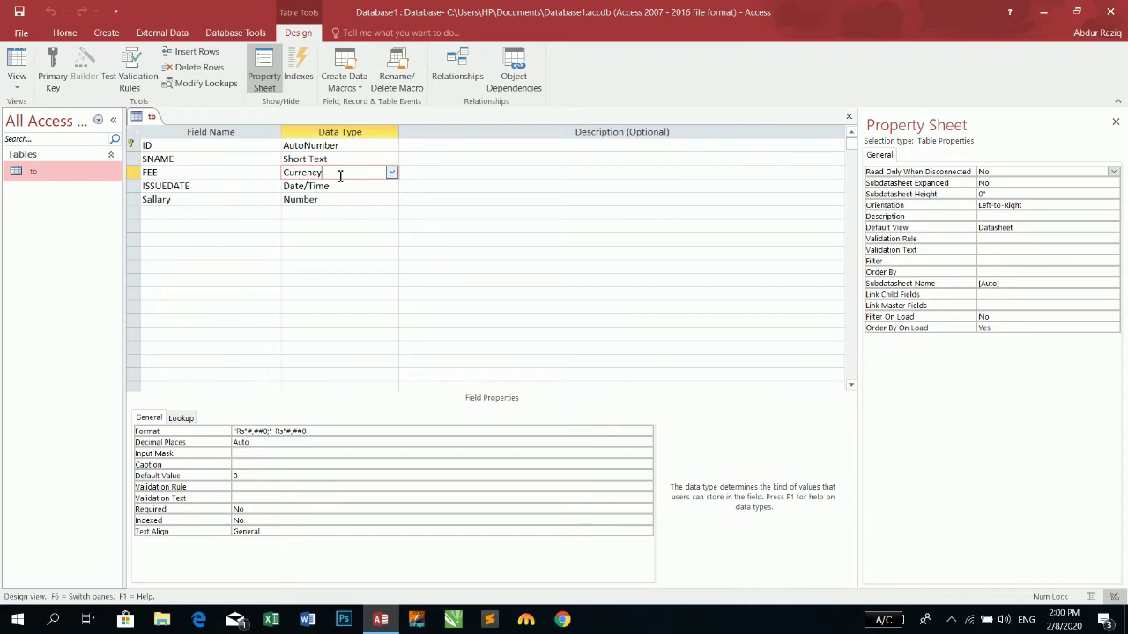
{"action": "left_click", "coordinate": [262, 443]}
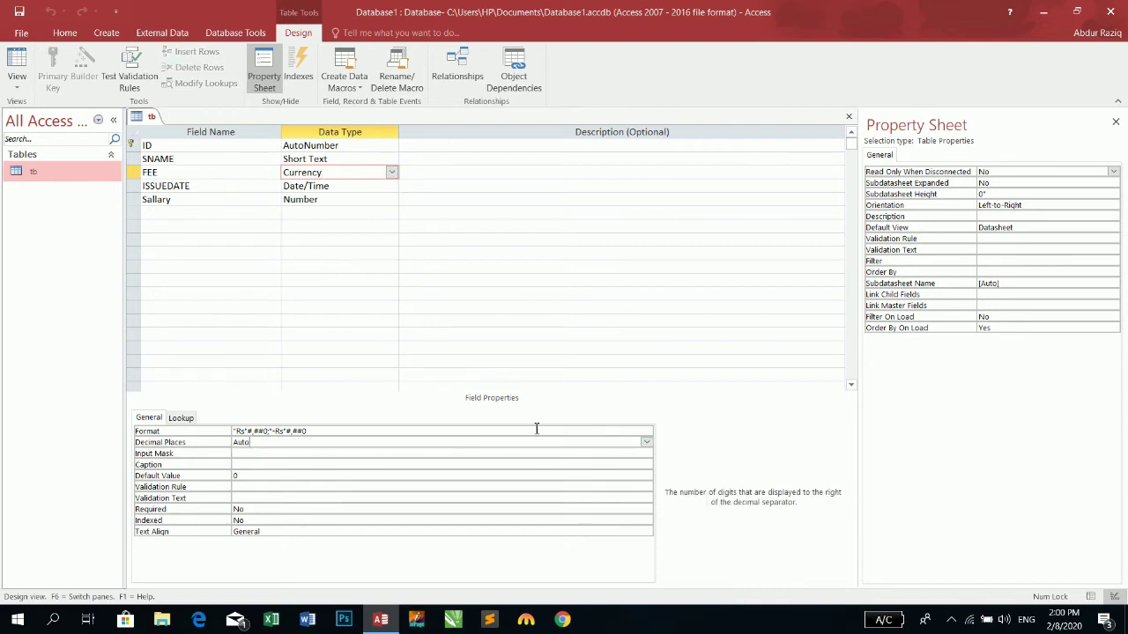
{"action": "left_click", "coordinate": [646, 443]}
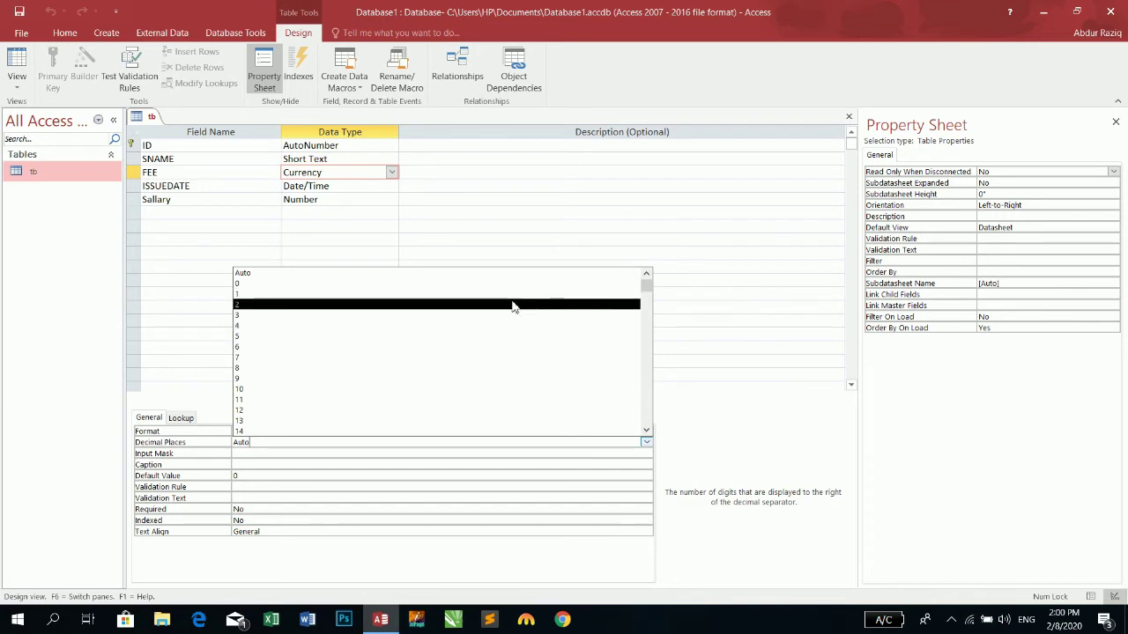
{"action": "key", "text": "Escape"}
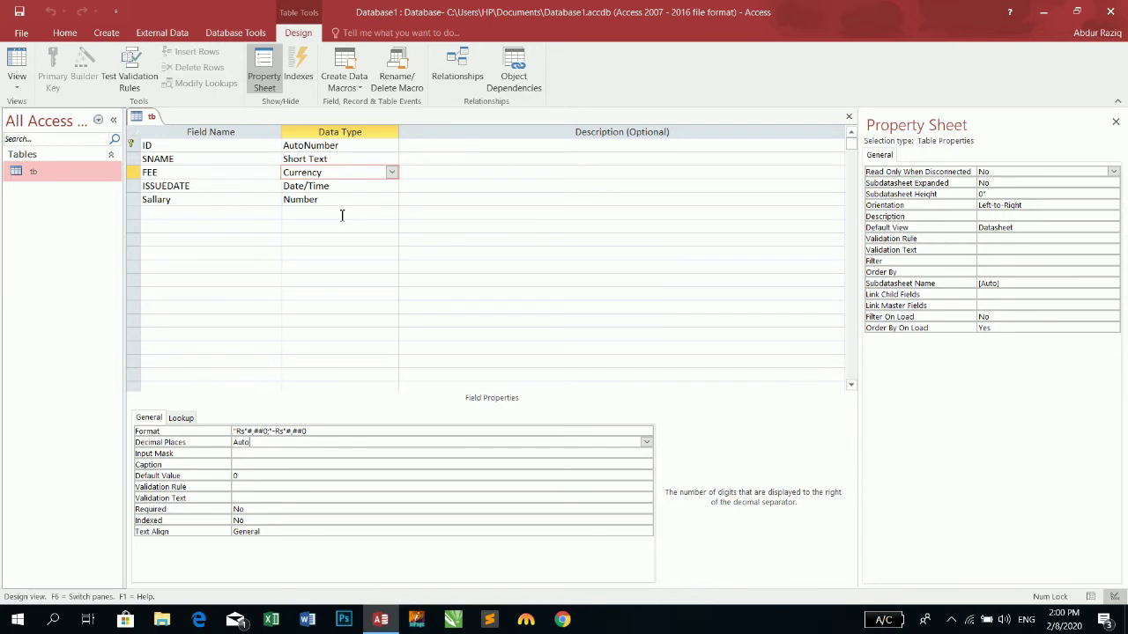
Review the data types available for the Sallary field.
{"action": "left_click", "coordinate": [199, 202]}
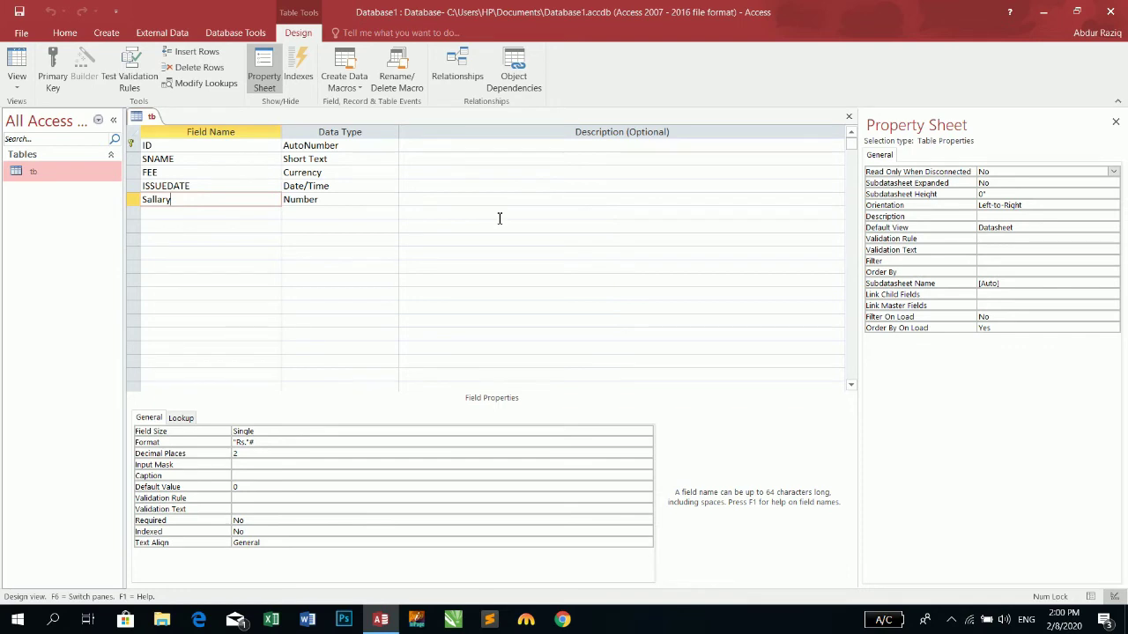
{"action": "left_click", "coordinate": [353, 201]}
{"action": "left_click", "coordinate": [390, 199]}
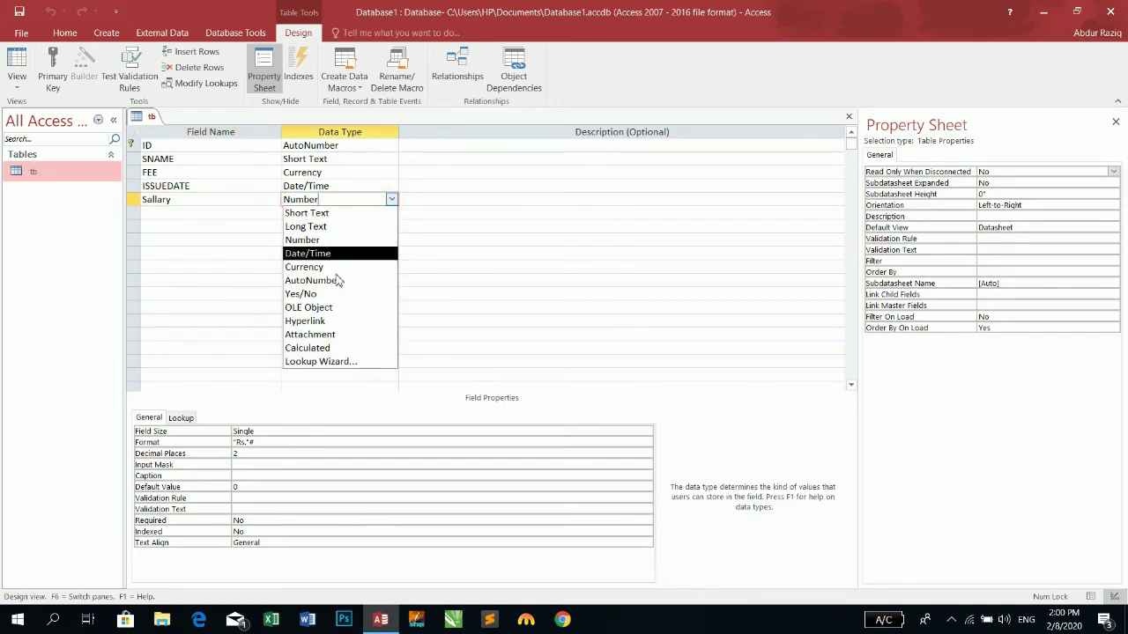
Add a field named Gender below Sallary and start the Lookup Wizard as its data type.
{"action": "left_click", "coordinate": [180, 211]}
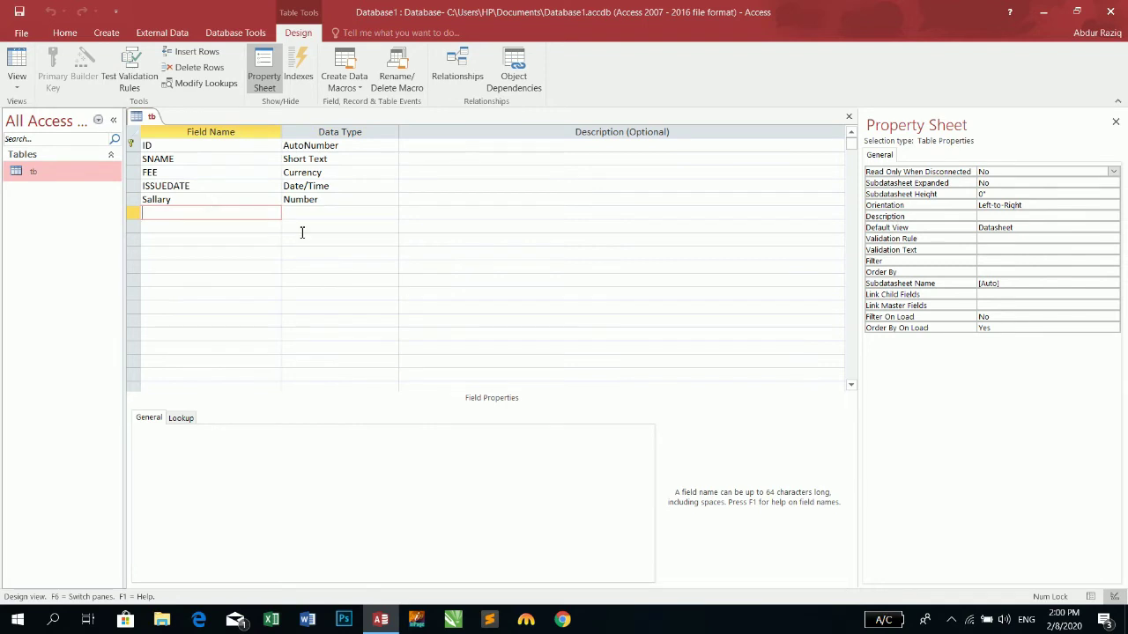
{"action": "type", "text": "Gender"}
{"action": "key", "text": "Tab"}
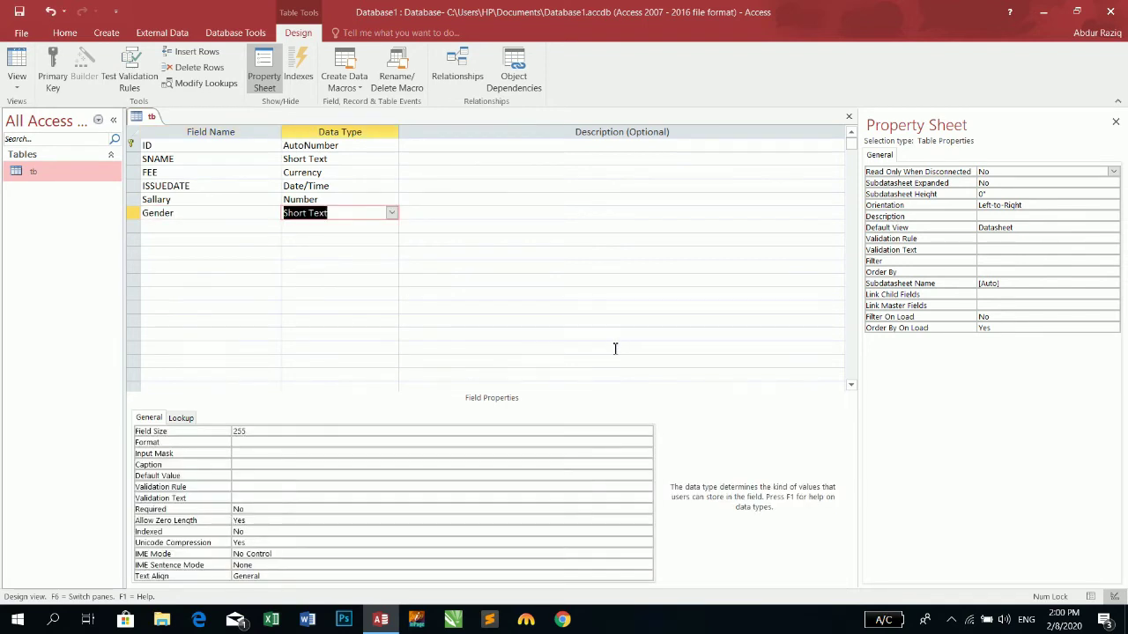
{"action": "left_click", "coordinate": [391, 213]}
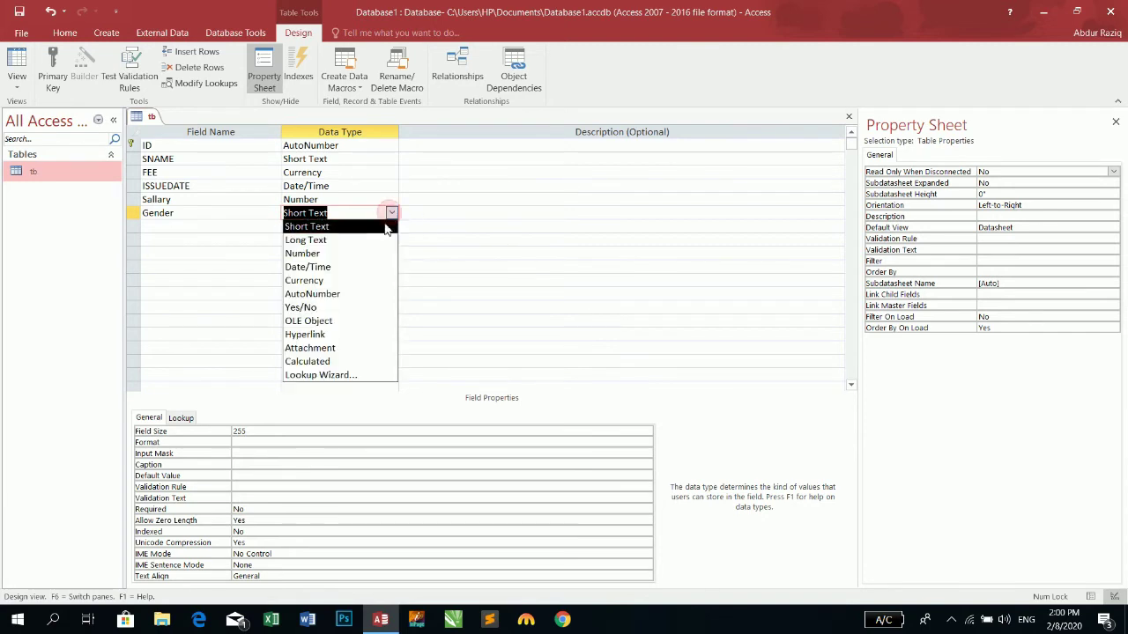
{"action": "left_click", "coordinate": [339, 379]}
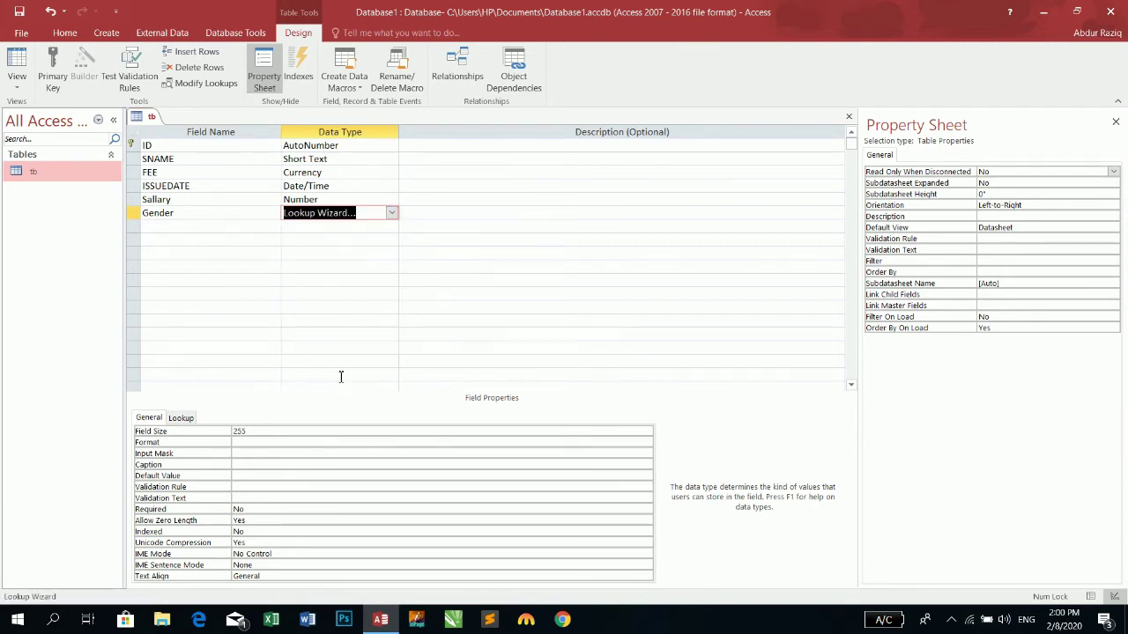
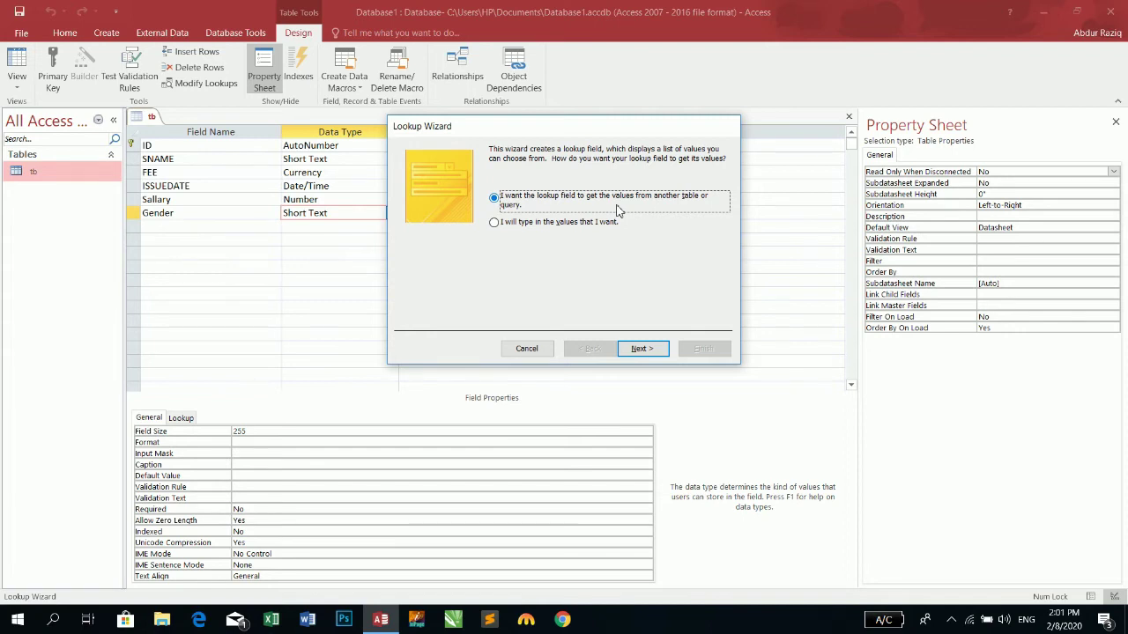
Choose to type in the lookup values and enter Male in the first row of Col1, with a second value starting with F below it.
{"action": "left_click", "coordinate": [599, 224]}
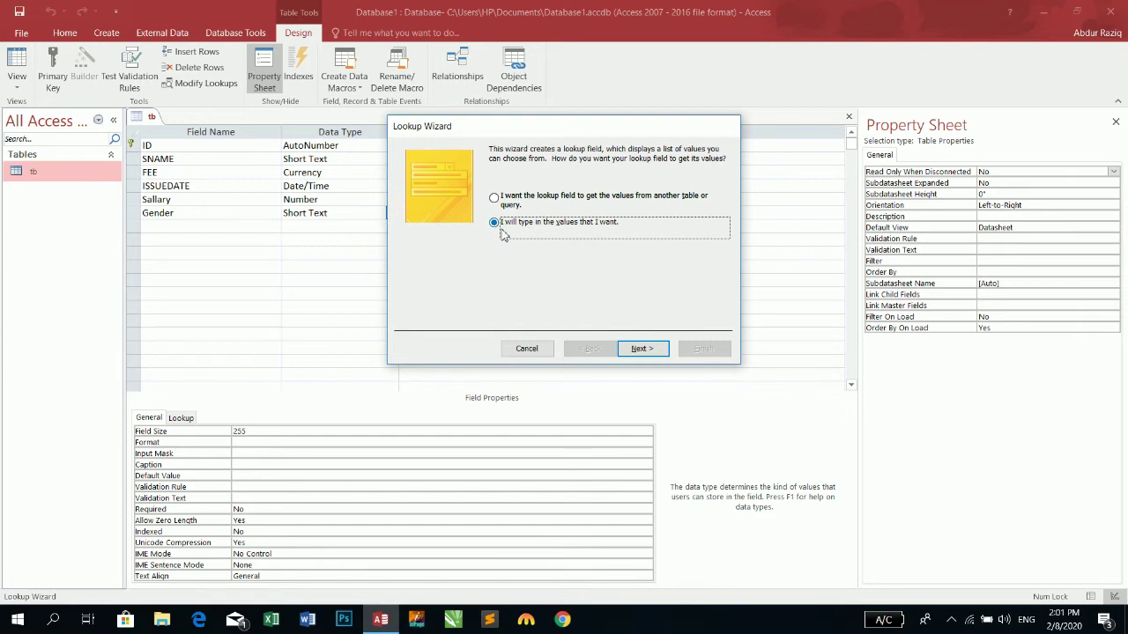
{"action": "left_click", "coordinate": [642, 349]}
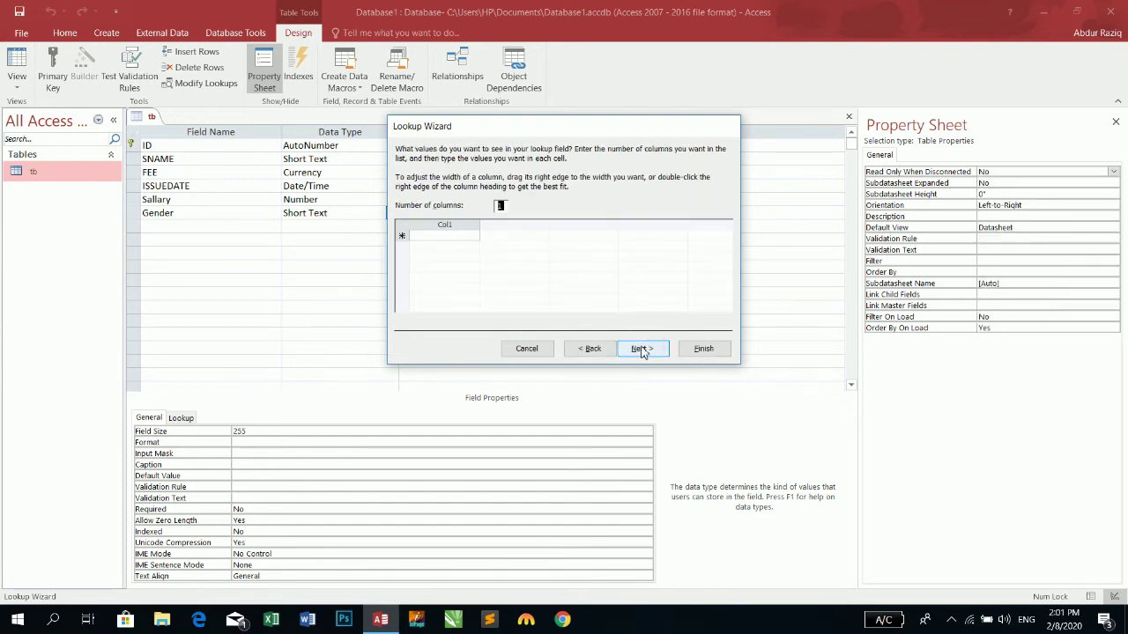
{"action": "left_click", "coordinate": [437, 236]}
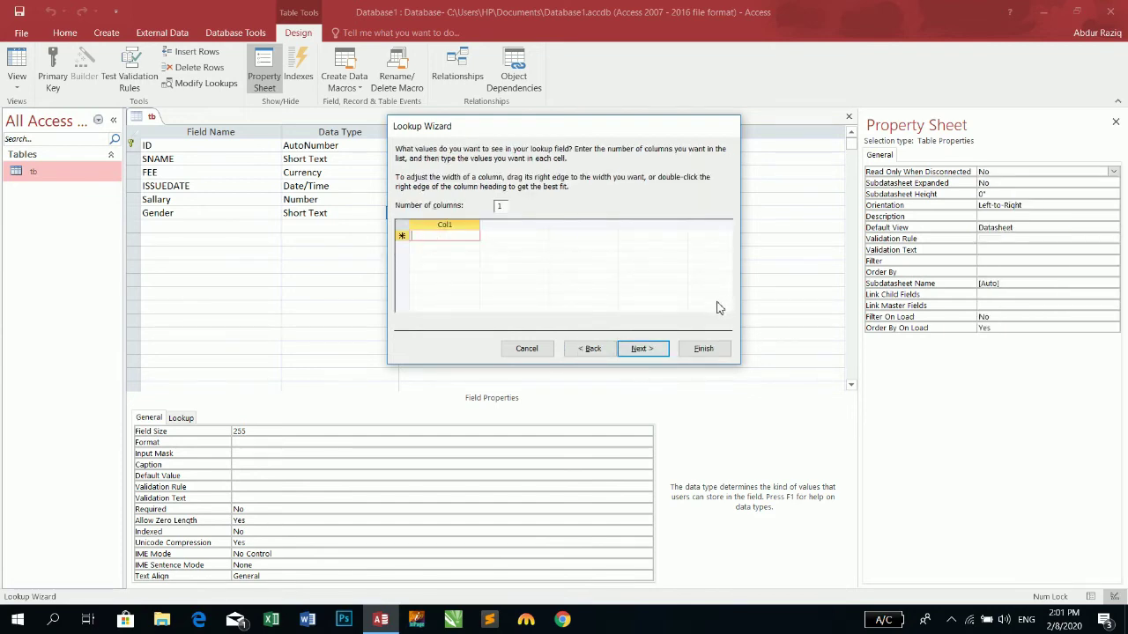
{"action": "type", "text": "Ma"}
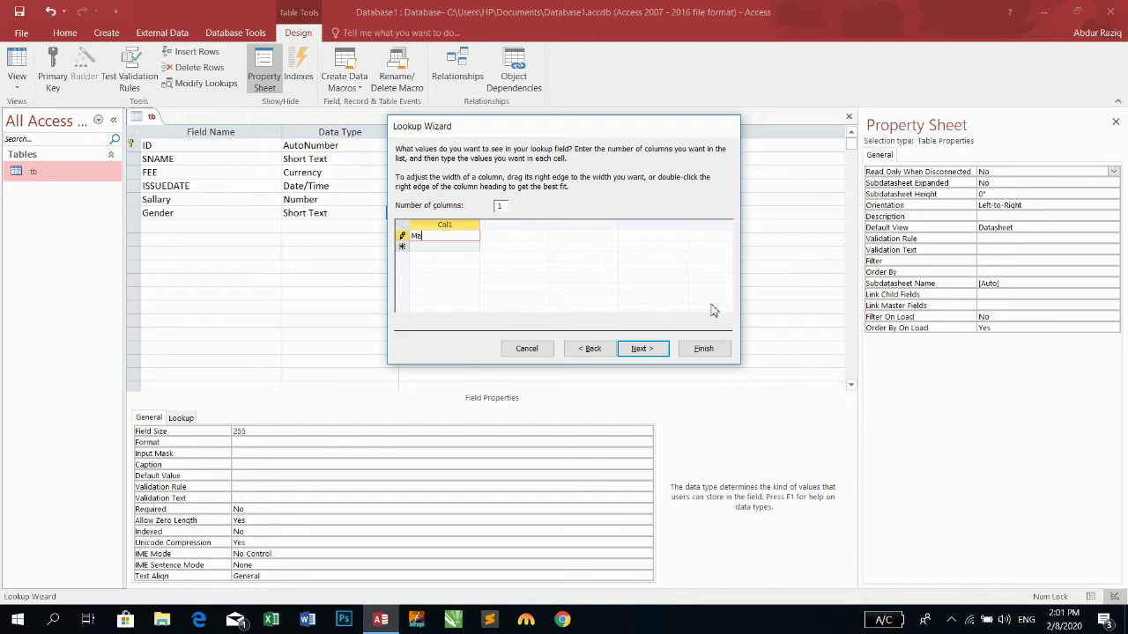
{"action": "type", "text": "le"}
{"action": "key", "text": "Return"}
{"action": "type", "text": "F"}
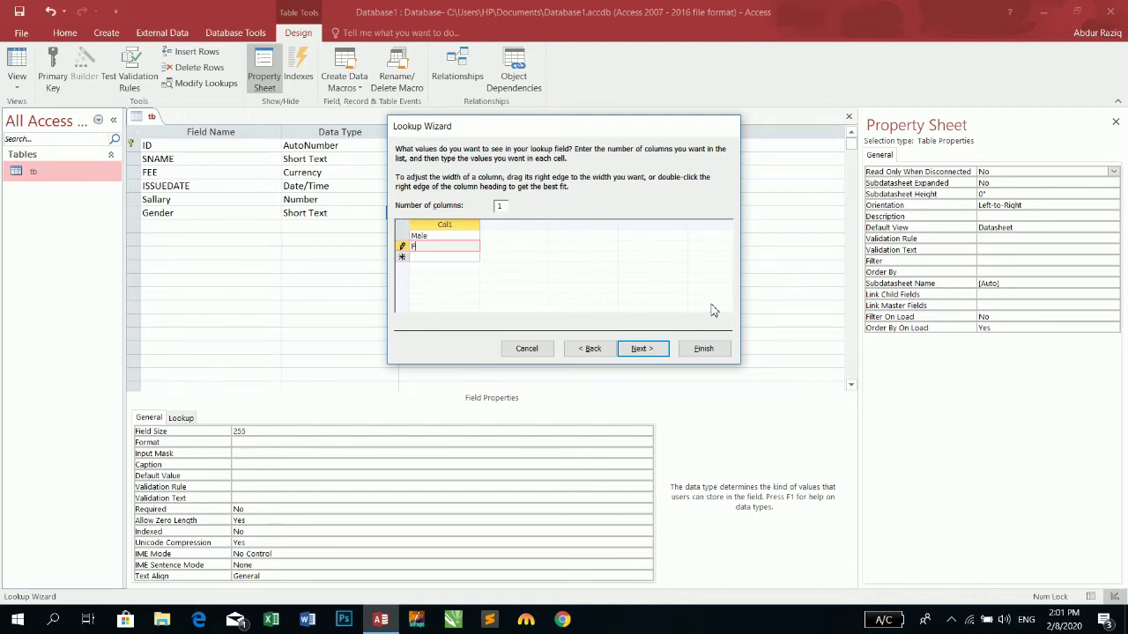
Add Female and She Male to the Gender field's lookup values and finish the Lookup Wizard.
{"action": "type", "text": "emale"}
{"action": "key", "text": "Return"}
{"action": "type", "text": "She"}
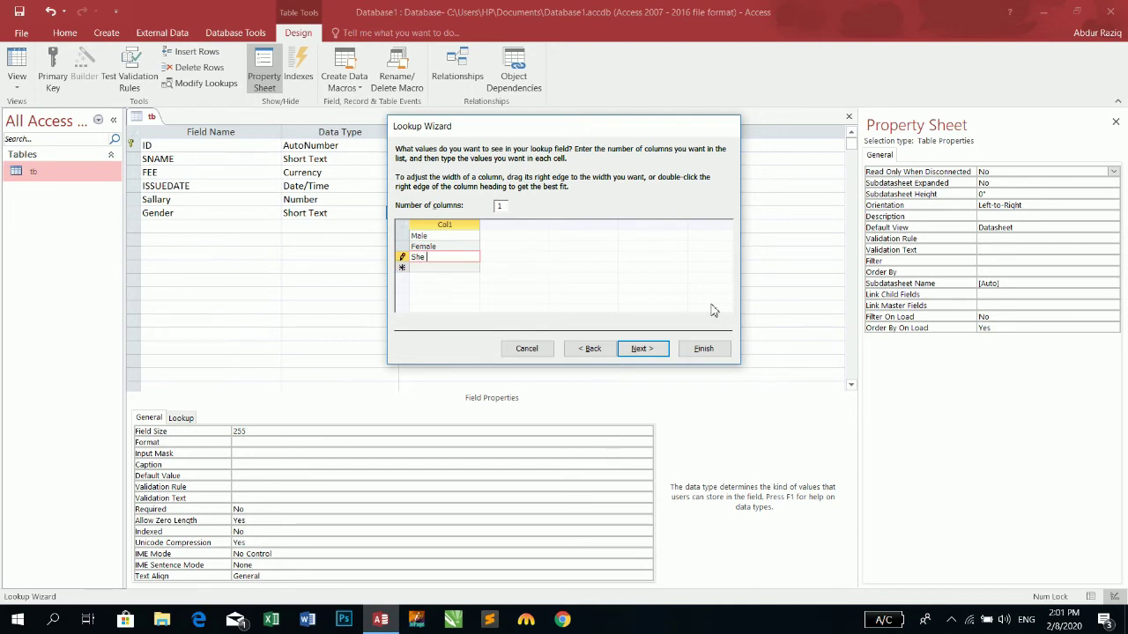
{"action": "type", "text": " Male"}
{"action": "left_click", "coordinate": [639, 348]}
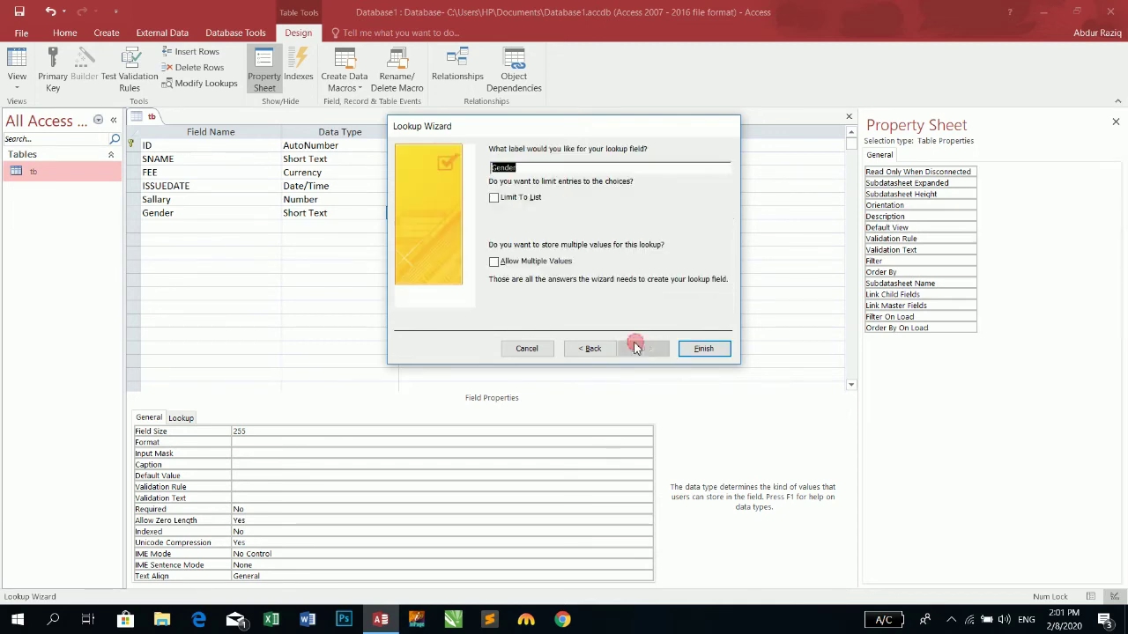
{"action": "left_click", "coordinate": [704, 350]}
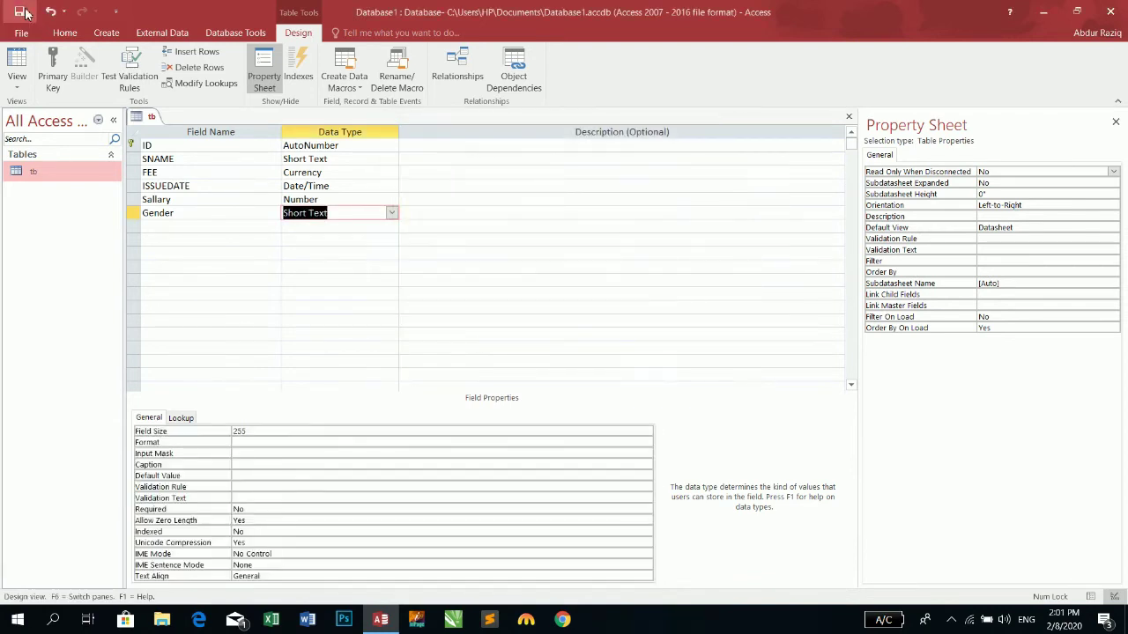
Switch the table to Datasheet view and set the first record's Gender to Female.
{"action": "left_click", "coordinate": [20, 58]}
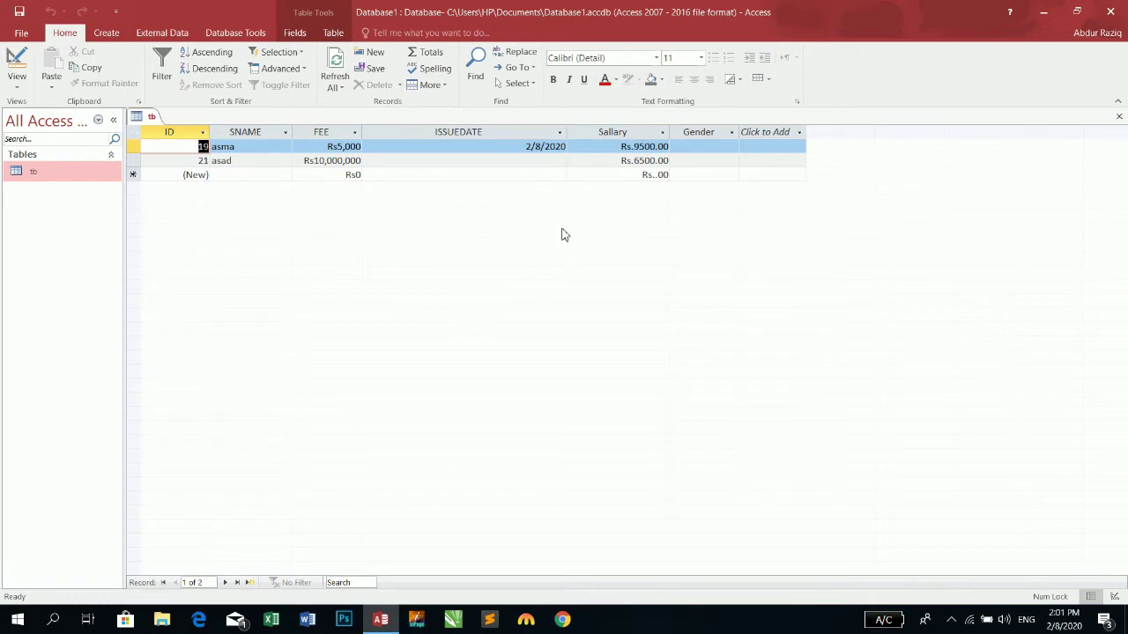
{"action": "left_click", "coordinate": [273, 150]}
{"action": "left_click", "coordinate": [723, 150]}
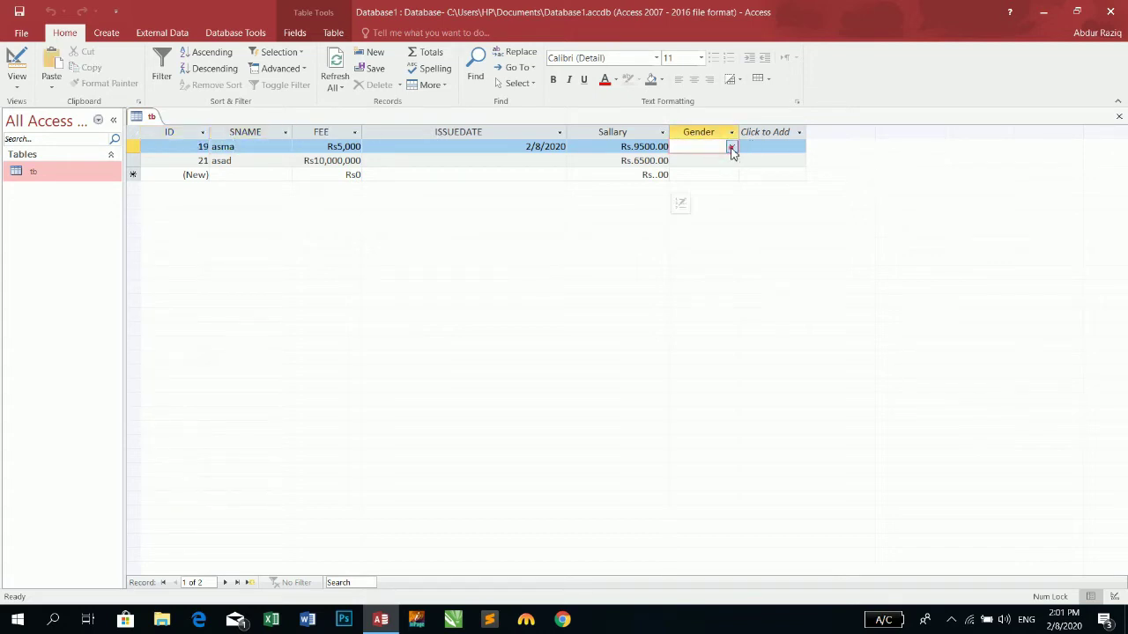
{"action": "left_click", "coordinate": [730, 148]}
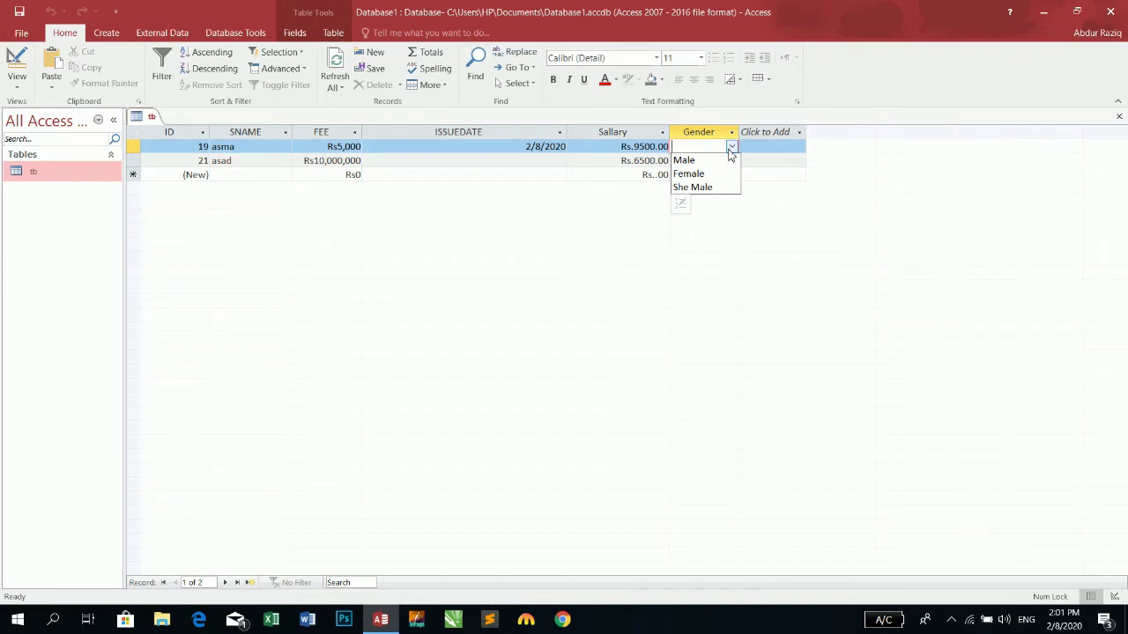
{"action": "left_click", "coordinate": [717, 159]}
{"action": "left_click", "coordinate": [727, 160]}
{"action": "left_click", "coordinate": [731, 160]}
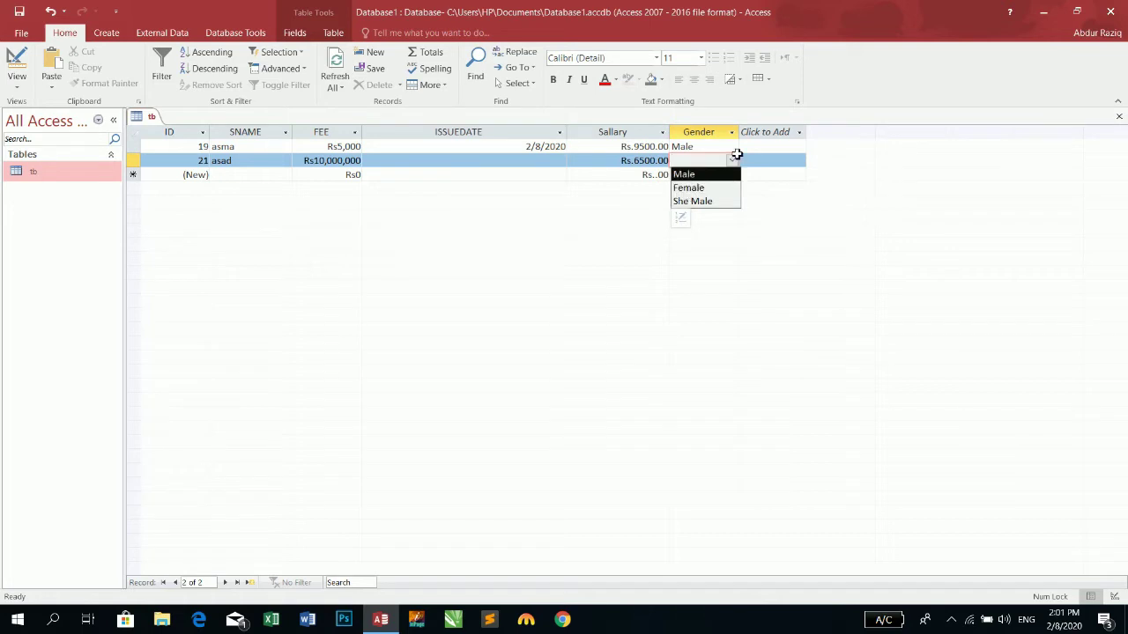
{"action": "left_click", "coordinate": [732, 147]}
{"action": "left_click", "coordinate": [718, 160]}
{"action": "left_click", "coordinate": [732, 147]}
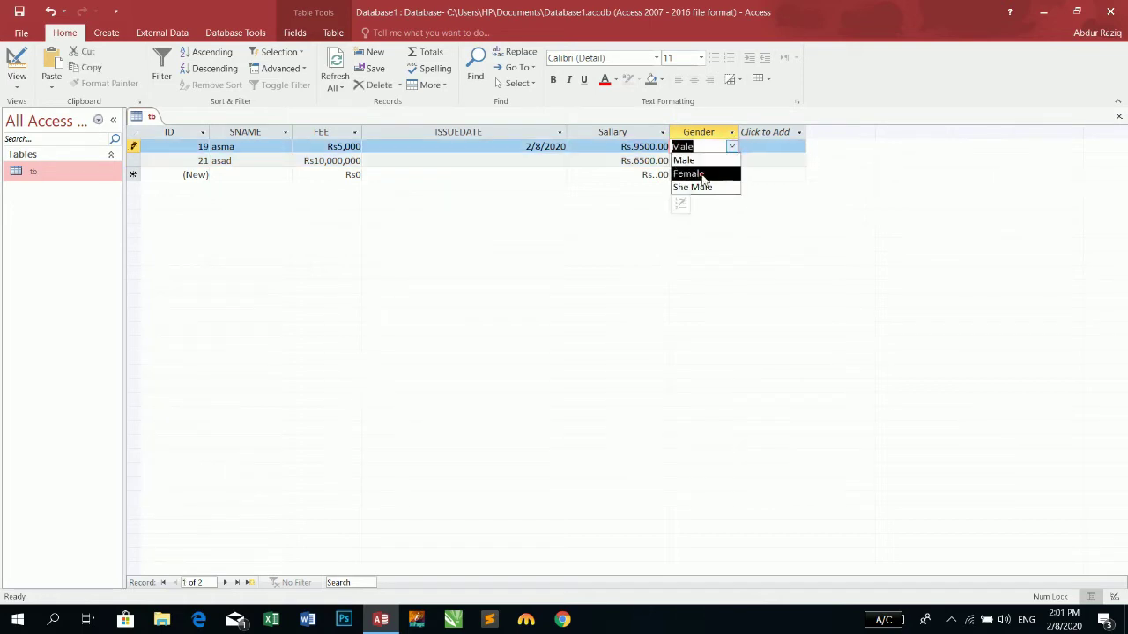
{"action": "left_click", "coordinate": [704, 180]}
Set the second record's Gender to Male from its lookup values and move on to the new record.
{"action": "left_click", "coordinate": [725, 161]}
{"action": "left_click", "coordinate": [733, 160]}
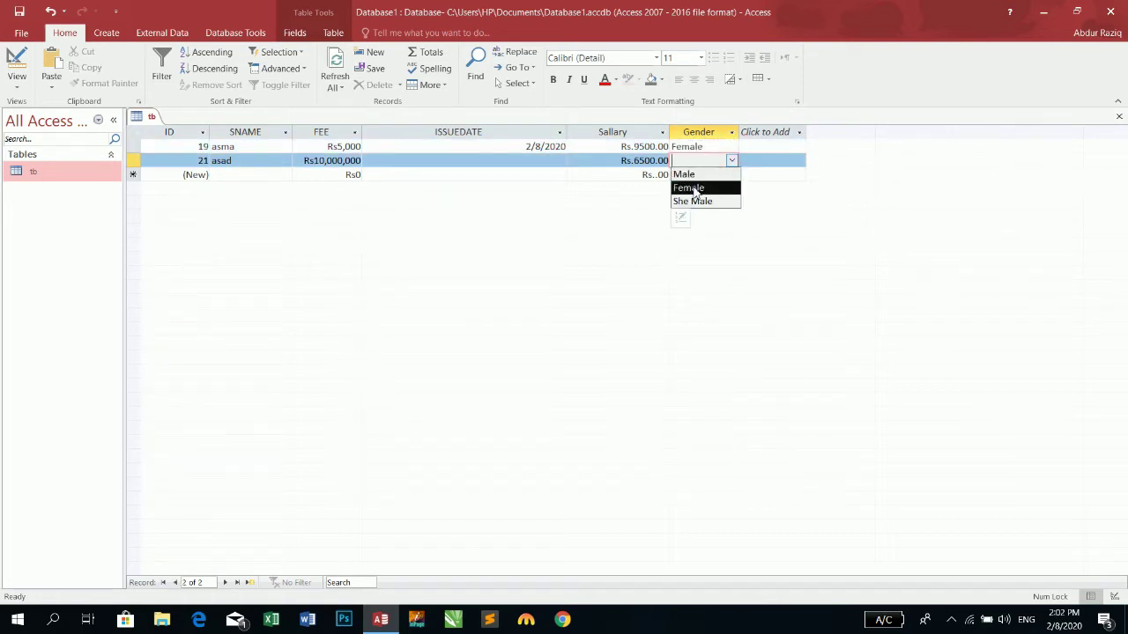
{"action": "left_click", "coordinate": [702, 175]}
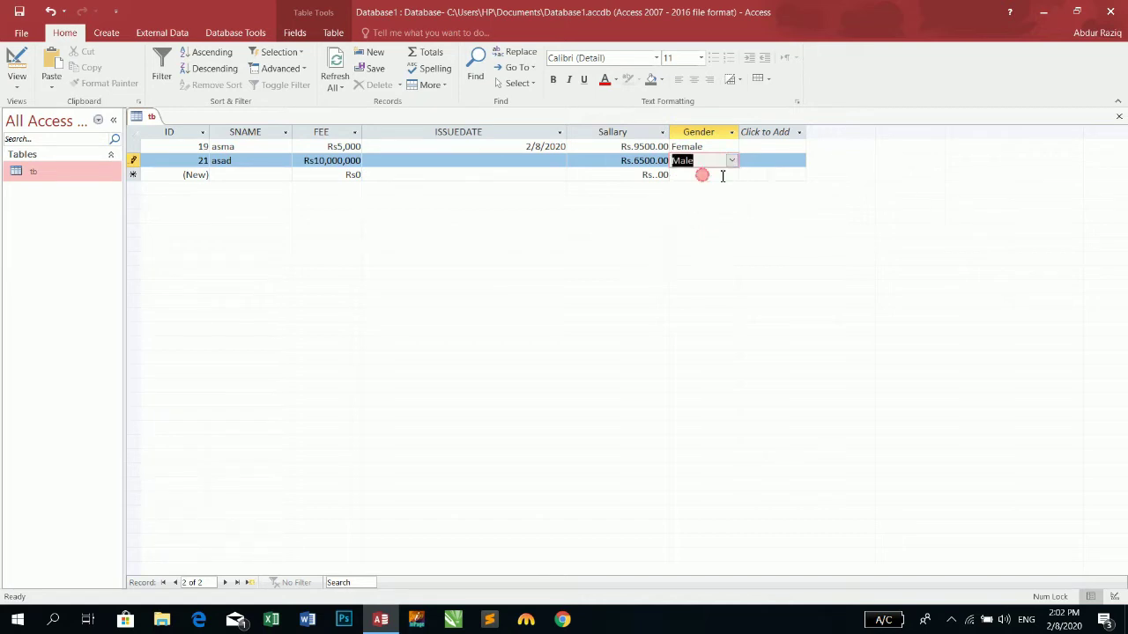
{"action": "key", "text": "Tab"}
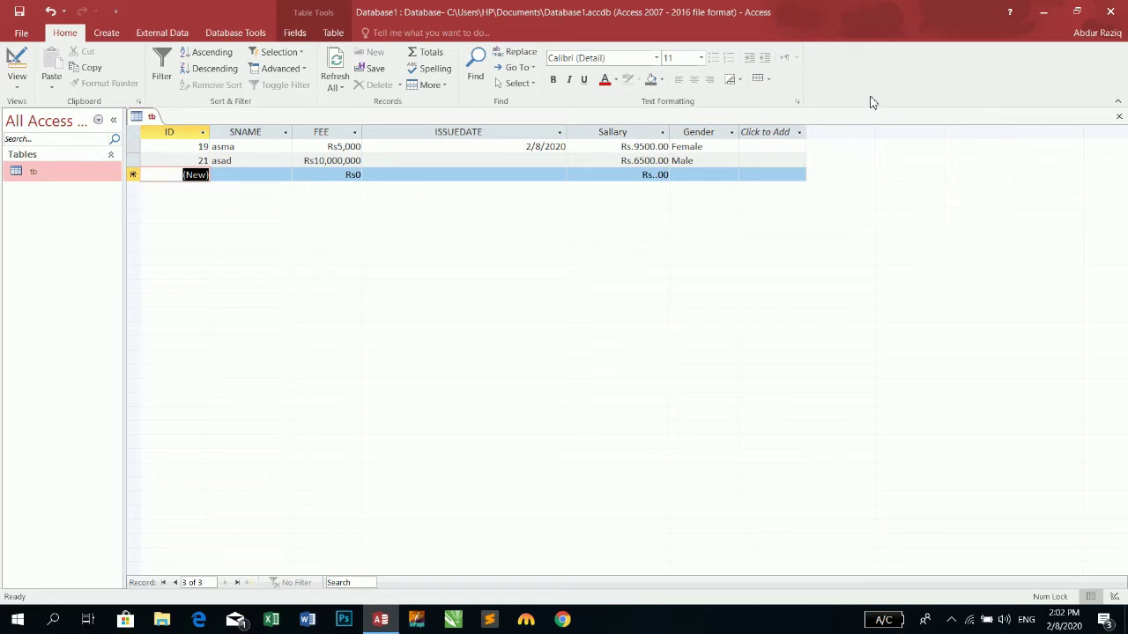
Return to Design view and insert a field named Address above FEE.
{"action": "left_click", "coordinate": [17, 63]}
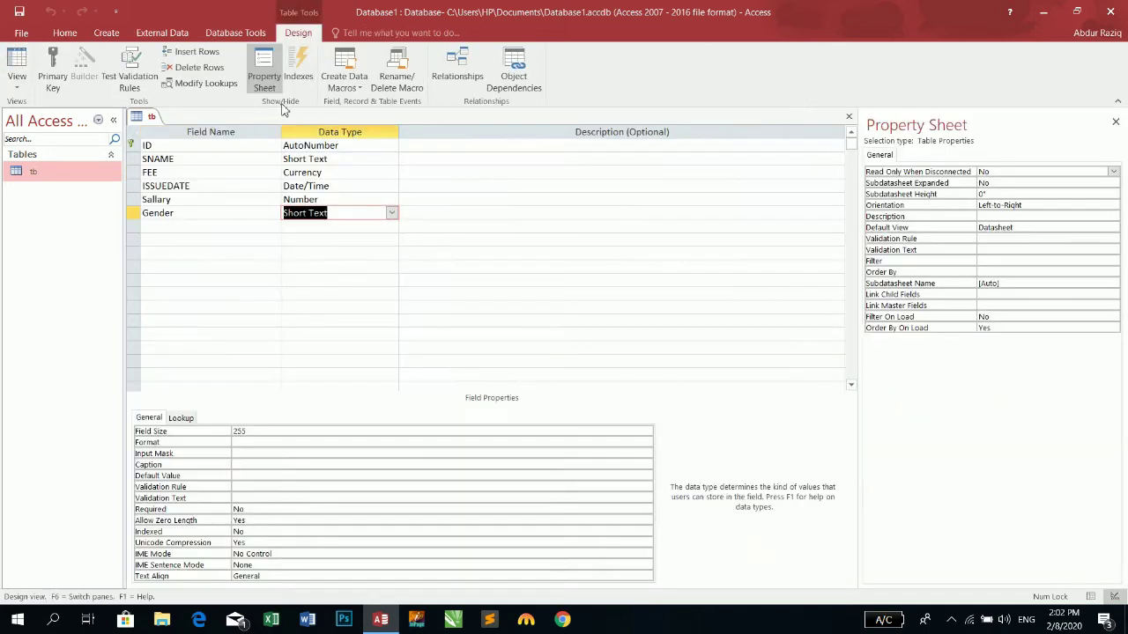
{"action": "right_click", "coordinate": [188, 173]}
{"action": "left_click", "coordinate": [224, 245]}
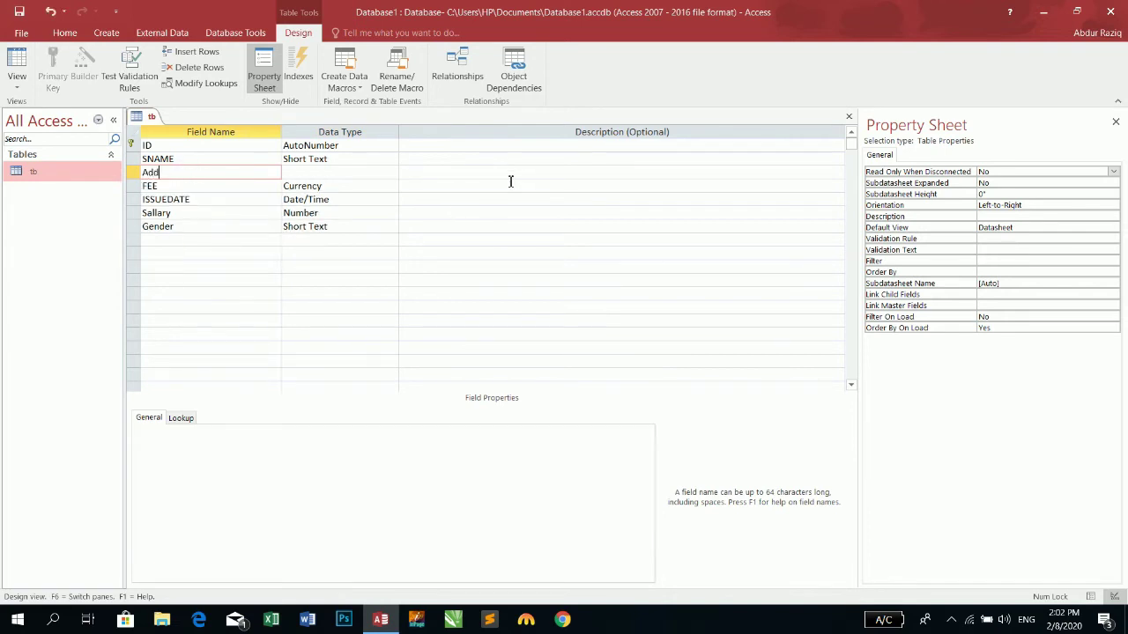
{"action": "key", "text": "Tab"}
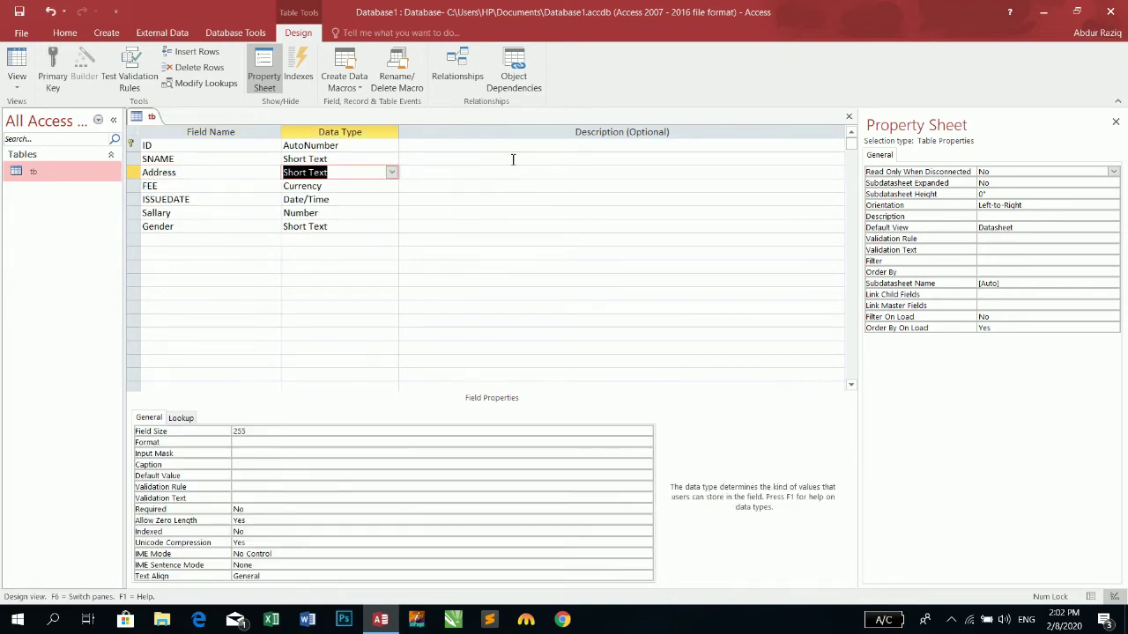
Start the Lookup Wizard for the Address field, choosing to type in the wanted values.
{"action": "left_click", "coordinate": [392, 172]}
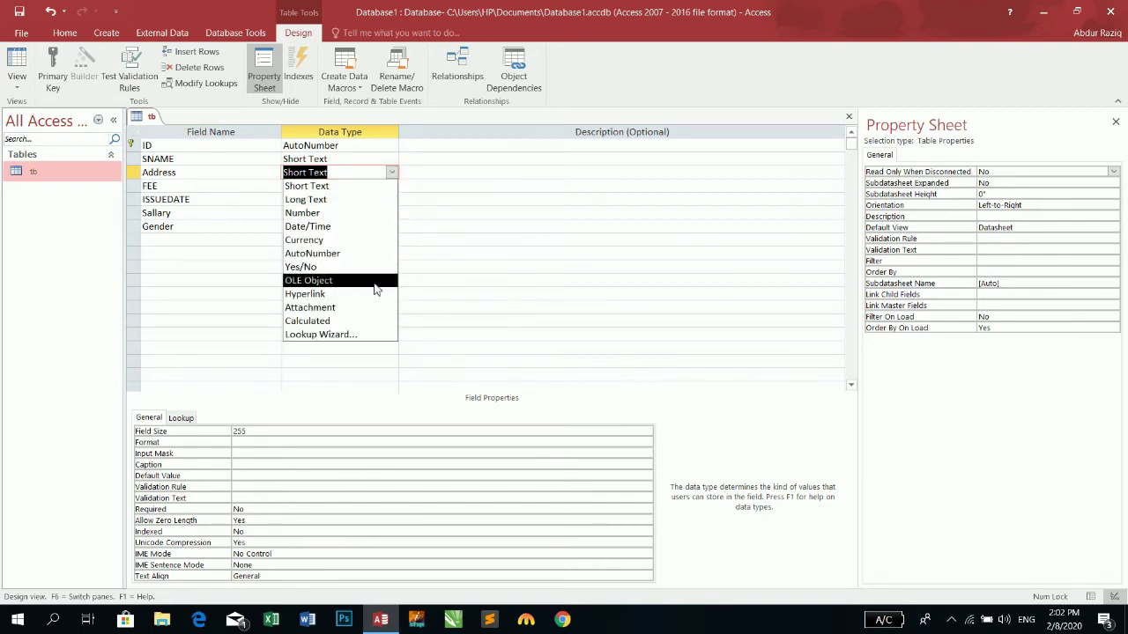
{"action": "left_click", "coordinate": [330, 334]}
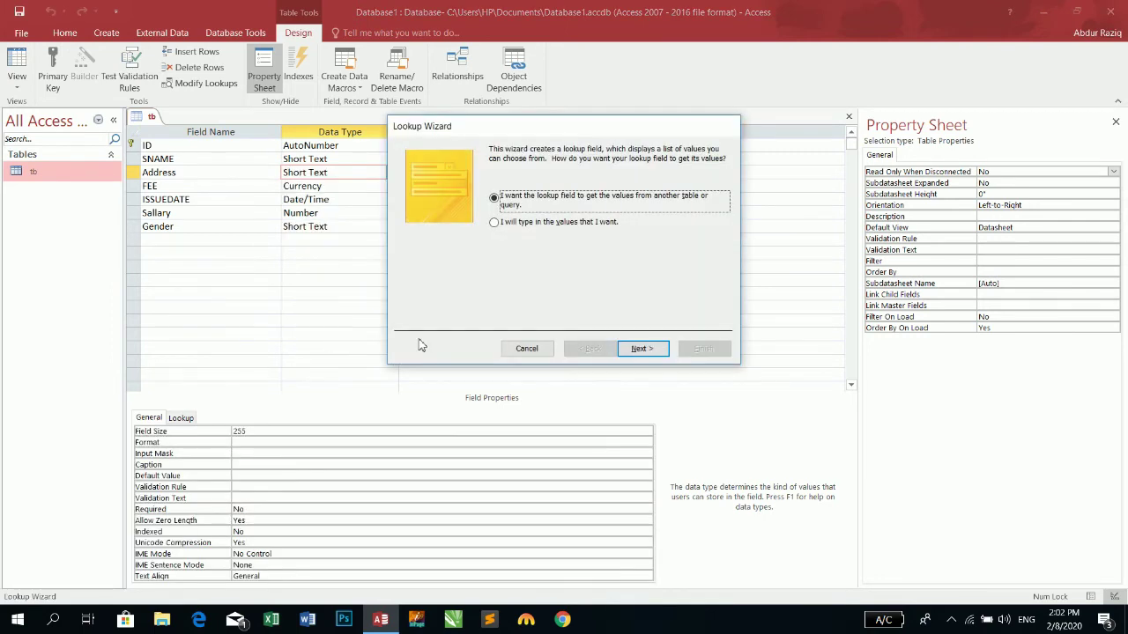
{"action": "left_click", "coordinate": [569, 223]}
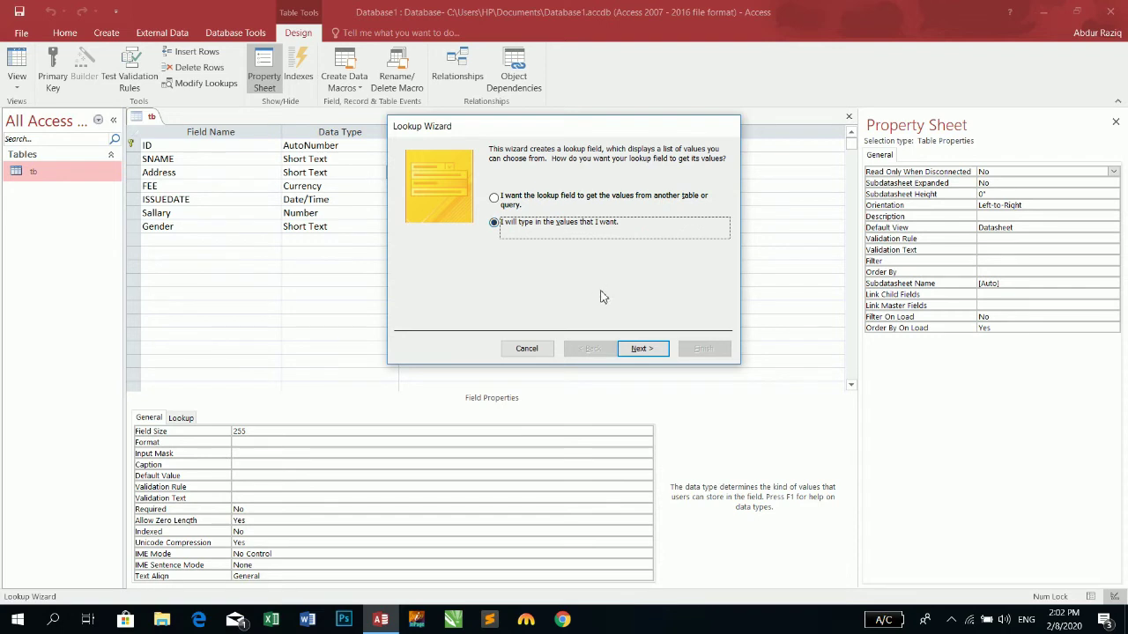
{"action": "left_click", "coordinate": [643, 349]}
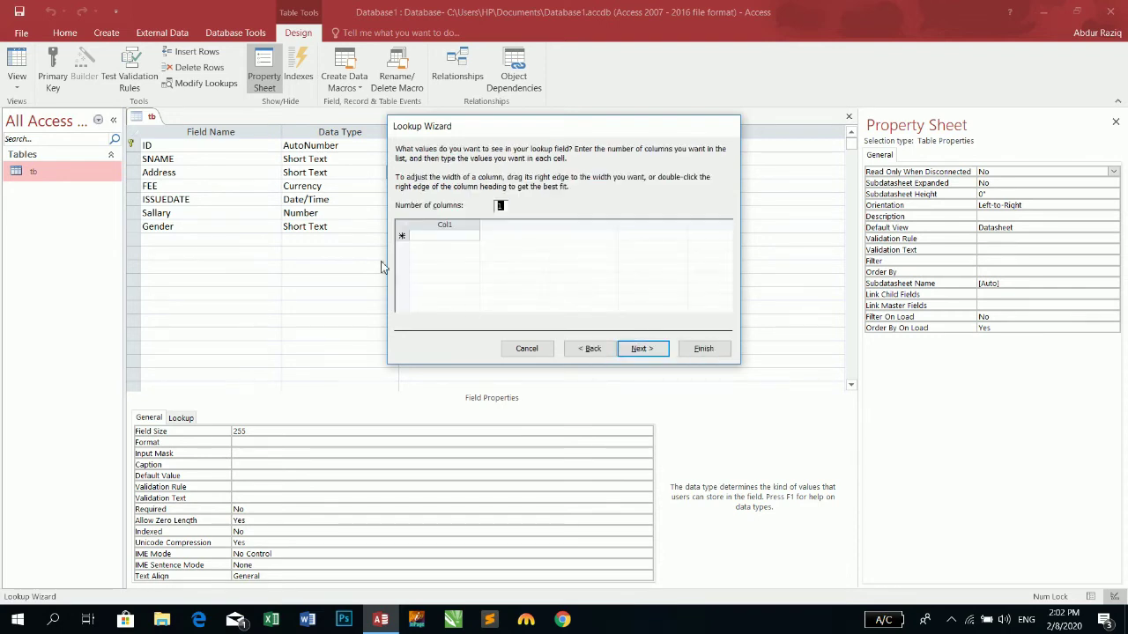
Enter Peshawar, Sadda, Rawalpindi and Parachinar as the Address lookup values, finish the wizard and save the table.
{"action": "left_click", "coordinate": [433, 234]}
{"action": "type", "text": "Feshawa"}
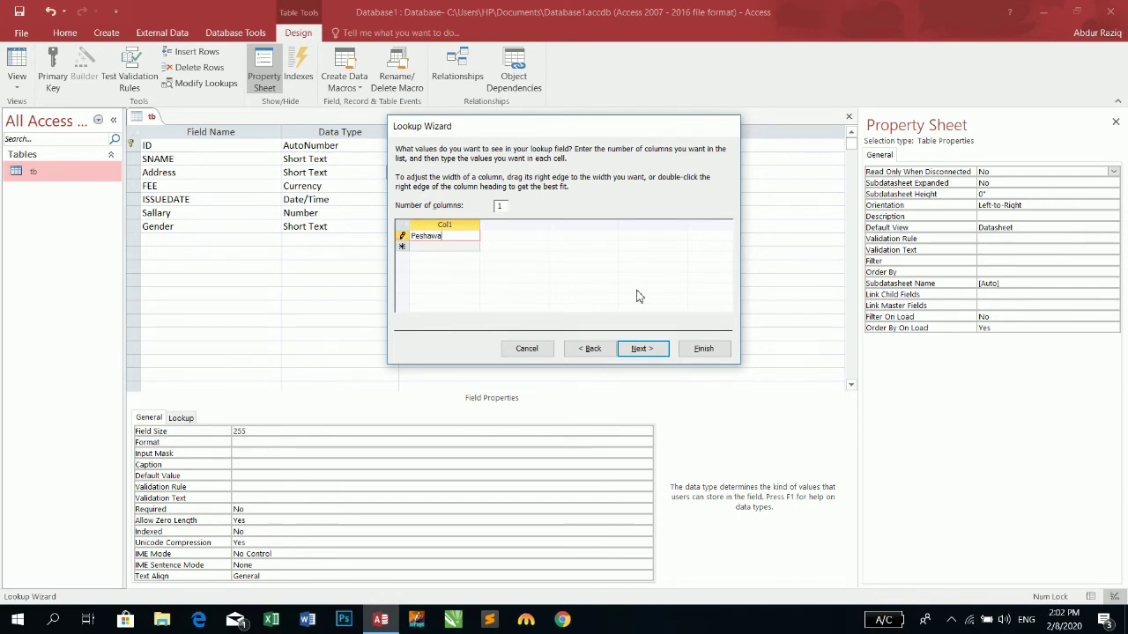
{"action": "type", "text": "r"}
{"action": "key", "text": "Return"}
{"action": "type", "text": "Sadda"}
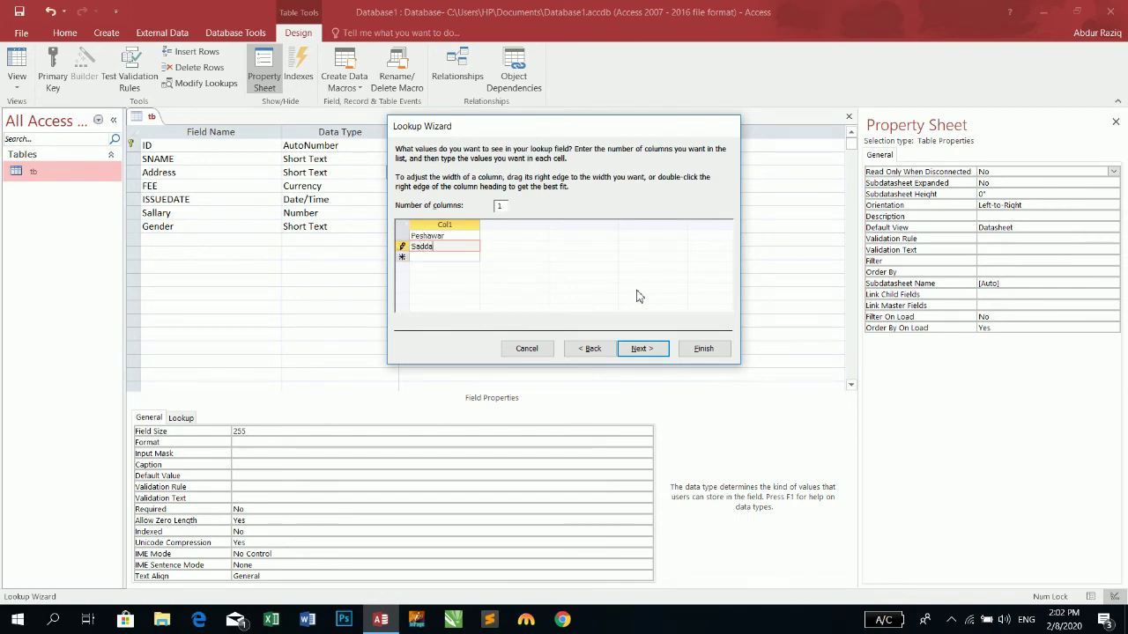
{"action": "key", "text": "Return"}
{"action": "type", "text": "Rawalpindi"}
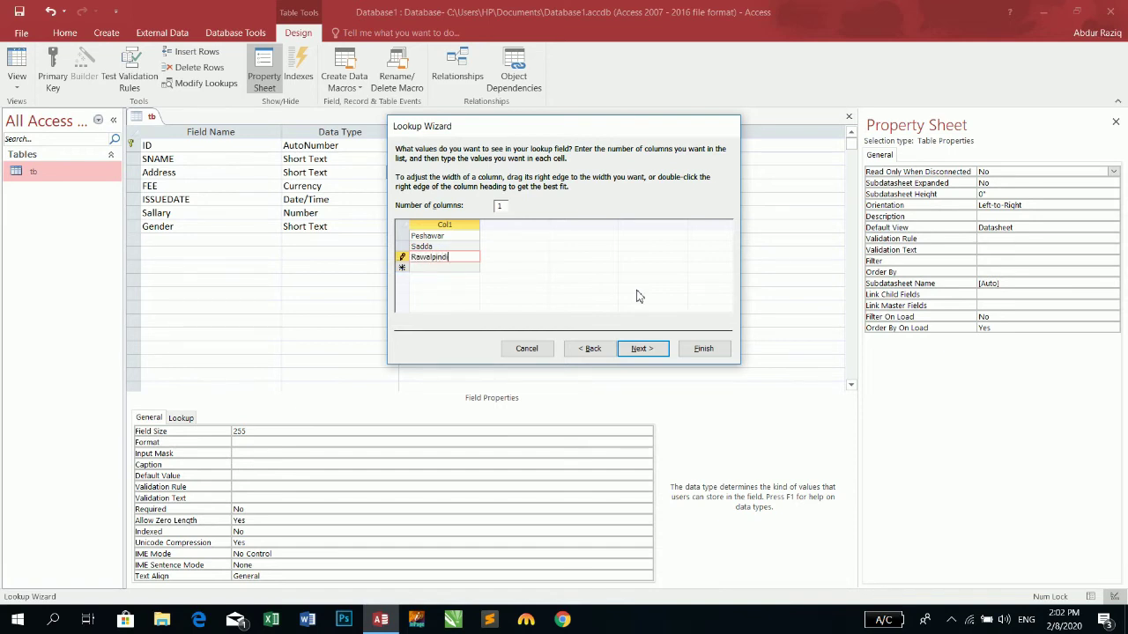
{"action": "key", "text": "Return"}
{"action": "type", "text": "Parachinar"}
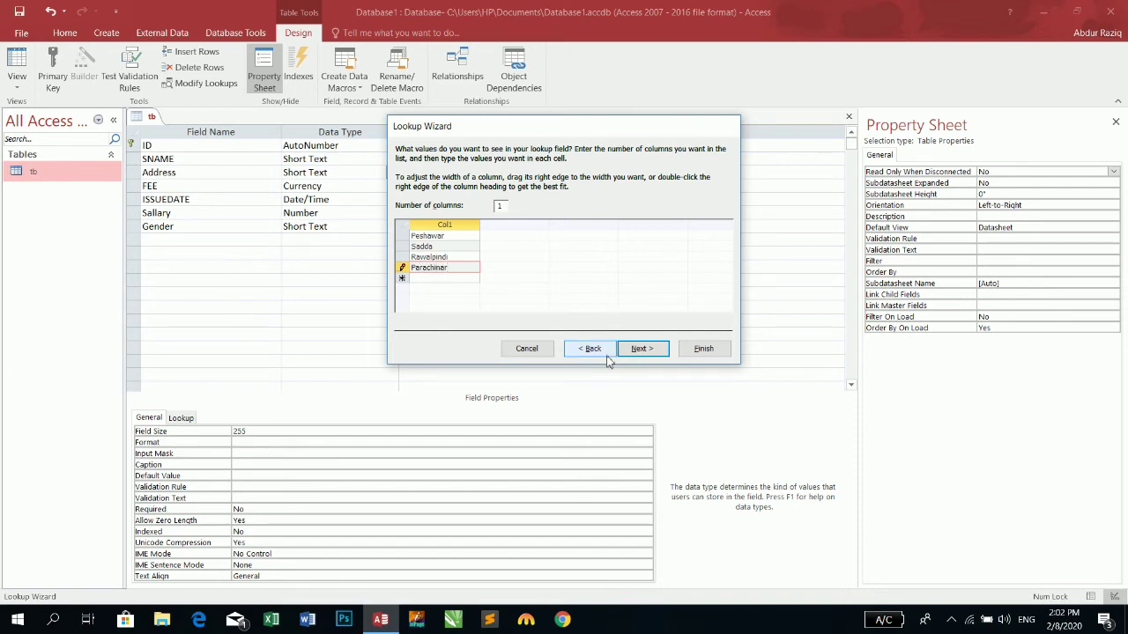
{"action": "left_click", "coordinate": [641, 348]}
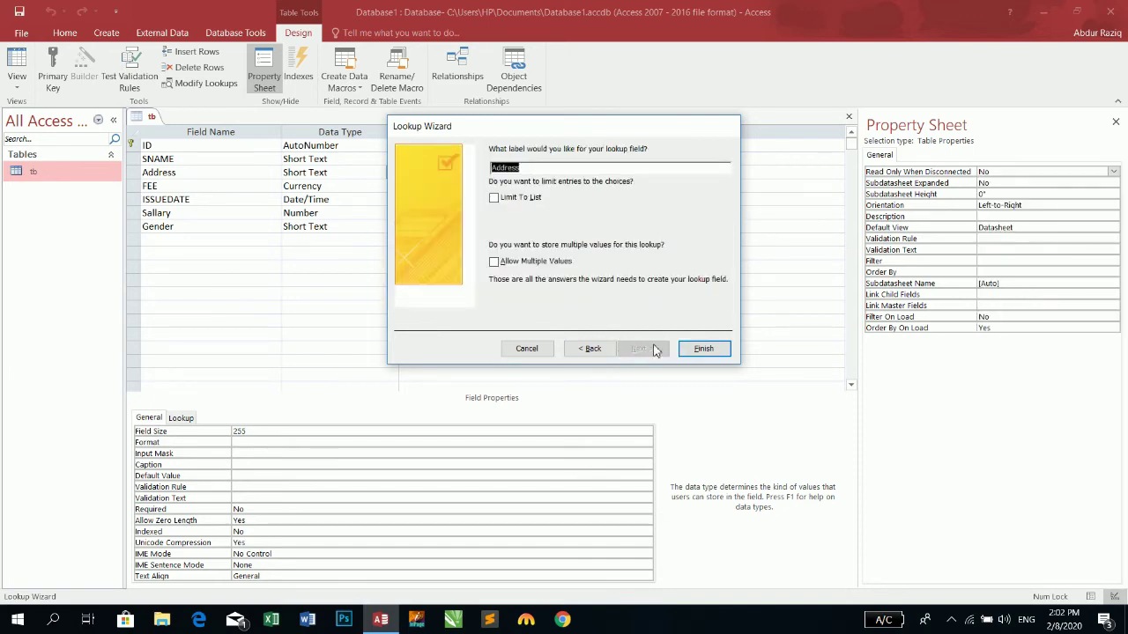
{"action": "left_click", "coordinate": [703, 349]}
{"action": "left_click", "coordinate": [19, 11]}
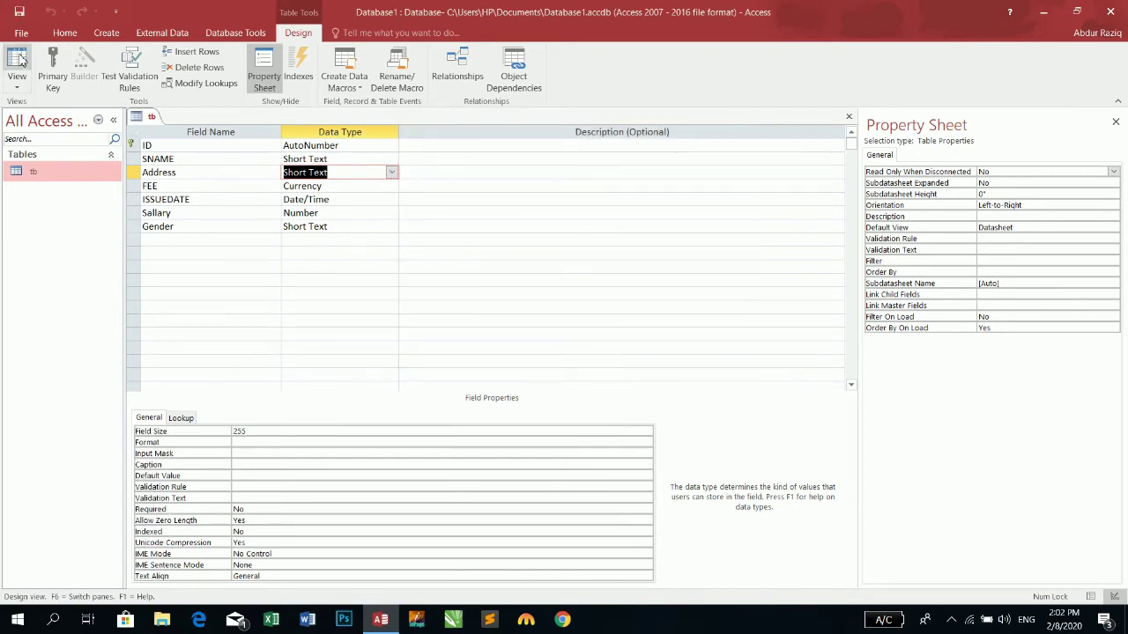
In Datasheet view, set Address to Peshawar for the first record and Sadda for the second.
{"action": "left_click", "coordinate": [16, 60]}
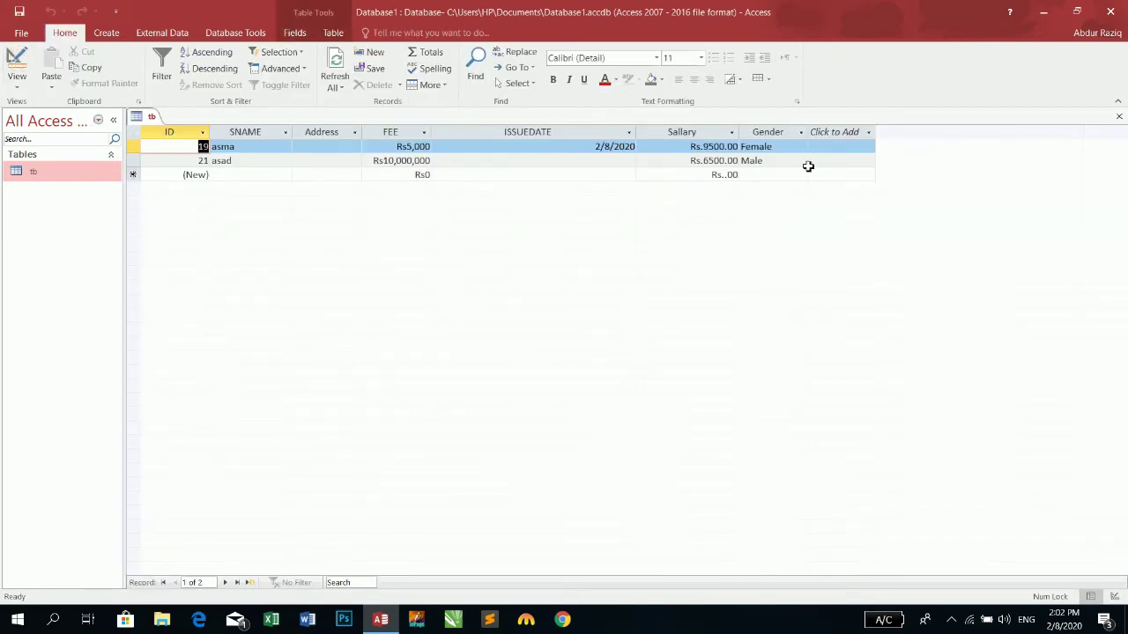
{"action": "left_click", "coordinate": [776, 147]}
{"action": "left_click", "coordinate": [328, 146]}
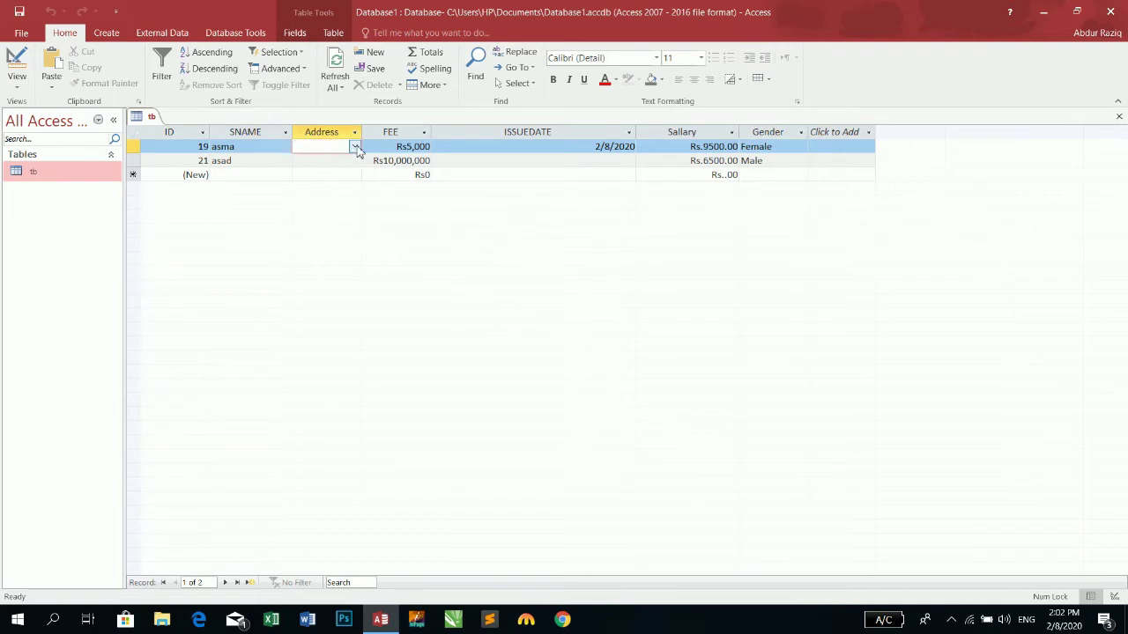
{"action": "left_click", "coordinate": [354, 146]}
{"action": "left_click", "coordinate": [347, 161]}
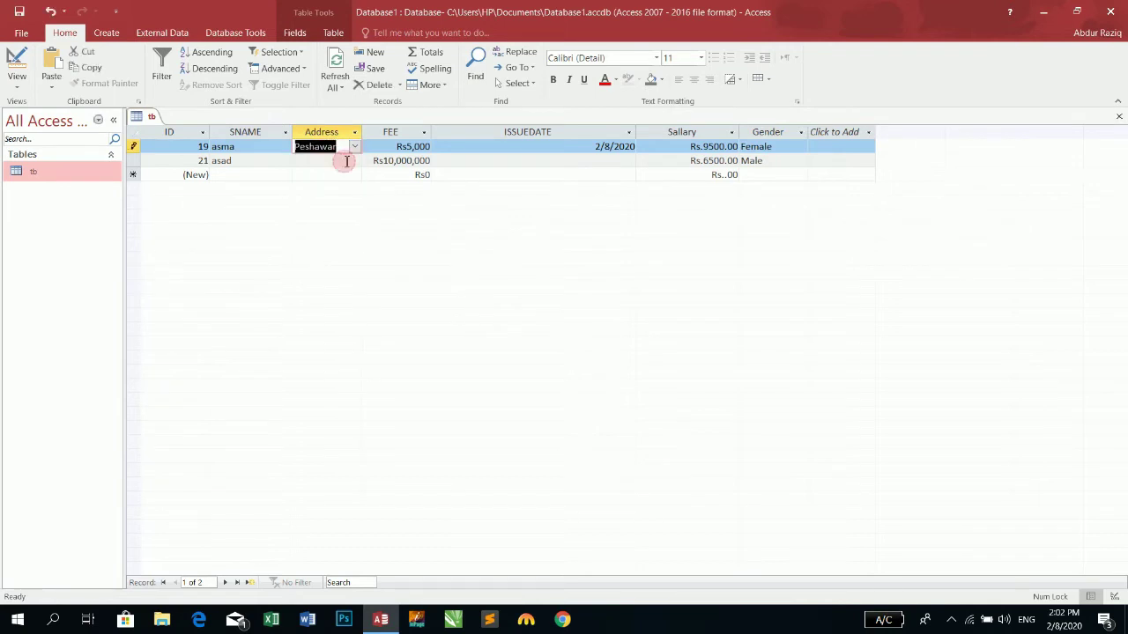
{"action": "left_click", "coordinate": [347, 161]}
{"action": "left_click", "coordinate": [354, 161]}
{"action": "left_click", "coordinate": [330, 183]}
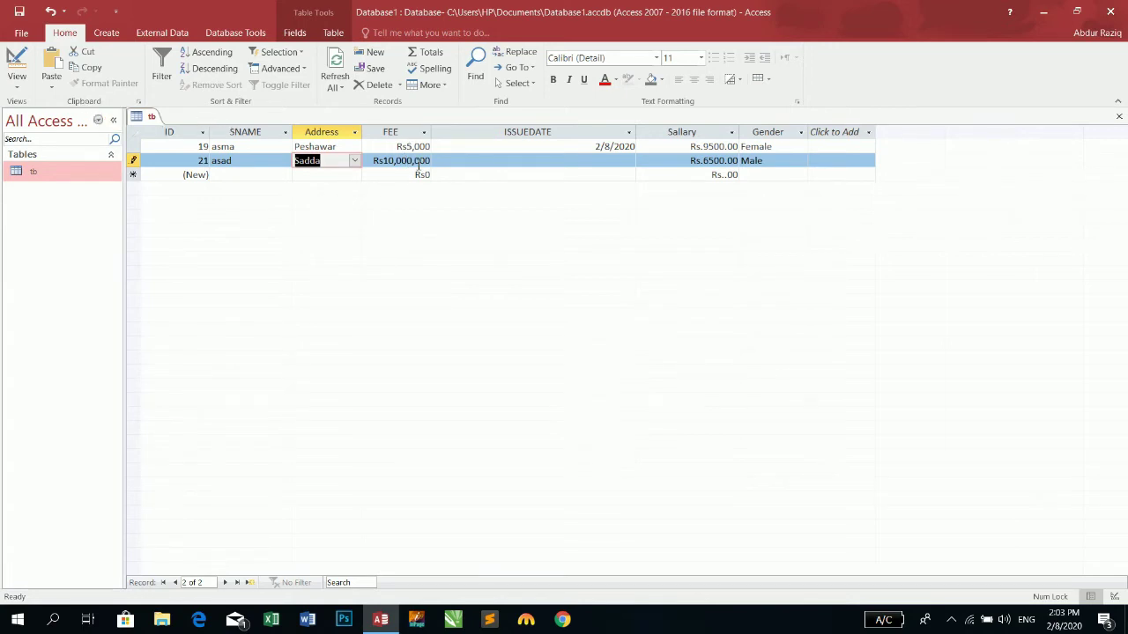
Try to change the second record's FEE to 6,800.
{"action": "left_click_drag", "start_coordinate": [382, 161], "coordinate": [414, 160]}
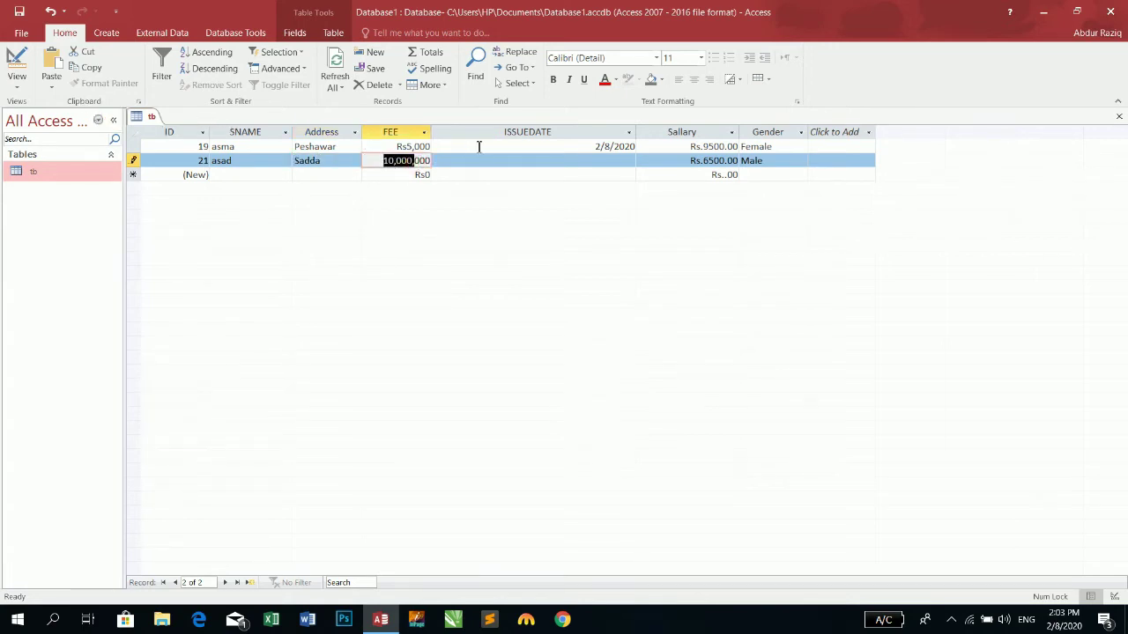
{"action": "type", "text": "6,800"}
{"action": "key", "text": "Return"}
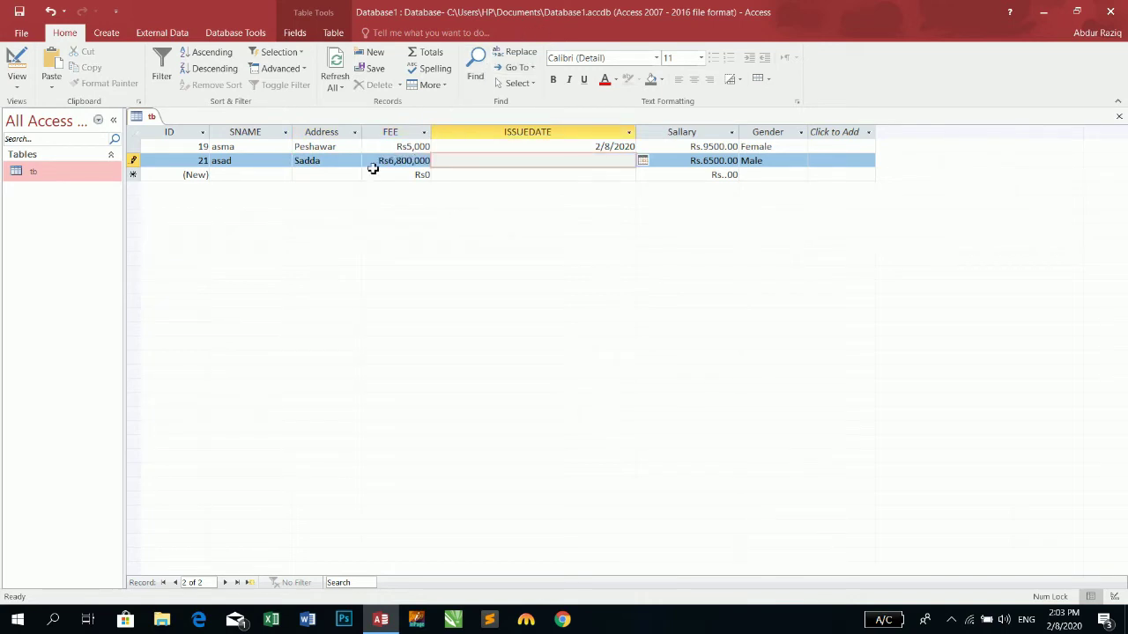
Replace the second record's entire FEE value with 3000.
{"action": "left_click_drag", "start_coordinate": [373, 162], "coordinate": [505, 161]}
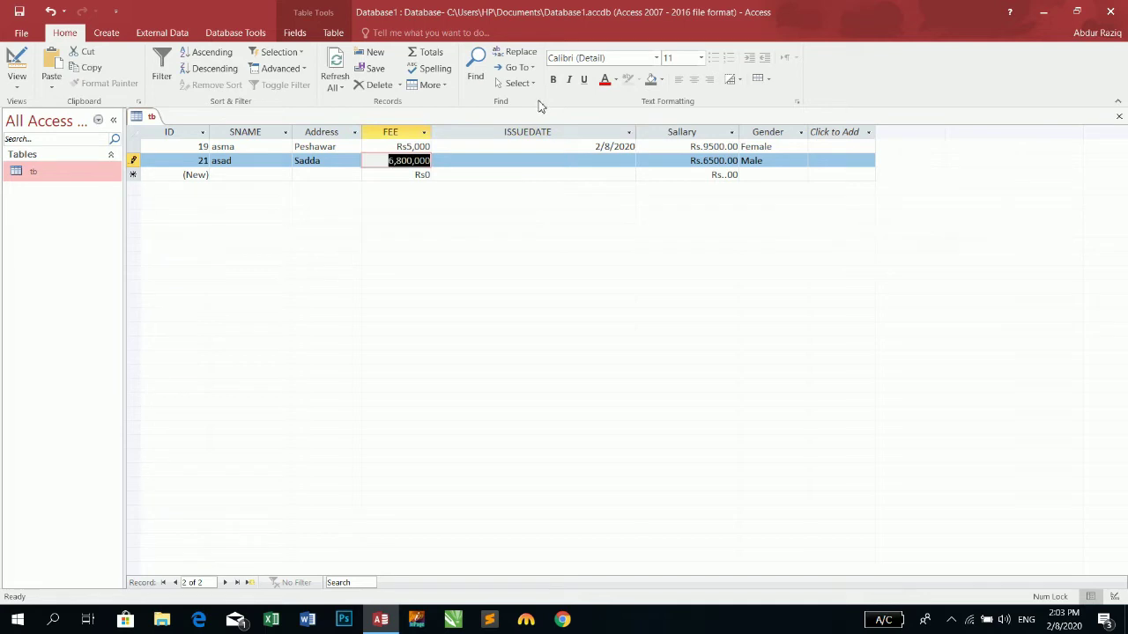
{"action": "type", "text": "3,0"}
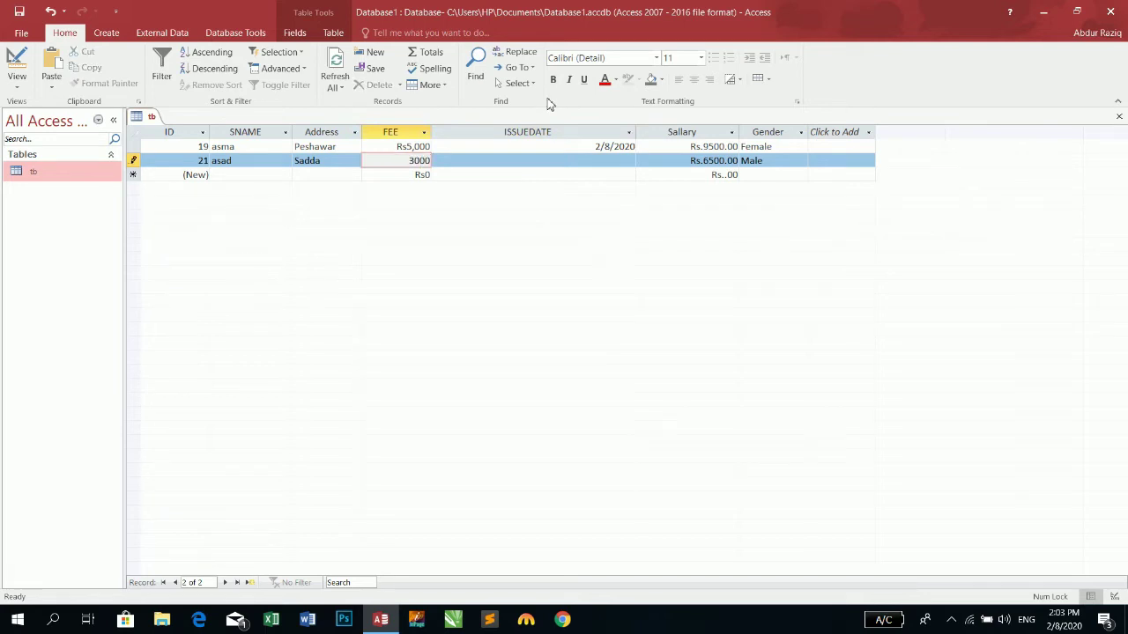
{"action": "type", "text": "00"}
{"action": "key", "text": "Tab"}
Return to Design view and examine the Lookup and General properties of the Gender field.
{"action": "left_click", "coordinate": [16, 62]}
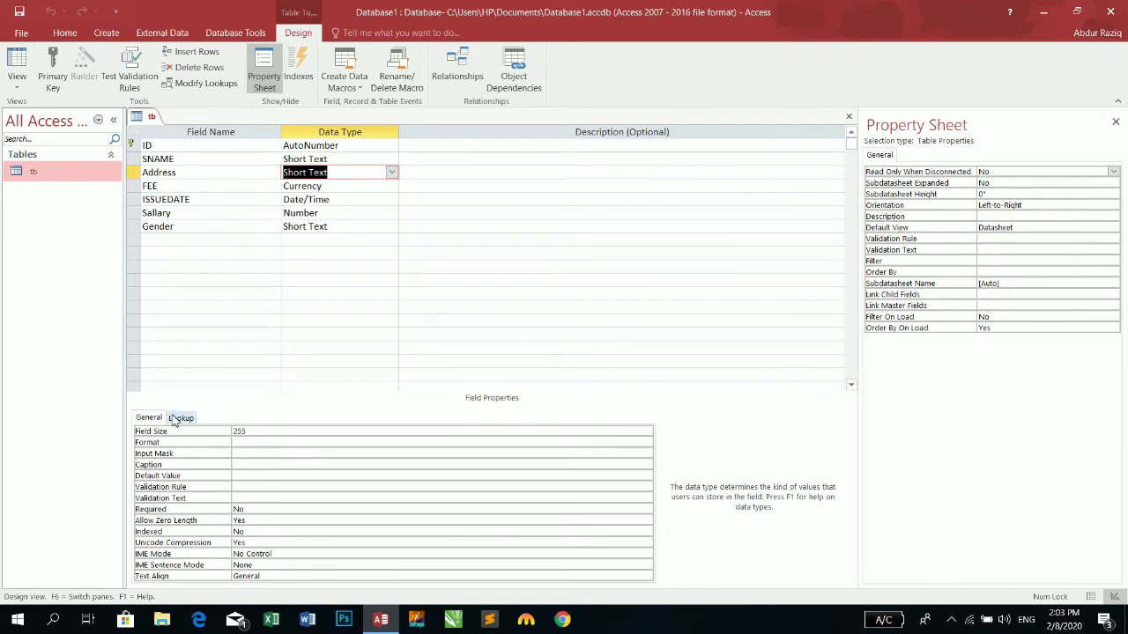
{"action": "left_click", "coordinate": [342, 225]}
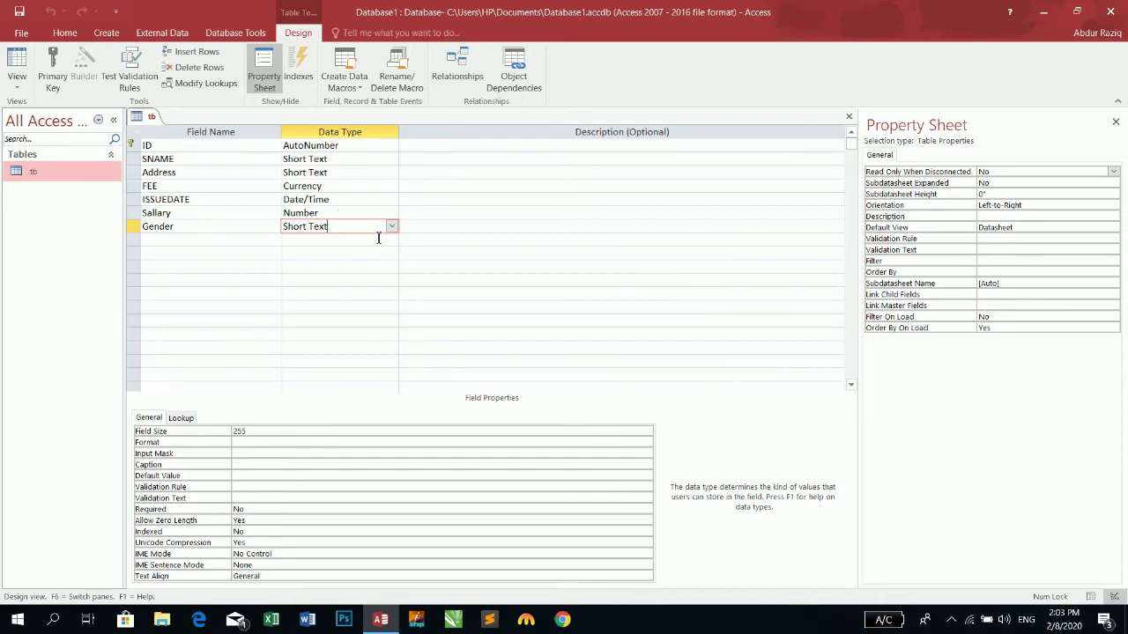
{"action": "left_click", "coordinate": [183, 419]}
{"action": "left_click", "coordinate": [148, 419]}
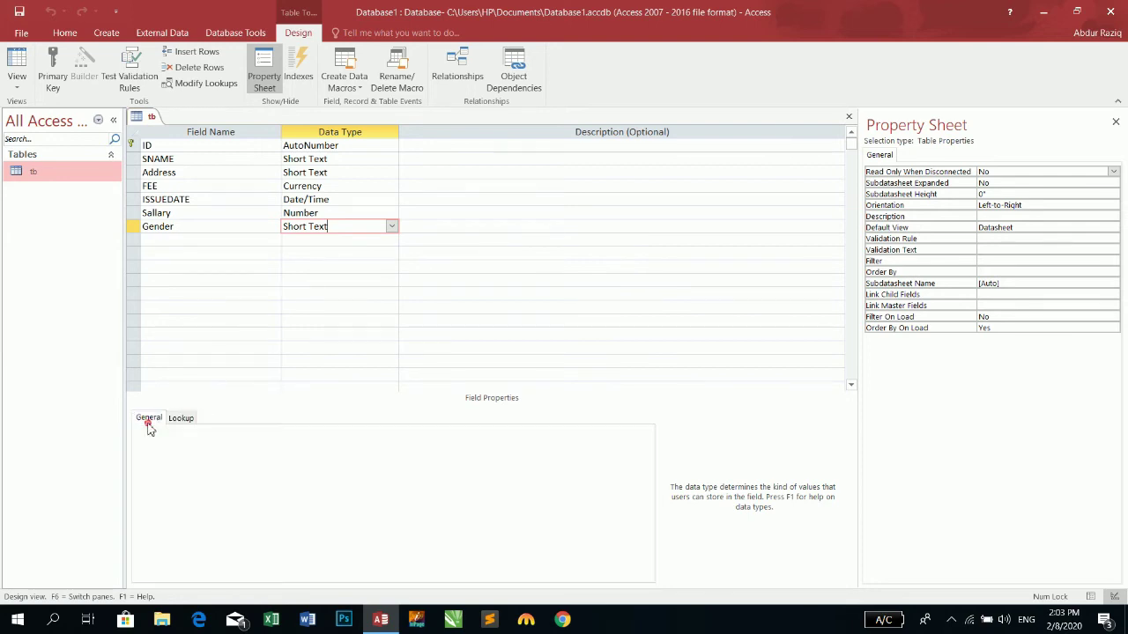
Review Gender's Lookup properties and available data types, and view the first record's Gender choices in Datasheet view.
{"action": "left_click", "coordinate": [180, 417]}
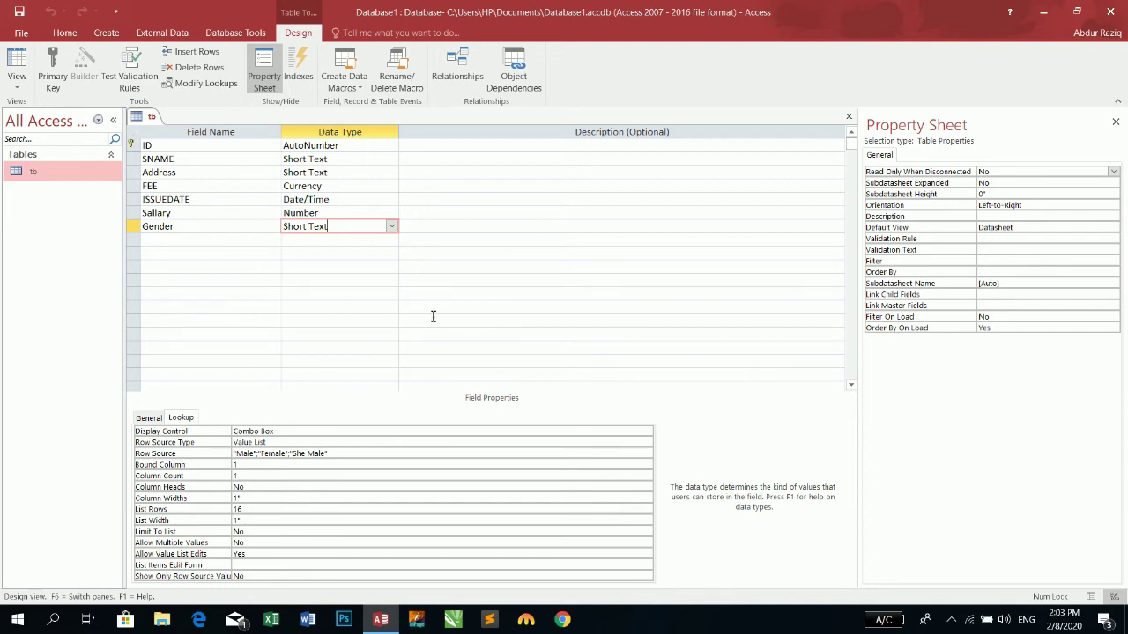
{"action": "left_click", "coordinate": [391, 227]}
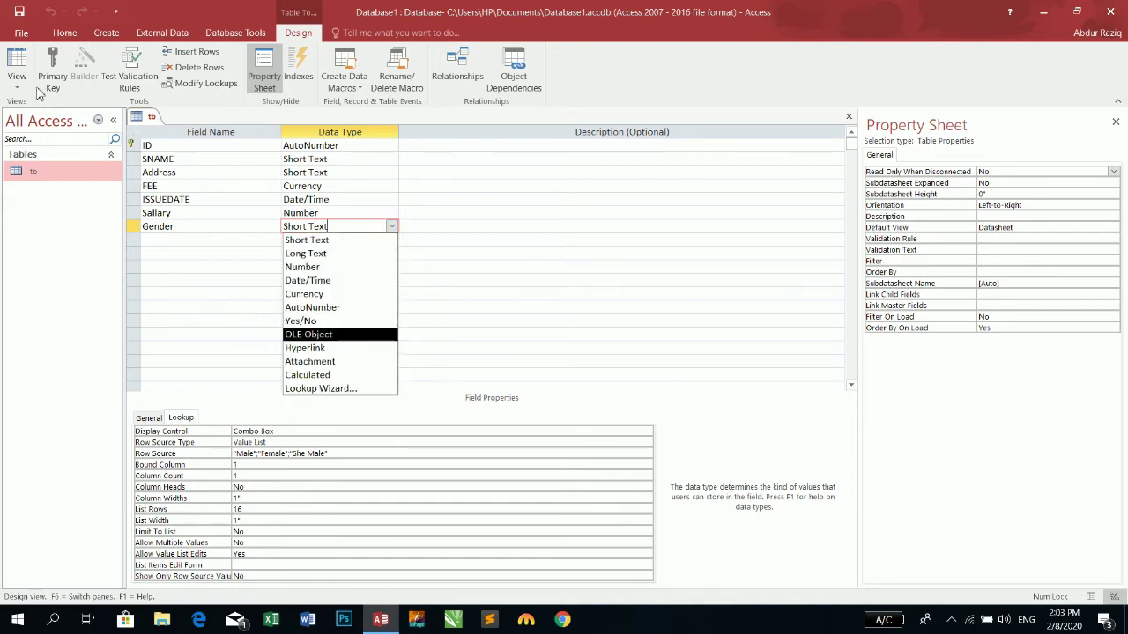
{"action": "left_click", "coordinate": [20, 60]}
{"action": "left_click", "coordinate": [20, 60]}
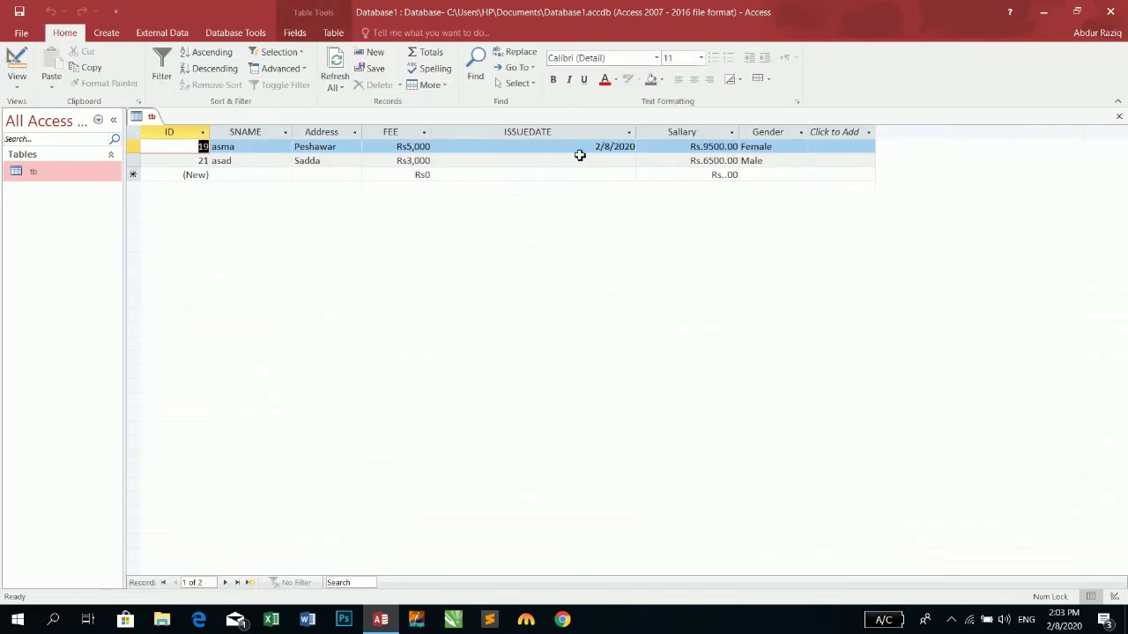
{"action": "left_click", "coordinate": [785, 147]}
{"action": "left_click", "coordinate": [801, 147]}
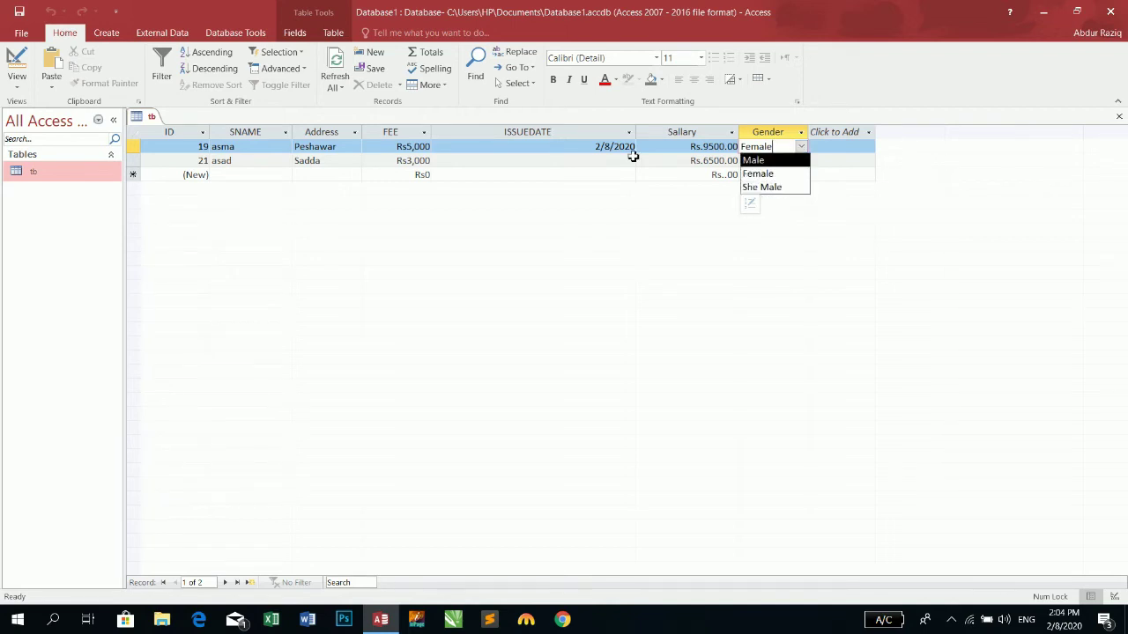
In Design view, change Gender's Display Control to Text Box and check the Gender cells of both records in Datasheet view.
{"action": "left_click", "coordinate": [17, 64]}
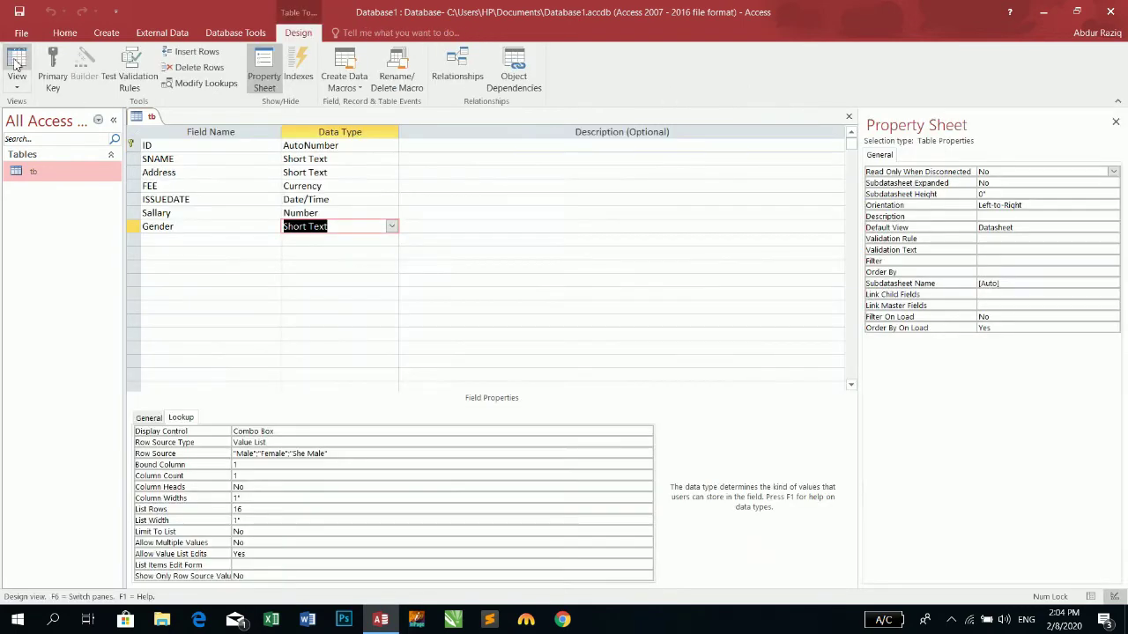
{"action": "left_click", "coordinate": [304, 431]}
{"action": "left_click", "coordinate": [646, 431]}
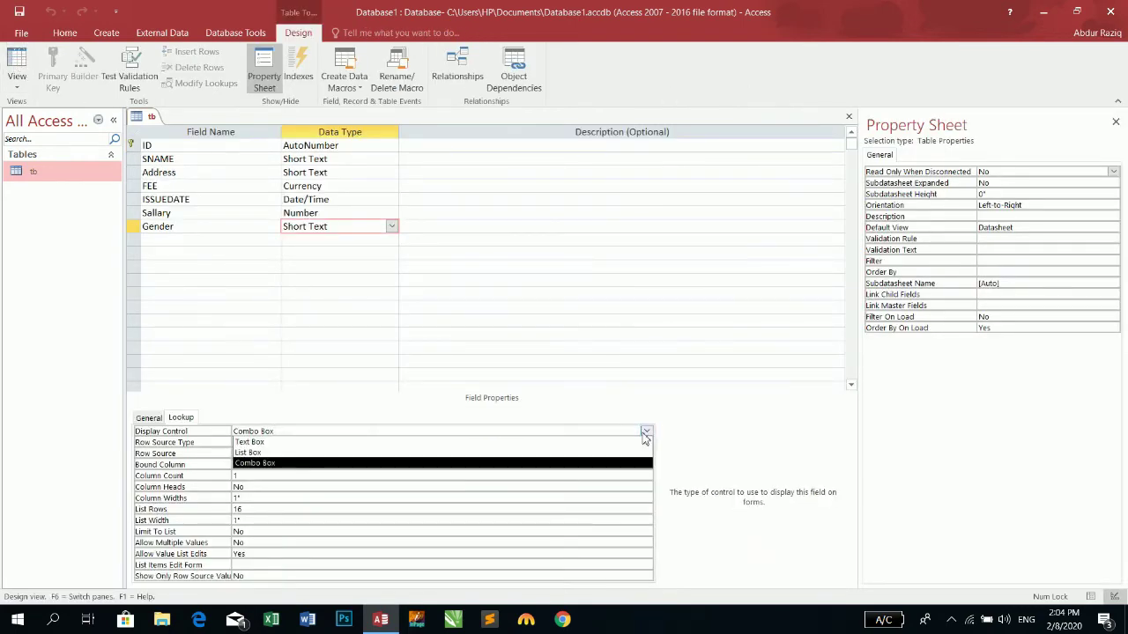
{"action": "left_click", "coordinate": [583, 445]}
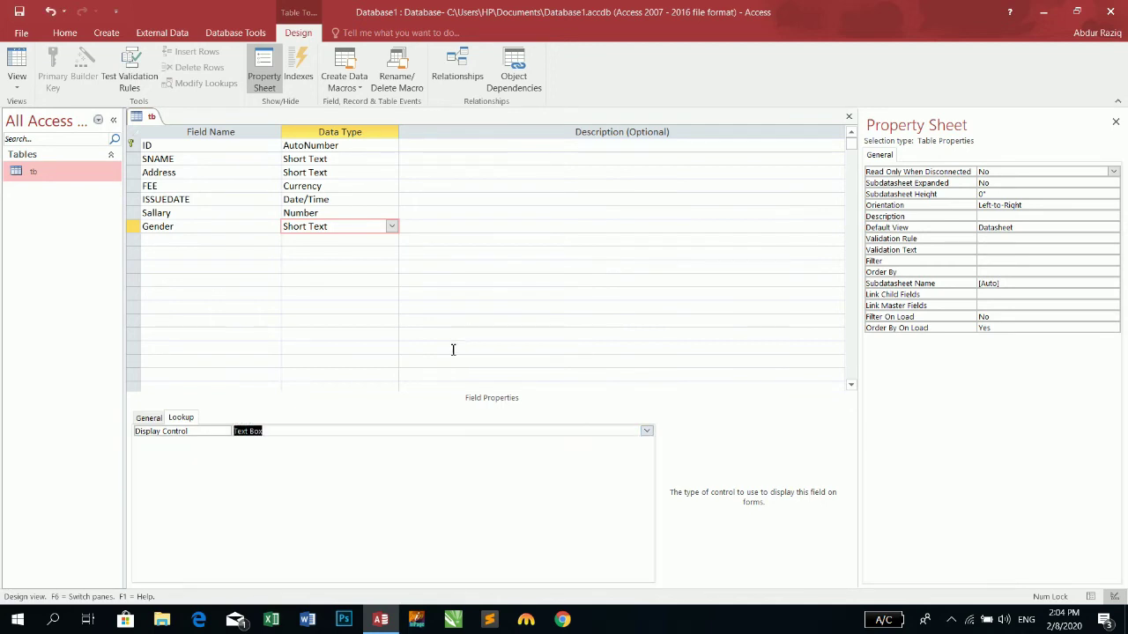
{"action": "left_click", "coordinate": [26, 55]}
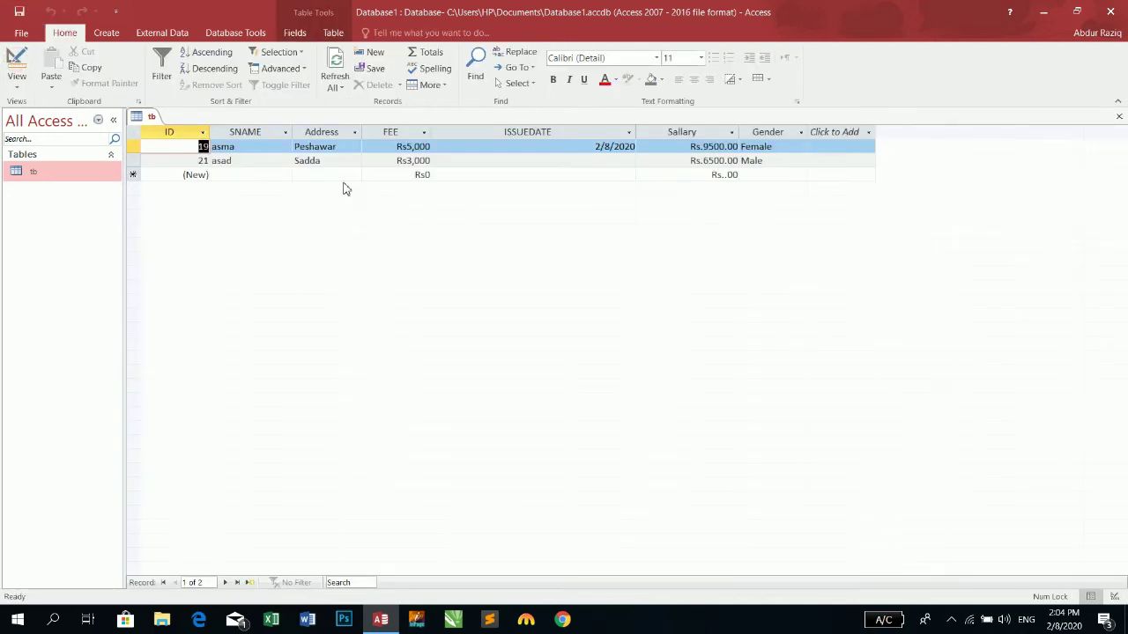
{"action": "left_click", "coordinate": [788, 147]}
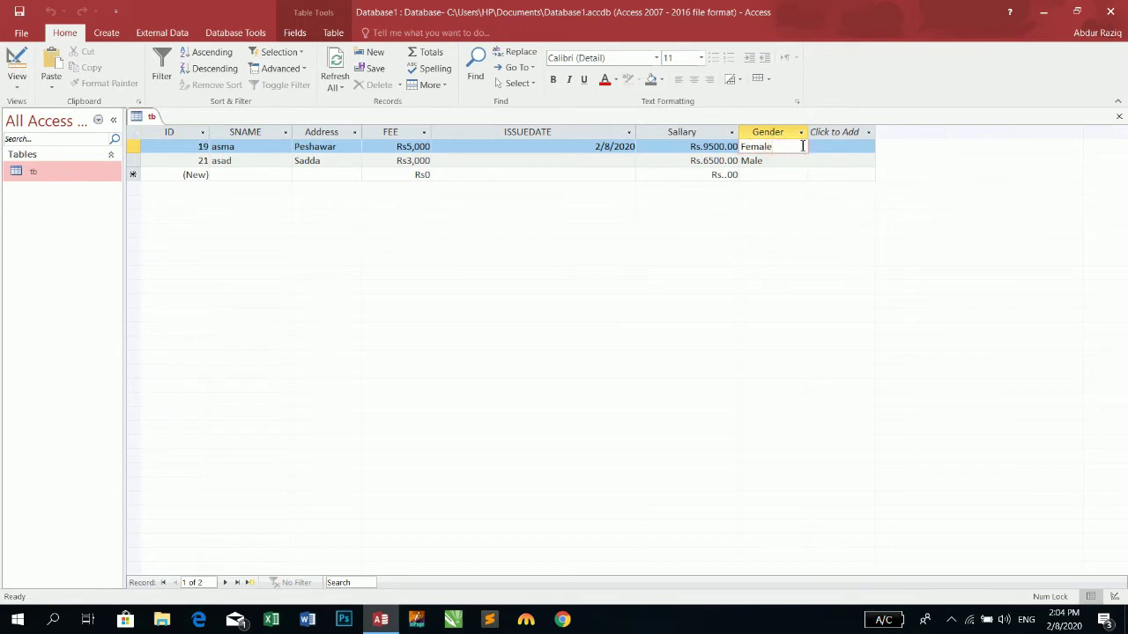
{"action": "left_click", "coordinate": [785, 165]}
{"action": "left_click", "coordinate": [774, 147]}
Set Gender's Display Control back to Combo Box in Design view, save the table, and check the Gender cell in Datasheet view.
{"action": "left_click", "coordinate": [12, 57]}
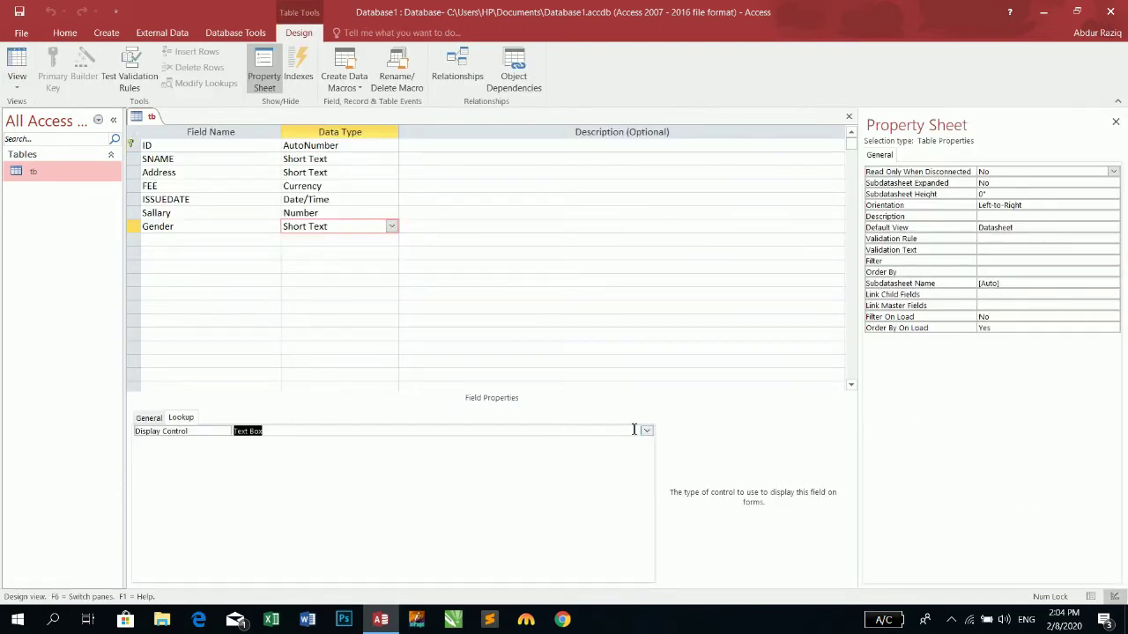
{"action": "left_click", "coordinate": [647, 432]}
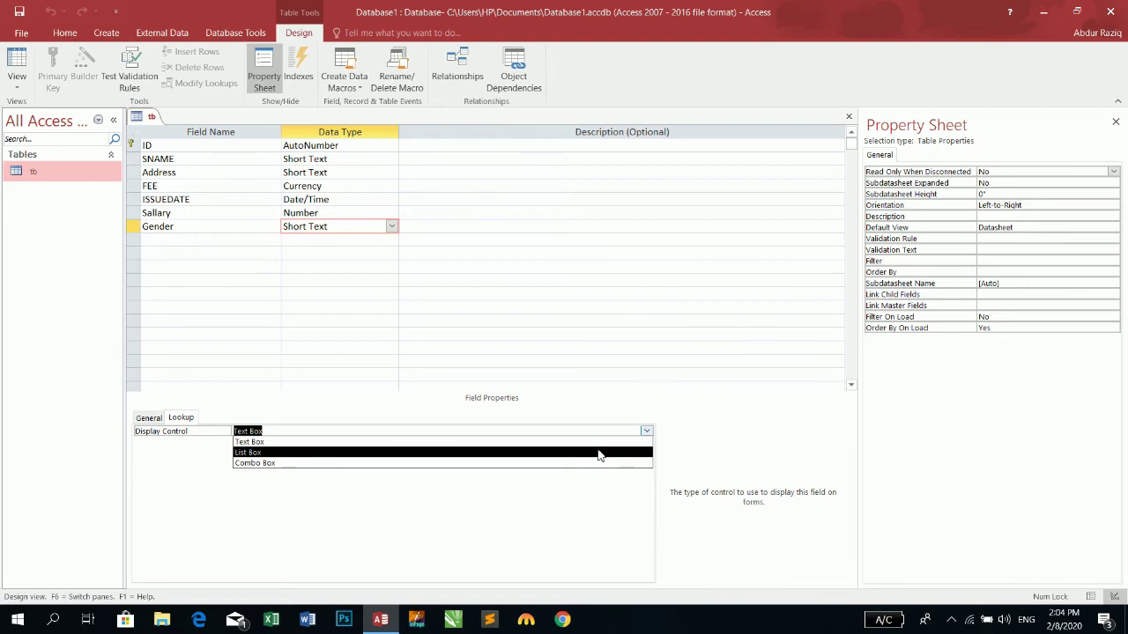
{"action": "left_click", "coordinate": [571, 462]}
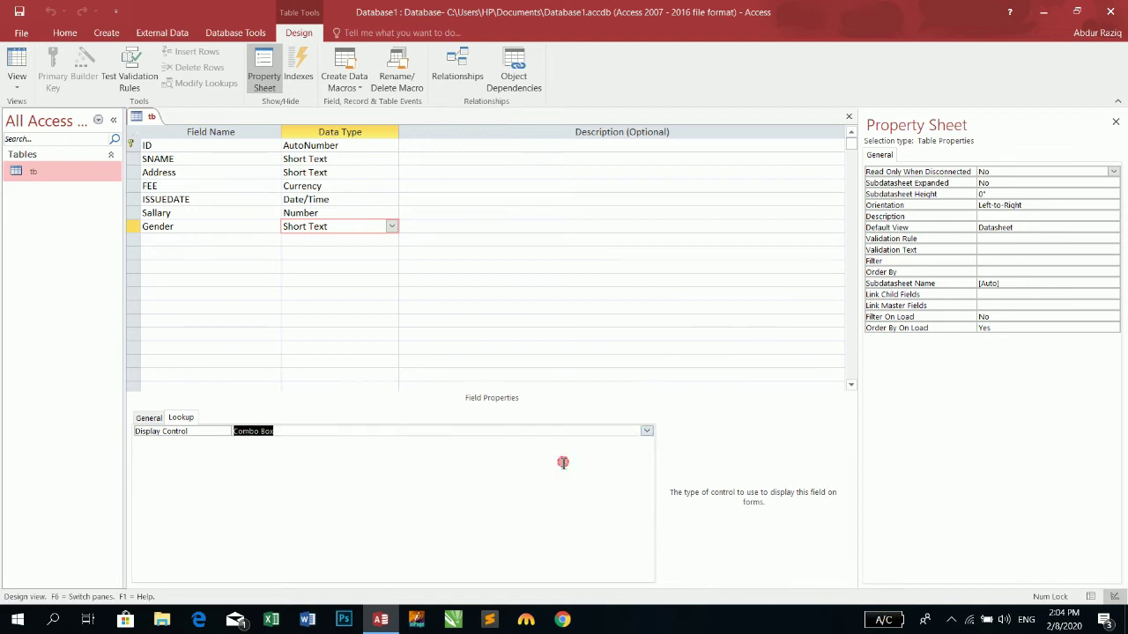
{"action": "left_click", "coordinate": [18, 12]}
{"action": "left_click", "coordinate": [16, 64]}
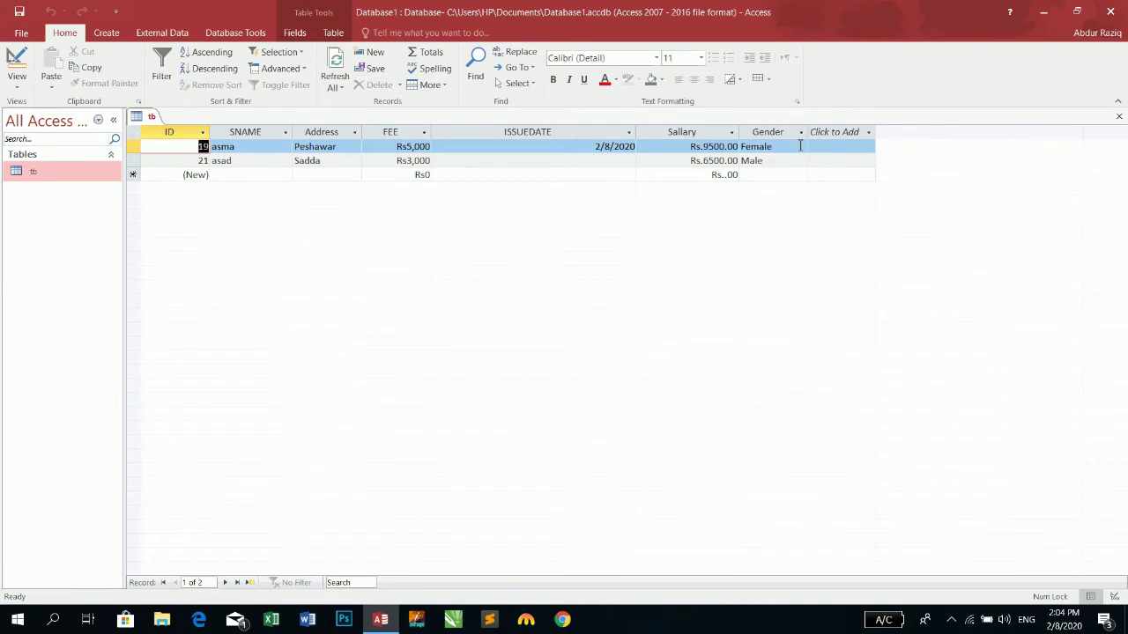
{"action": "left_click", "coordinate": [801, 147]}
{"action": "left_click", "coordinate": [575, 146]}
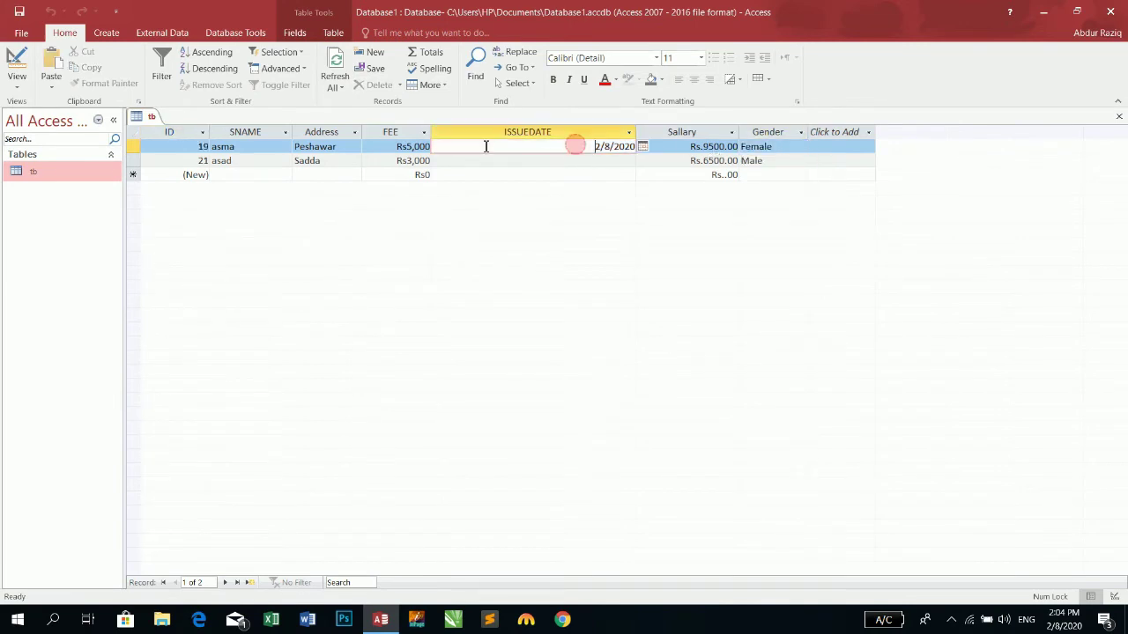
Change the first record's Address to Sadda using the lookup choices.
{"action": "left_click", "coordinate": [342, 146]}
{"action": "left_click", "coordinate": [354, 148]}
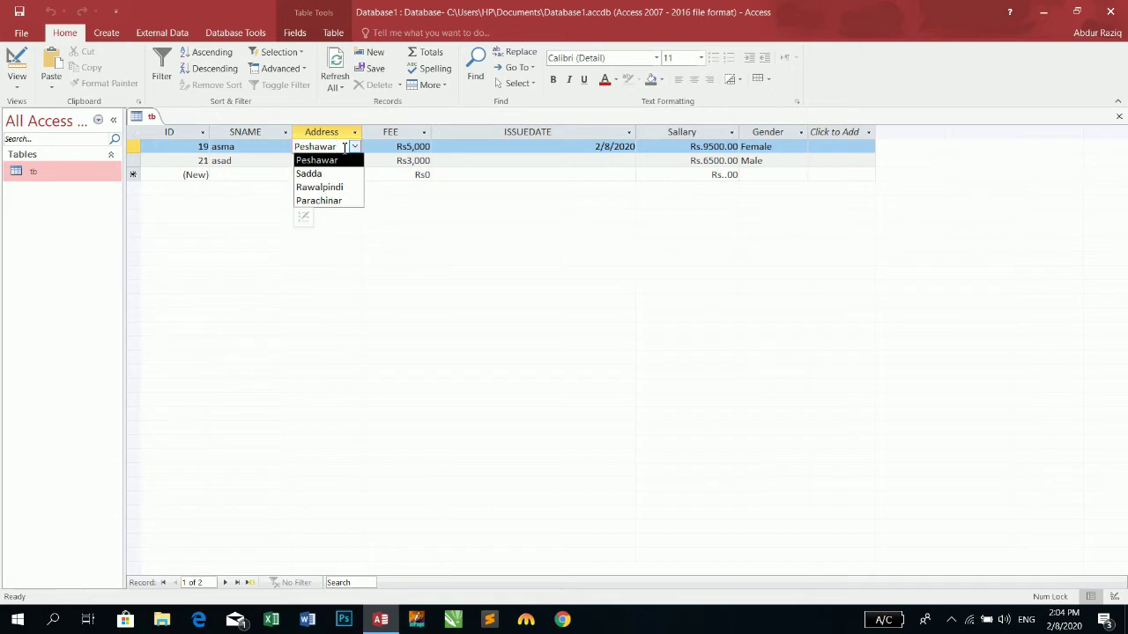
{"action": "left_click", "coordinate": [313, 173]}
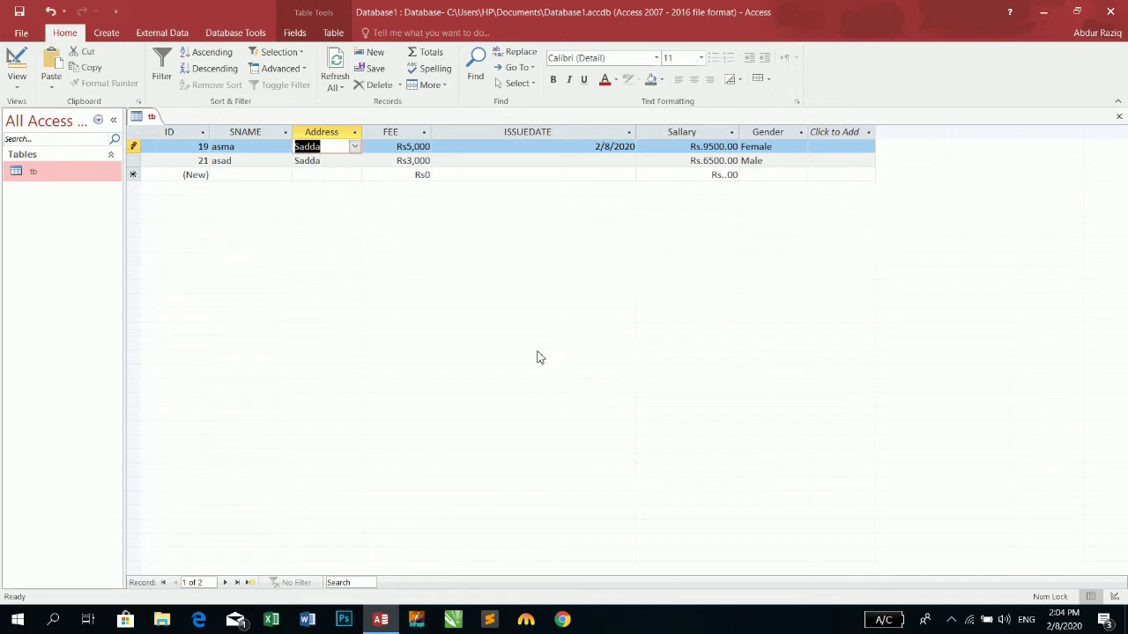
Return to Design view, set the Gender field's Display Control to List Box, and save the table.
{"action": "left_click", "coordinate": [17, 62]}
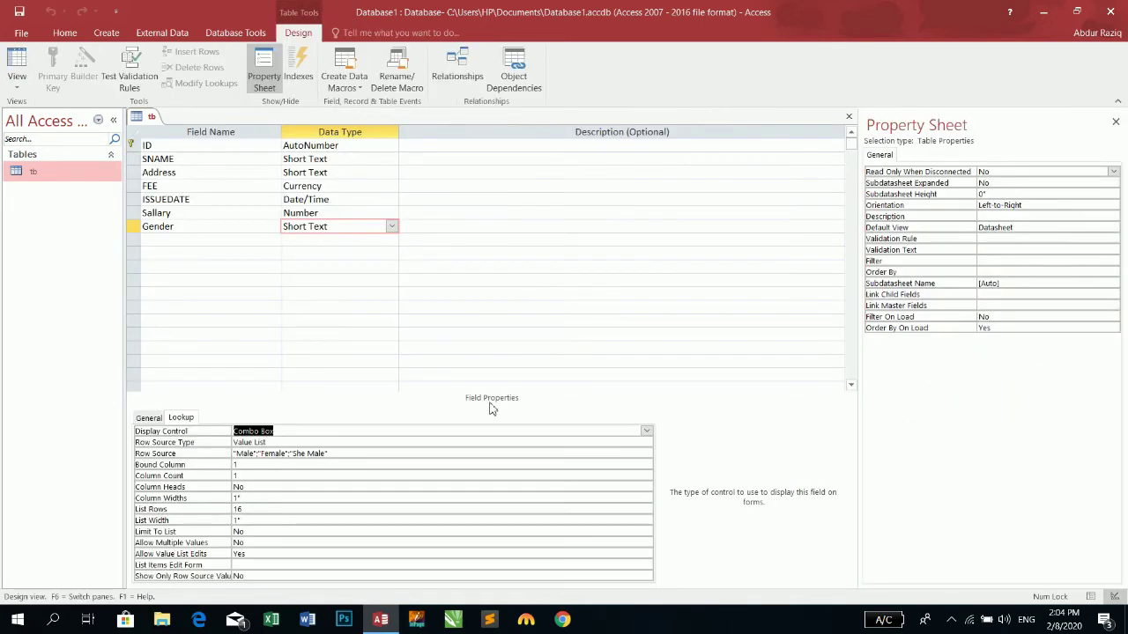
{"action": "left_click", "coordinate": [647, 430]}
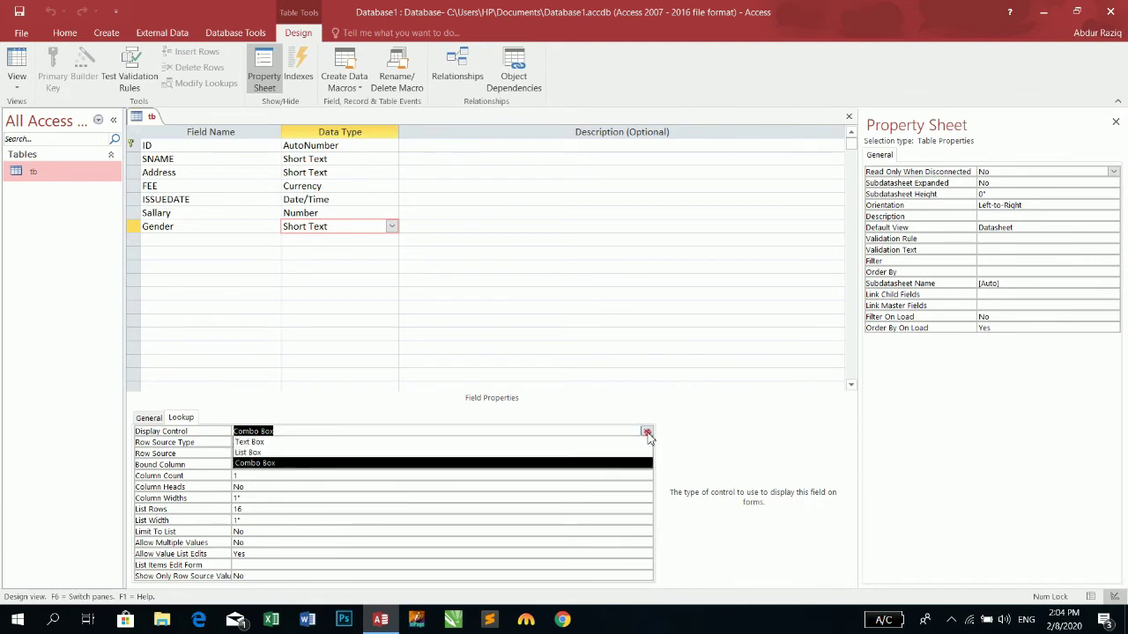
{"action": "left_click", "coordinate": [552, 453]}
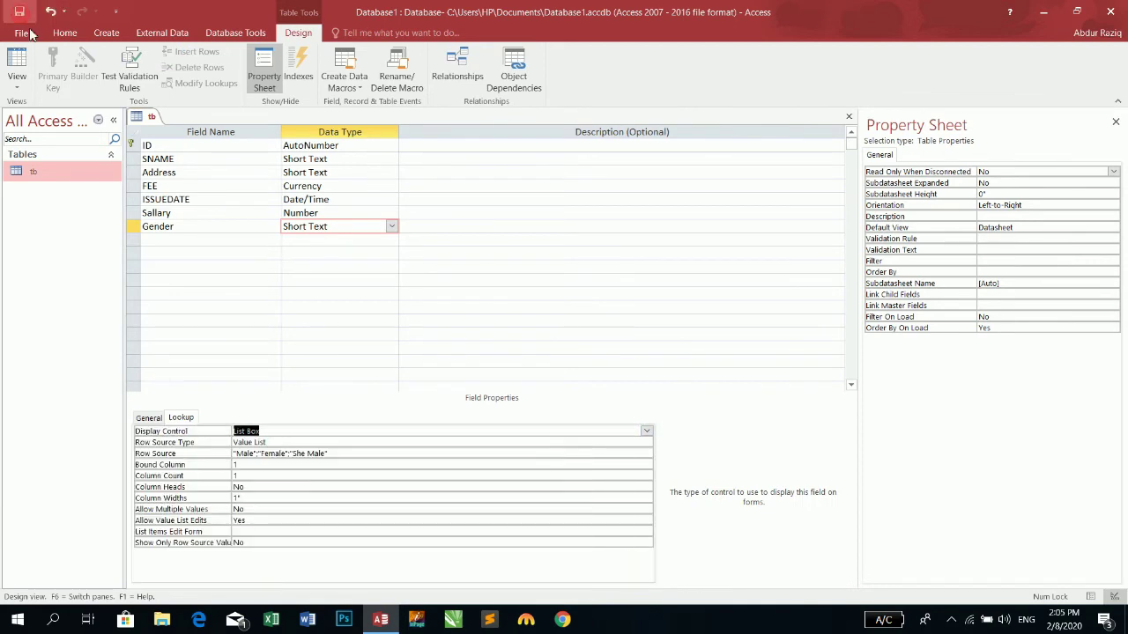
In Datasheet view, set the first record's Address to Rawalpindi.
{"action": "left_click", "coordinate": [17, 61]}
{"action": "left_click", "coordinate": [353, 146]}
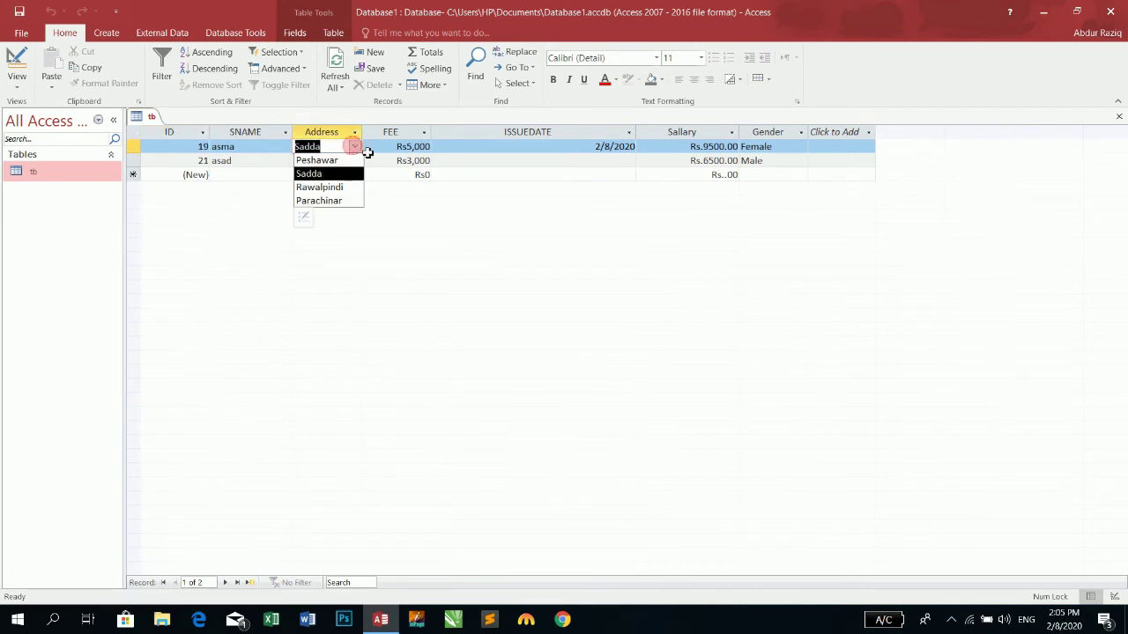
{"action": "left_click", "coordinate": [315, 187]}
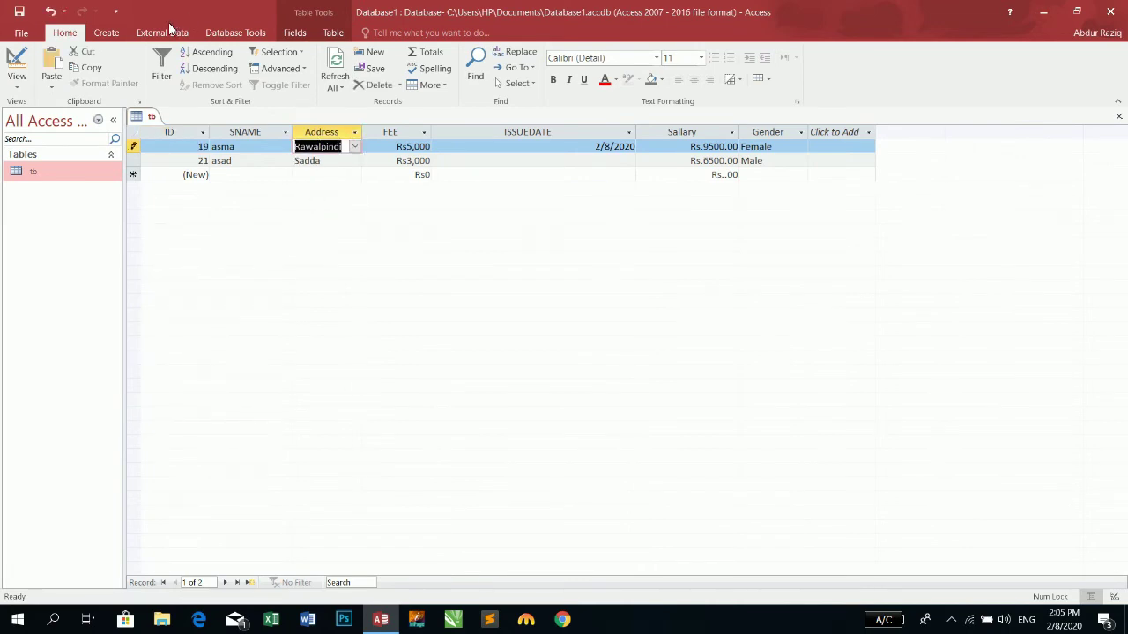
Close the tb table and create a form from it to see the Gender list box.
{"action": "left_click", "coordinate": [107, 33]}
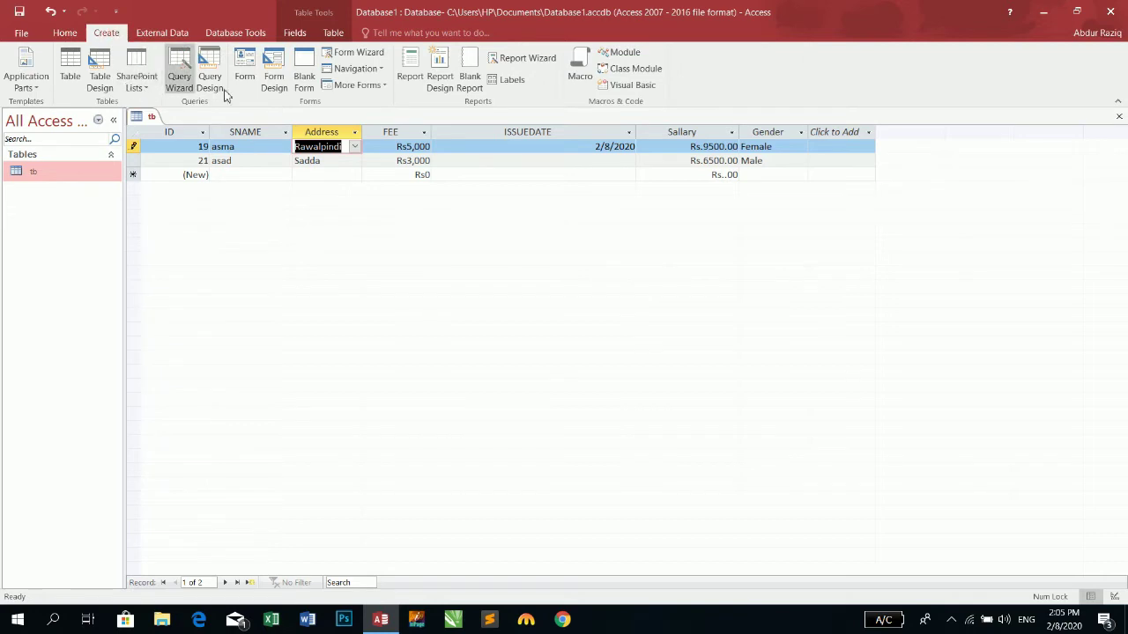
{"action": "left_click", "coordinate": [1118, 116]}
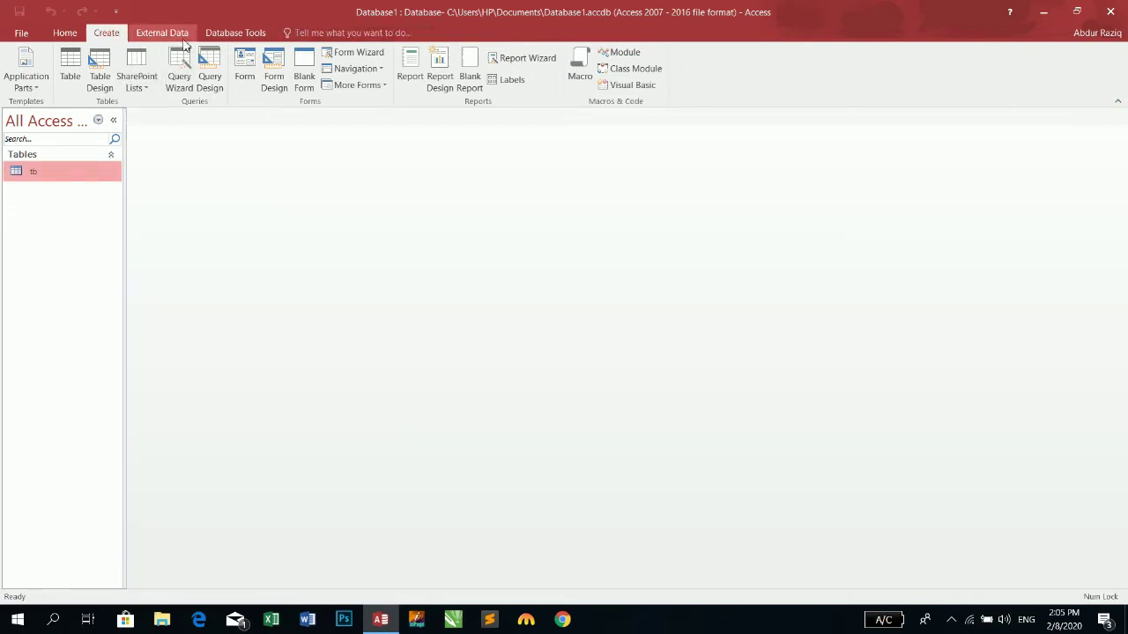
{"action": "left_click", "coordinate": [251, 77]}
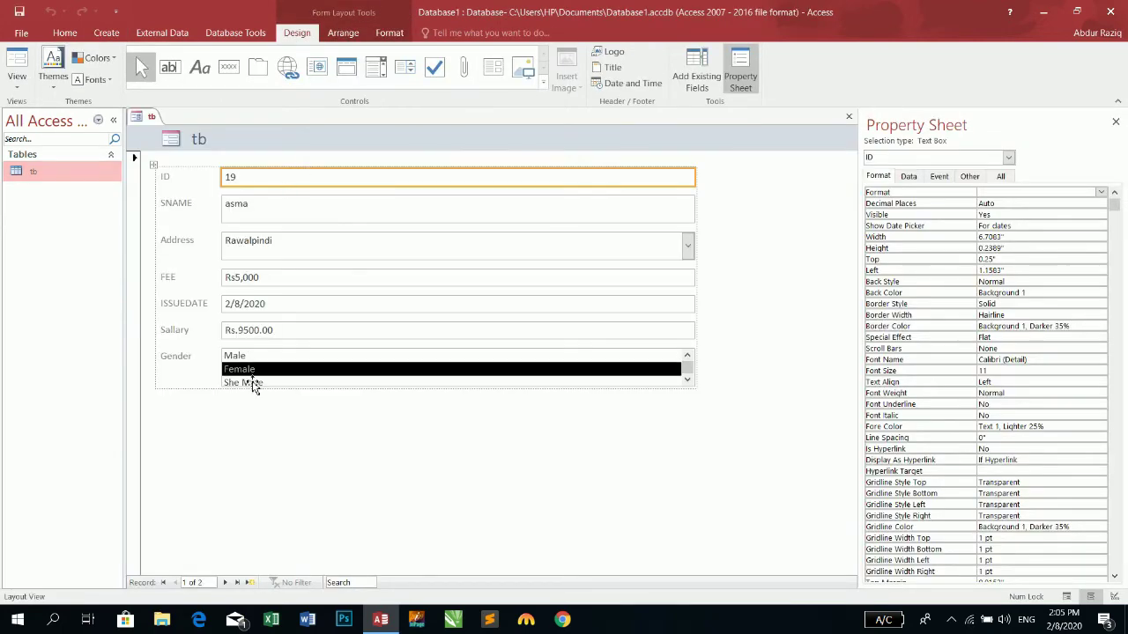
{"action": "scroll", "coordinate": [260, 361], "scroll_direction": "down", "scroll_amount": 1}
{"action": "scroll", "coordinate": [256, 367], "scroll_direction": "up", "scroll_amount": 1}
In the form's Design view, extend the Detail section downward and increase the Gender list box height to about 0.58 inches.
{"action": "right_click", "coordinate": [751, 259]}
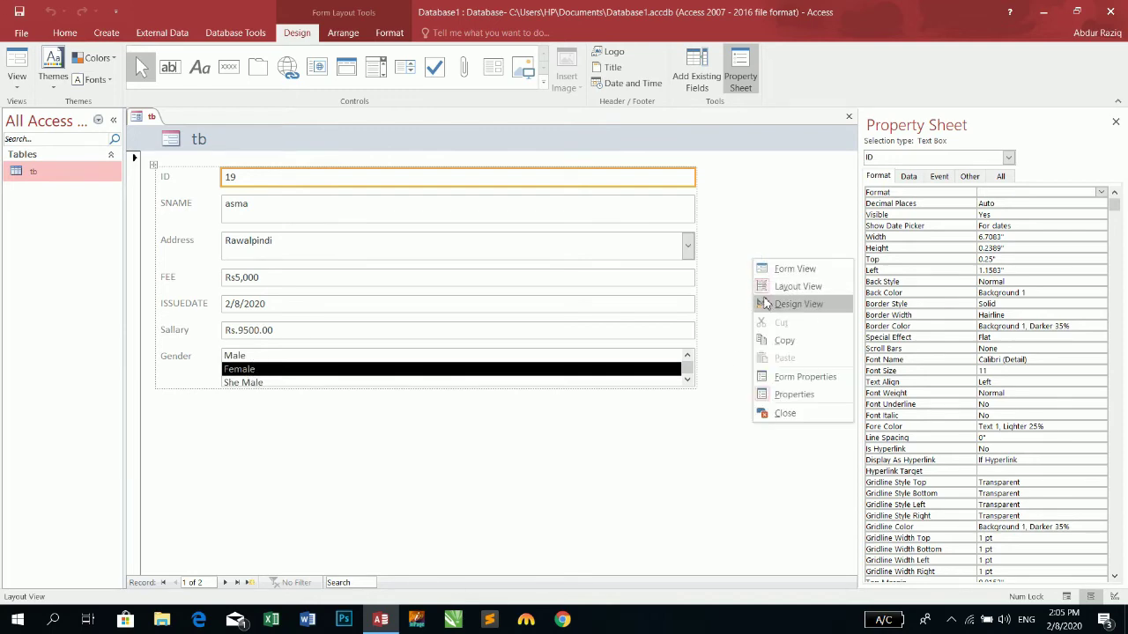
{"action": "left_click", "coordinate": [765, 299]}
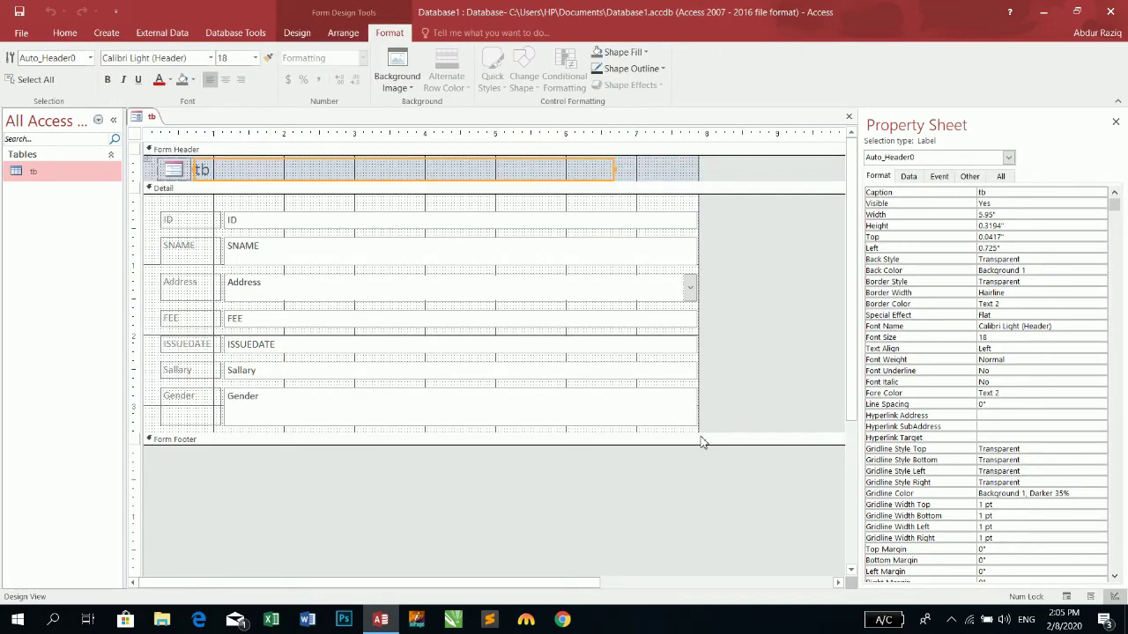
{"action": "left_click_drag", "start_coordinate": [694, 434], "coordinate": [694, 460]}
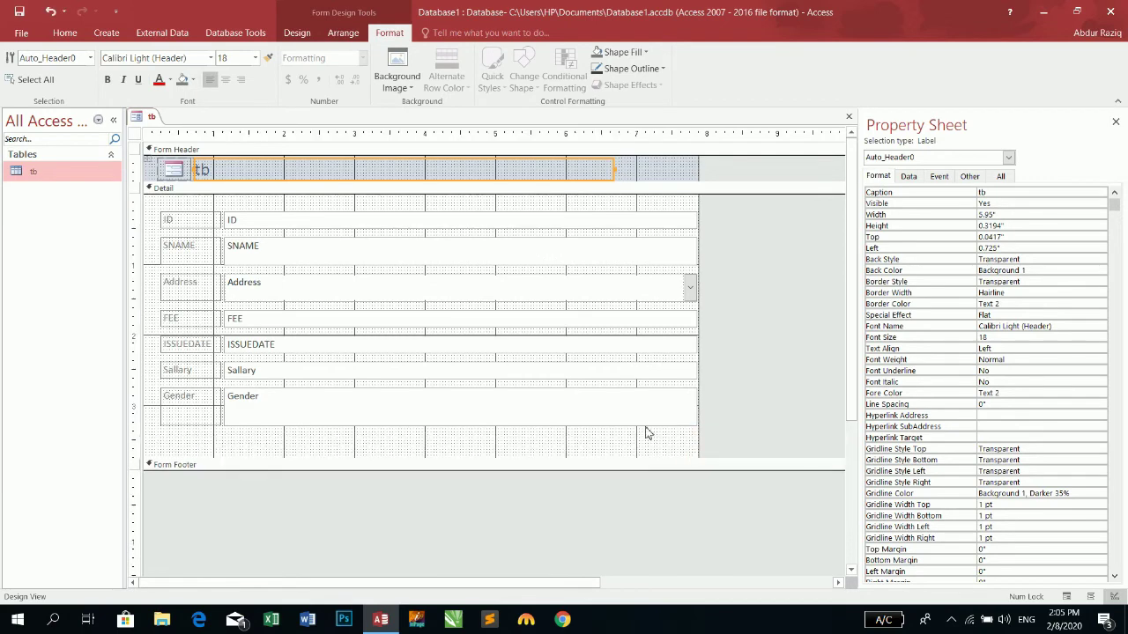
{"action": "left_click", "coordinate": [646, 422]}
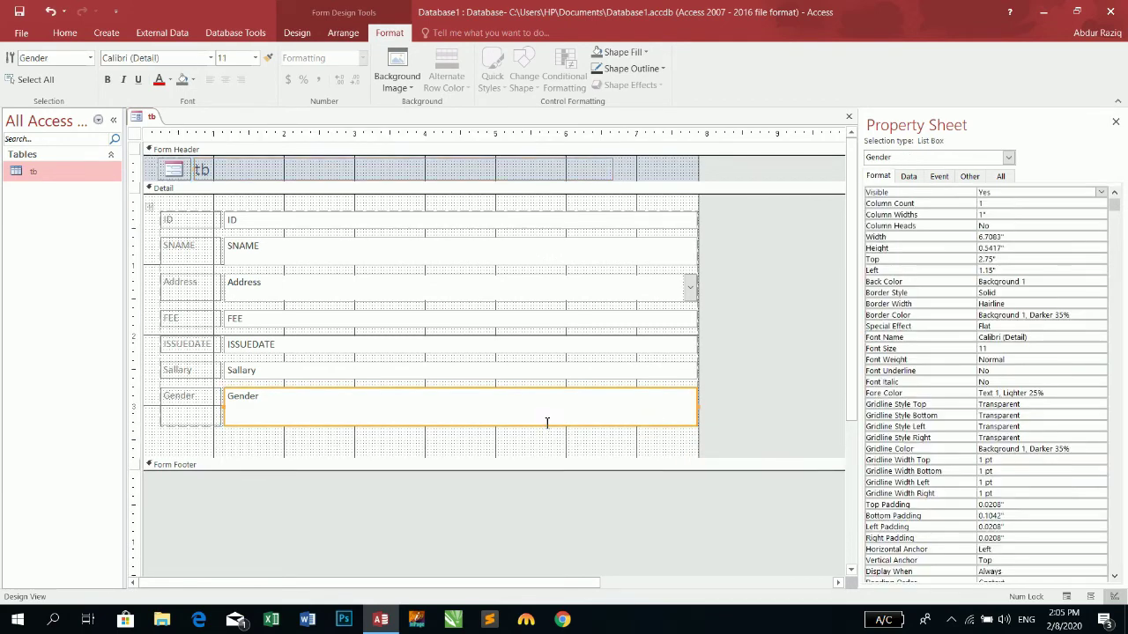
{"action": "left_click_drag", "start_coordinate": [595, 431], "coordinate": [606, 435]}
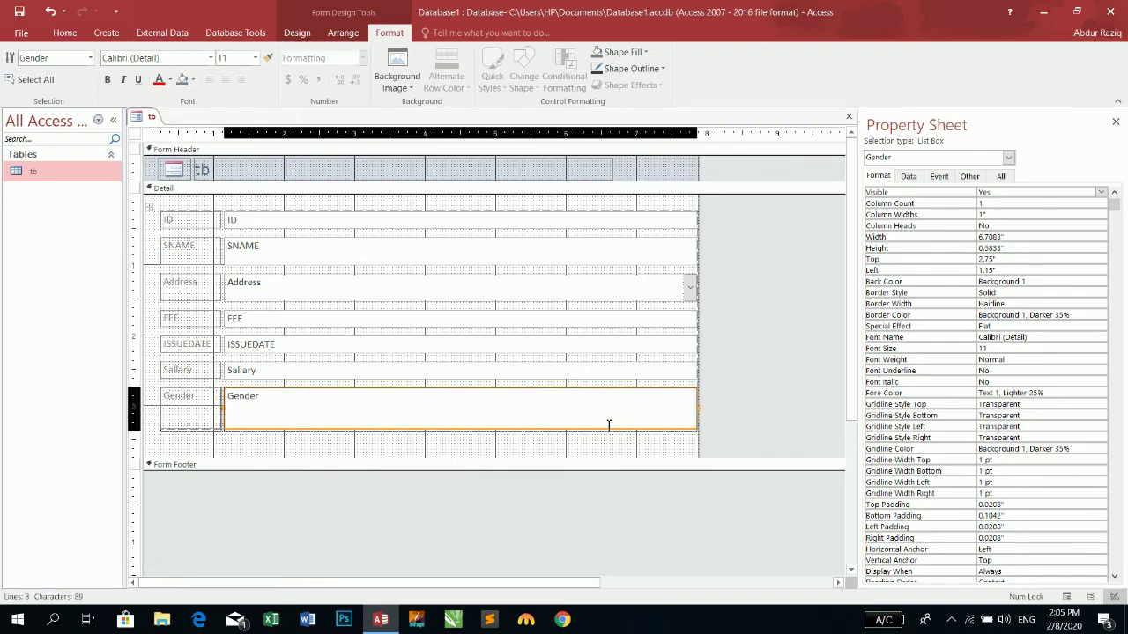
Switch the form to Form view and try the Gender list box options for the first record, ending on Male.
{"action": "left_click", "coordinate": [64, 32]}
{"action": "left_click", "coordinate": [17, 67]}
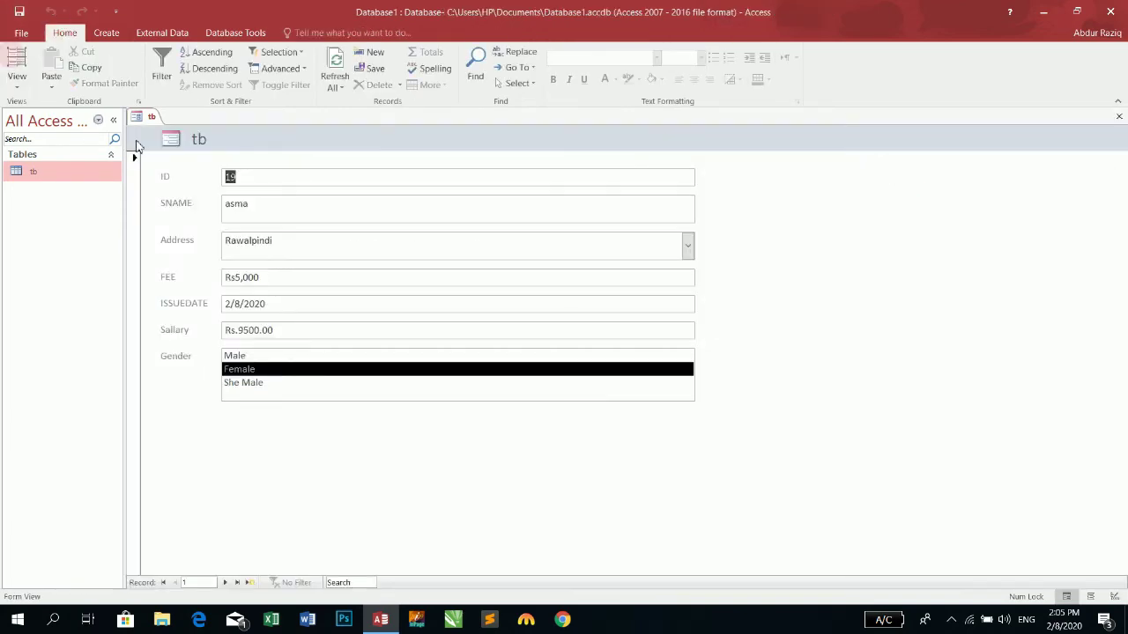
{"action": "left_click", "coordinate": [247, 359]}
{"action": "left_click", "coordinate": [251, 371]}
{"action": "left_click", "coordinate": [252, 368]}
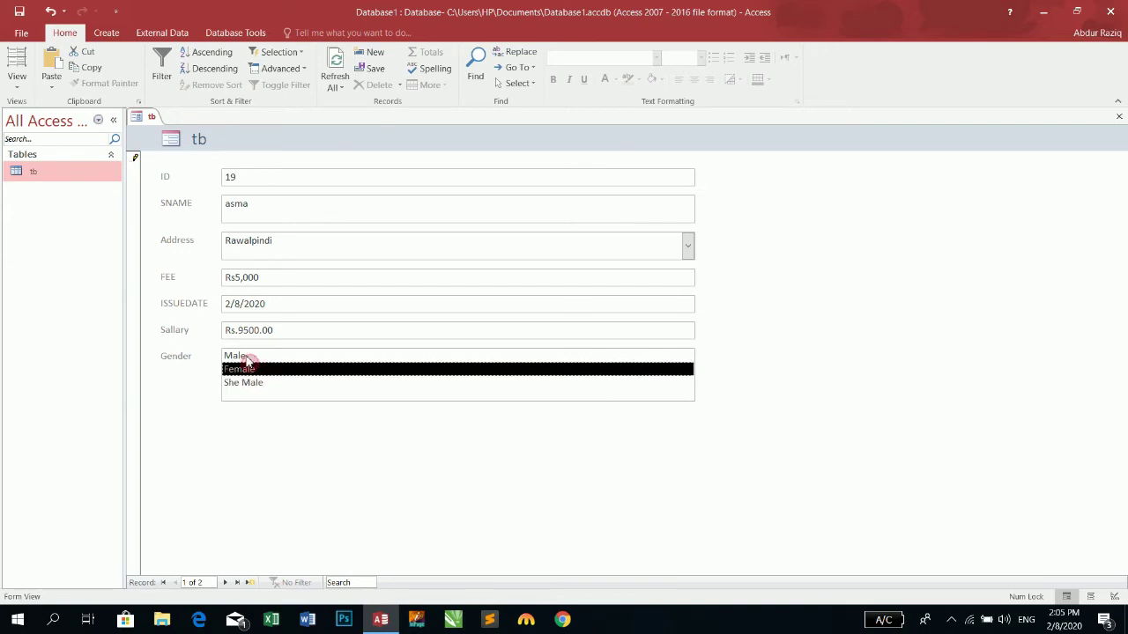
{"action": "left_click", "coordinate": [245, 356]}
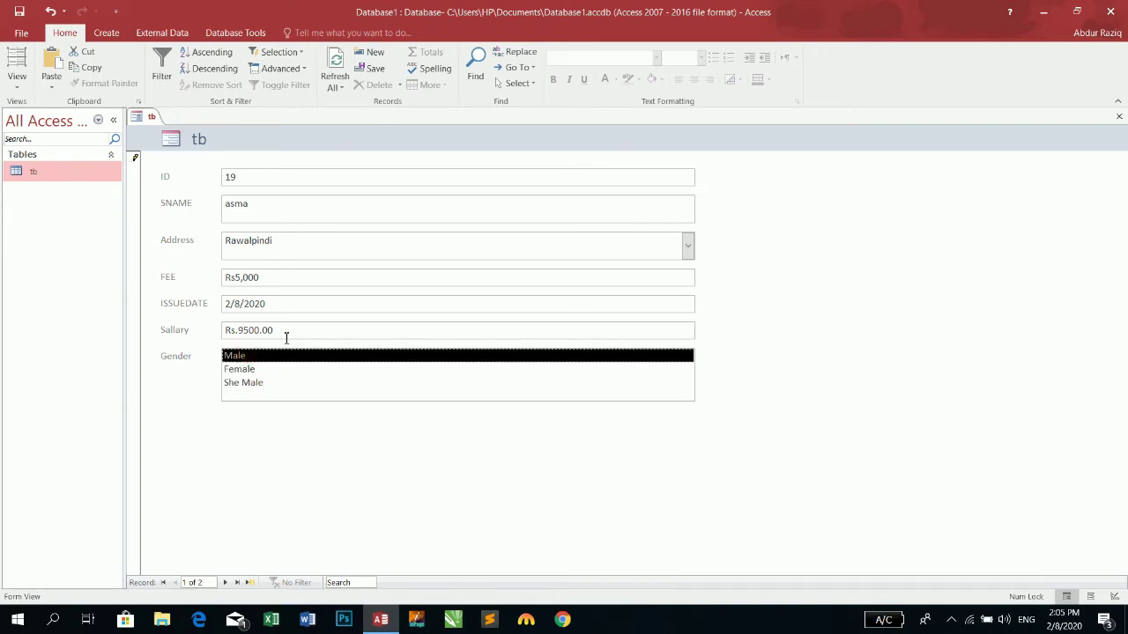
{"action": "left_click", "coordinate": [244, 385]}
{"action": "left_click", "coordinate": [244, 357]}
Close the form without saving it and open the tb table in Design view.
{"action": "left_click", "coordinate": [1119, 116]}
{"action": "left_click", "coordinate": [569, 350]}
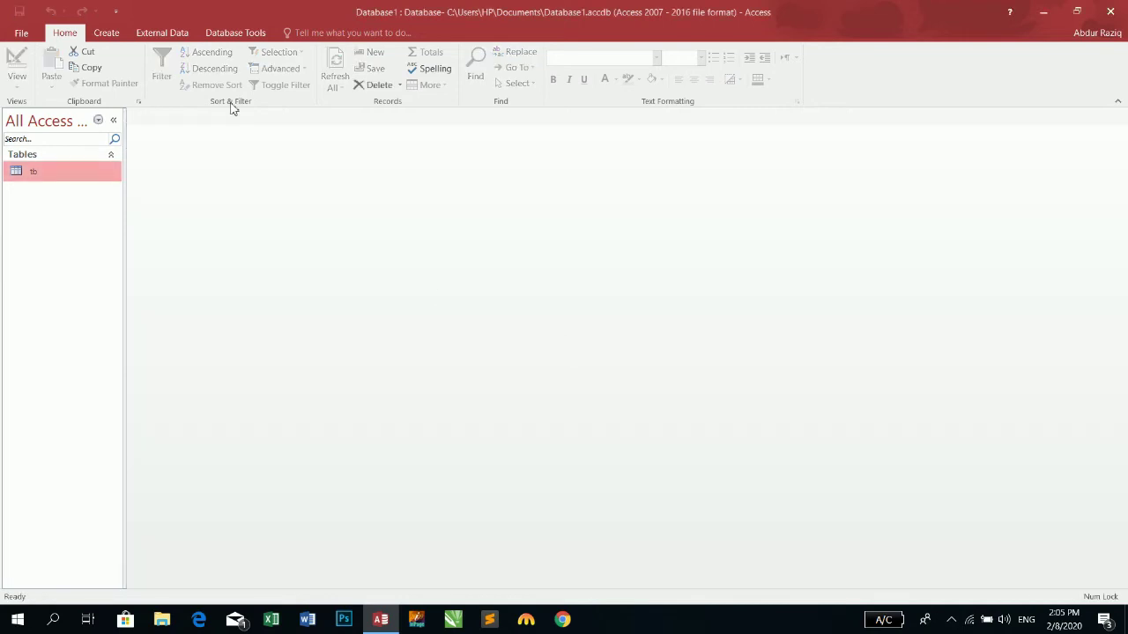
{"action": "right_click", "coordinate": [72, 182]}
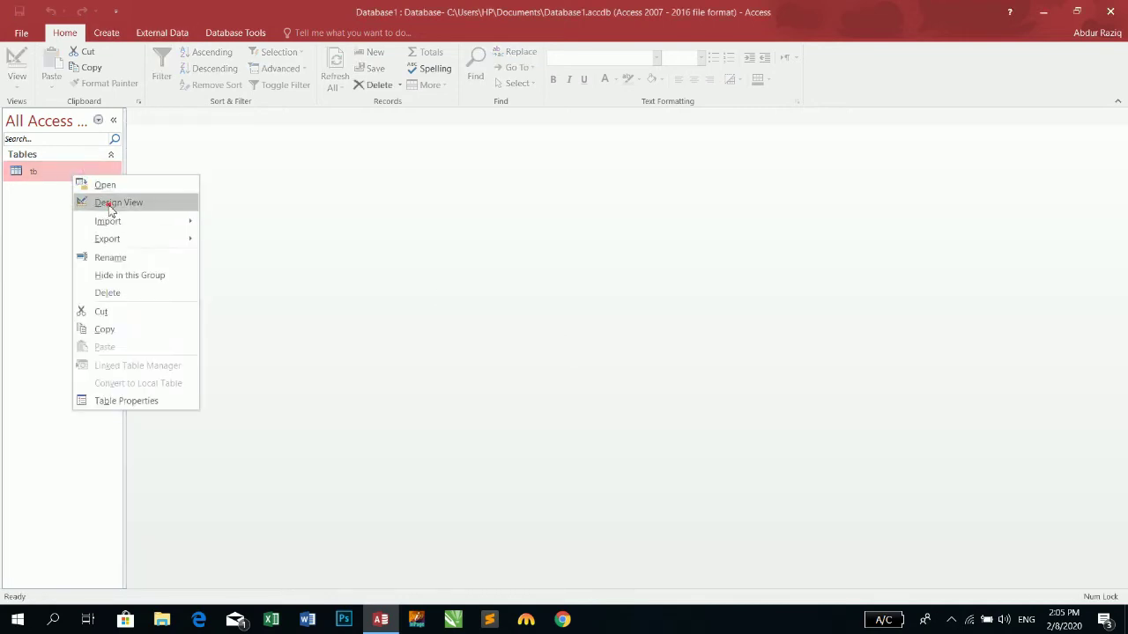
{"action": "left_click", "coordinate": [94, 203]}
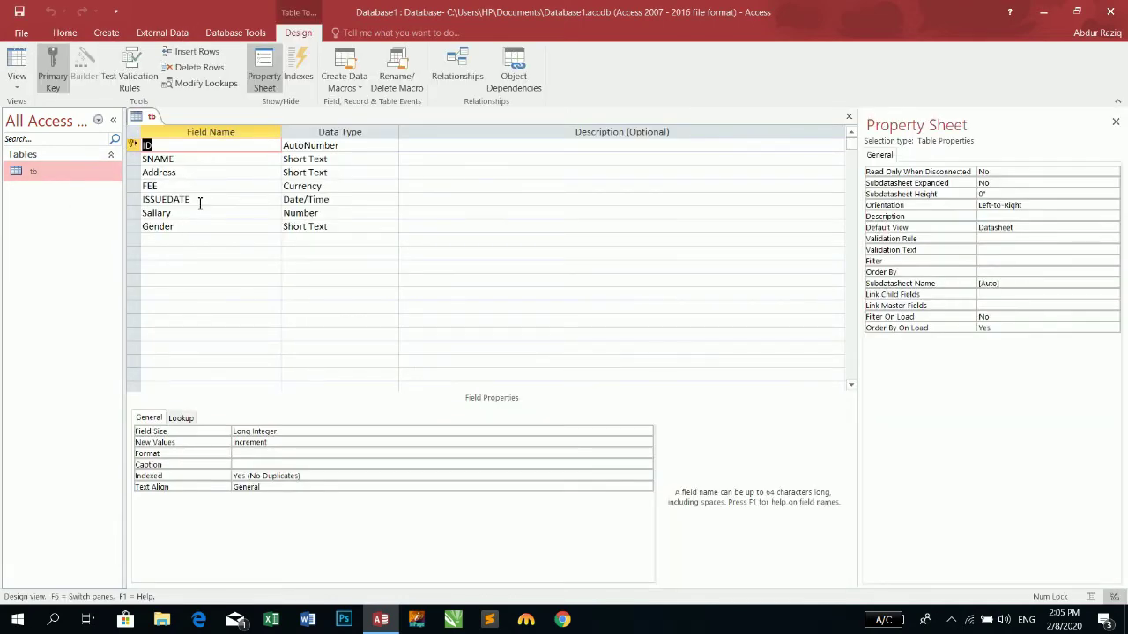
Set the Gender field's Display Control to Combo Box and save the table design.
{"action": "left_click", "coordinate": [204, 226]}
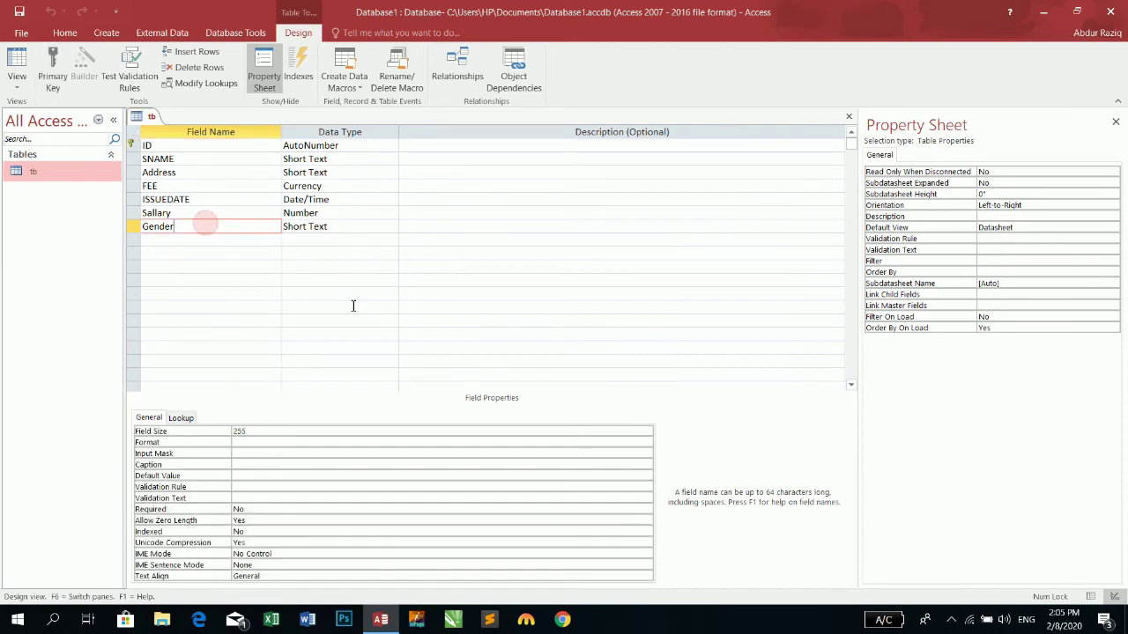
{"action": "left_click", "coordinate": [183, 418]}
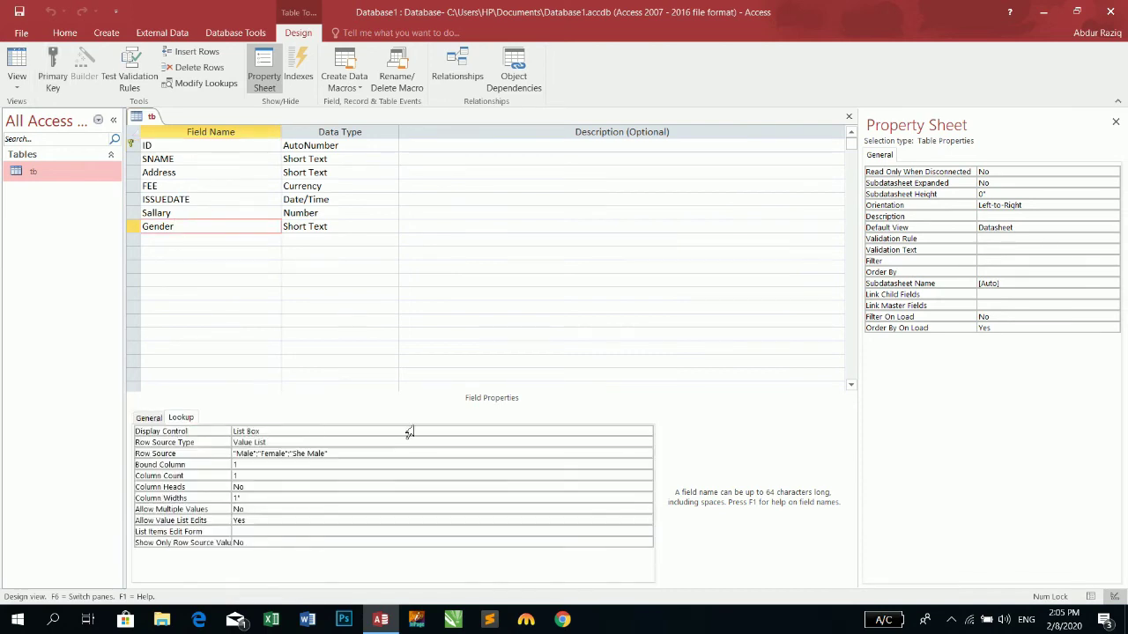
{"action": "left_click", "coordinate": [647, 432]}
{"action": "left_click", "coordinate": [646, 432]}
{"action": "left_click", "coordinate": [647, 432]}
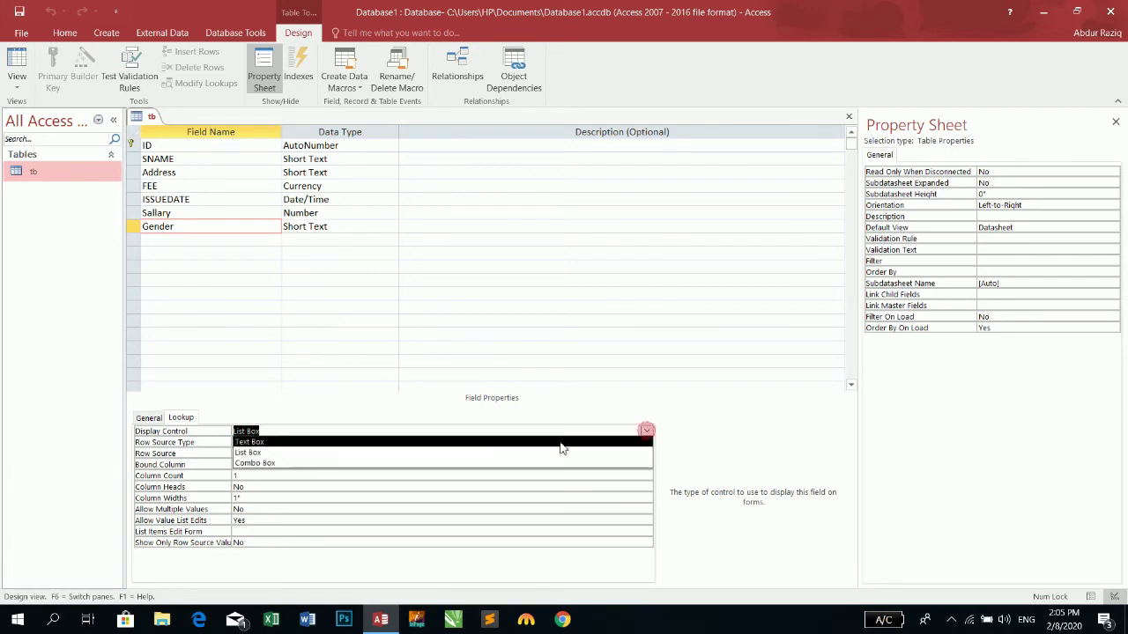
{"action": "left_click", "coordinate": [445, 465]}
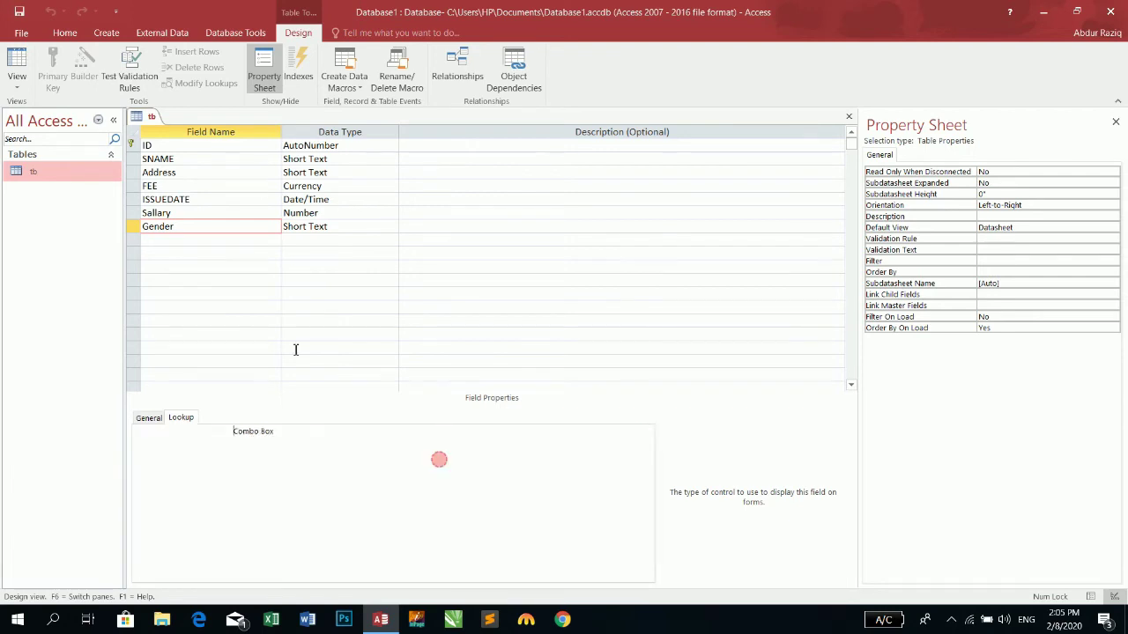
{"action": "left_click", "coordinate": [19, 12]}
Close the Property Sheet and the tb table, and create a form from tb.
{"action": "left_click", "coordinate": [1115, 123]}
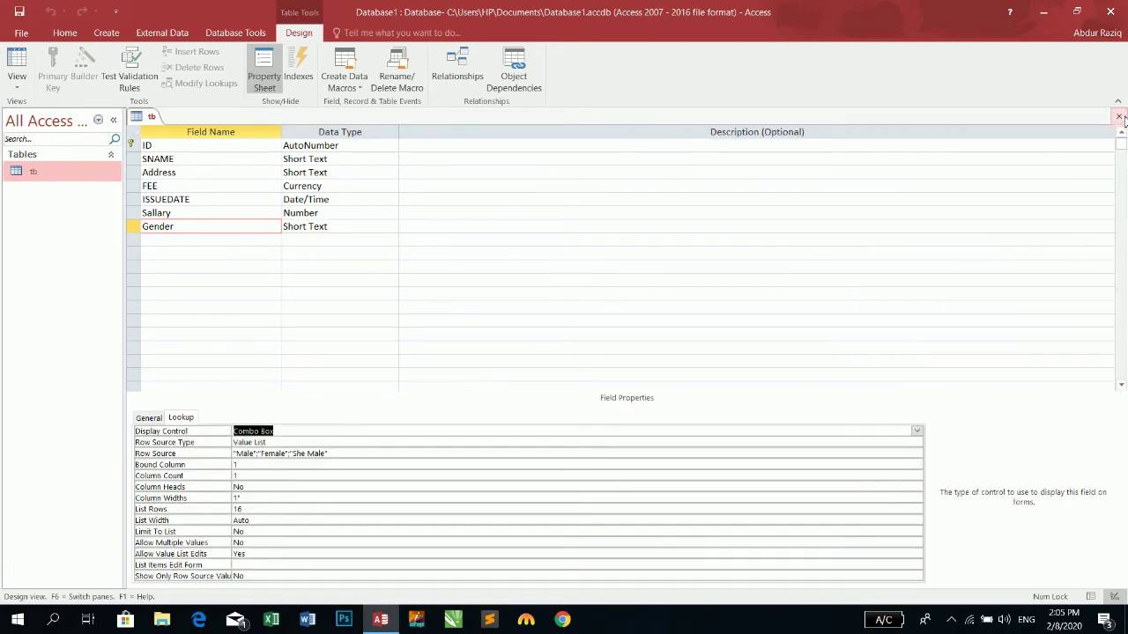
{"action": "left_click", "coordinate": [1115, 116]}
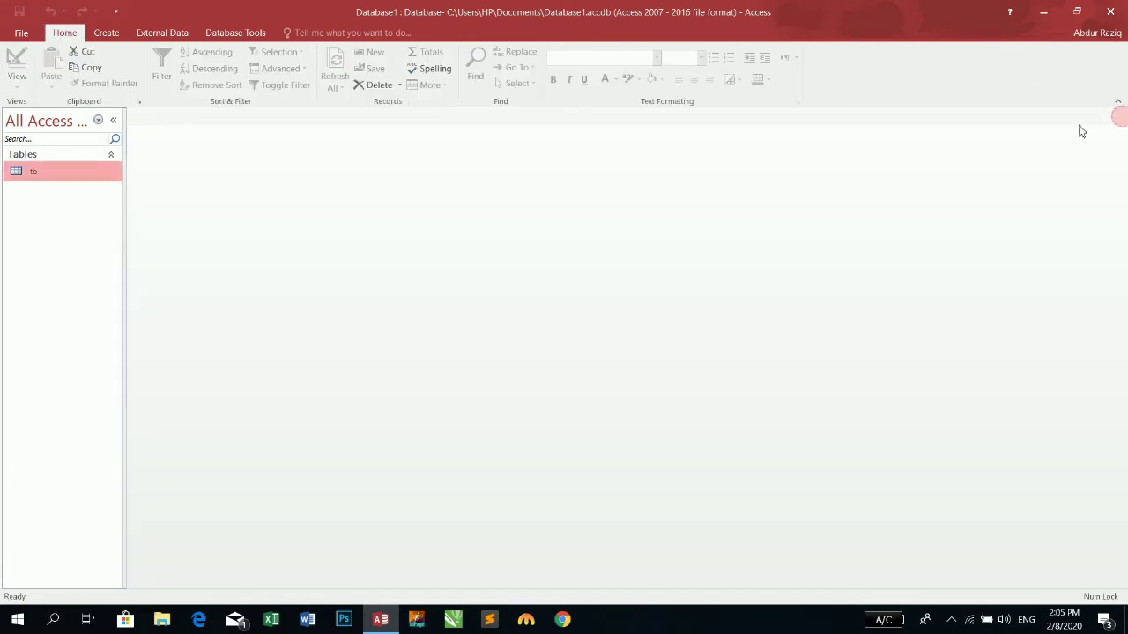
{"action": "left_click", "coordinate": [105, 32]}
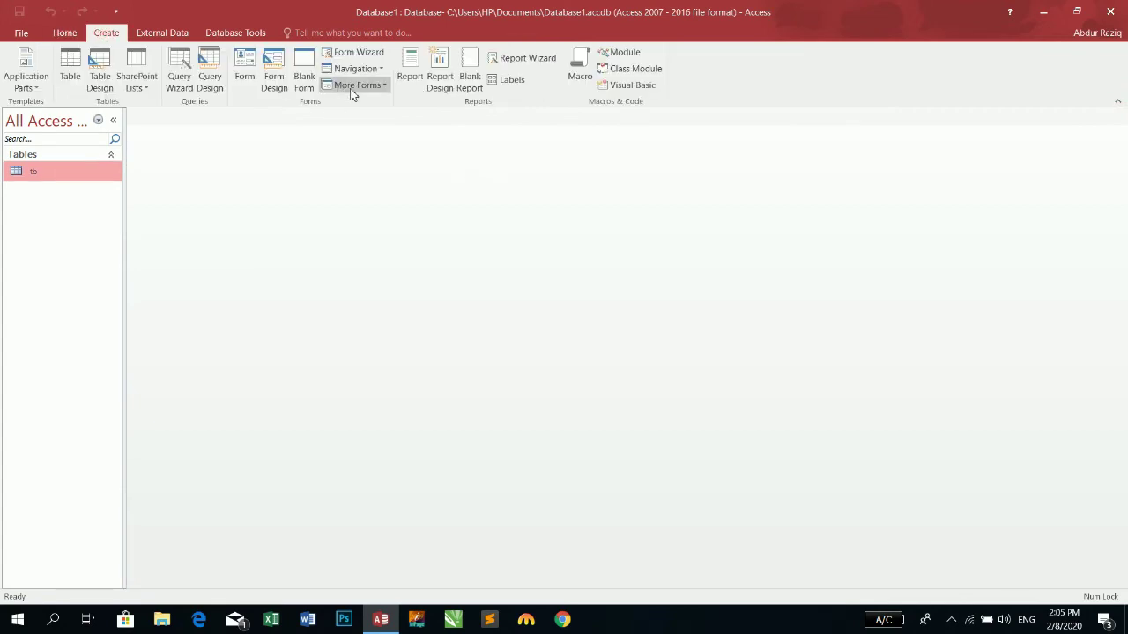
{"action": "left_click", "coordinate": [245, 78]}
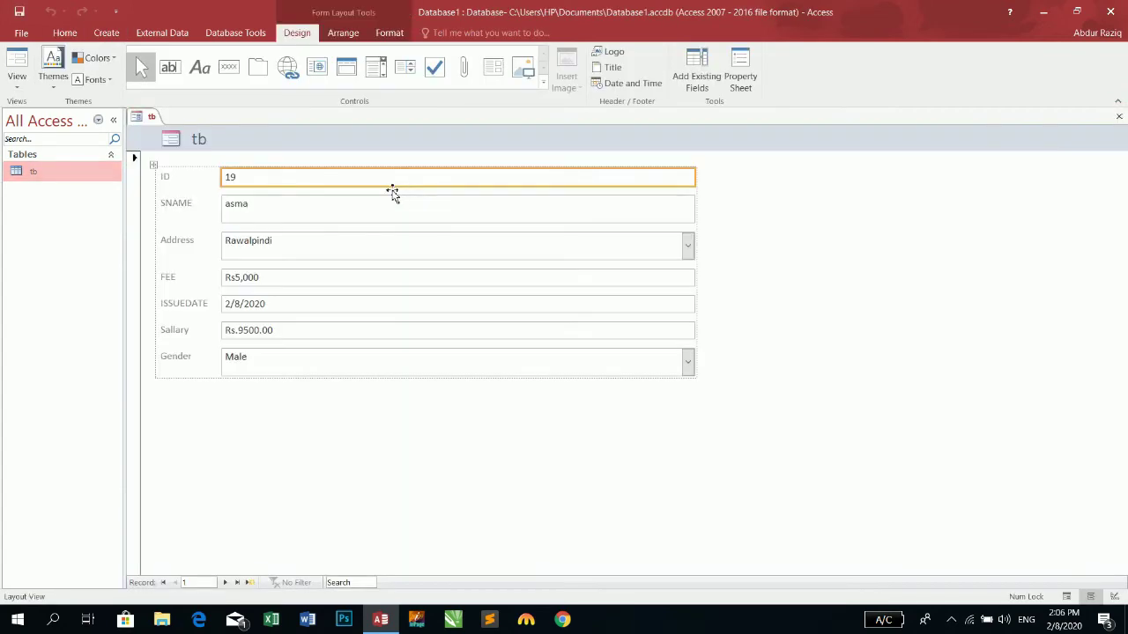
Switch the form to Form view and try the Gender combo box options for the first record, ending on Male.
{"action": "left_click", "coordinate": [685, 367]}
{"action": "key", "text": "F5"}
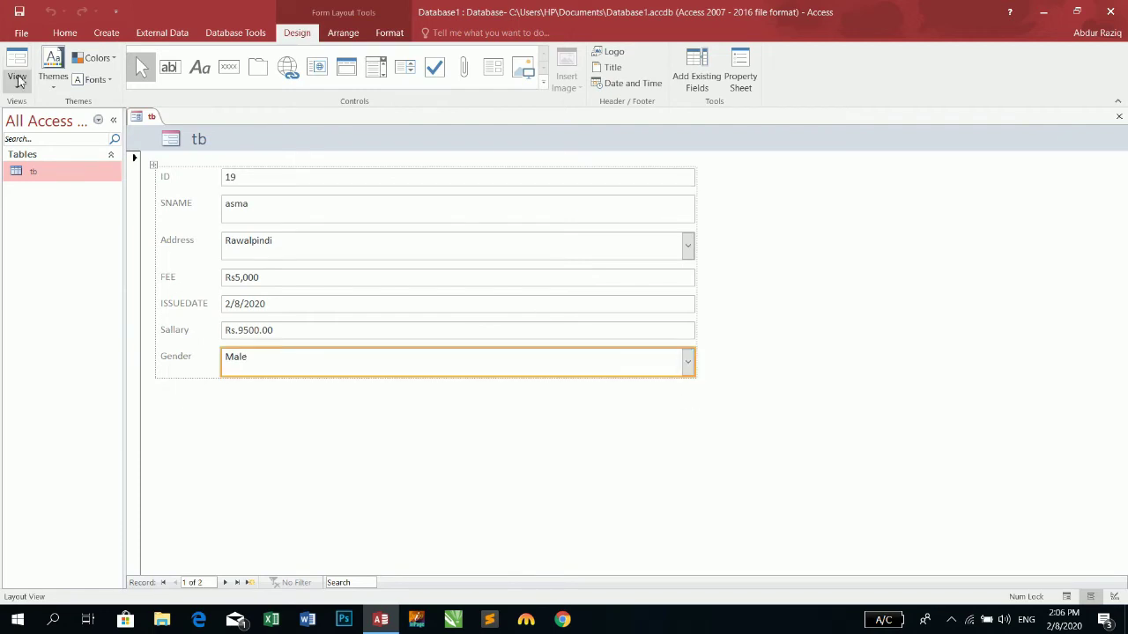
{"action": "left_click", "coordinate": [687, 362]}
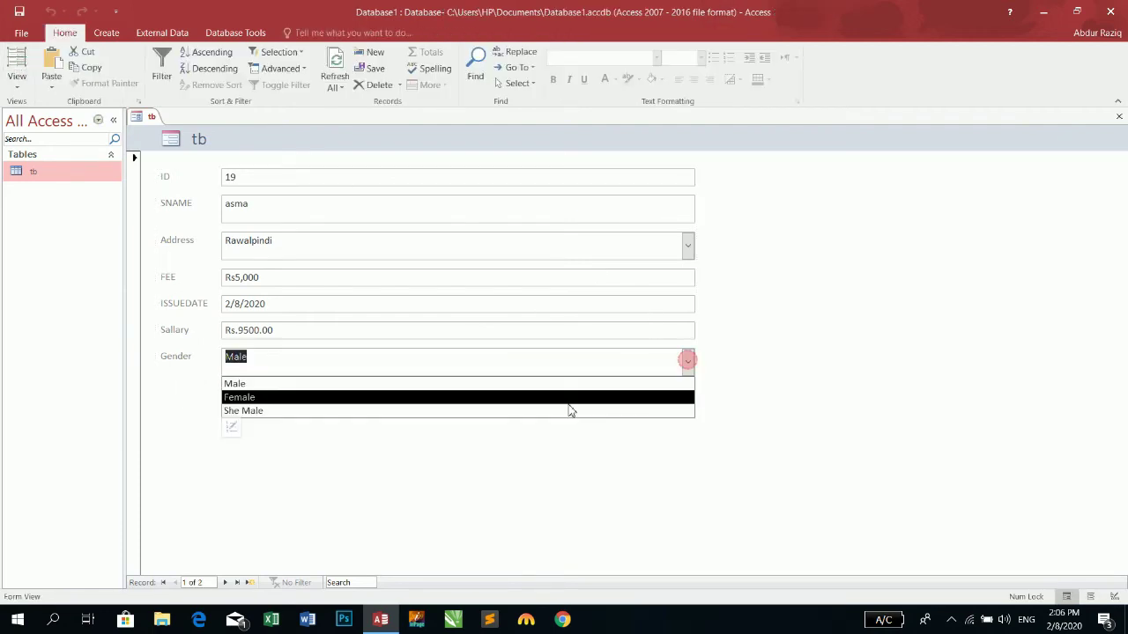
{"action": "left_click", "coordinate": [498, 398]}
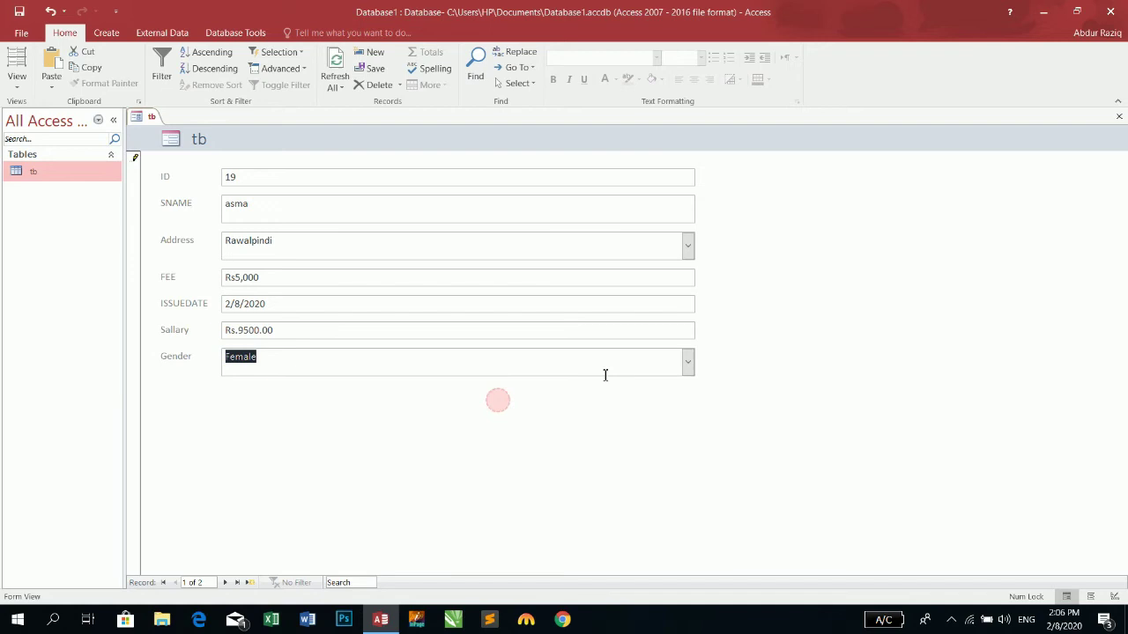
{"action": "left_click", "coordinate": [686, 362]}
{"action": "left_click", "coordinate": [535, 382]}
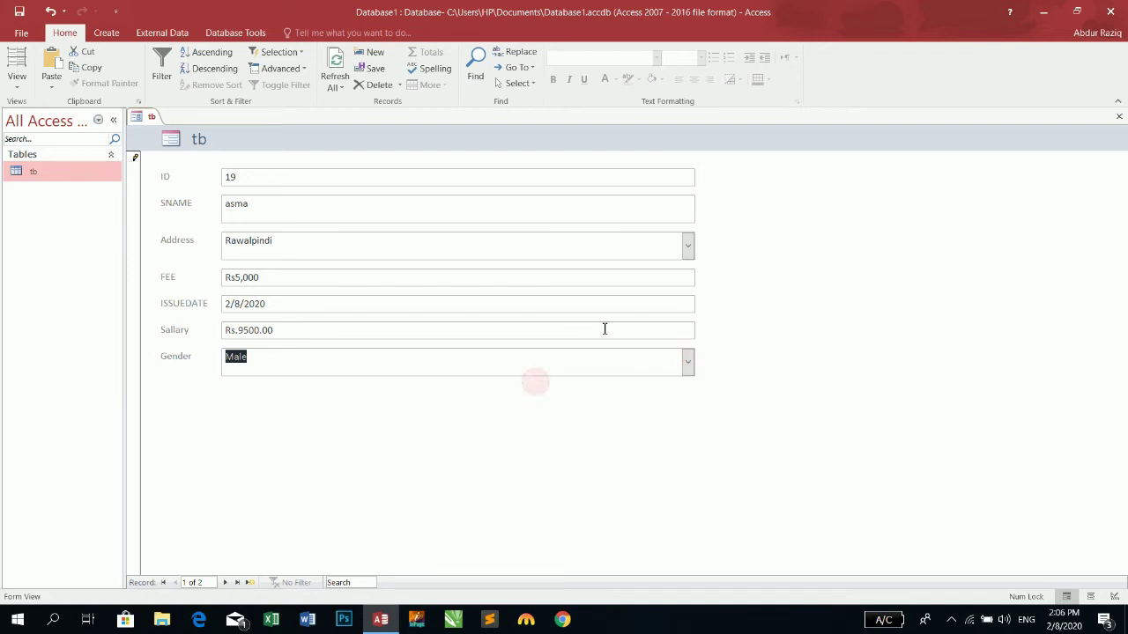
Set the first record's Address to Sadda using its combo box in the form.
{"action": "left_click", "coordinate": [685, 246]}
{"action": "left_click", "coordinate": [558, 282]}
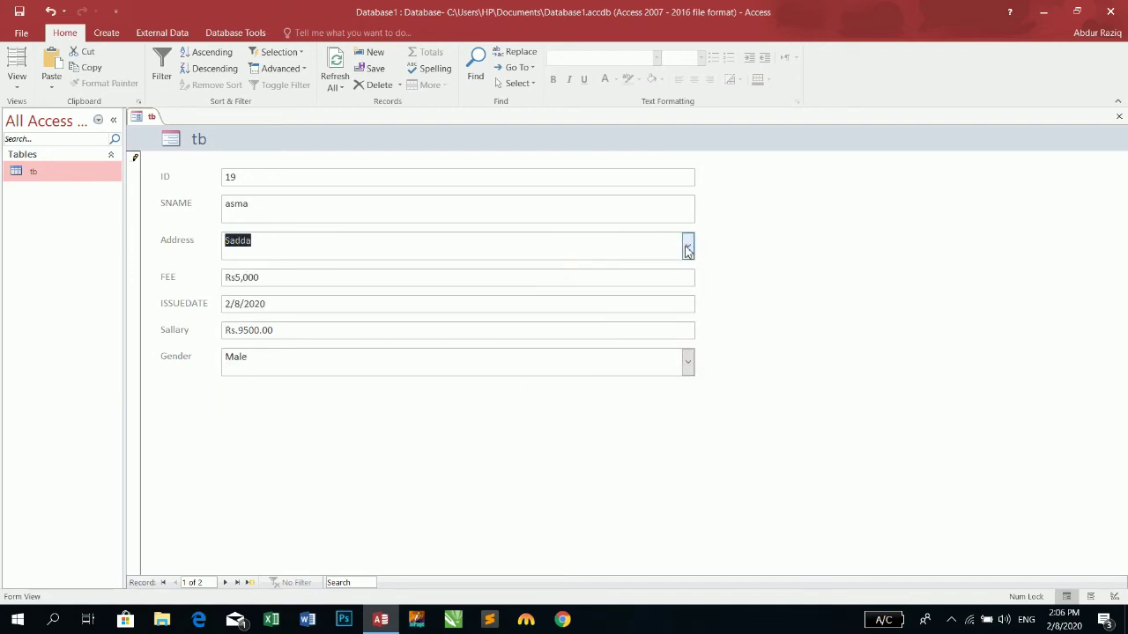
{"action": "left_click", "coordinate": [685, 246]}
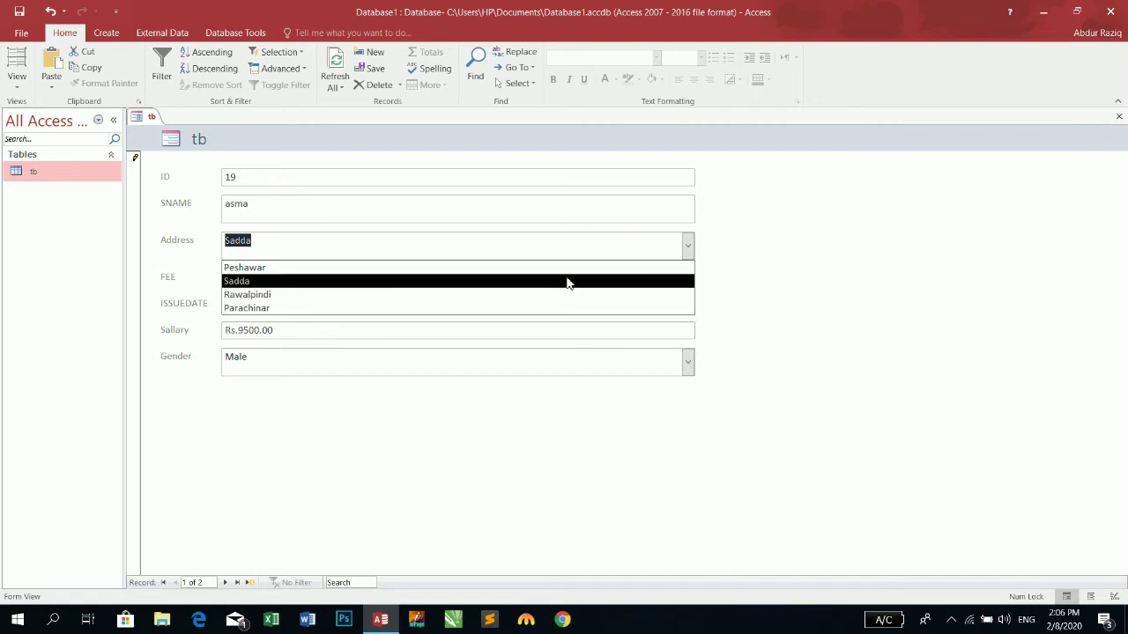
{"action": "left_click", "coordinate": [566, 281]}
Close the form without saving it and reopen the tb table in Design view.
{"action": "left_click", "coordinate": [1119, 116]}
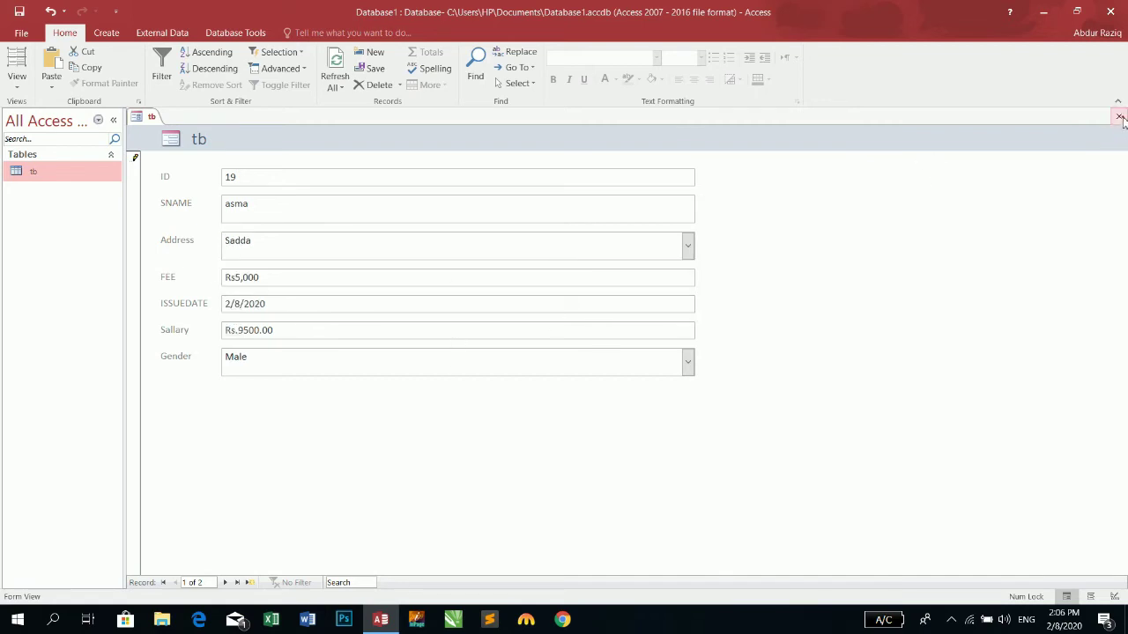
{"action": "left_click", "coordinate": [569, 350]}
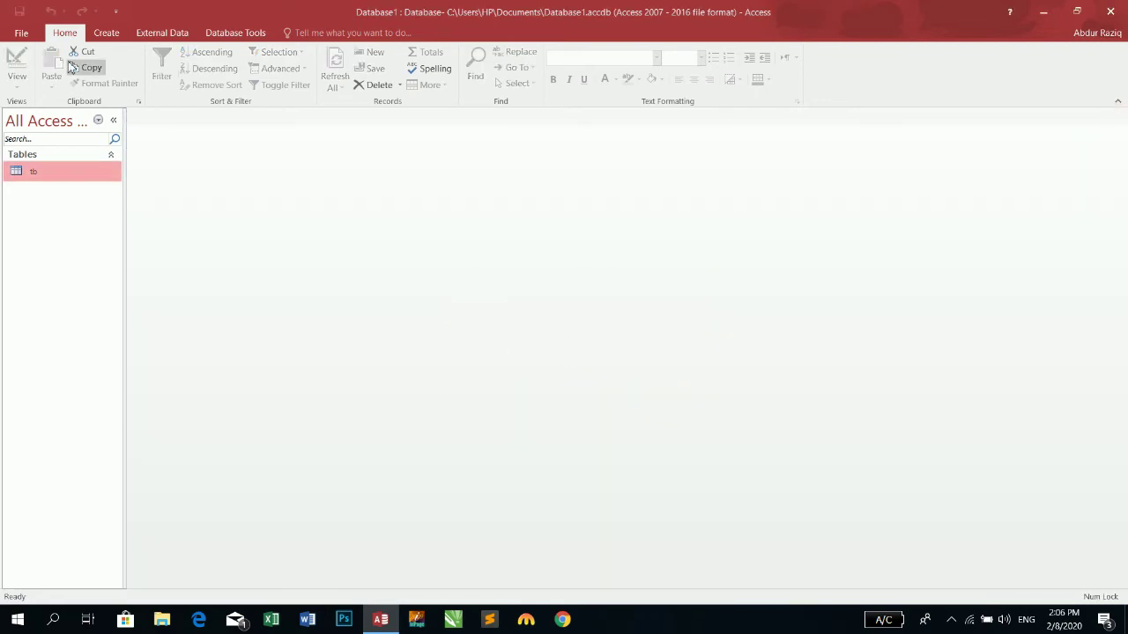
{"action": "right_click", "coordinate": [64, 173]}
{"action": "left_click", "coordinate": [106, 201]}
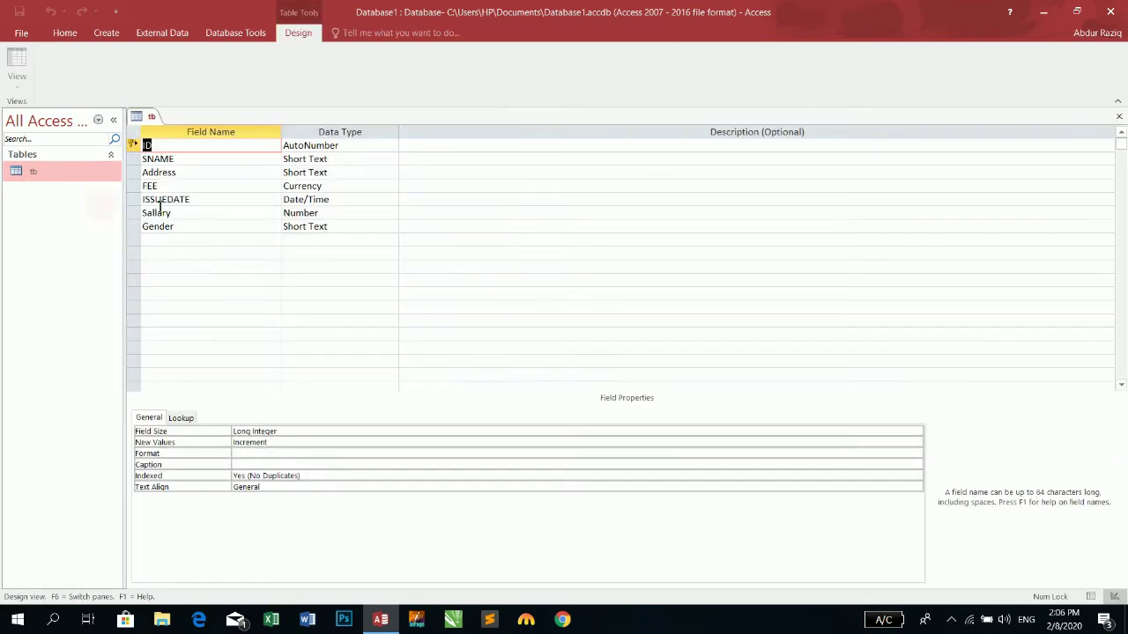
Show the Address field's lookup properties and review the available Display Control types.
{"action": "left_click", "coordinate": [194, 227]}
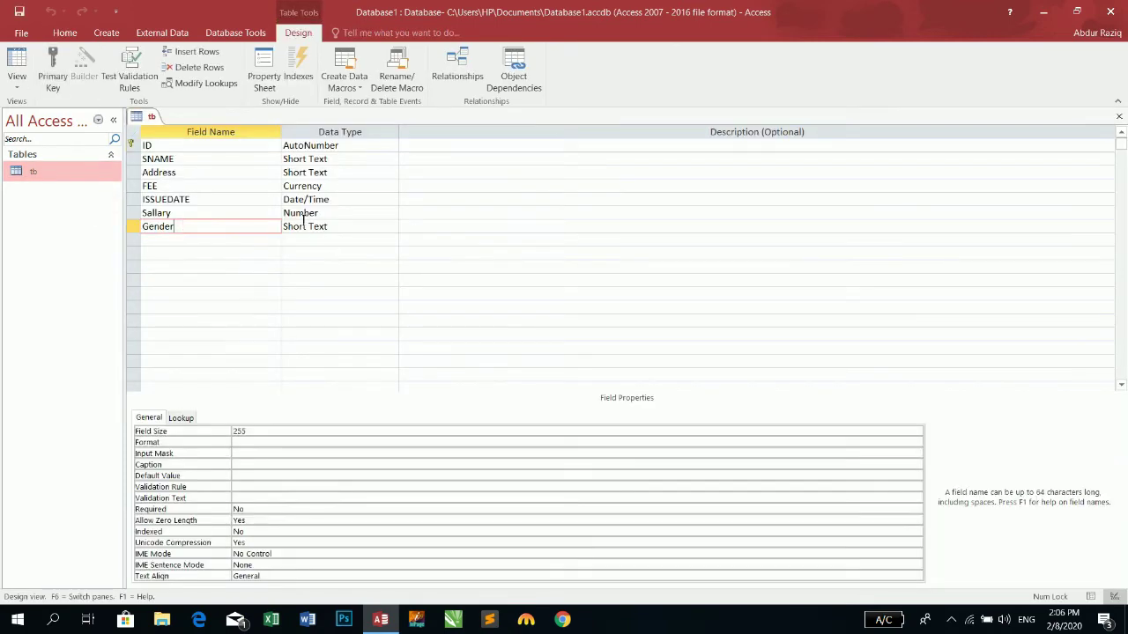
{"action": "left_click", "coordinate": [248, 160]}
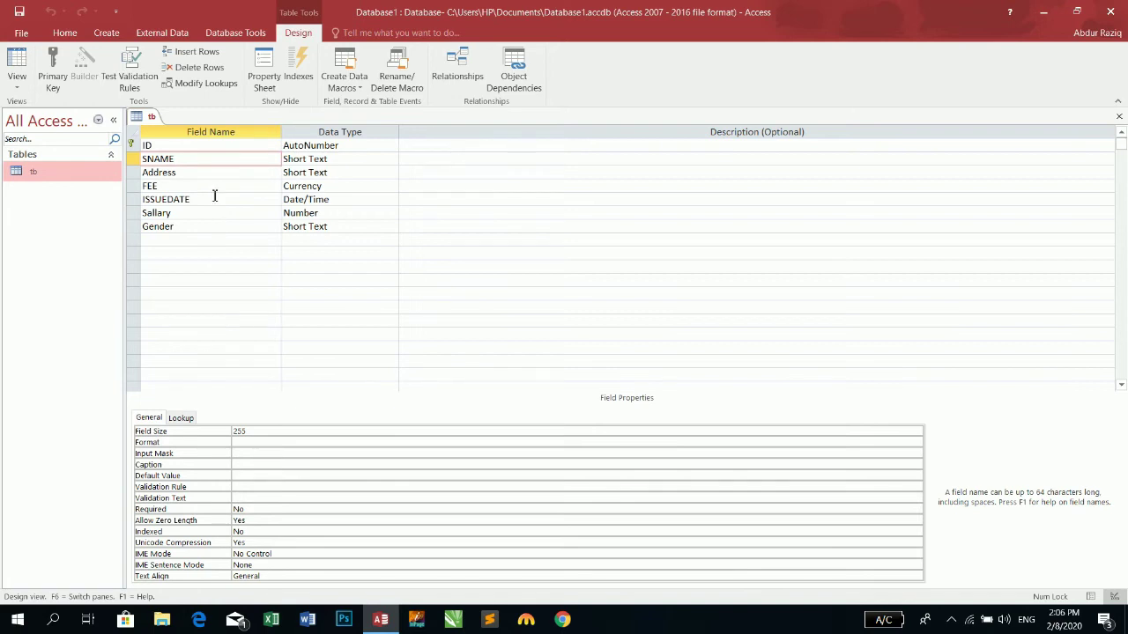
{"action": "left_click", "coordinate": [229, 172]}
{"action": "left_click", "coordinate": [180, 418]}
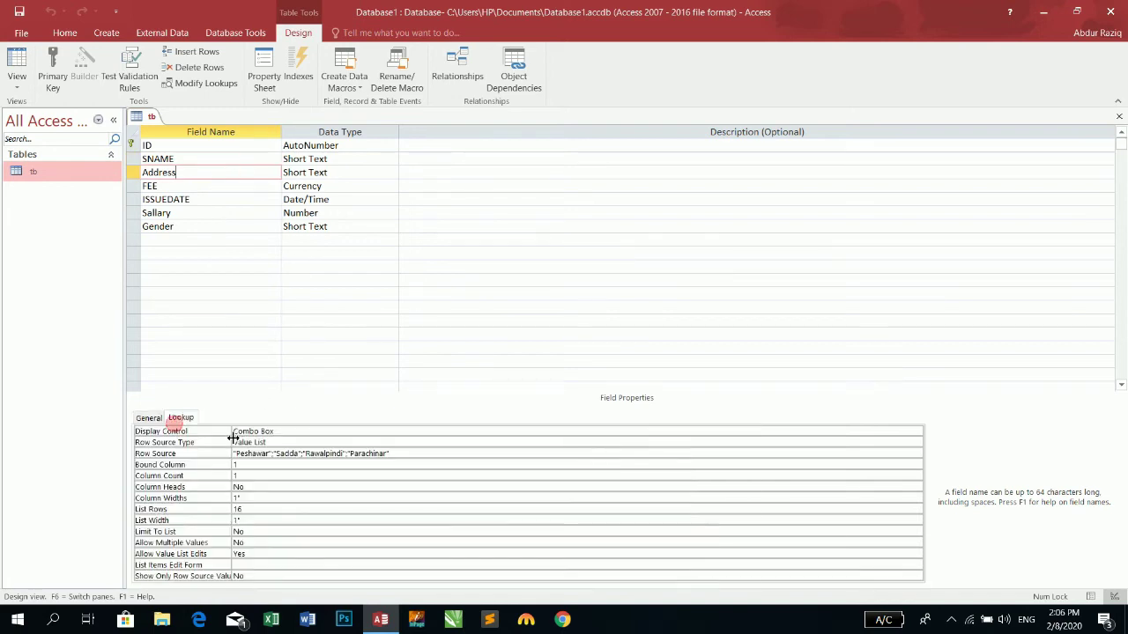
{"action": "left_click", "coordinate": [308, 433]}
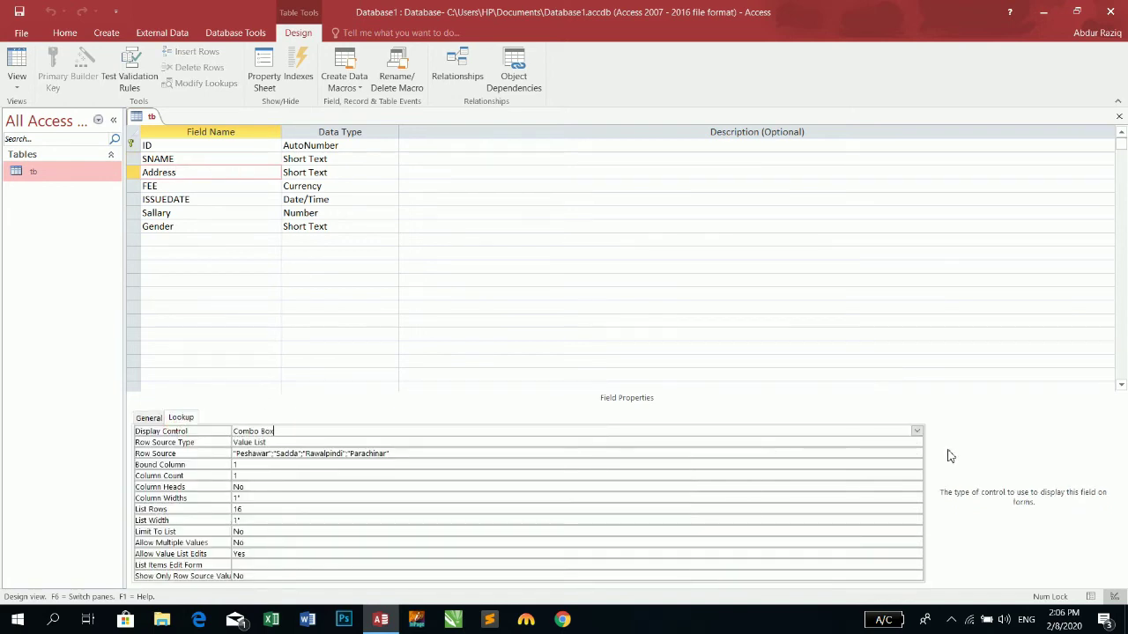
{"action": "left_click", "coordinate": [917, 432]}
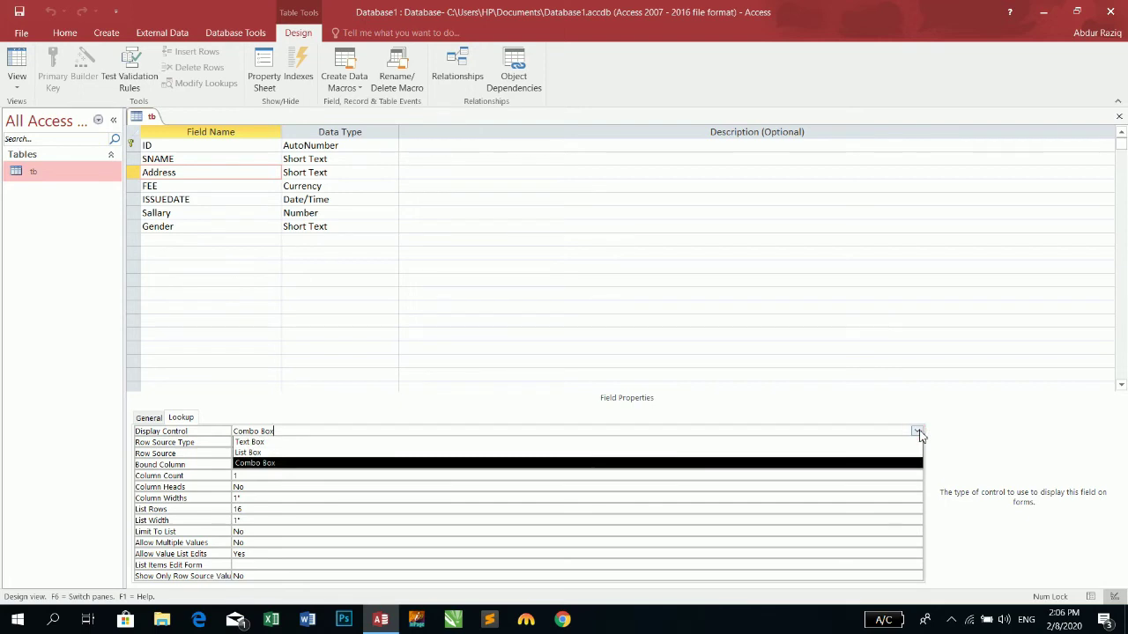
{"action": "left_click", "coordinate": [917, 432]}
Try Table/Query with the Query Builder for the Address field's row source, and restore its Row Source Type to Value List.
{"action": "left_click", "coordinate": [308, 443]}
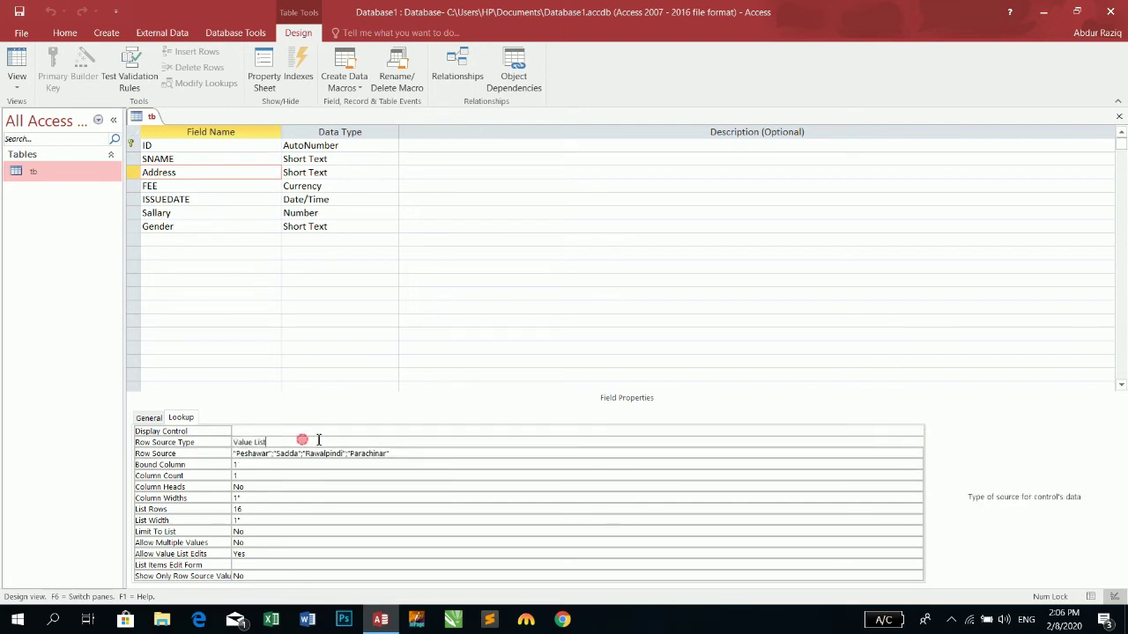
{"action": "left_click", "coordinate": [917, 443]}
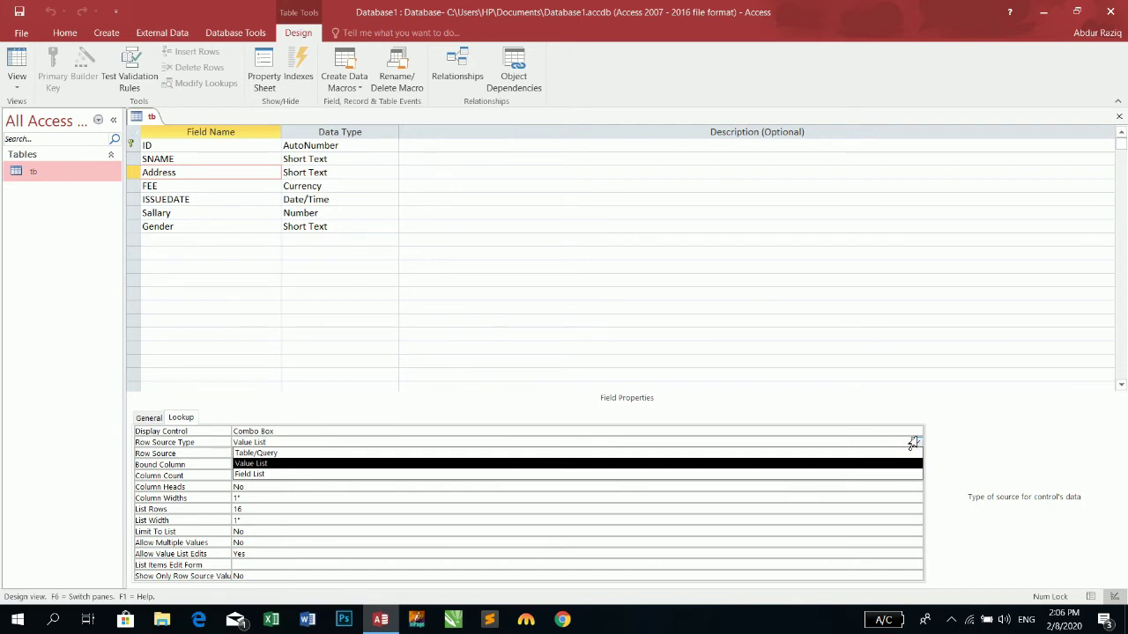
{"action": "left_click", "coordinate": [386, 454]}
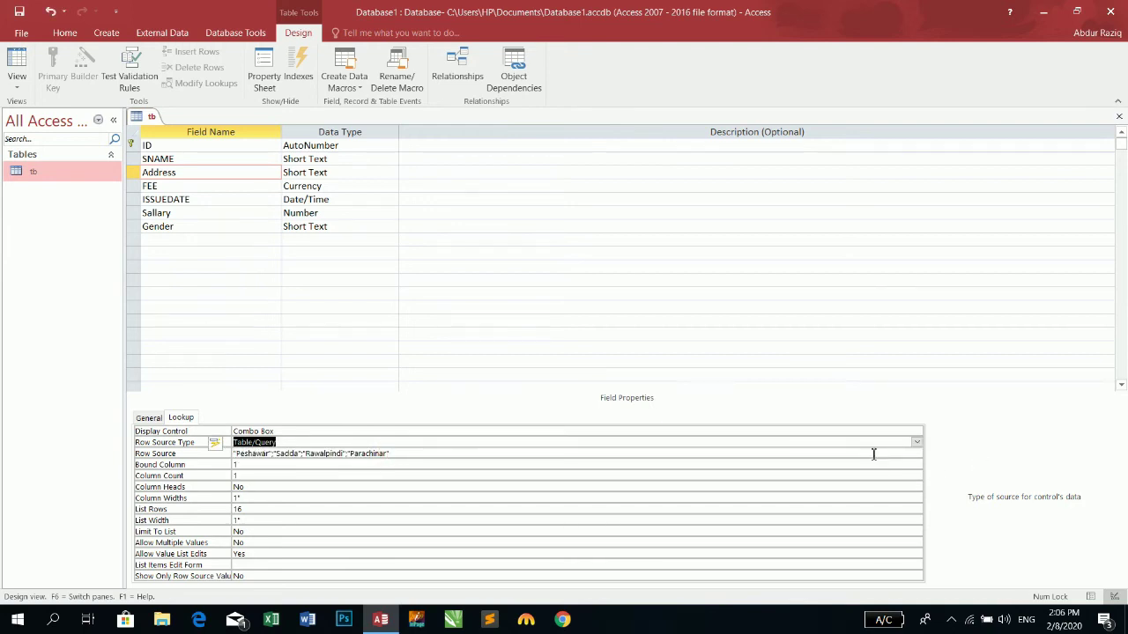
{"action": "left_click", "coordinate": [873, 454]}
{"action": "left_click", "coordinate": [916, 454]}
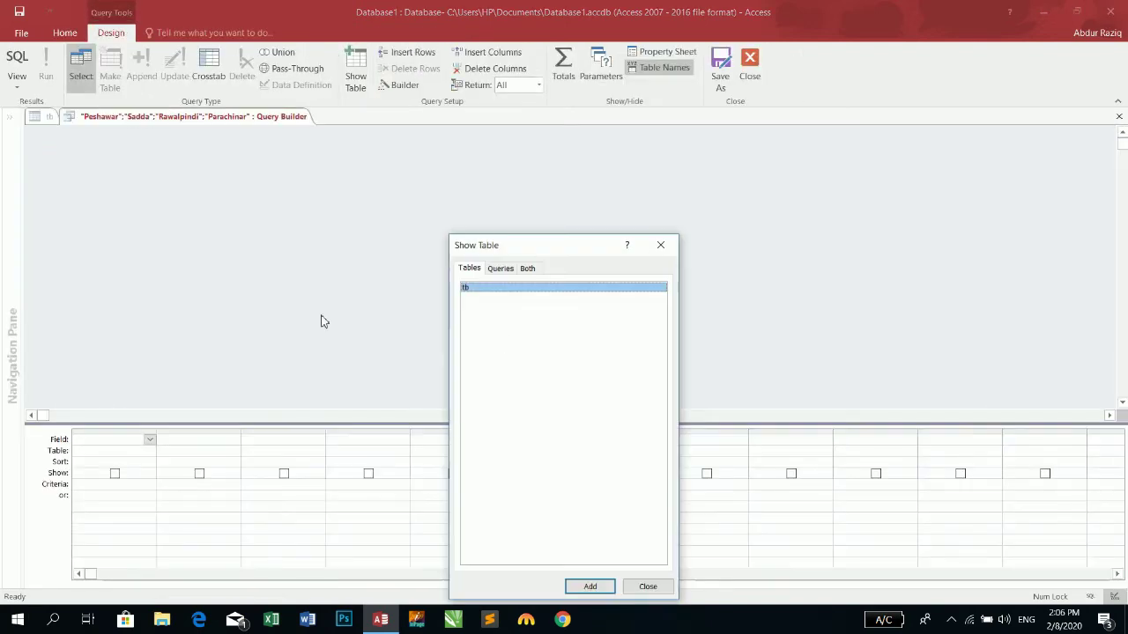
{"action": "left_click", "coordinate": [662, 250]}
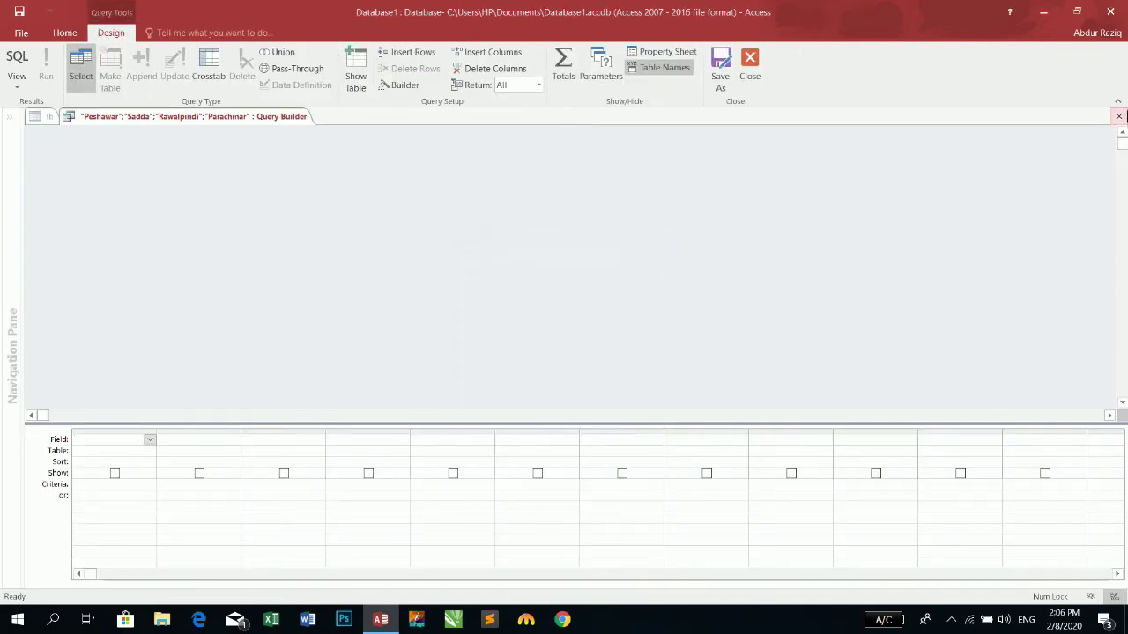
{"action": "left_click", "coordinate": [1118, 116]}
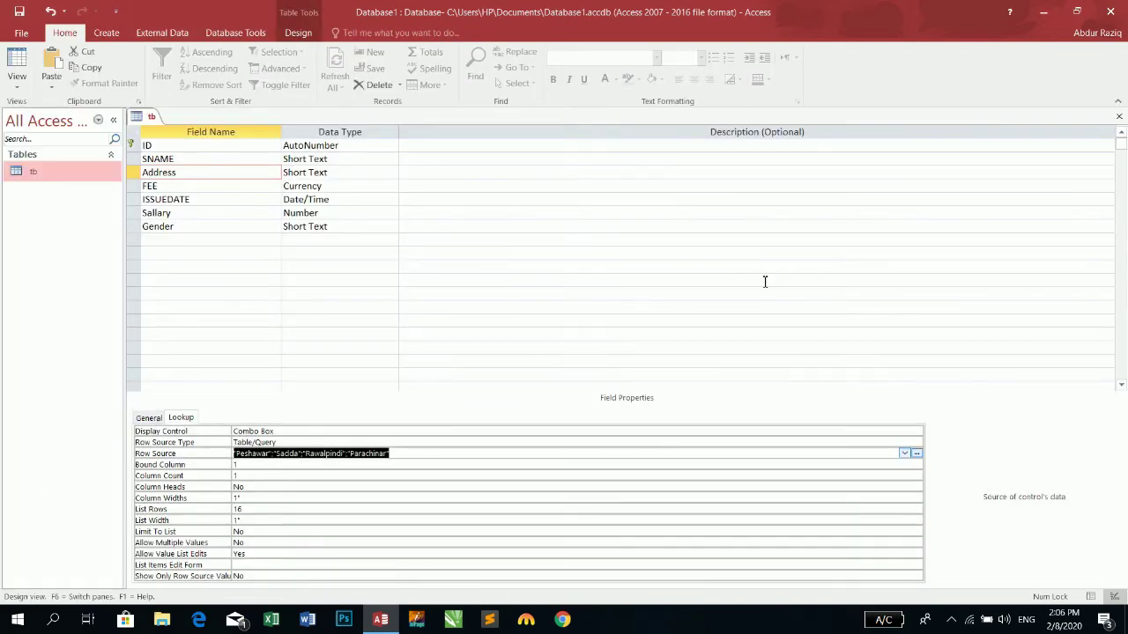
{"action": "left_click", "coordinate": [322, 442]}
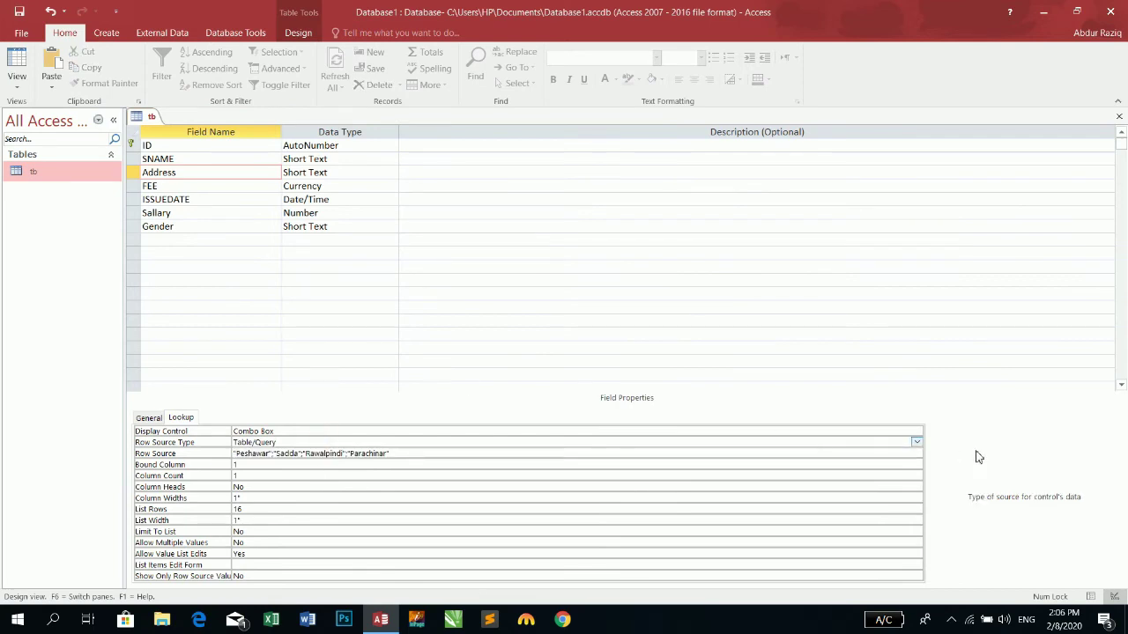
{"action": "left_click", "coordinate": [917, 445]}
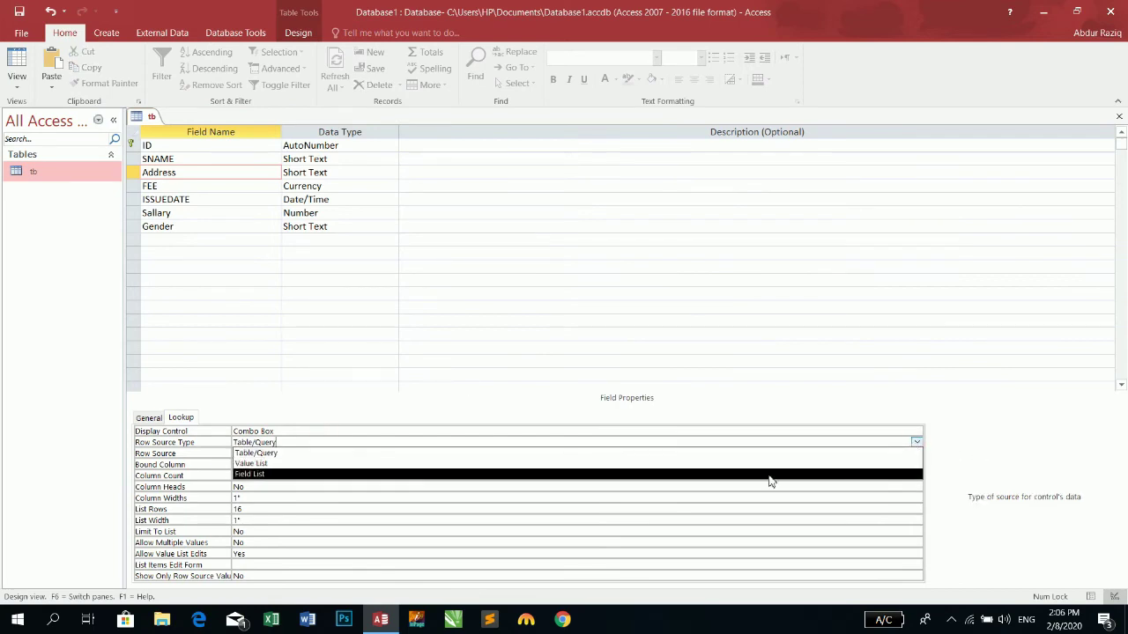
{"action": "left_click", "coordinate": [706, 464]}
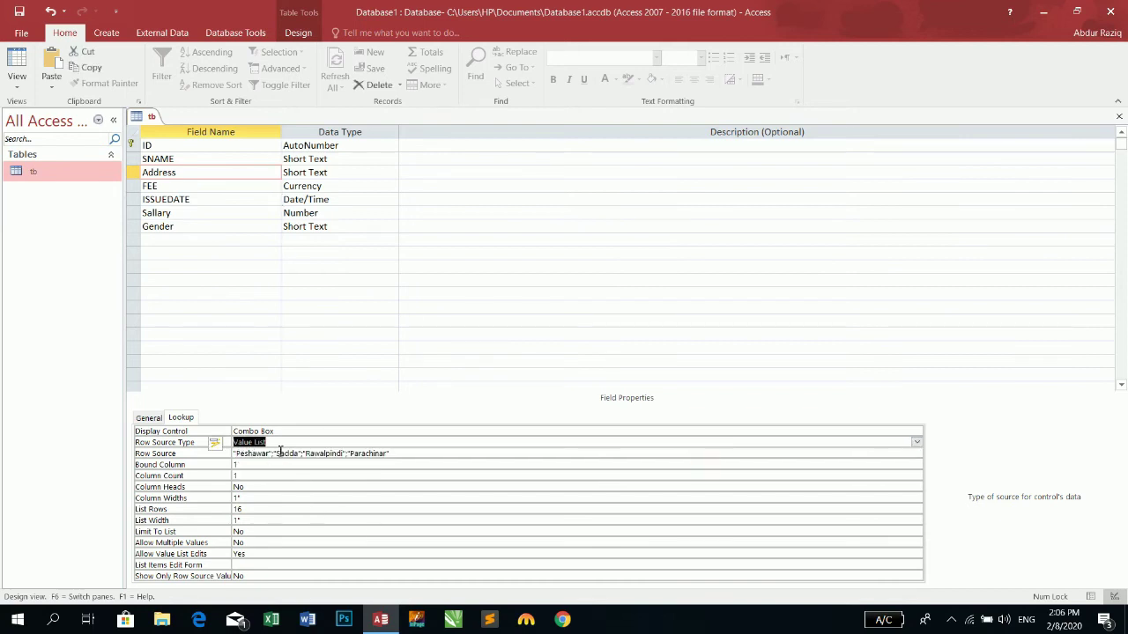
Add "Shashoo" to the end of the Address field's Row Source values.
{"action": "left_click", "coordinate": [408, 454]}
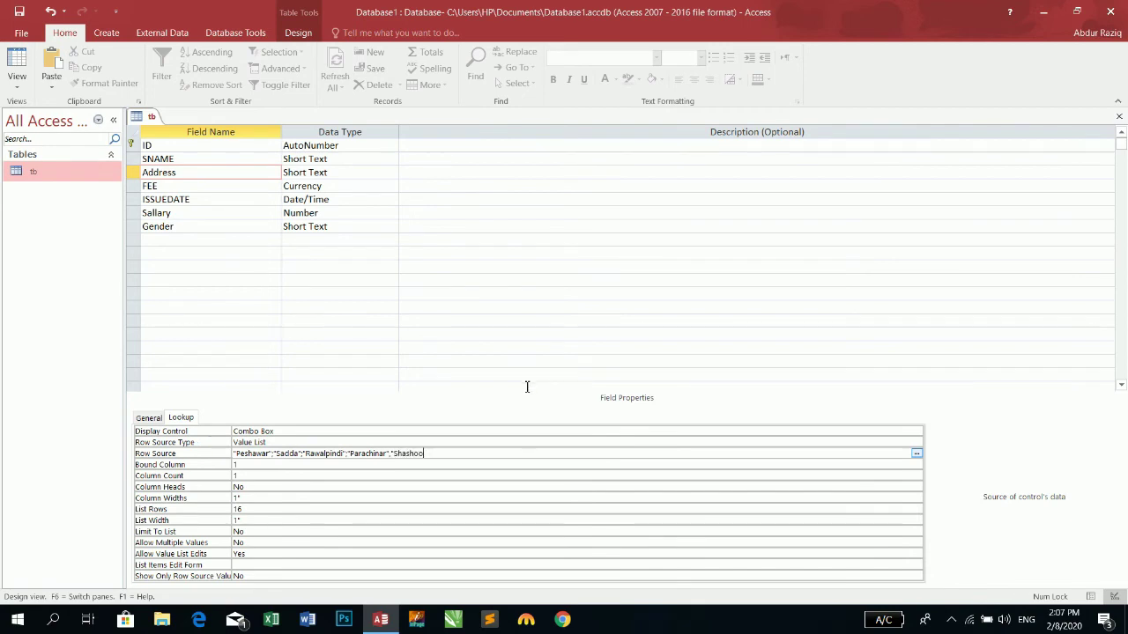
{"action": "type", "text": "\""}
{"action": "key", "text": "Return"}
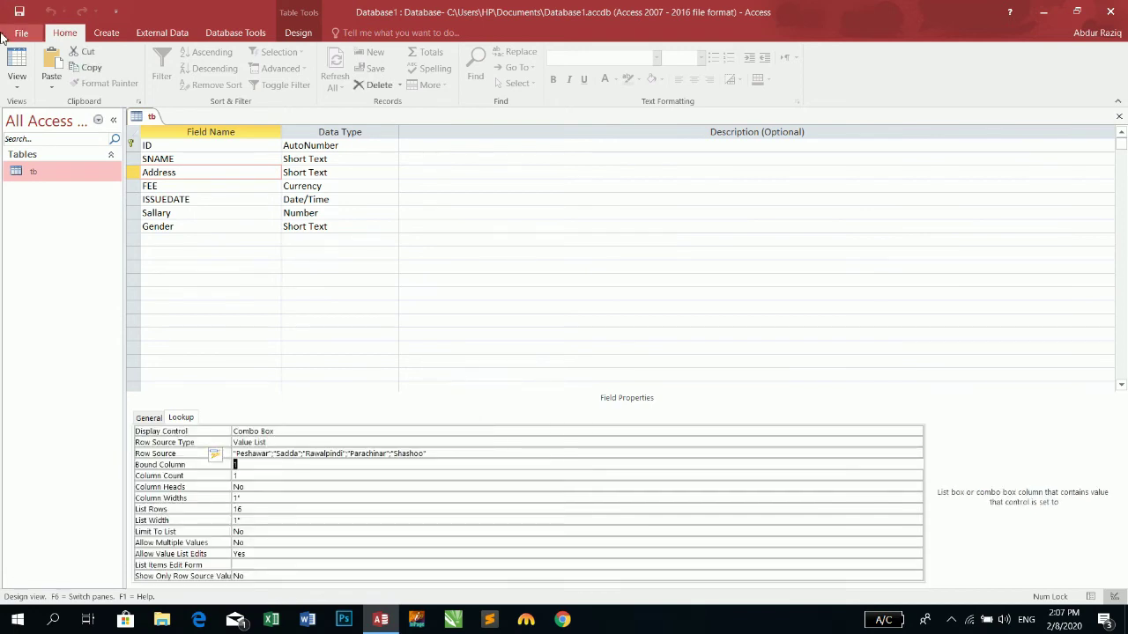
Add "Jalamay" to the Address lookup's list items from the first record in Datasheet view and show the updated list.
{"action": "left_click", "coordinate": [16, 67]}
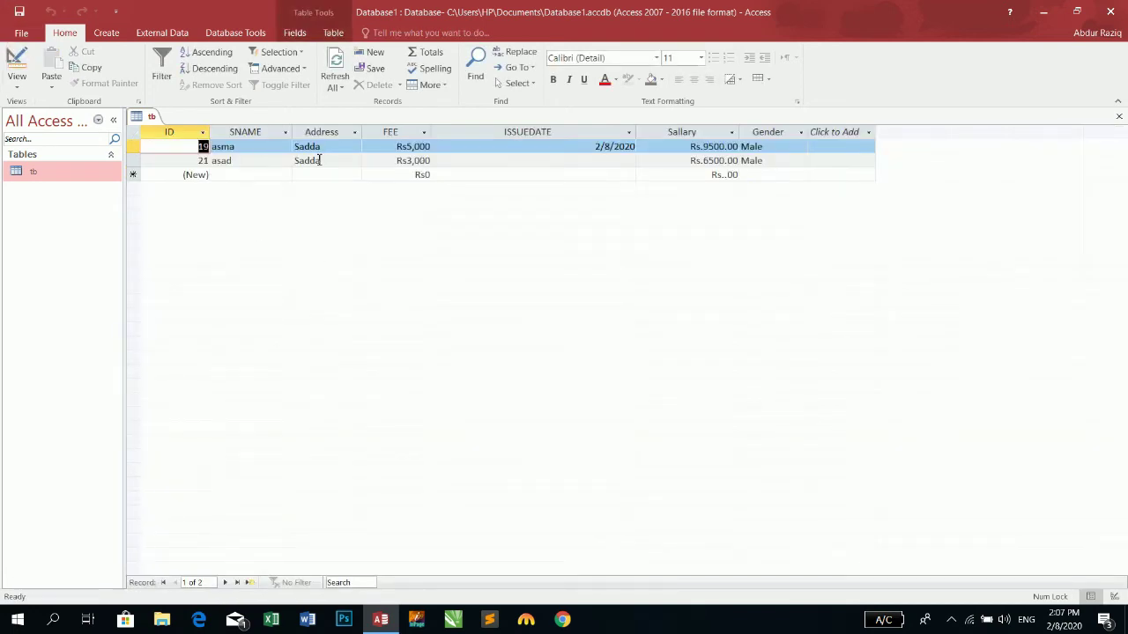
{"action": "left_click", "coordinate": [343, 151]}
{"action": "left_click", "coordinate": [354, 148]}
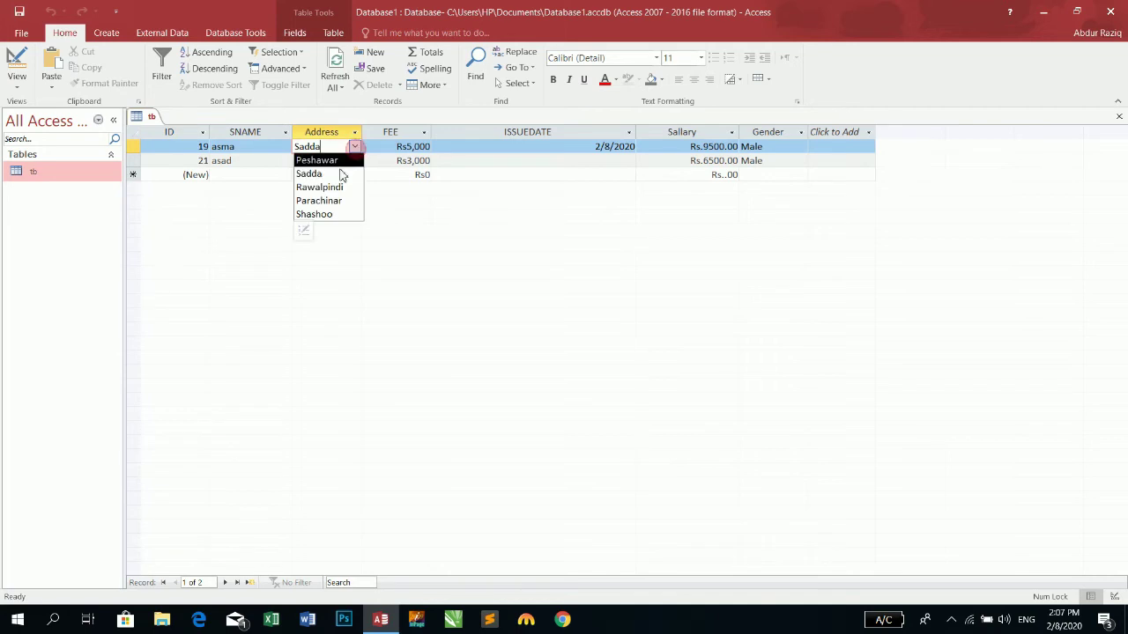
{"action": "left_click", "coordinate": [305, 231]}
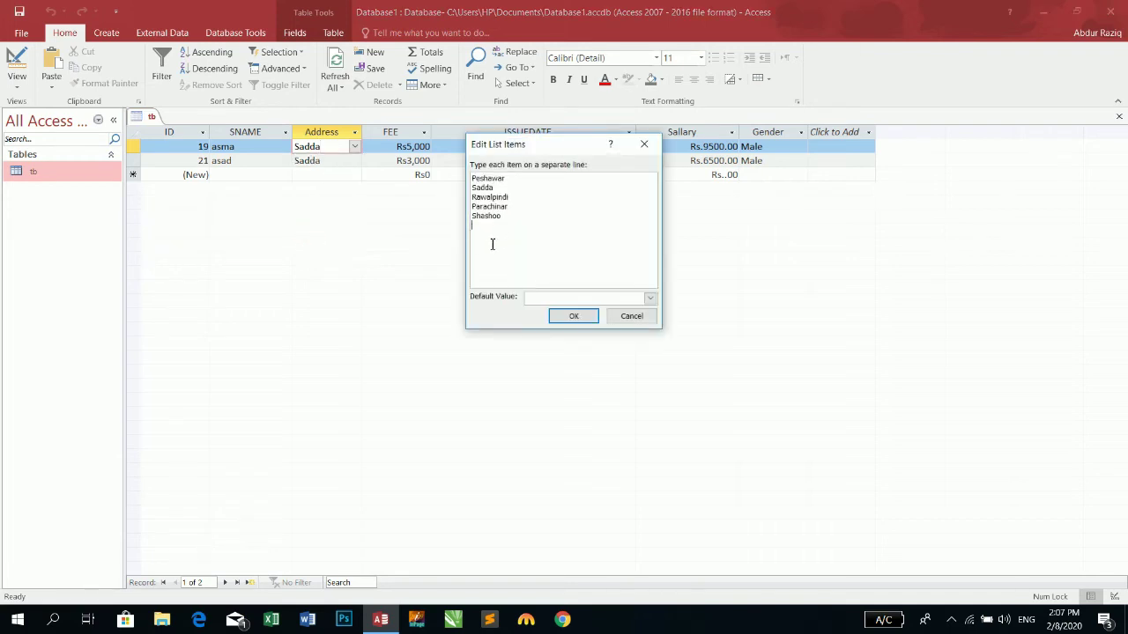
{"action": "type", "text": "Jalamay"}
{"action": "left_click", "coordinate": [581, 315]}
{"action": "left_click", "coordinate": [355, 148]}
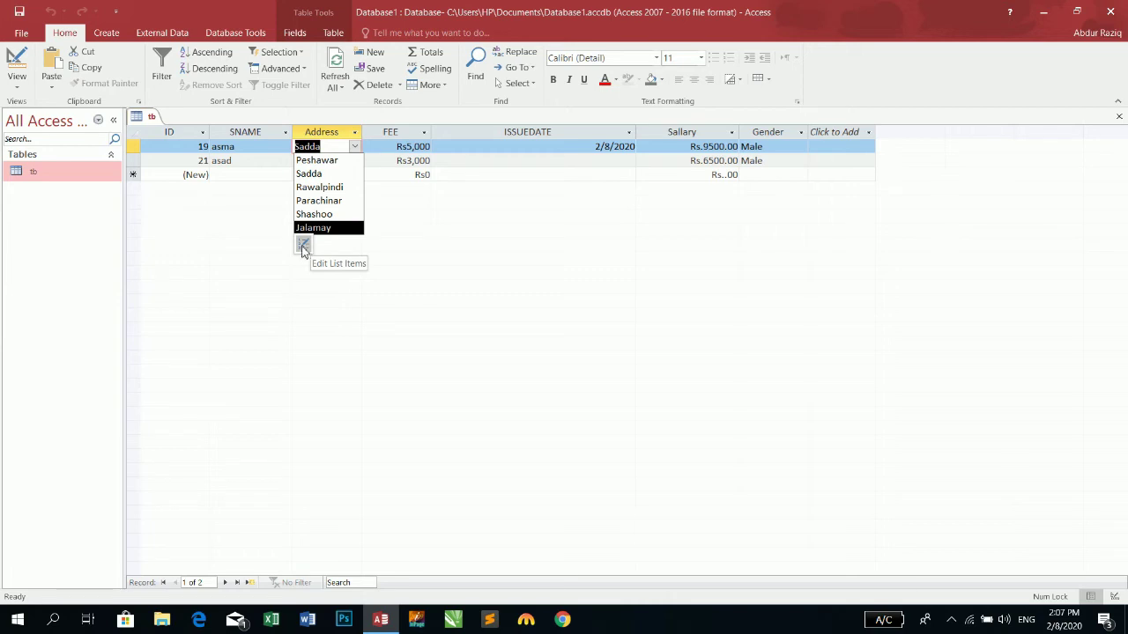
Set the Address field's Allow Value List Edits property to No in Design view and save the table.
{"action": "left_click", "coordinate": [16, 64]}
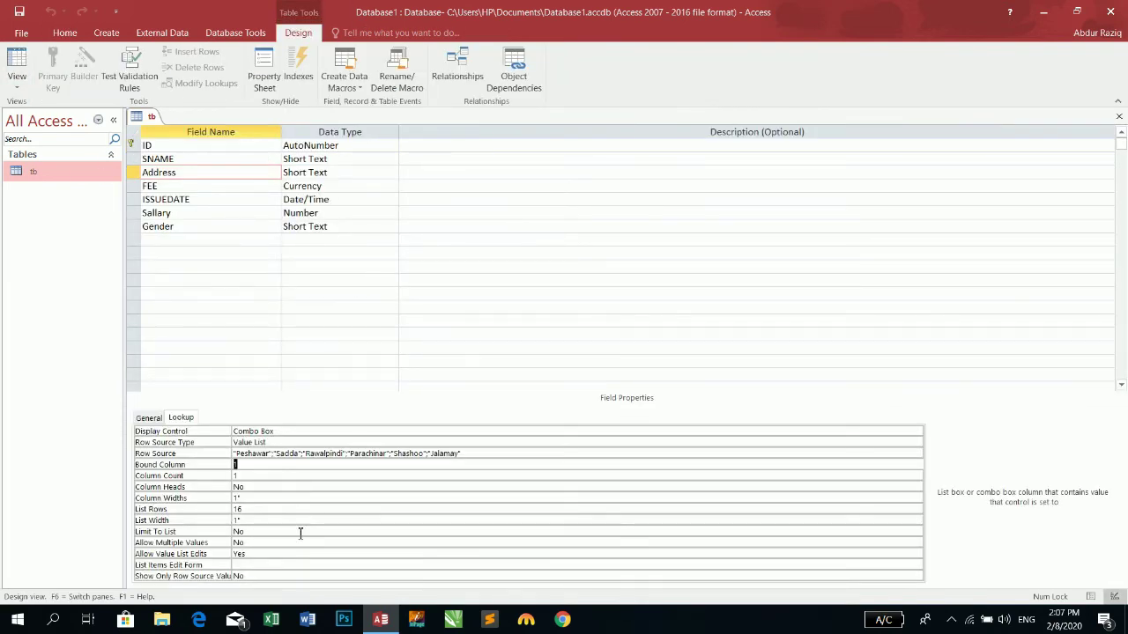
{"action": "left_click", "coordinate": [255, 564]}
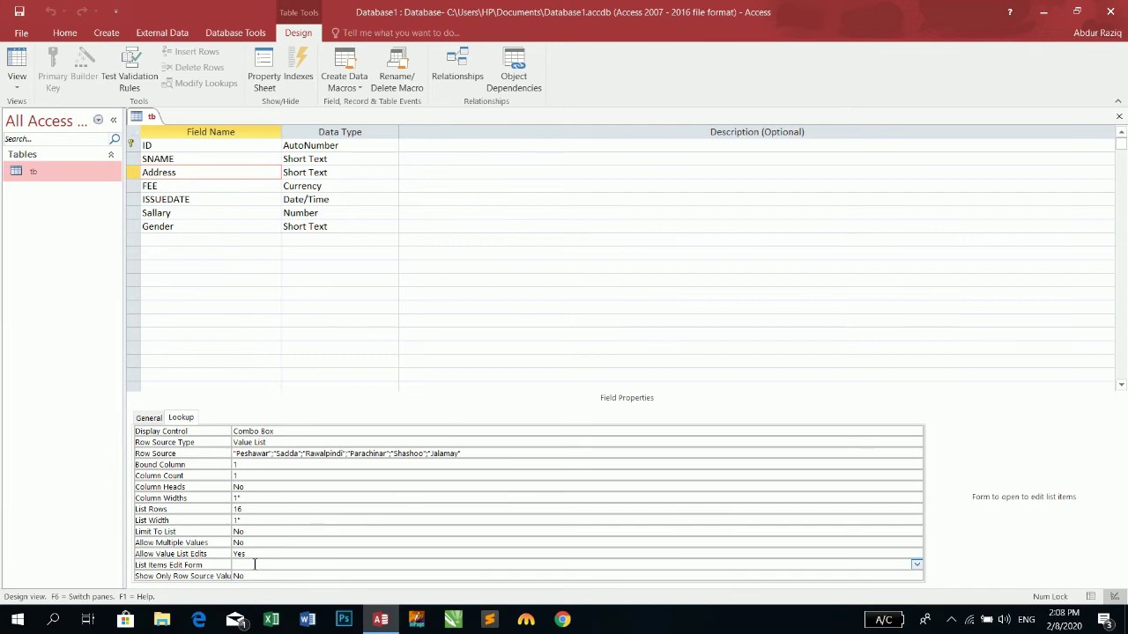
{"action": "left_click", "coordinate": [256, 555]}
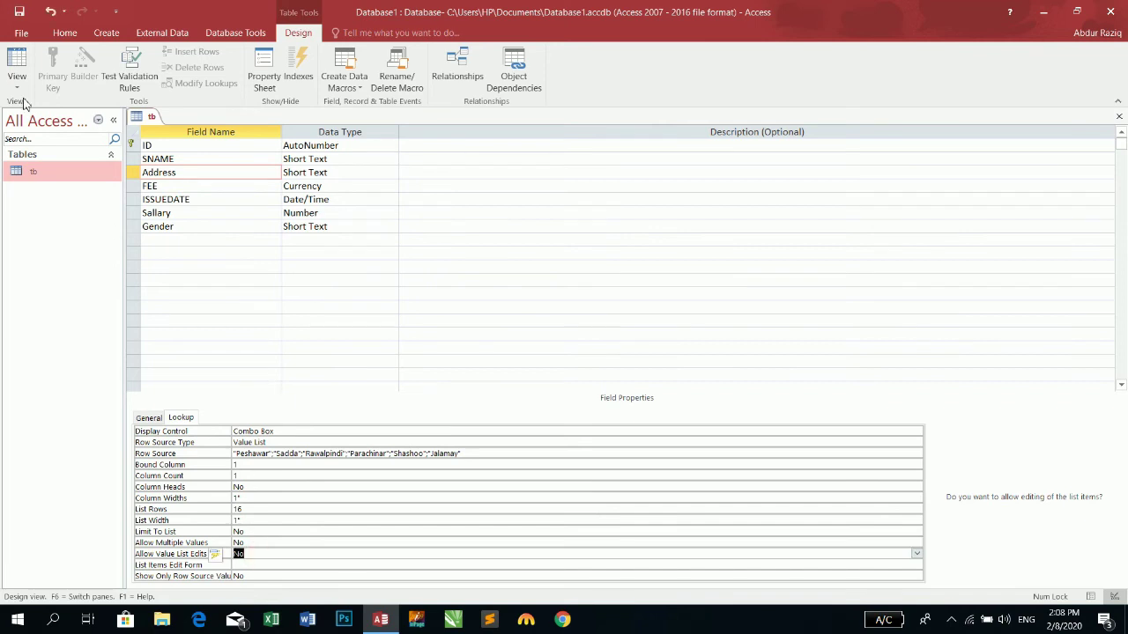
{"action": "left_click", "coordinate": [19, 12]}
Compare the Address and Gender drop-down lists in the first record in Datasheet view for the list-editing option.
{"action": "left_click", "coordinate": [17, 60]}
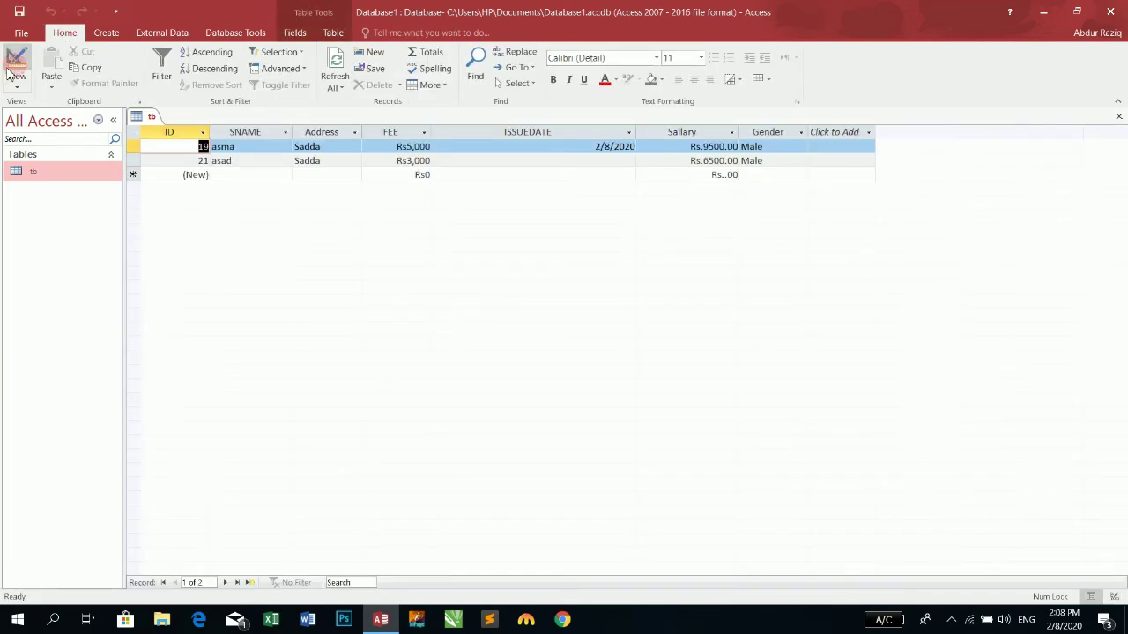
{"action": "left_click", "coordinate": [332, 149]}
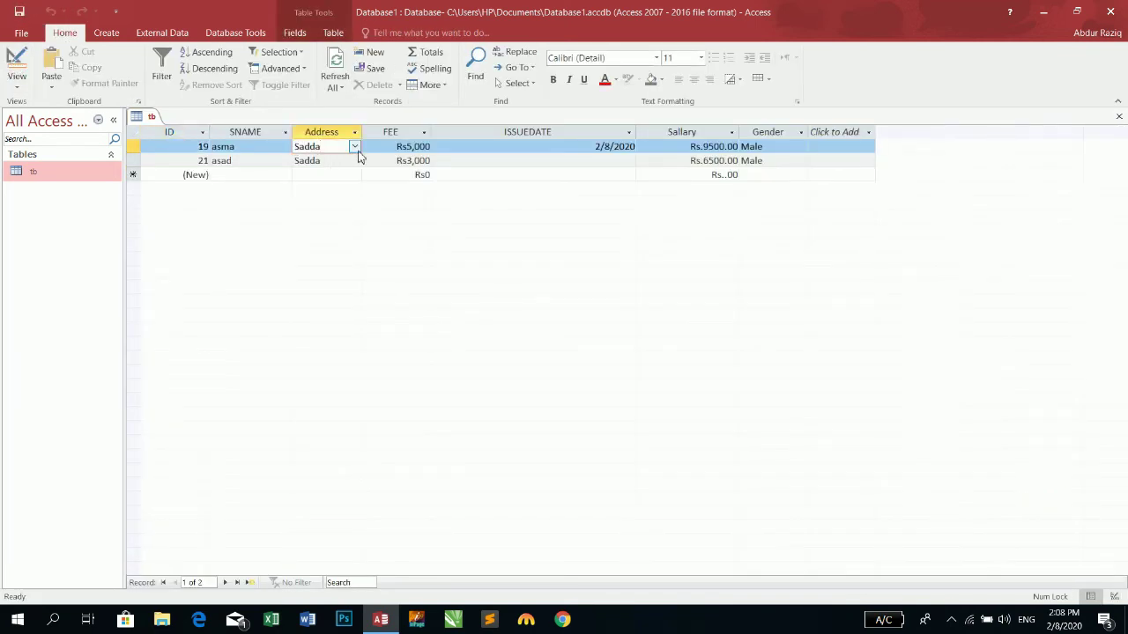
{"action": "left_click", "coordinate": [354, 149]}
{"action": "left_click", "coordinate": [353, 150]}
{"action": "left_click", "coordinate": [354, 147]}
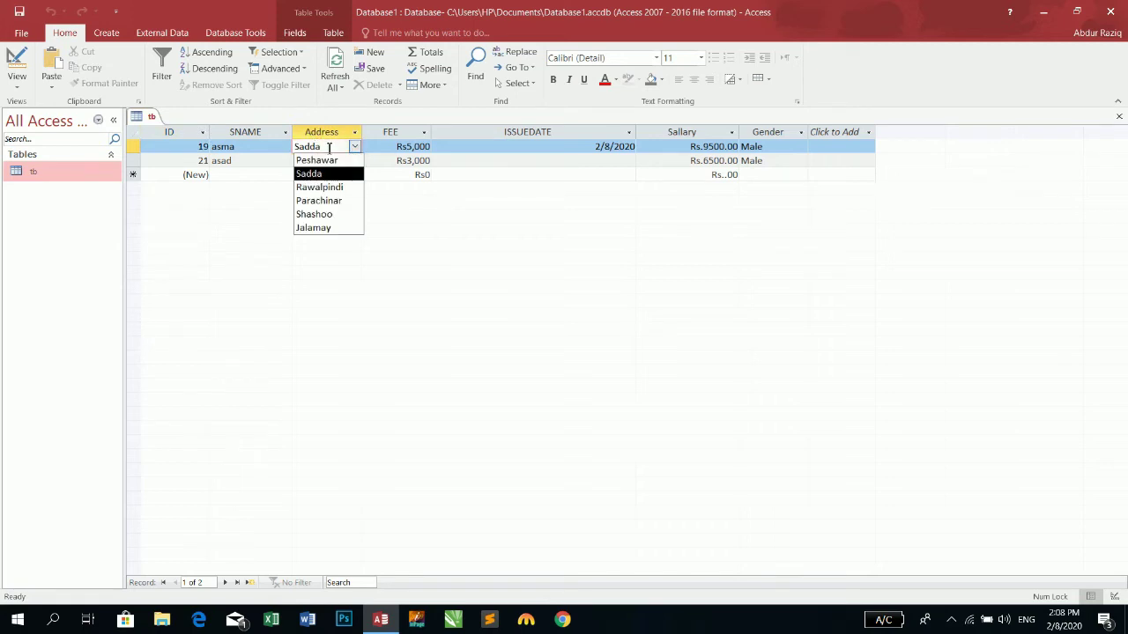
{"action": "left_click", "coordinate": [786, 146]}
{"action": "left_click", "coordinate": [802, 147]}
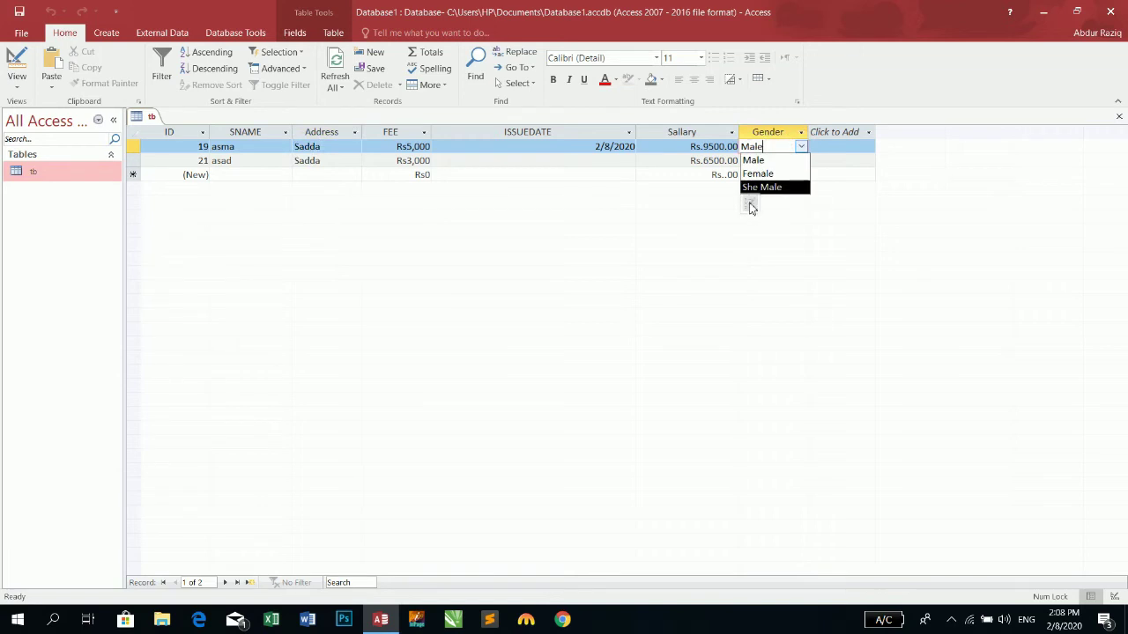
{"action": "left_click", "coordinate": [328, 148]}
{"action": "left_click", "coordinate": [355, 148]}
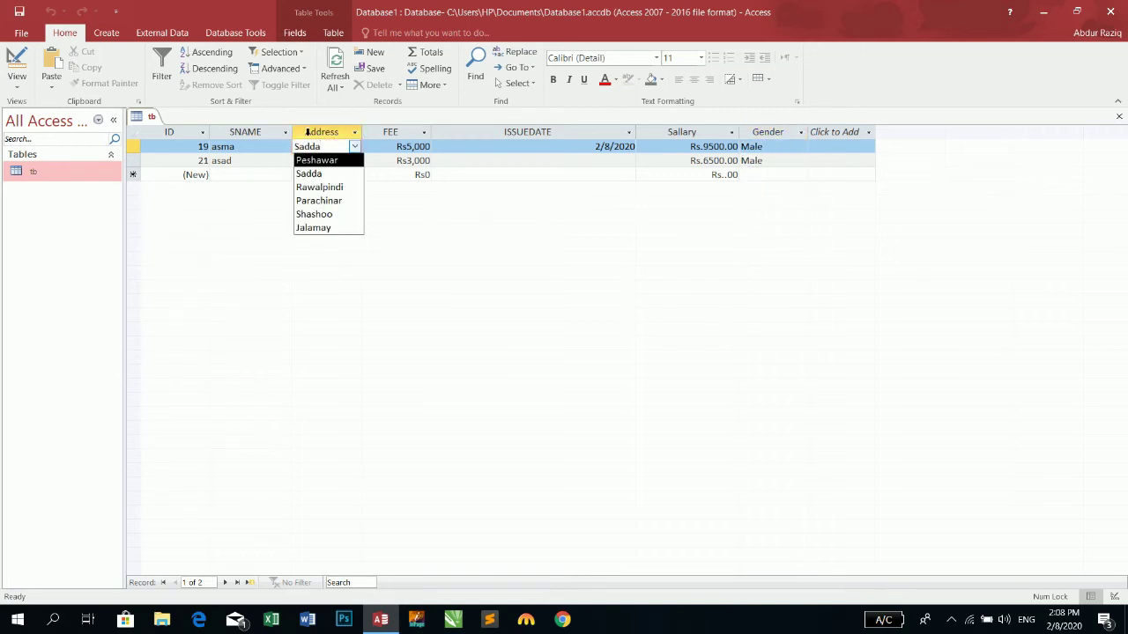
Review the Address field's Row Source Type options in Design view and close the tb table.
{"action": "left_click", "coordinate": [9, 58]}
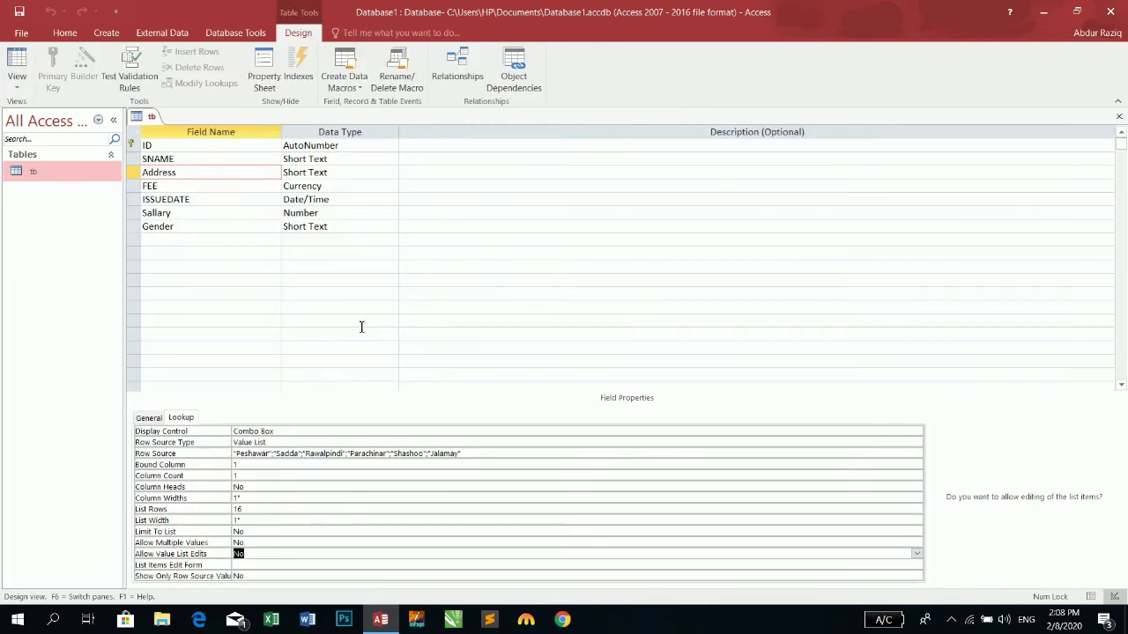
{"action": "left_click", "coordinate": [287, 442]}
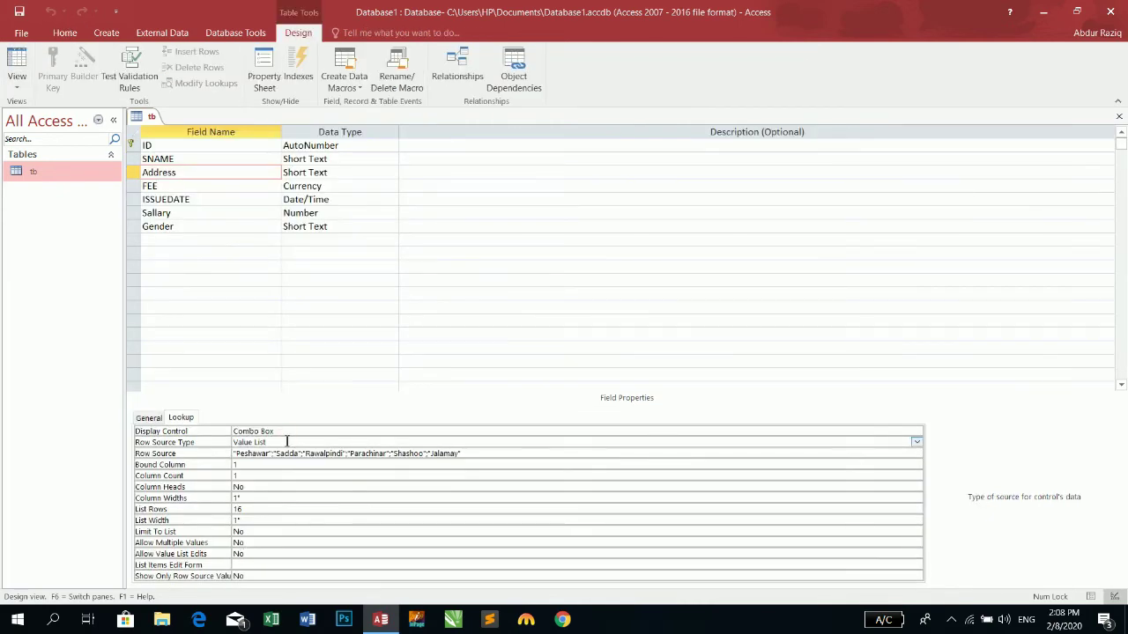
{"action": "left_click", "coordinate": [291, 431]}
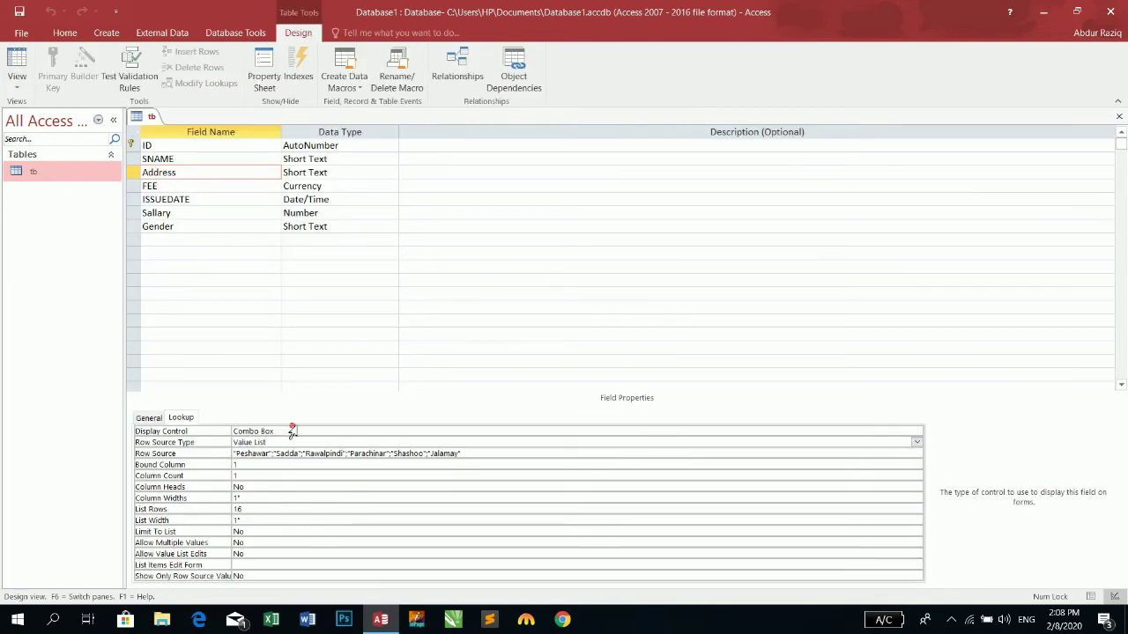
{"action": "left_click", "coordinate": [285, 442]}
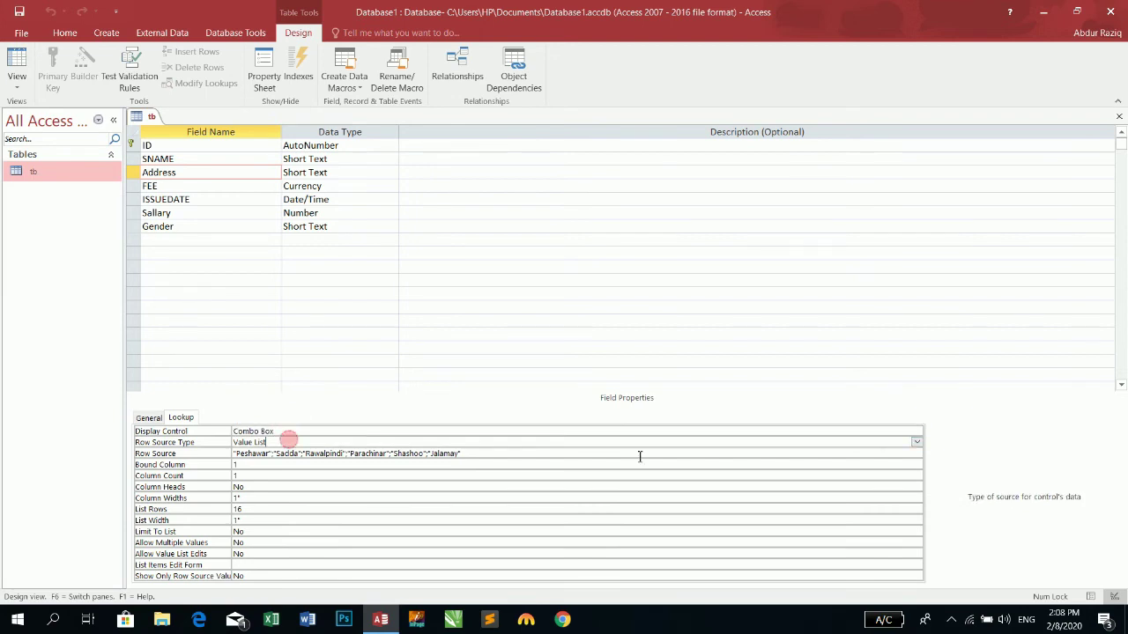
{"action": "left_click", "coordinate": [917, 443]}
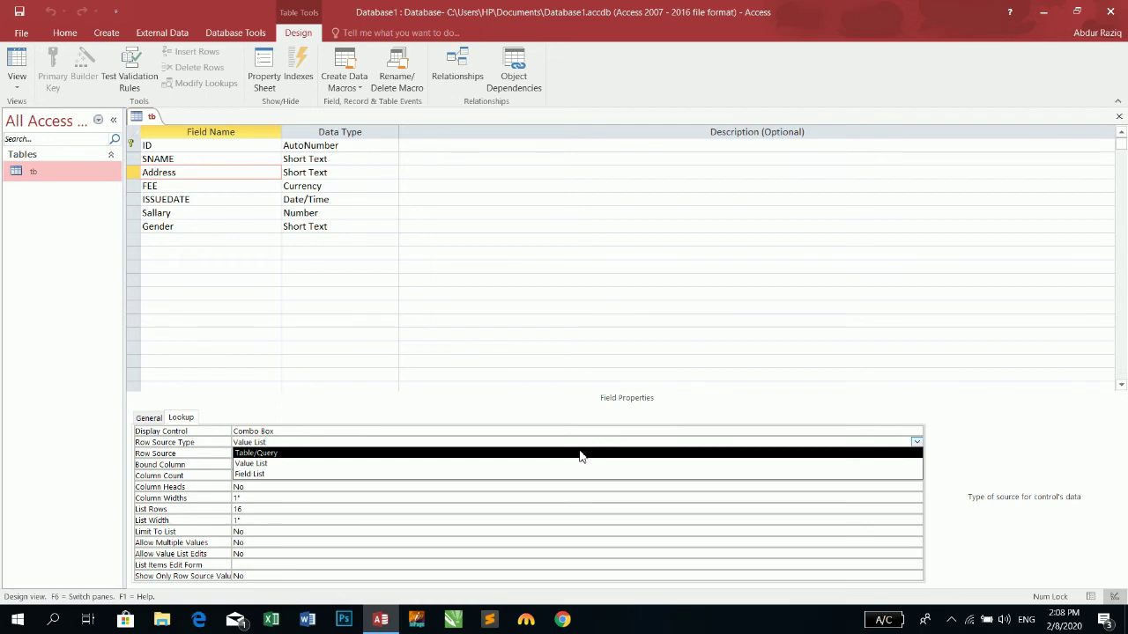
{"action": "left_click", "coordinate": [1119, 117]}
{"action": "left_click", "coordinate": [1119, 116]}
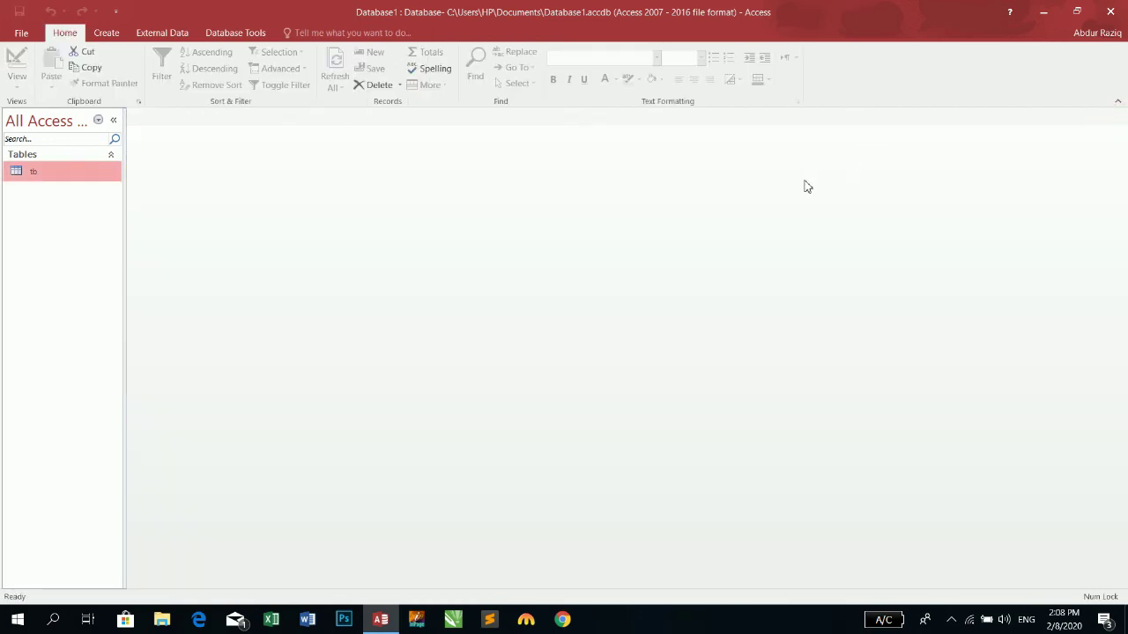
Create a new table and save it as "city".
{"action": "left_click", "coordinate": [115, 35]}
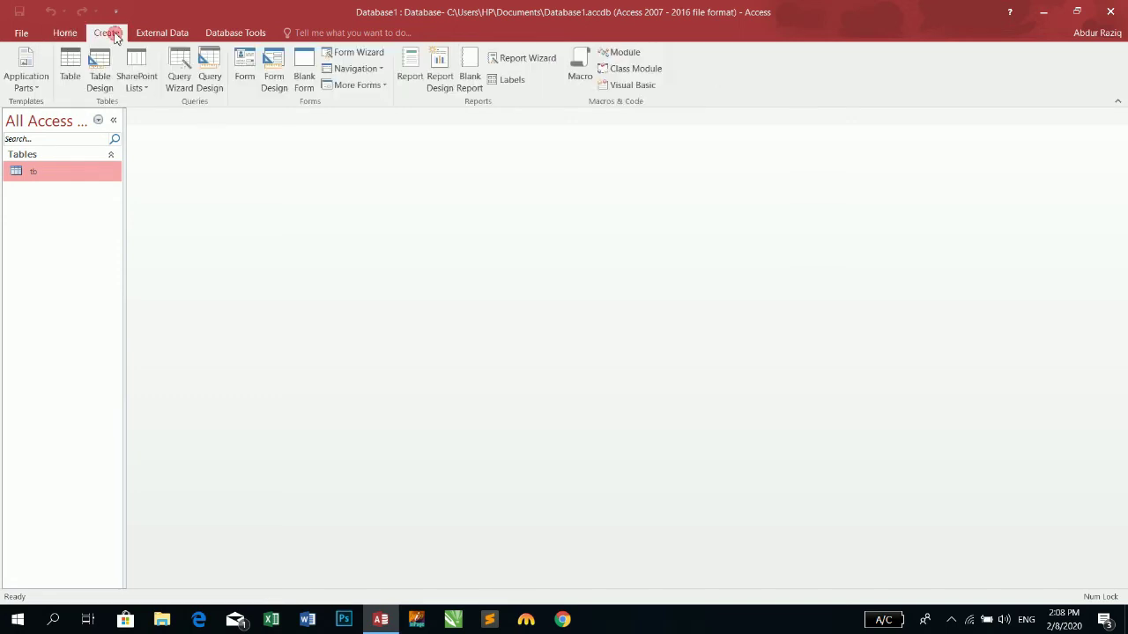
{"action": "left_click", "coordinate": [69, 66]}
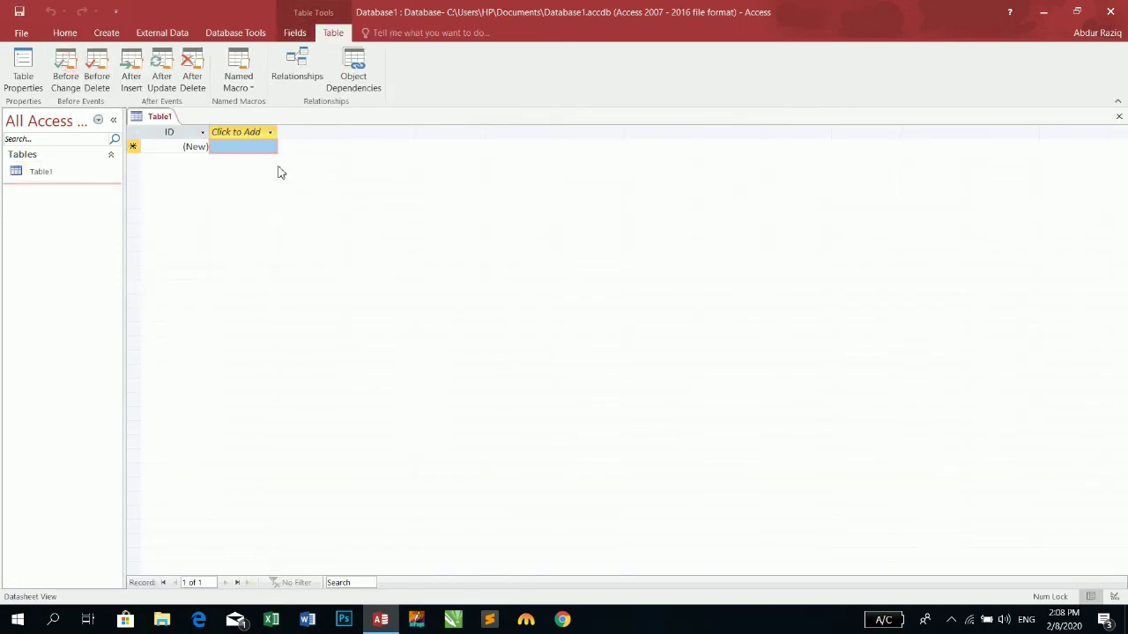
{"action": "left_click", "coordinate": [20, 11]}
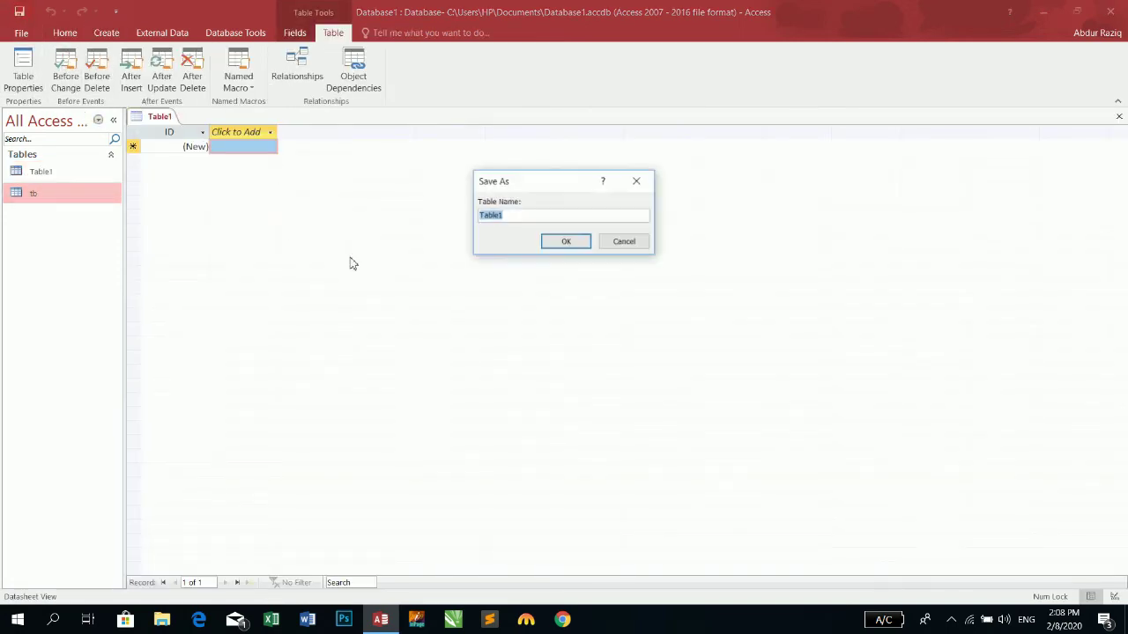
{"action": "type", "text": "city"}
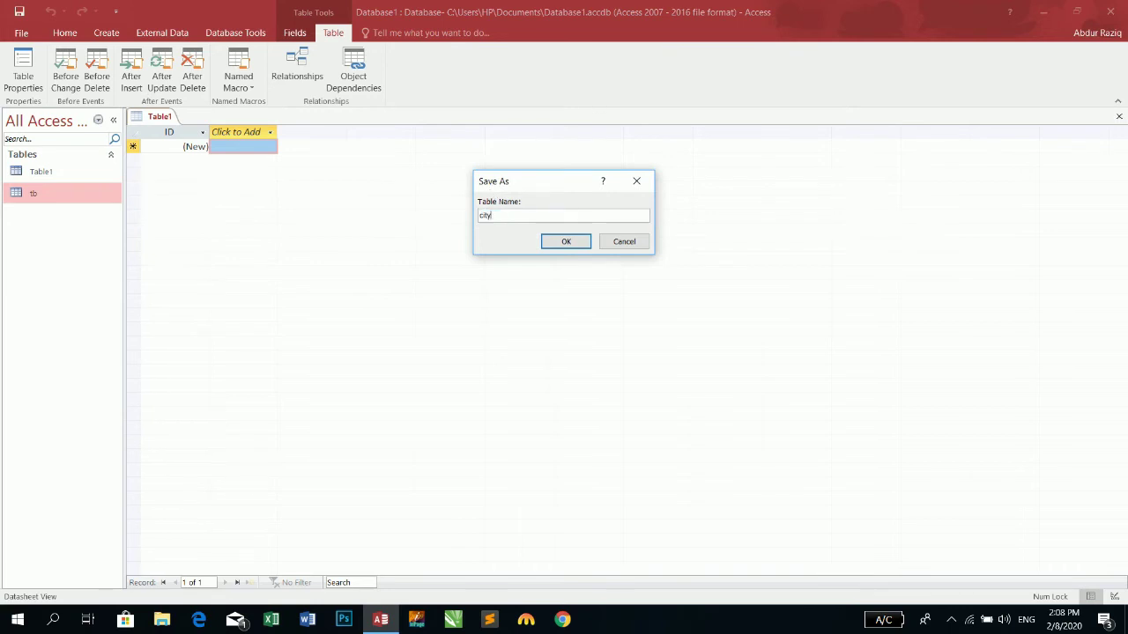
{"action": "key", "text": "Return"}
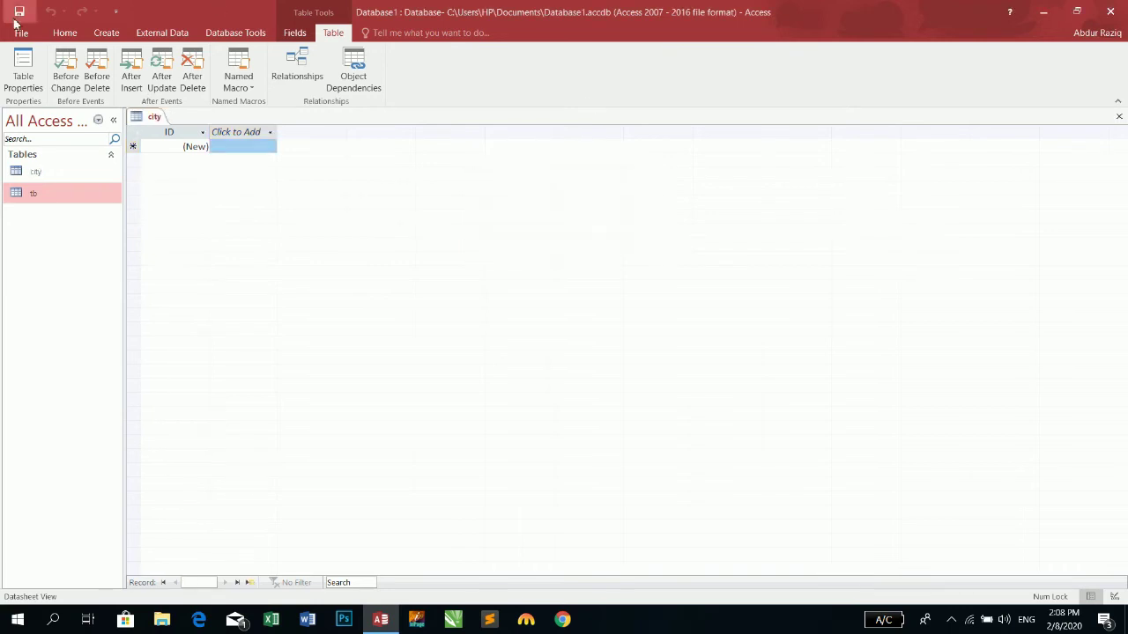
Add a Short Text field named CityName below ID in the city table's Design view.
{"action": "left_click", "coordinate": [69, 33]}
{"action": "left_click", "coordinate": [16, 60]}
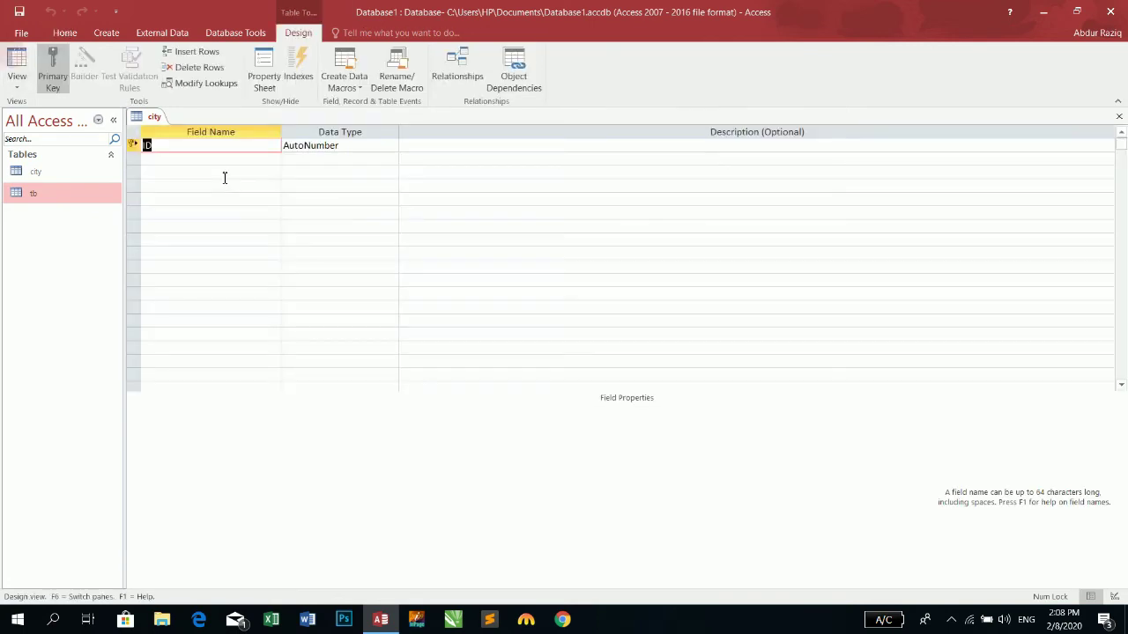
{"action": "left_click", "coordinate": [216, 159]}
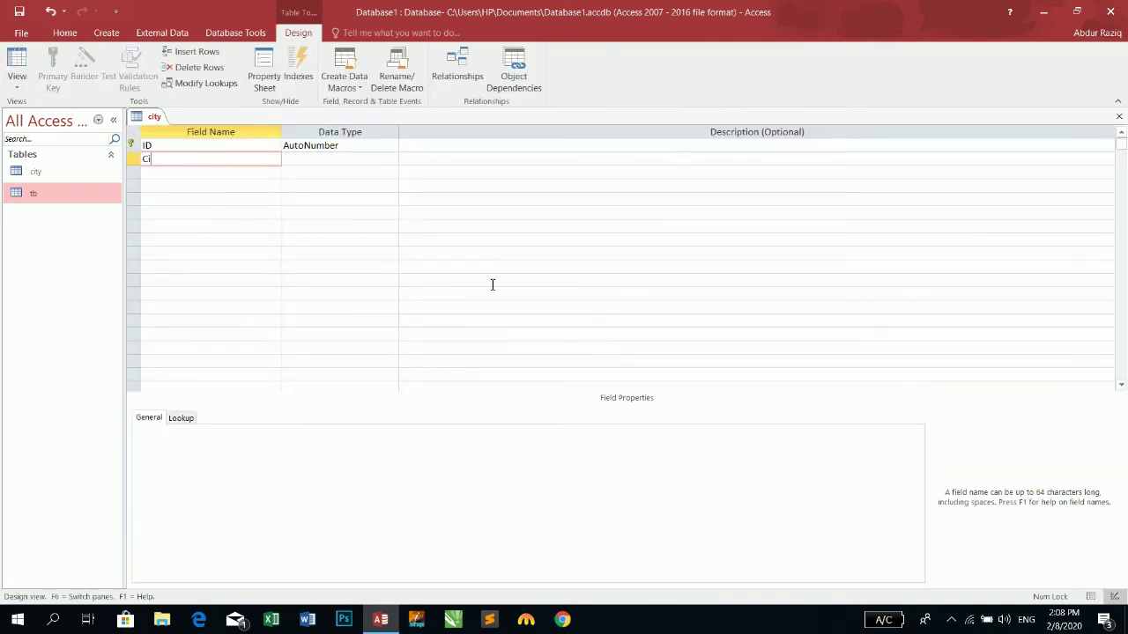
{"action": "type", "text": "CityName"}
{"action": "key", "text": "Tab"}
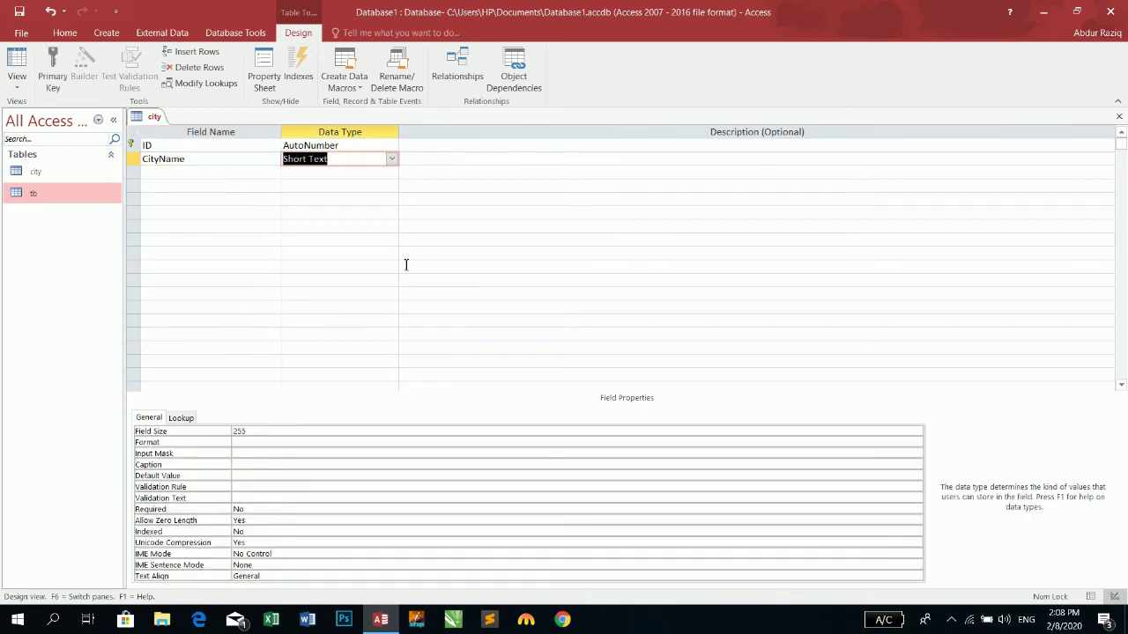
Enter SADDA, ALIZAI, PESHAWAR and HANGU as CityName records in the city table's Datasheet view.
{"action": "left_click", "coordinate": [17, 69]}
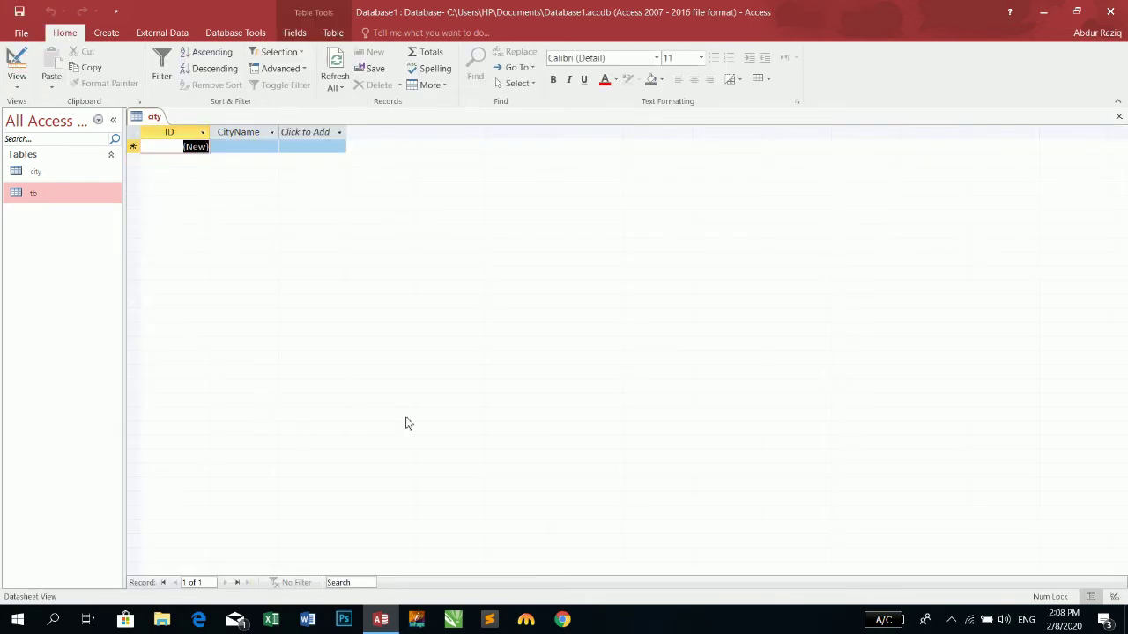
{"action": "key", "text": "Tab"}
{"action": "type", "text": "a"}
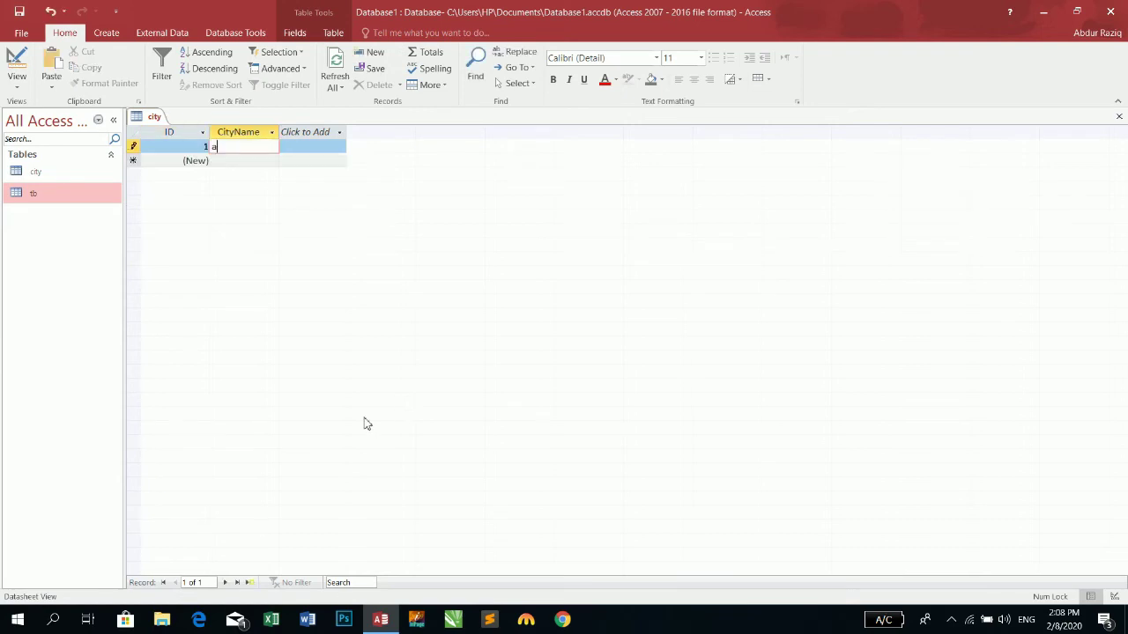
{"action": "key", "text": "Caps_Lock"}
{"action": "key", "text": "Tab"}
{"action": "key", "text": "Tab"}
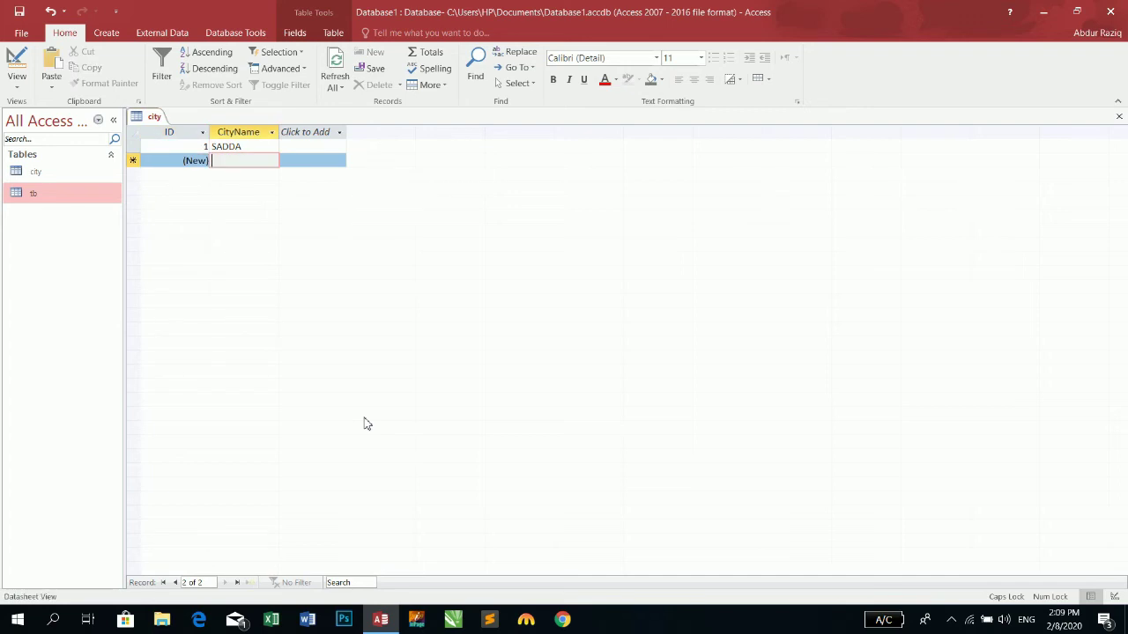
{"action": "type", "text": "ALIZAI"}
{"action": "key", "text": "Tab"}
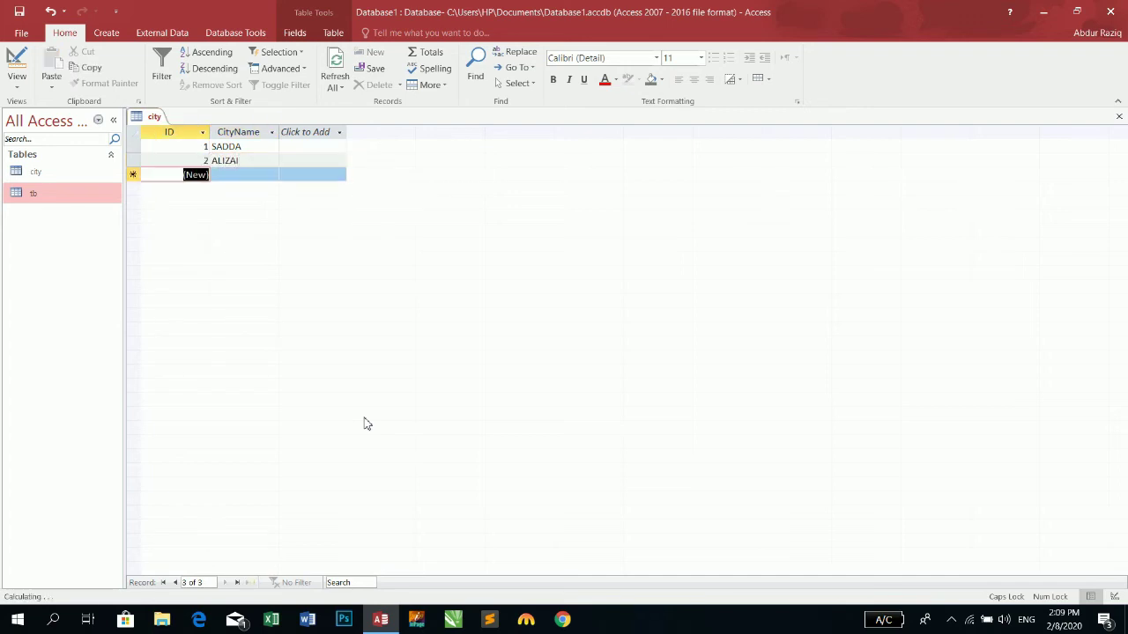
{"action": "key", "text": "Tab"}
{"action": "type", "text": "PESHAWAR"}
{"action": "key", "text": "Tab"}
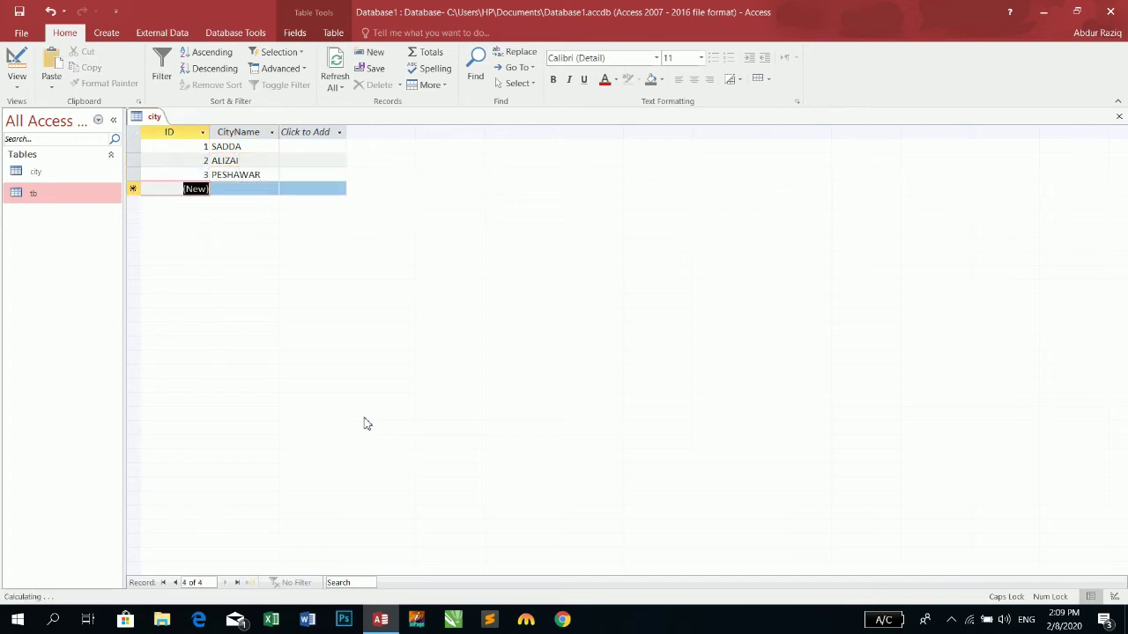
{"action": "key", "text": "Tab"}
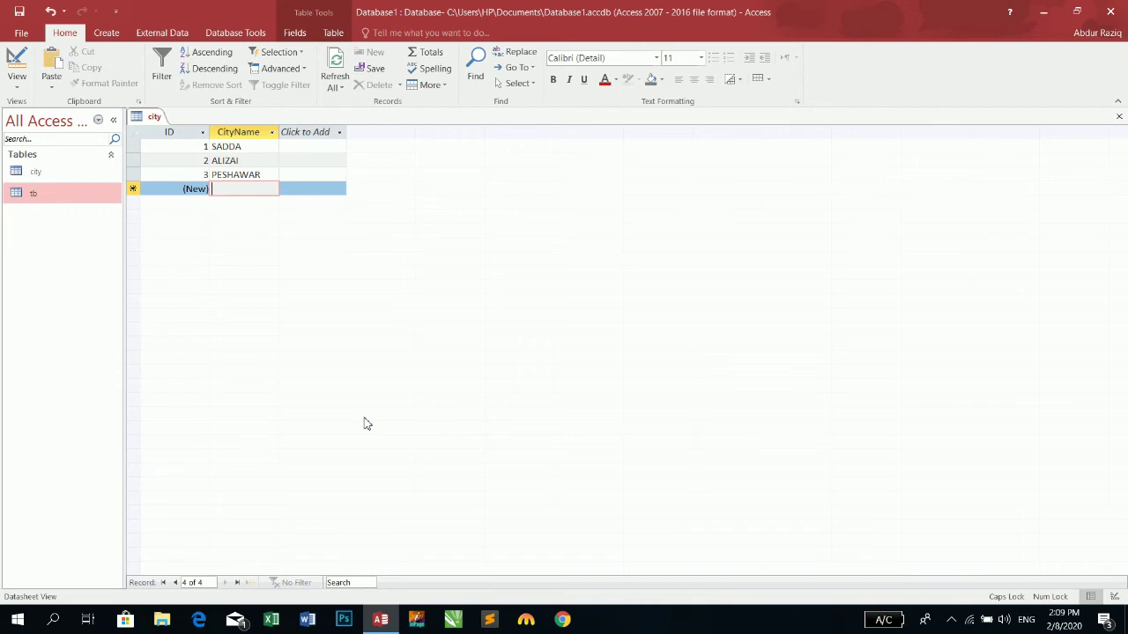
{"action": "type", "text": "HANGU"}
{"action": "key", "text": "Tab"}
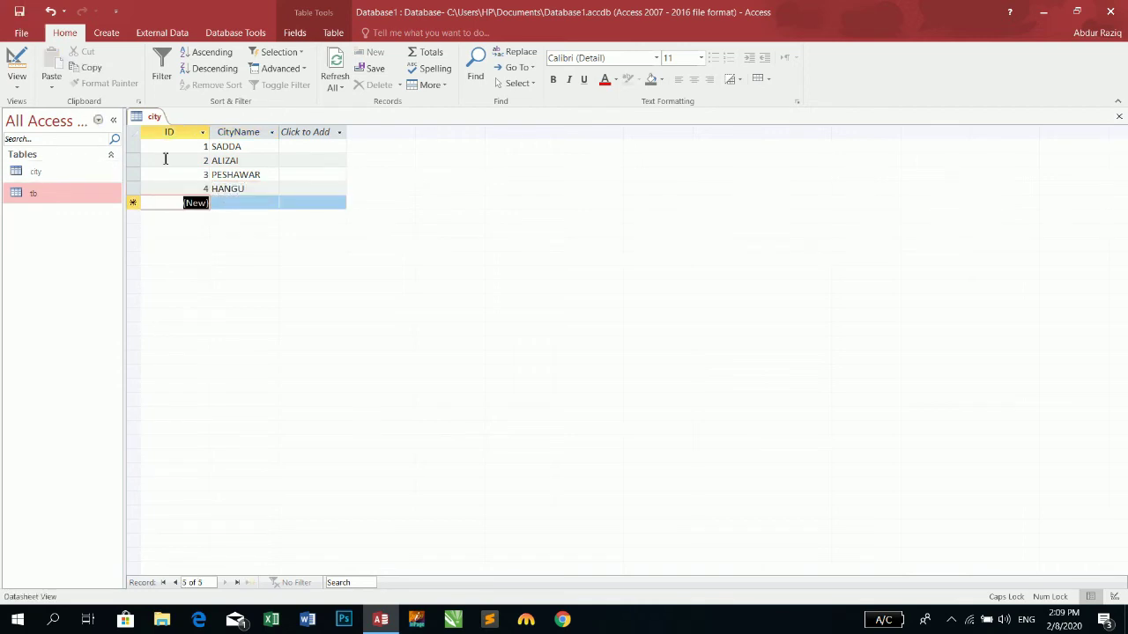
Close the city table, reopening it once to check its saved records.
{"action": "left_click", "coordinate": [1118, 119]}
{"action": "double_click", "coordinate": [50, 173]}
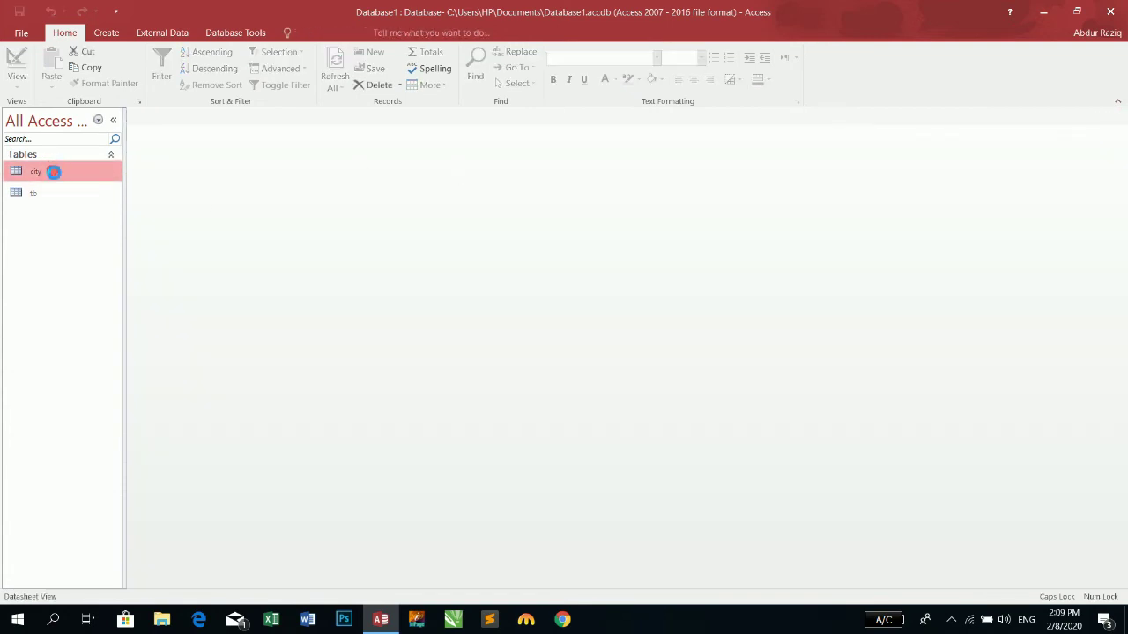
{"action": "left_click", "coordinate": [1118, 118]}
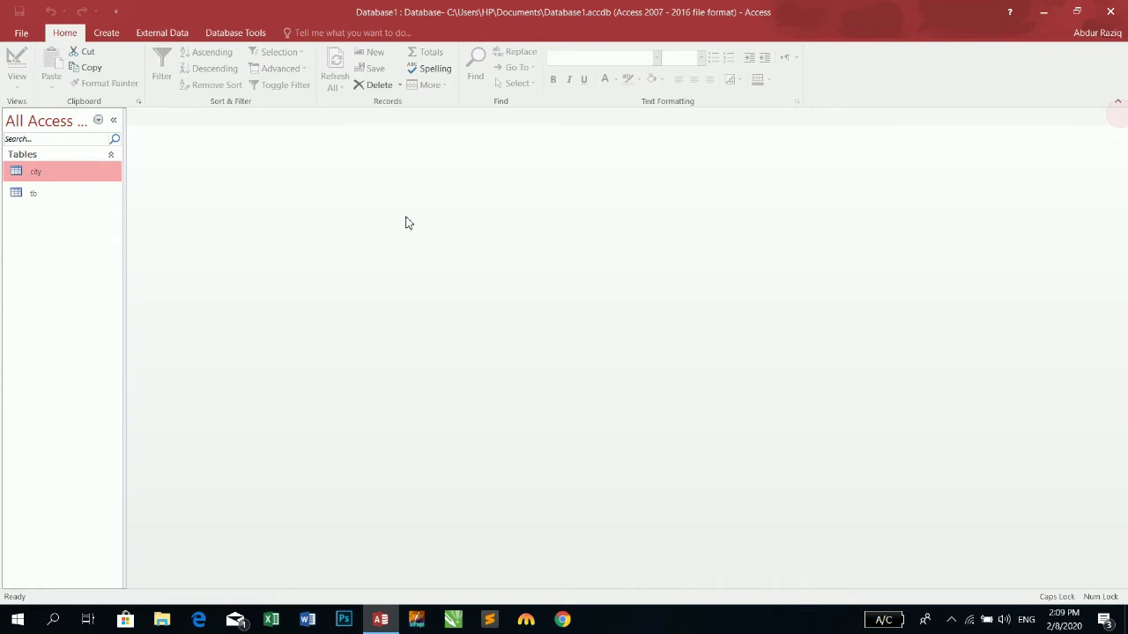
Open the tb table and view the Address choices offered for the first record.
{"action": "double_click", "coordinate": [31, 195]}
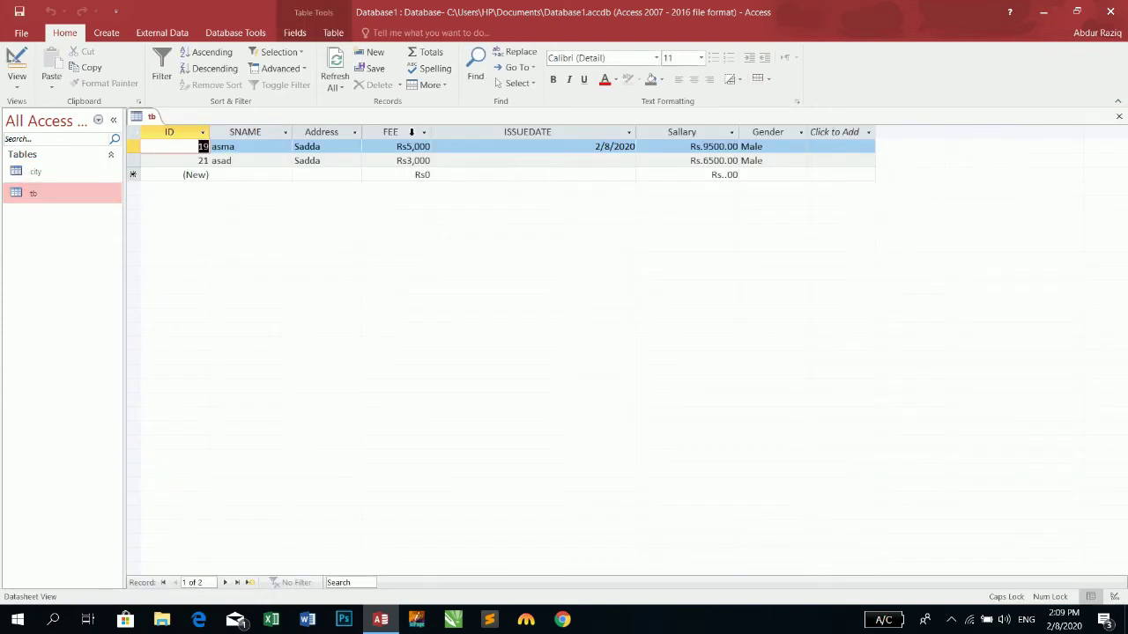
{"action": "left_click", "coordinate": [327, 148]}
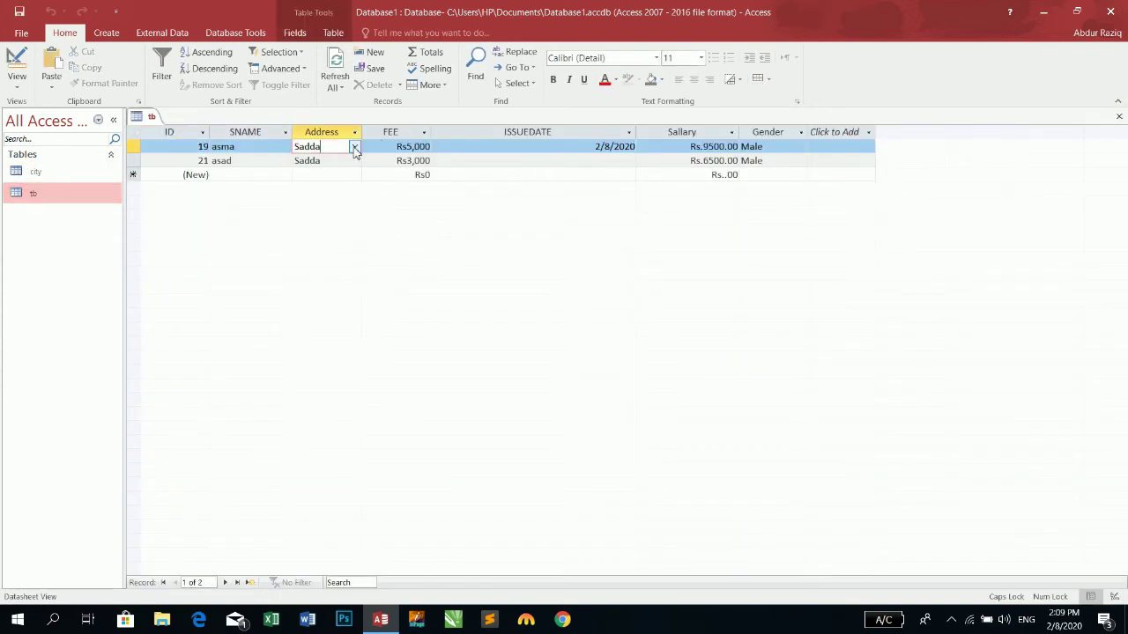
{"action": "left_click", "coordinate": [354, 147]}
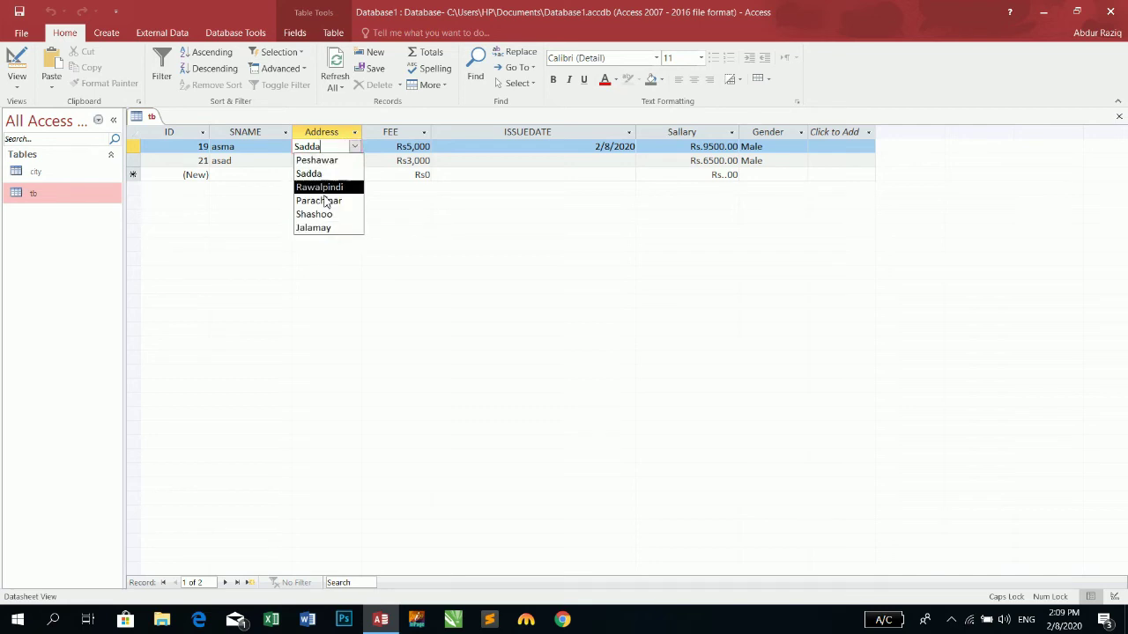
Clear the Address field's lookup Row Source in the tb table's Design view and save the table.
{"action": "left_click", "coordinate": [16, 60]}
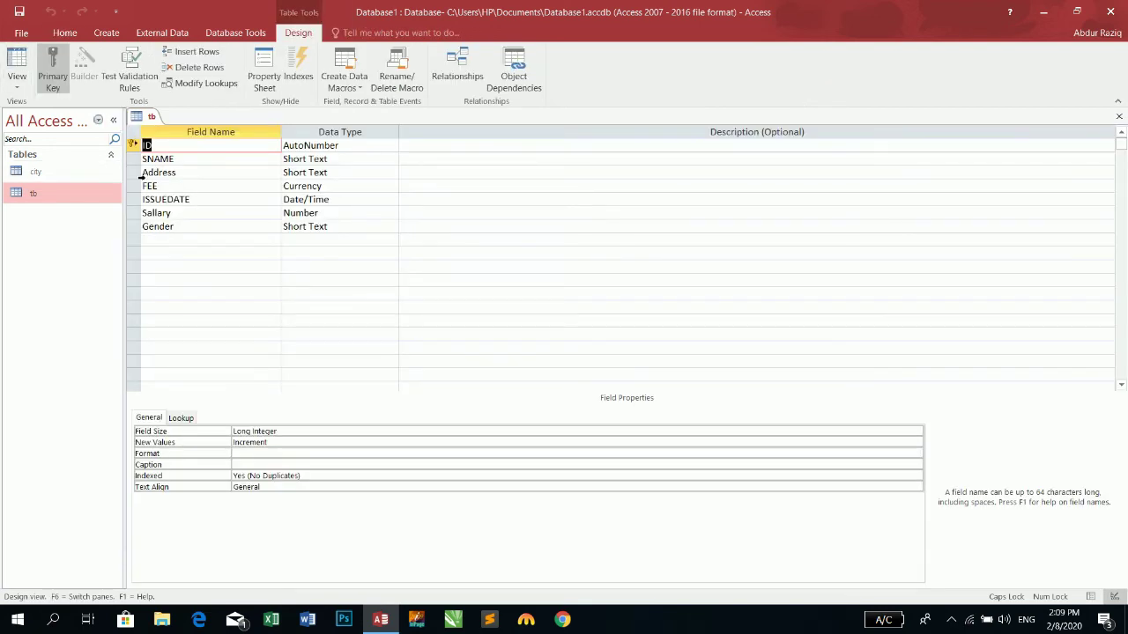
{"action": "left_click_drag", "start_coordinate": [33, 173], "coordinate": [44, 180]}
{"action": "left_click", "coordinate": [202, 173]}
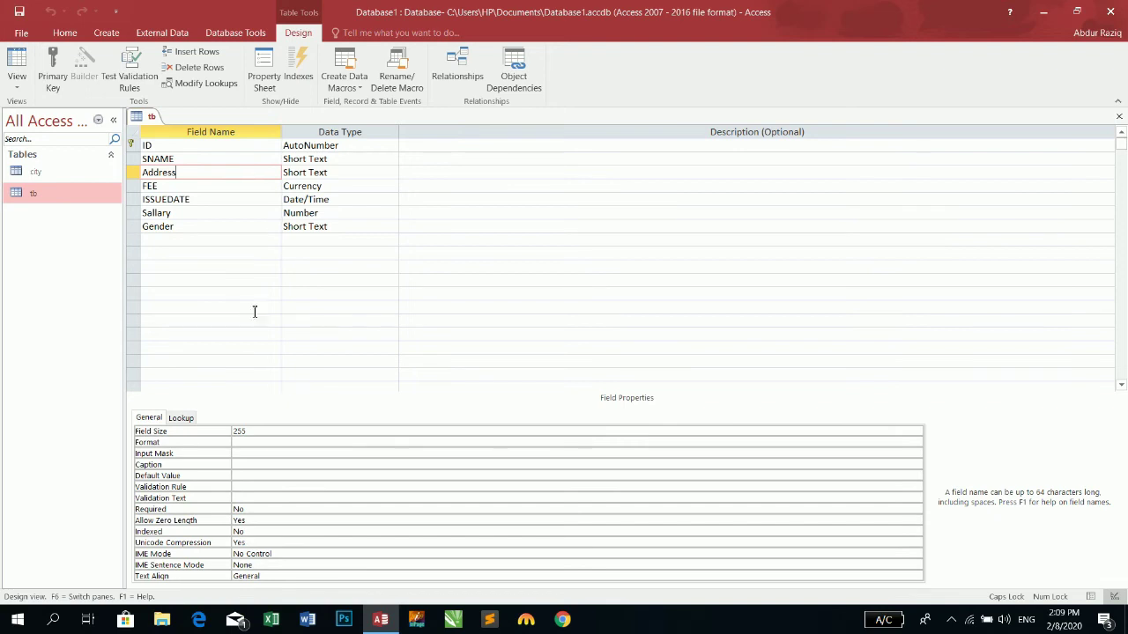
{"action": "left_click", "coordinate": [183, 419]}
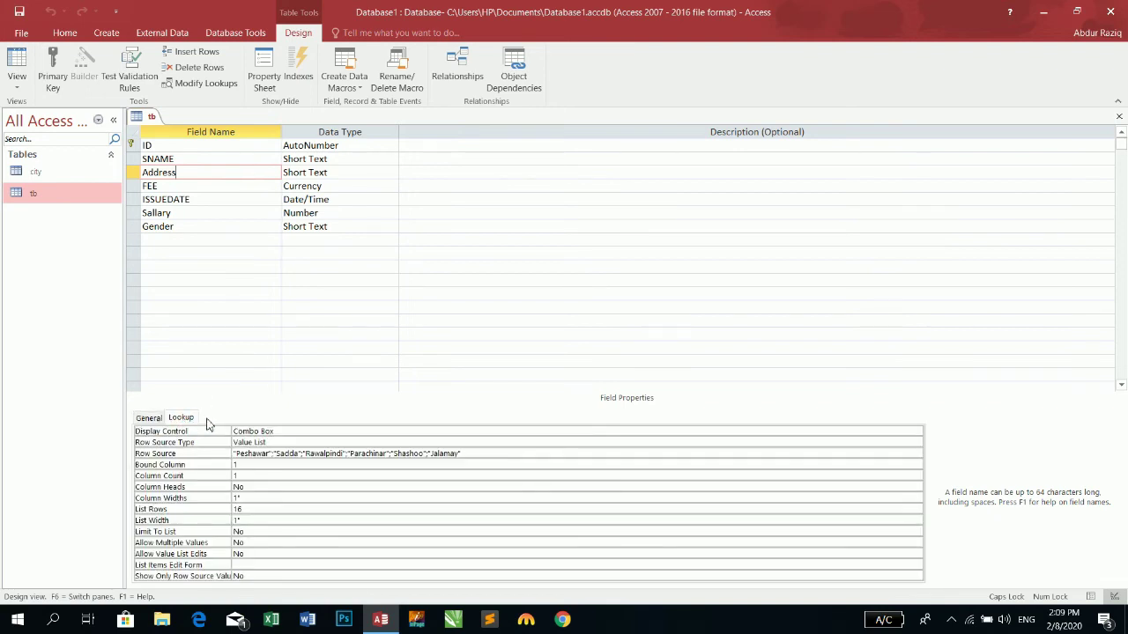
{"action": "left_click", "coordinate": [502, 454]}
{"action": "left_click_drag", "start_coordinate": [474, 456], "coordinate": [209, 445]}
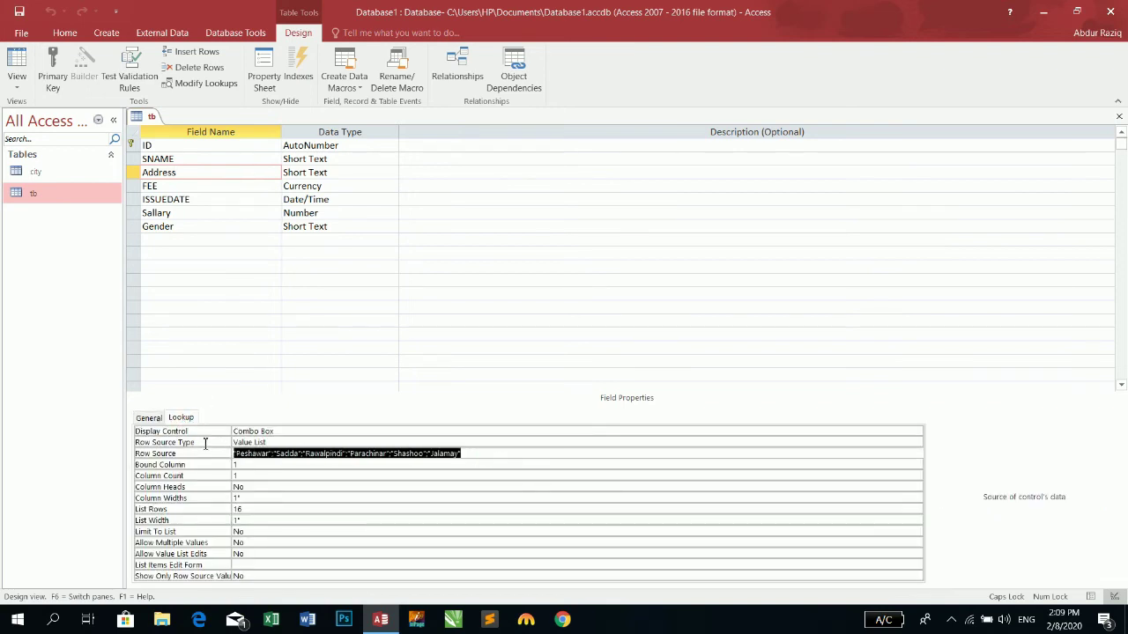
{"action": "key", "text": "Delete"}
{"action": "left_click", "coordinate": [20, 12]}
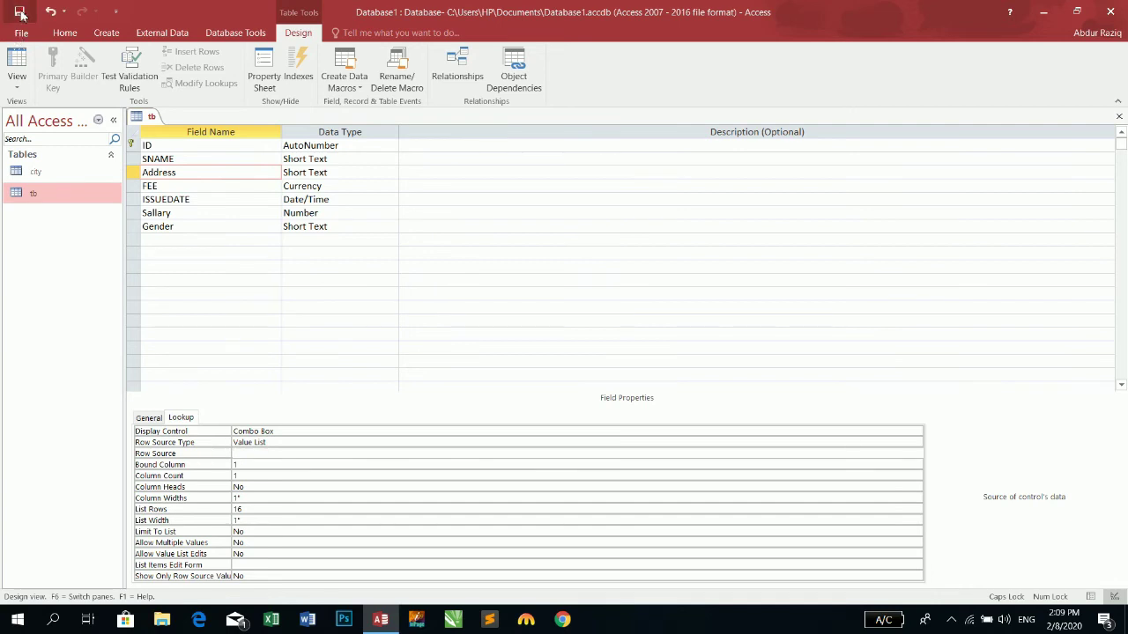
Check the first record's Address choices in tb's Datasheet view after clearing the value list.
{"action": "left_click", "coordinate": [17, 64]}
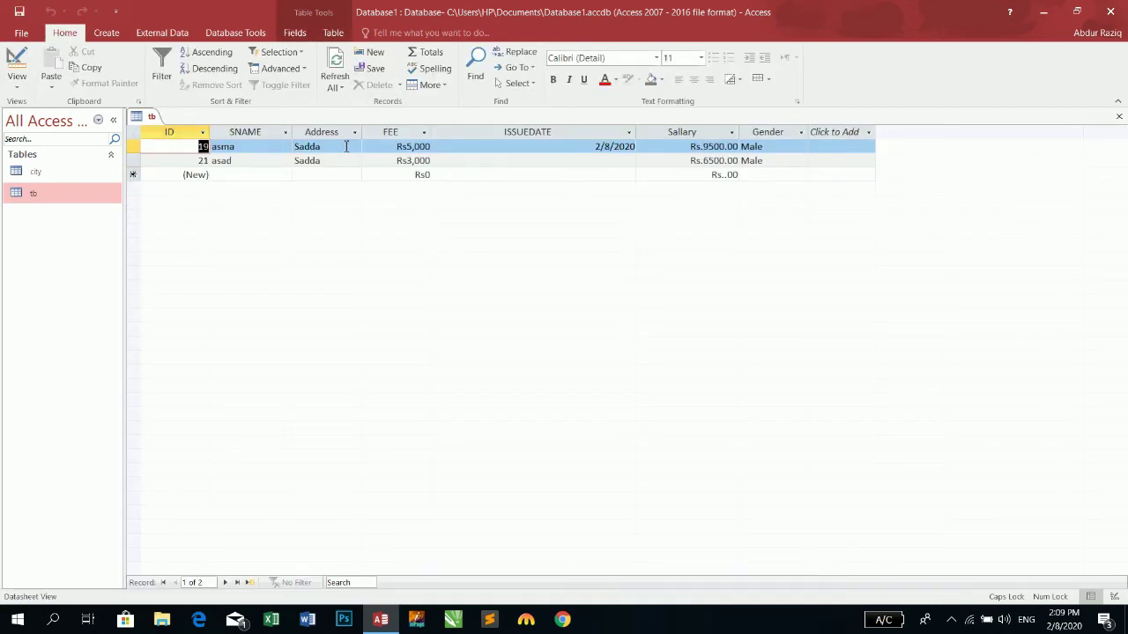
{"action": "left_click", "coordinate": [347, 146]}
{"action": "left_click", "coordinate": [354, 146]}
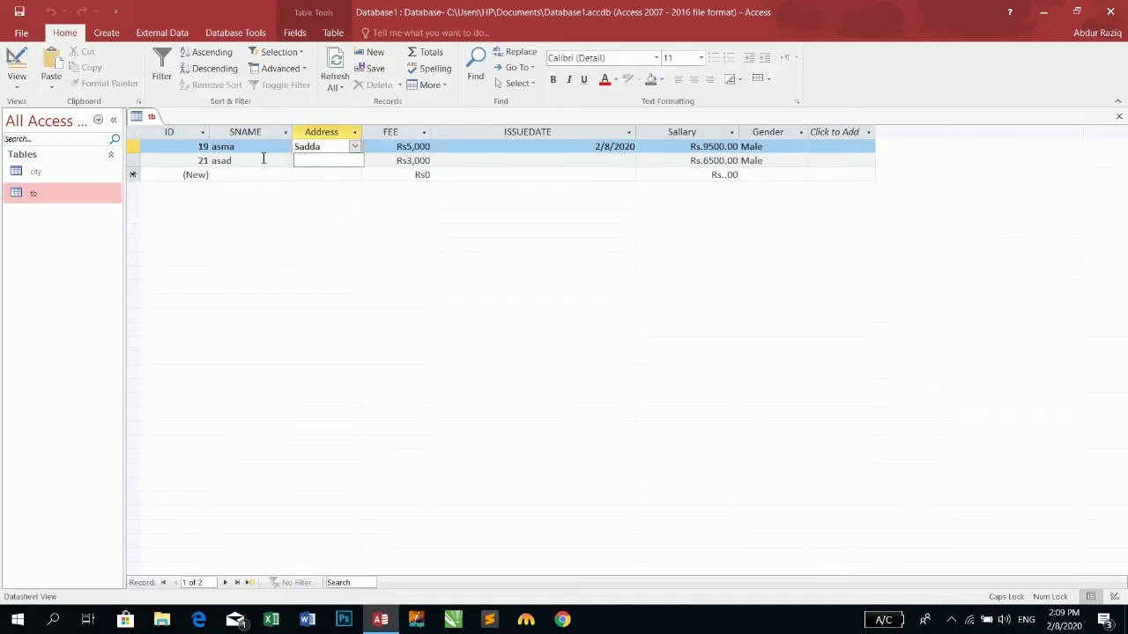
Return to tb's Design view and set the Address field's lookup Row Source Type to Table/Query.
{"action": "left_click", "coordinate": [17, 63]}
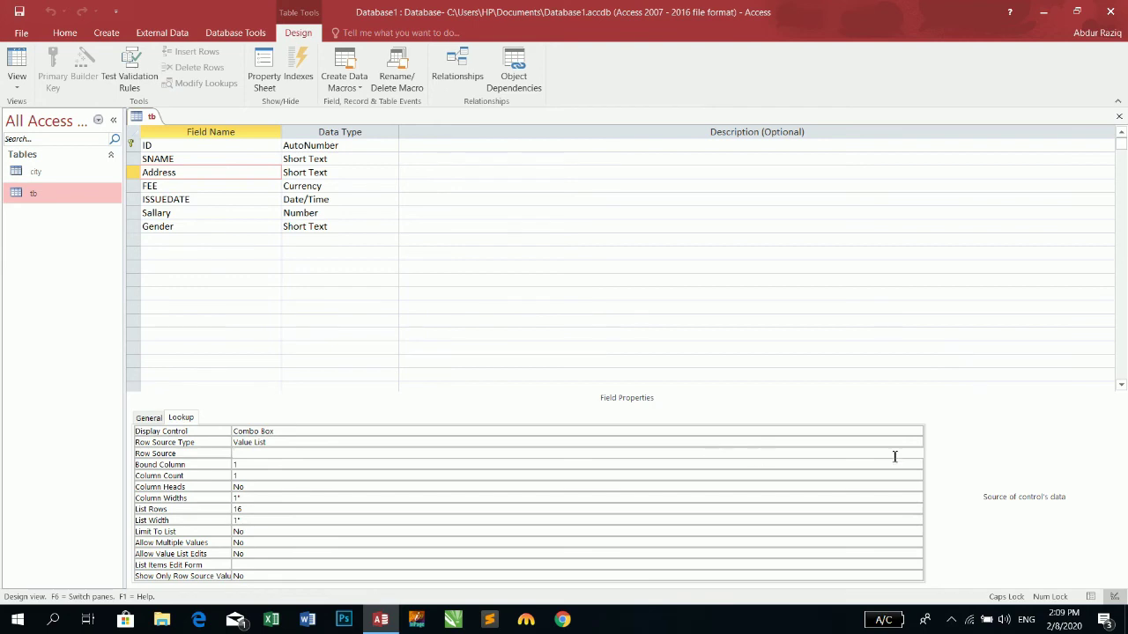
{"action": "left_click", "coordinate": [808, 441]}
{"action": "left_click", "coordinate": [717, 456]}
{"action": "left_click", "coordinate": [440, 444]}
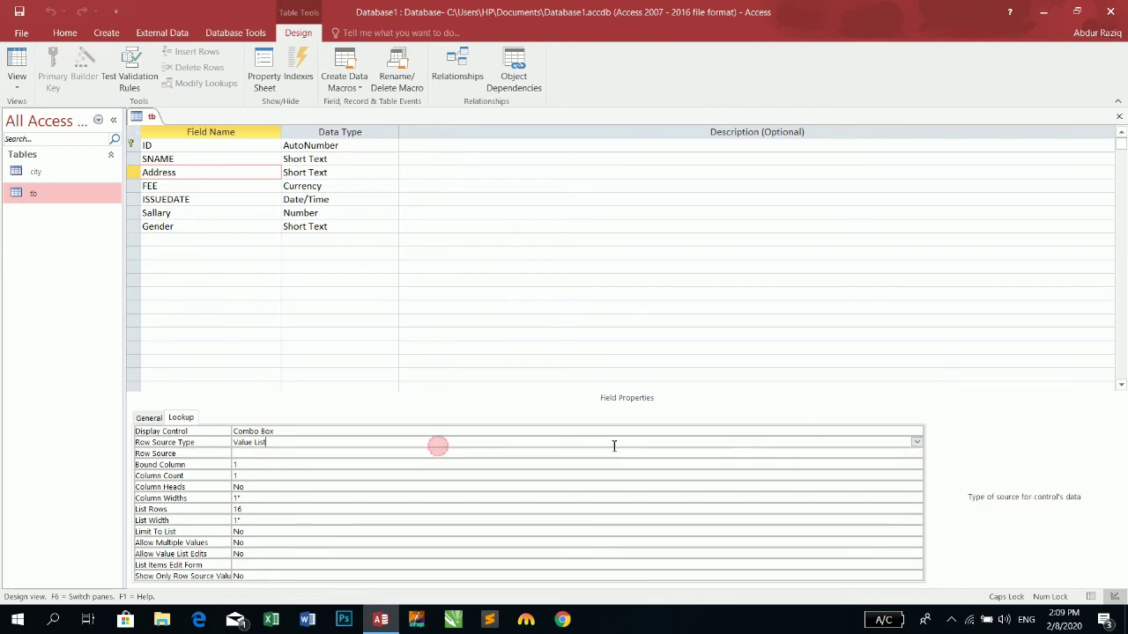
{"action": "left_click", "coordinate": [917, 443]}
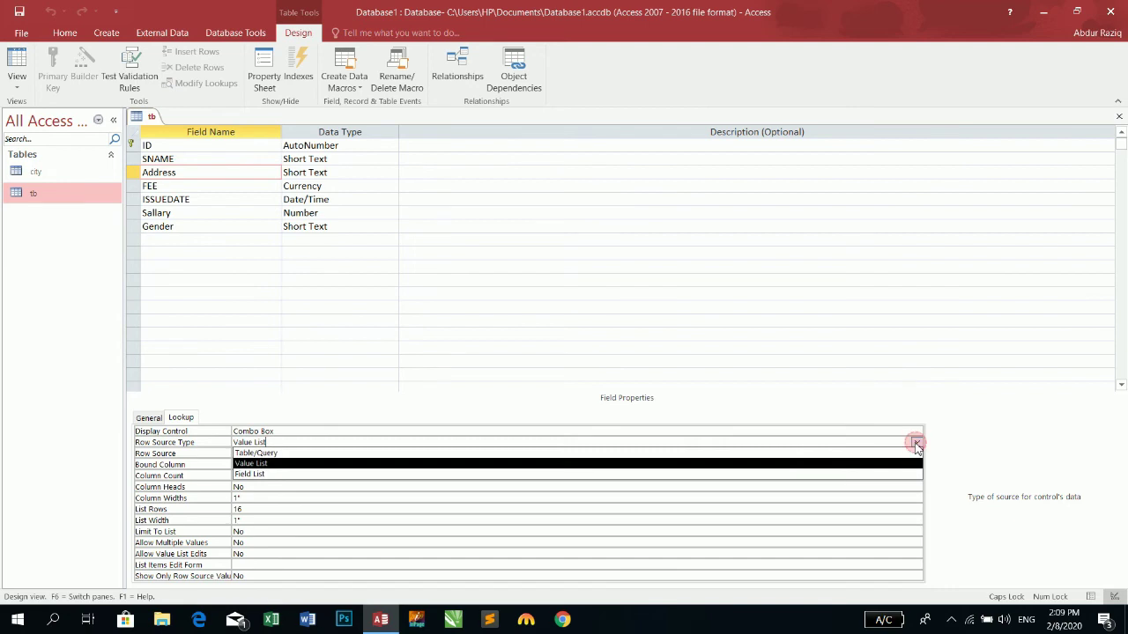
{"action": "left_click", "coordinate": [442, 454]}
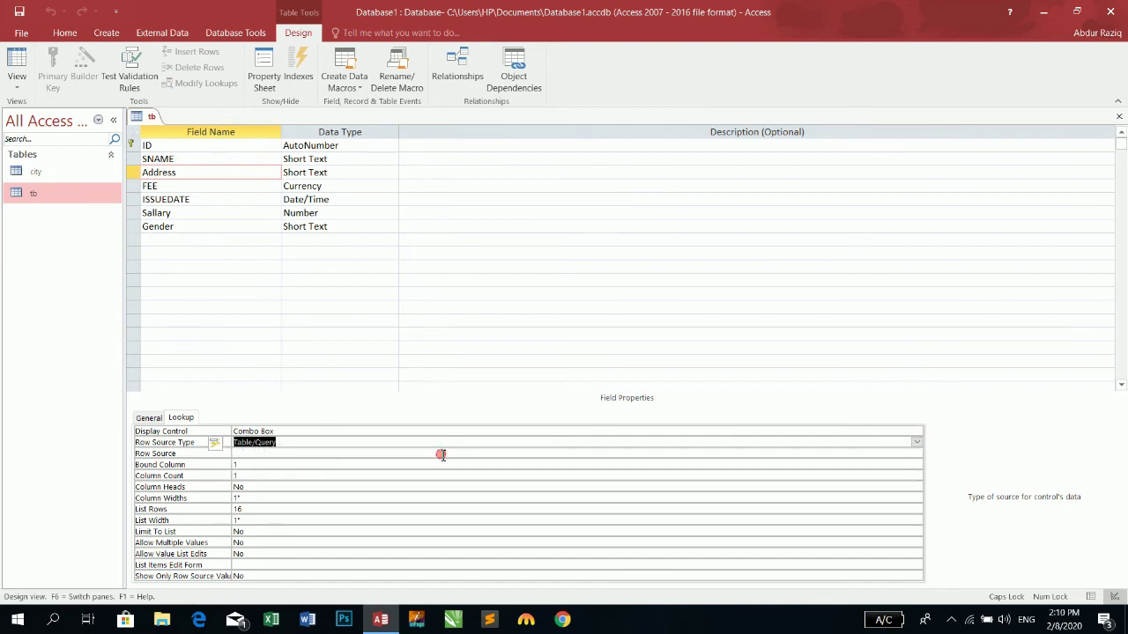
Set the Address field's lookup Row Source to the city table.
{"action": "left_click", "coordinate": [435, 453]}
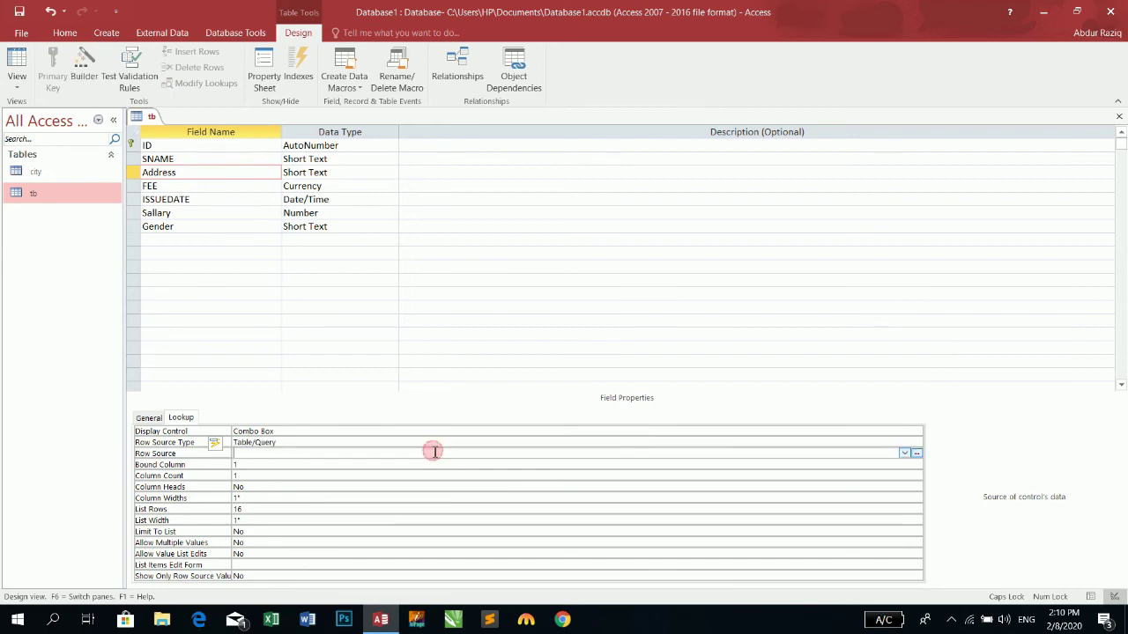
{"action": "left_click", "coordinate": [904, 453]}
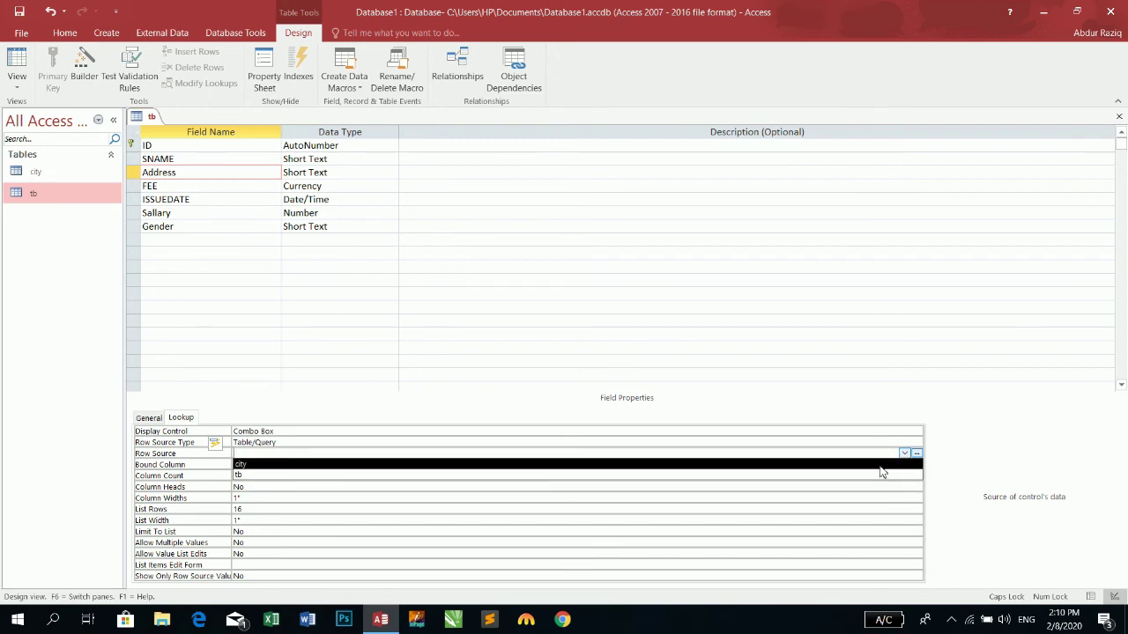
{"action": "left_click", "coordinate": [881, 466]}
{"action": "left_click", "coordinate": [905, 453]}
{"action": "left_click", "coordinate": [892, 465]}
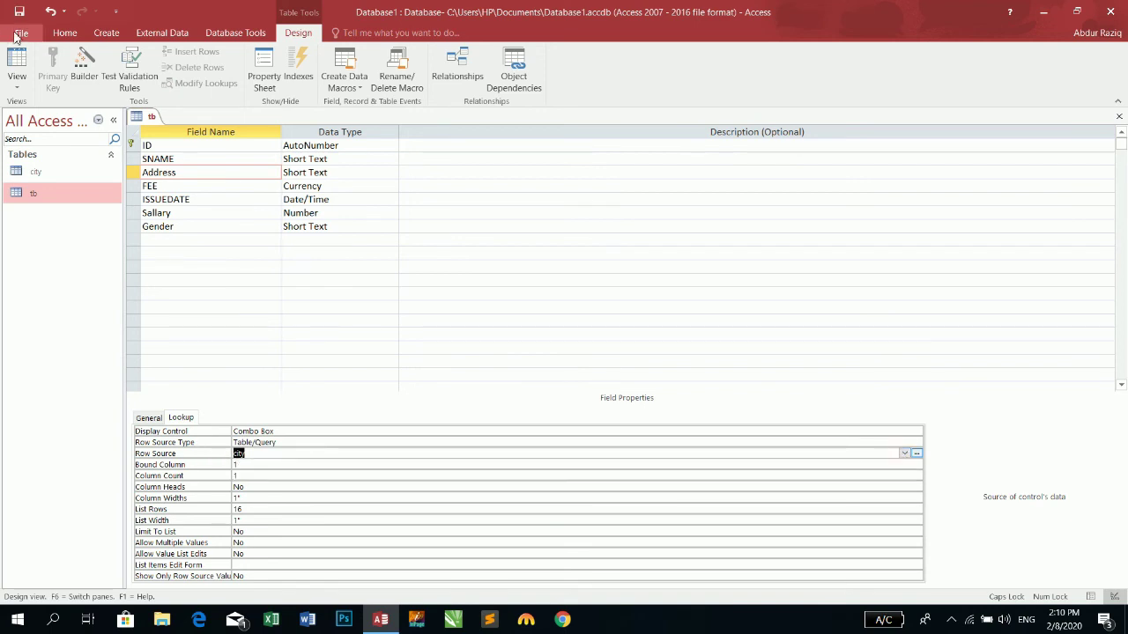
Compare the Address choices in tb's Datasheet view with the records of the city table.
{"action": "left_click", "coordinate": [15, 60]}
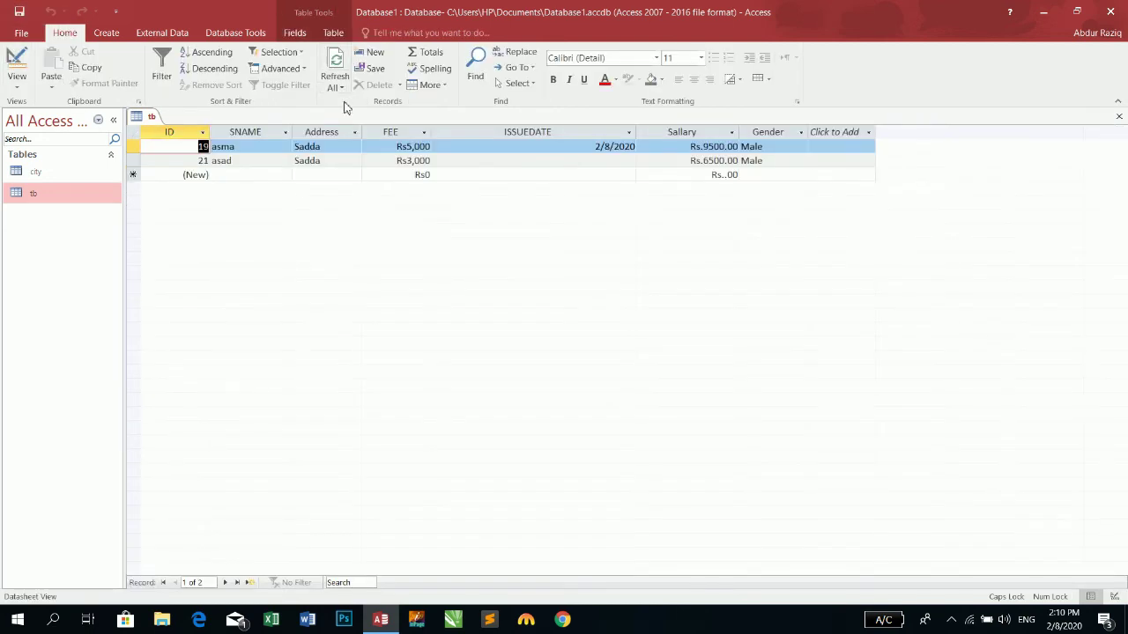
{"action": "left_click", "coordinate": [329, 147]}
{"action": "left_click", "coordinate": [354, 147]}
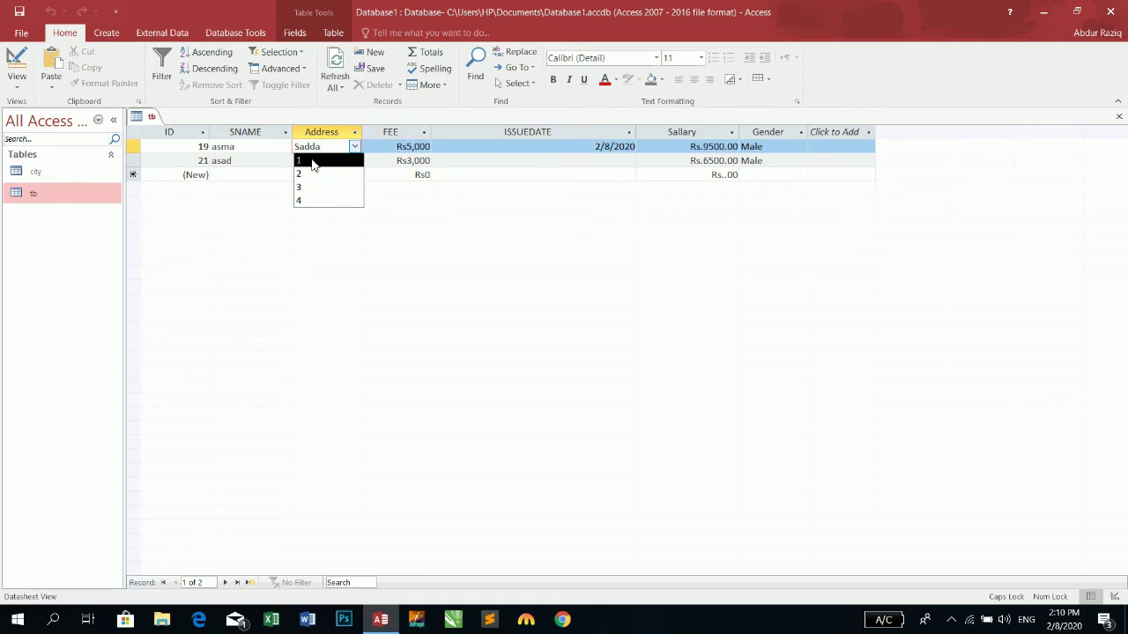
{"action": "left_click", "coordinate": [29, 171]}
{"action": "double_click", "coordinate": [29, 172]}
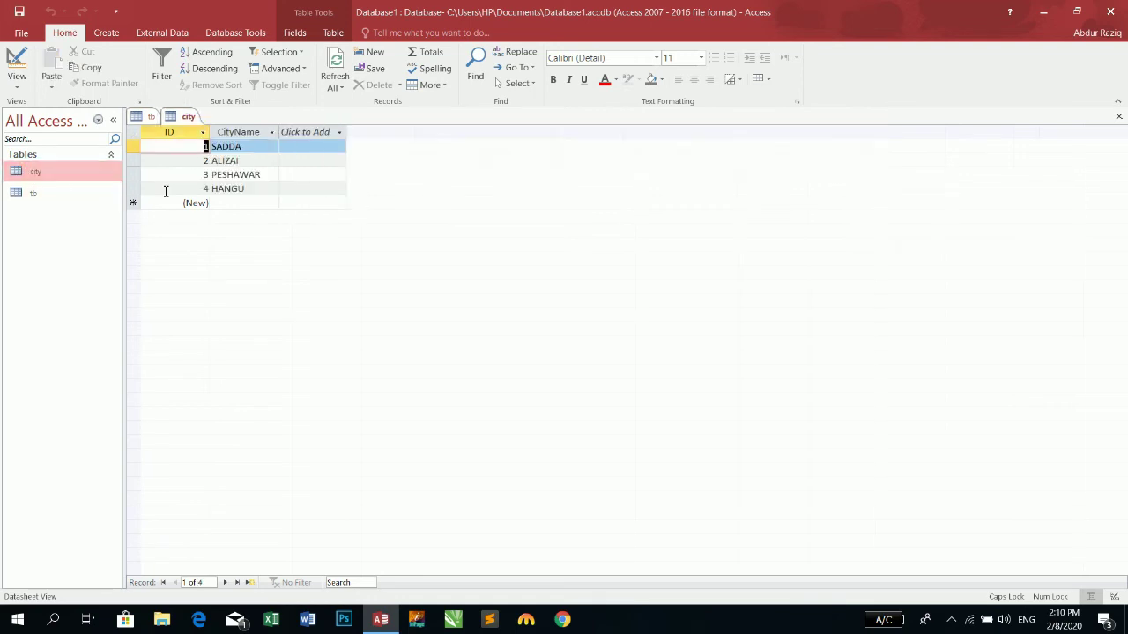
{"action": "left_click", "coordinate": [1117, 118]}
{"action": "left_click", "coordinate": [354, 147]}
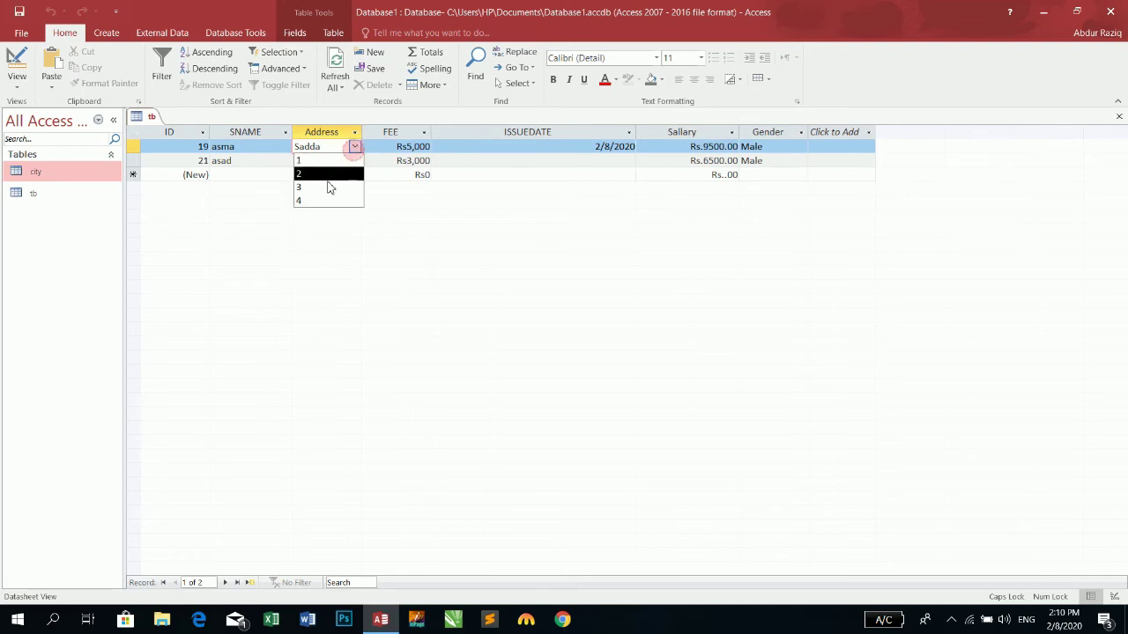
Build a query on the city table containing only CityName and save it as the Address field's Row Source.
{"action": "left_click", "coordinate": [14, 58]}
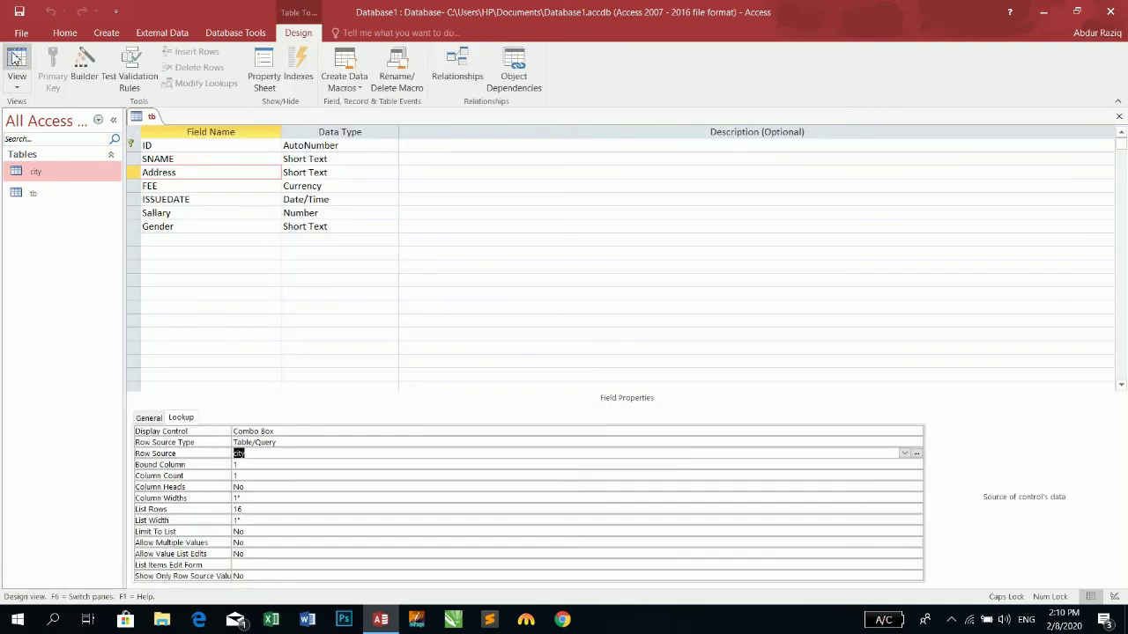
{"action": "left_click", "coordinate": [917, 454]}
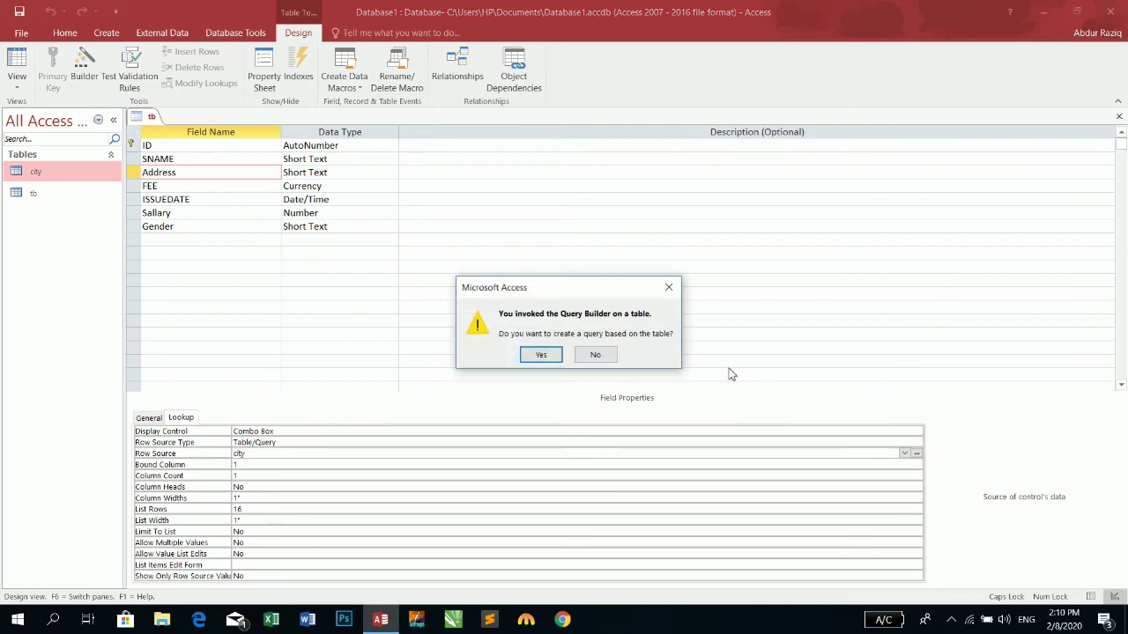
{"action": "left_click", "coordinate": [536, 355]}
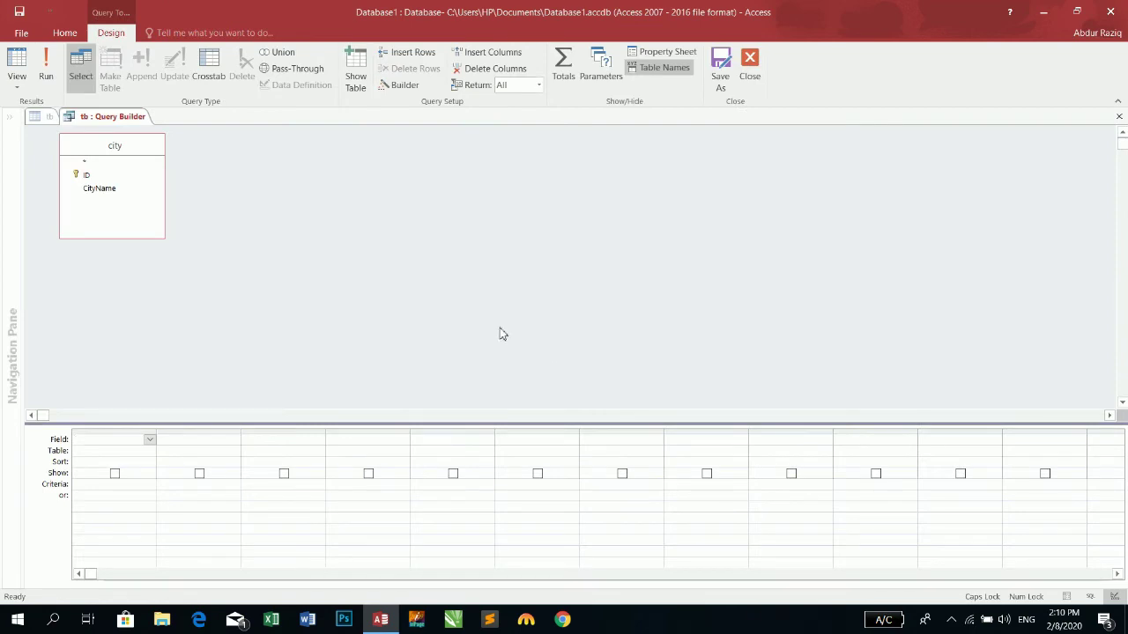
{"action": "double_click", "coordinate": [104, 195]}
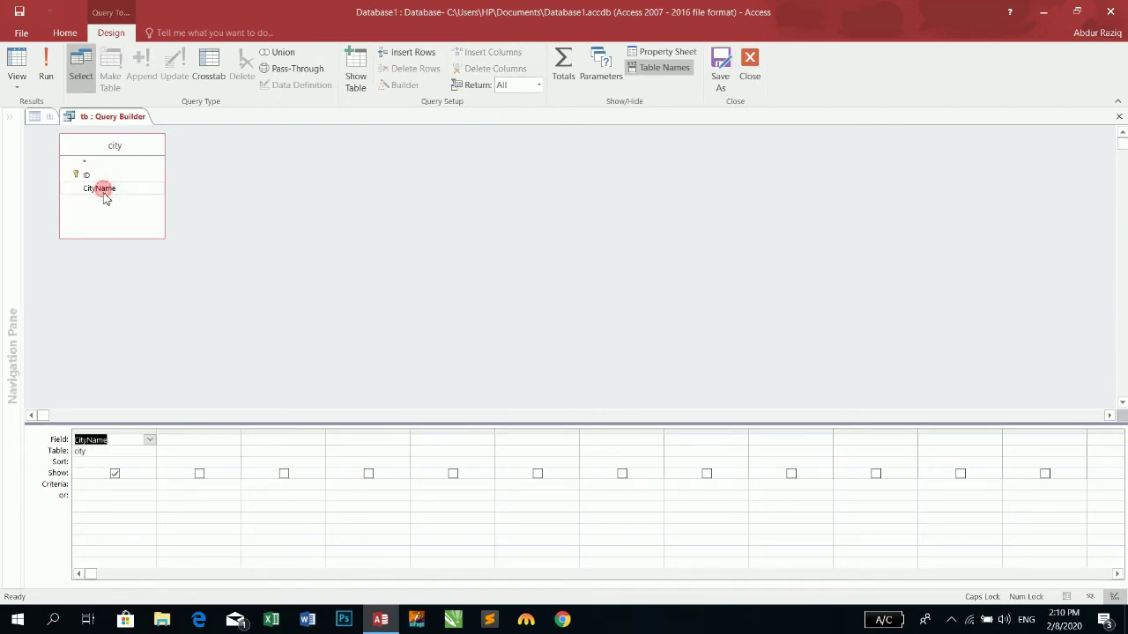
{"action": "left_click", "coordinate": [1119, 118]}
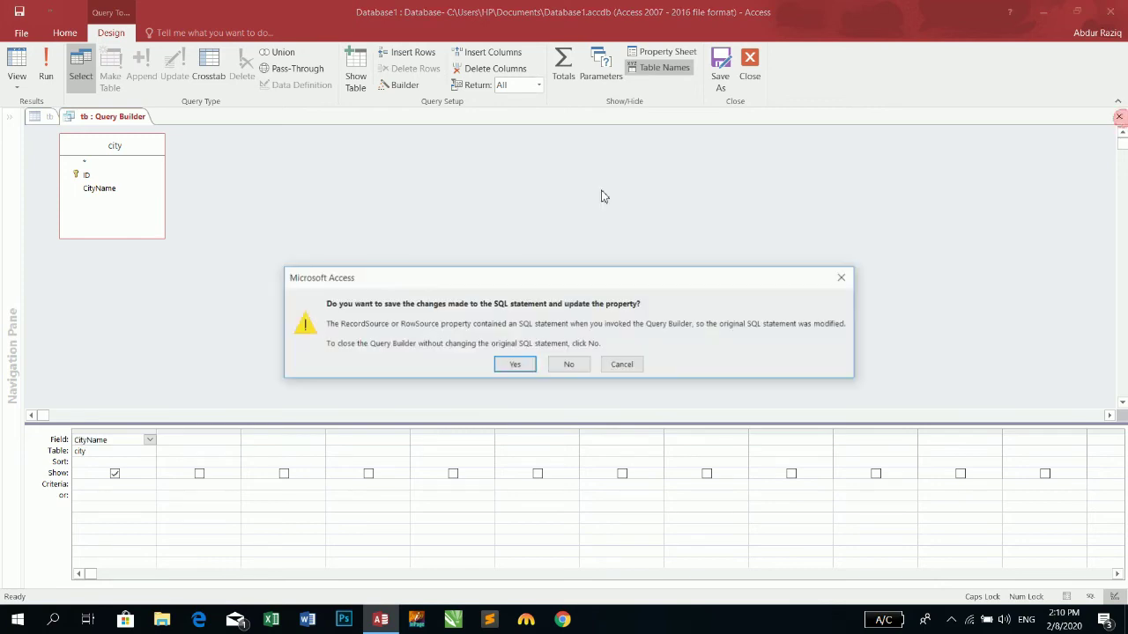
{"action": "left_click", "coordinate": [512, 364]}
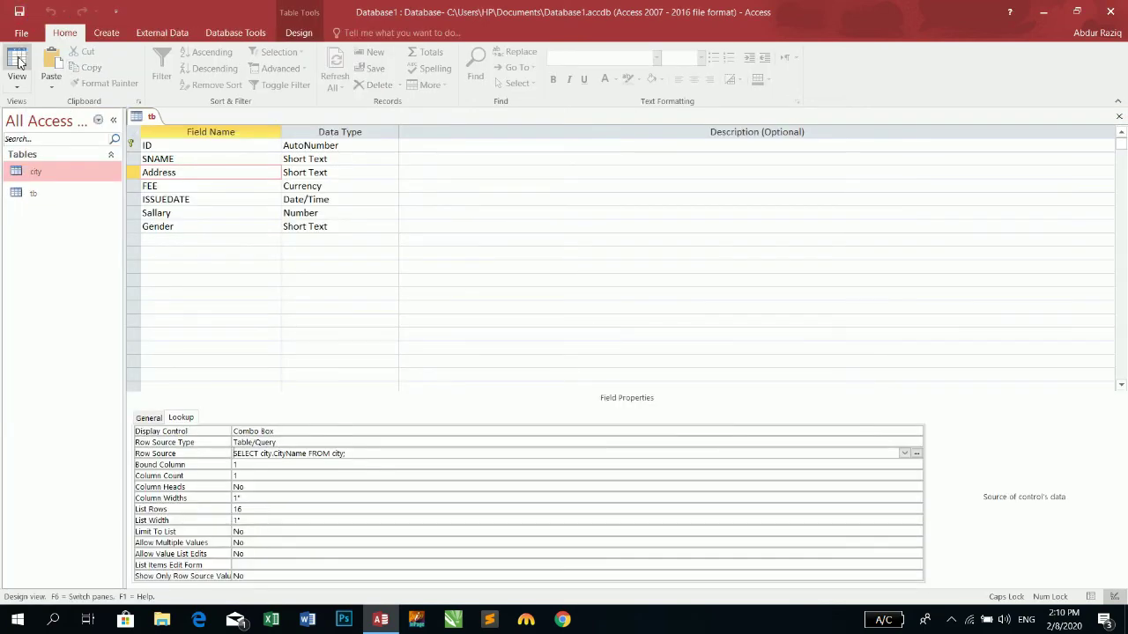
Try the city choices for the first tb record's Address, selecting ALIZAI and finally PESHAWAR, and close the table.
{"action": "left_click", "coordinate": [18, 61]}
{"action": "left_click", "coordinate": [338, 147]}
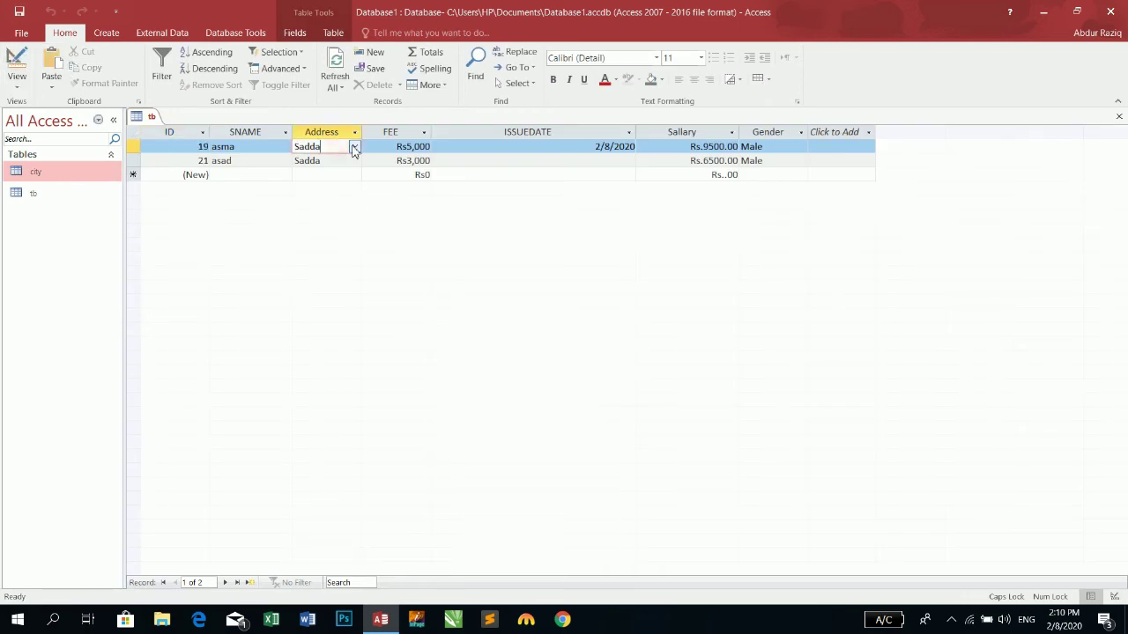
{"action": "left_click", "coordinate": [353, 150]}
{"action": "left_click", "coordinate": [335, 172]}
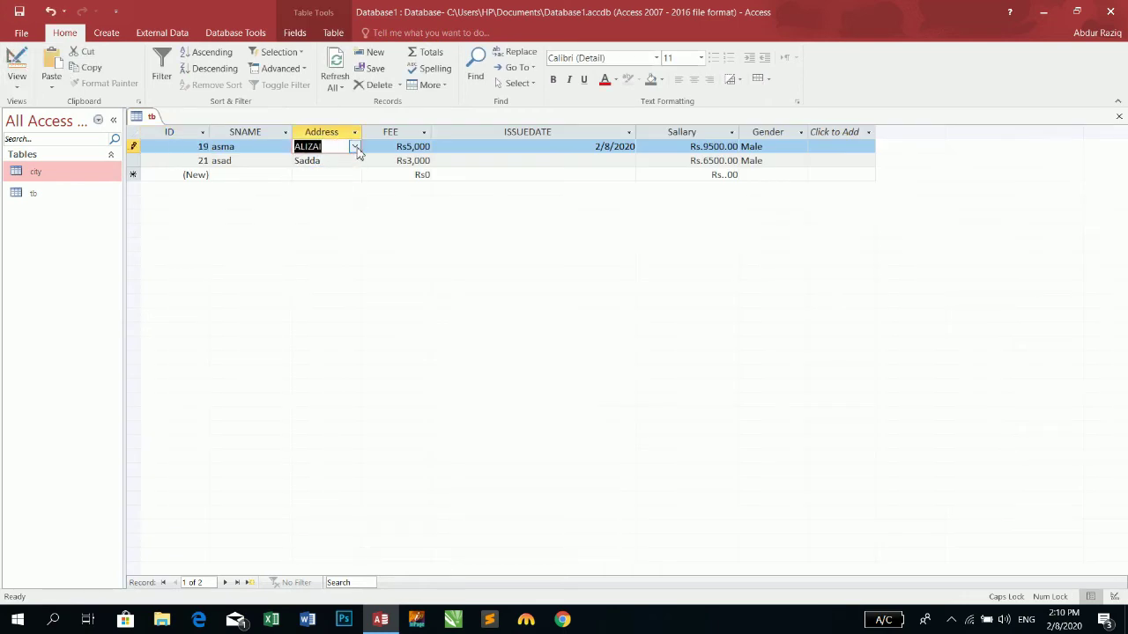
{"action": "left_click", "coordinate": [355, 148]}
{"action": "left_click", "coordinate": [317, 190]}
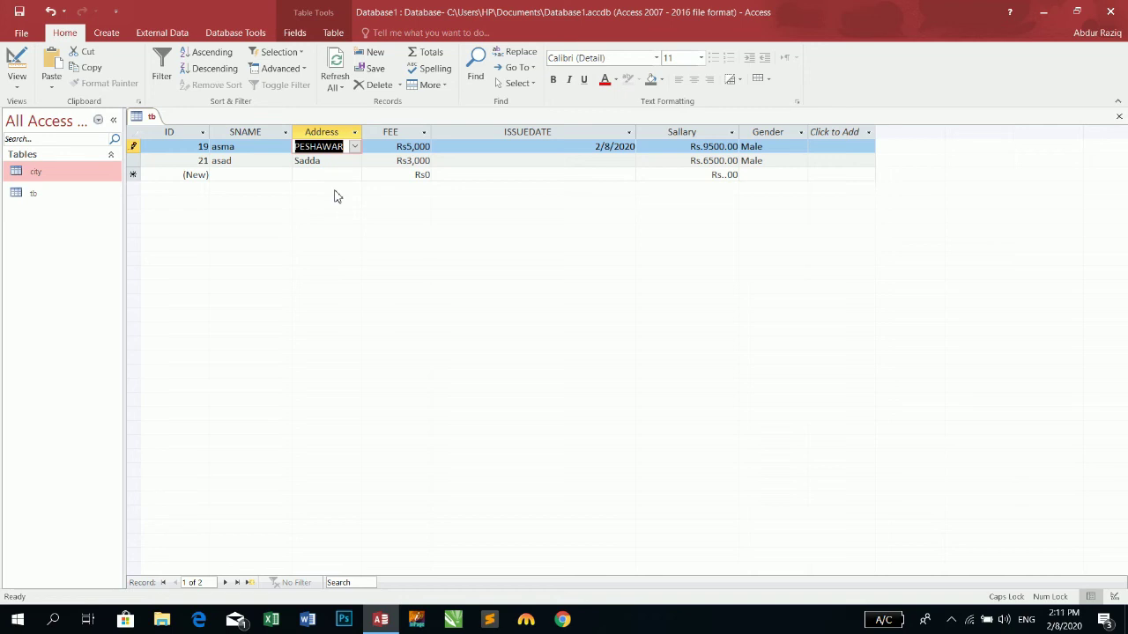
{"action": "left_click", "coordinate": [355, 147]}
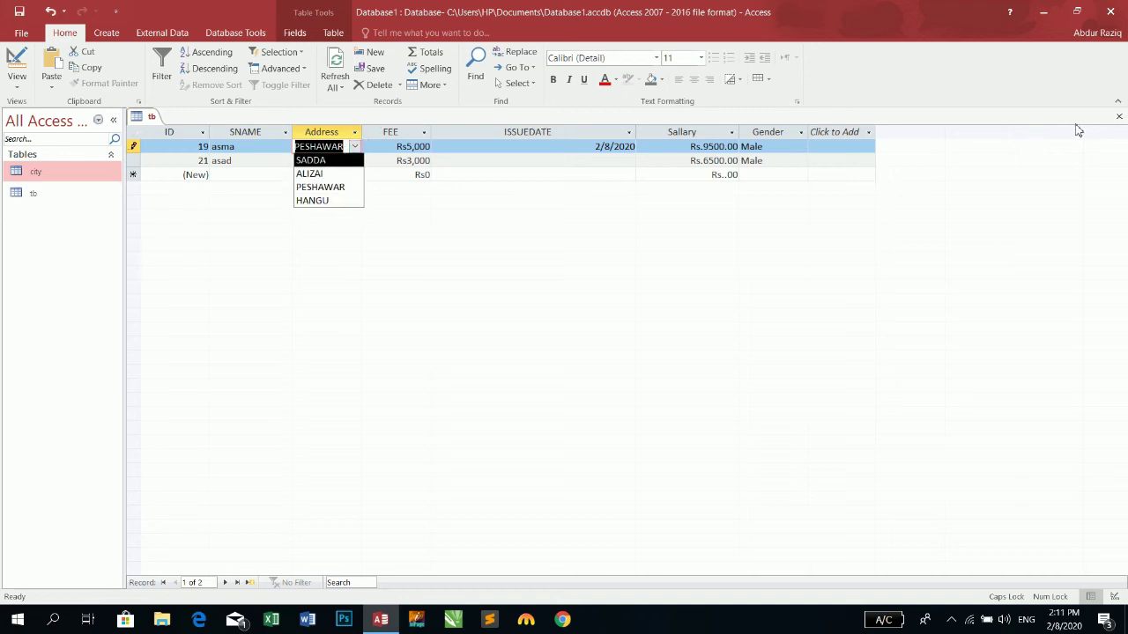
{"action": "left_click", "coordinate": [1119, 116]}
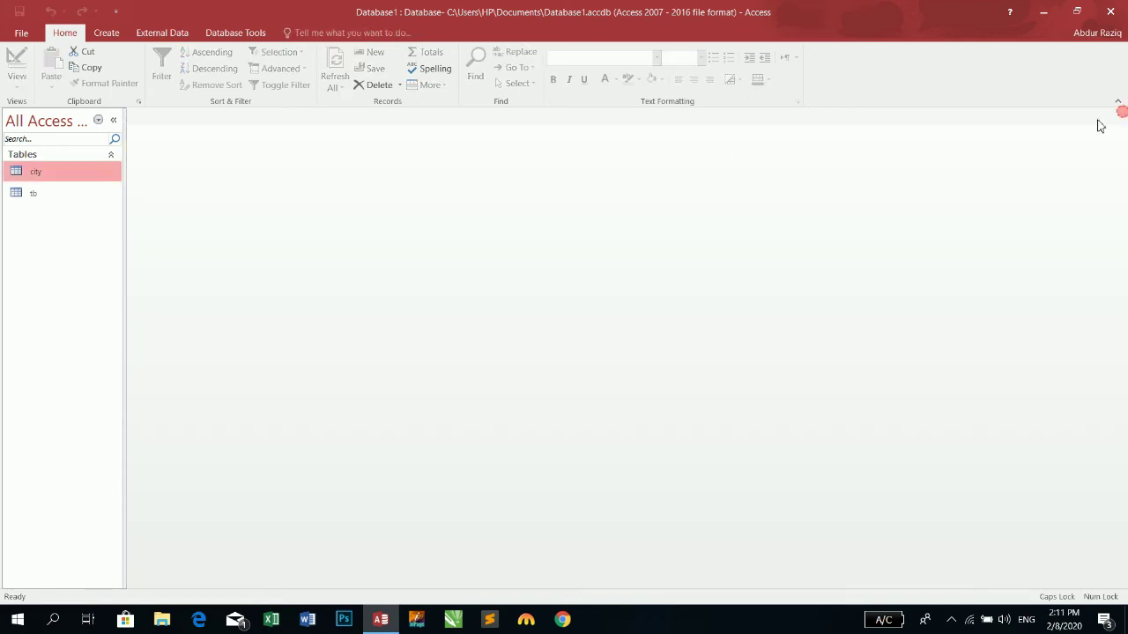
Add a city record with CityName PIRQAYUM to the city table and close the table.
{"action": "double_click", "coordinate": [35, 176]}
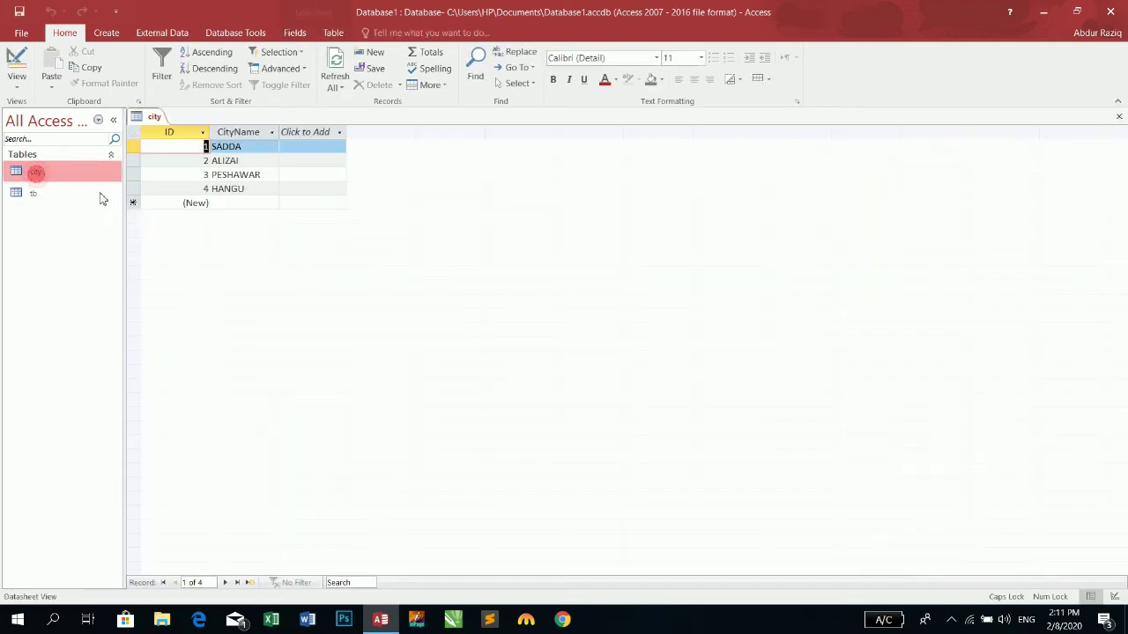
{"action": "left_click", "coordinate": [229, 201]}
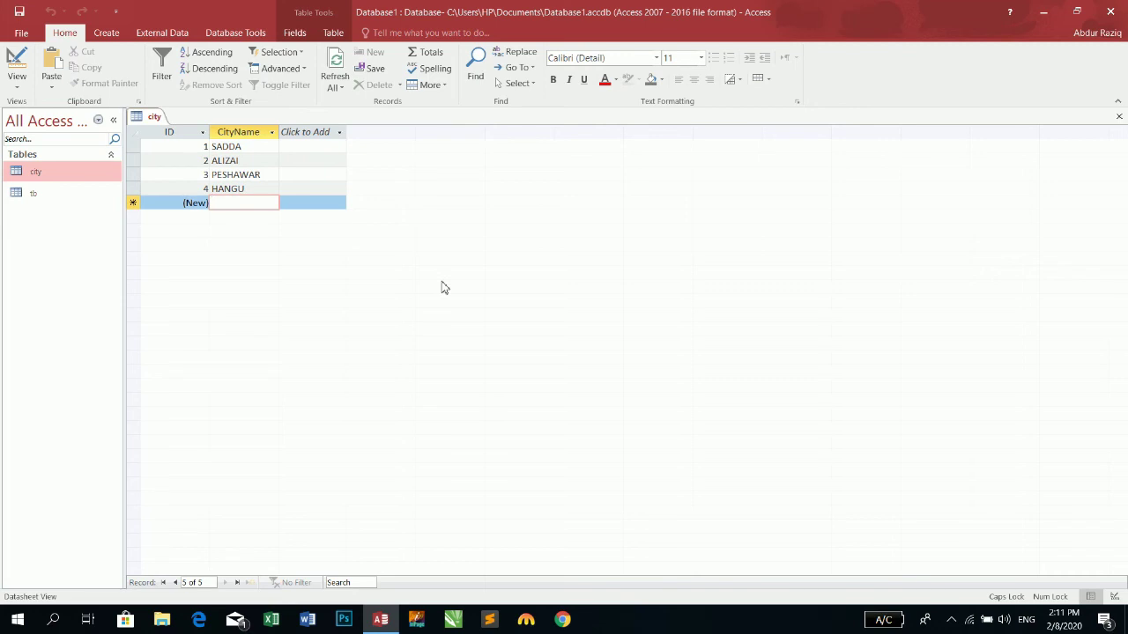
{"action": "type", "text": "PIRQA"}
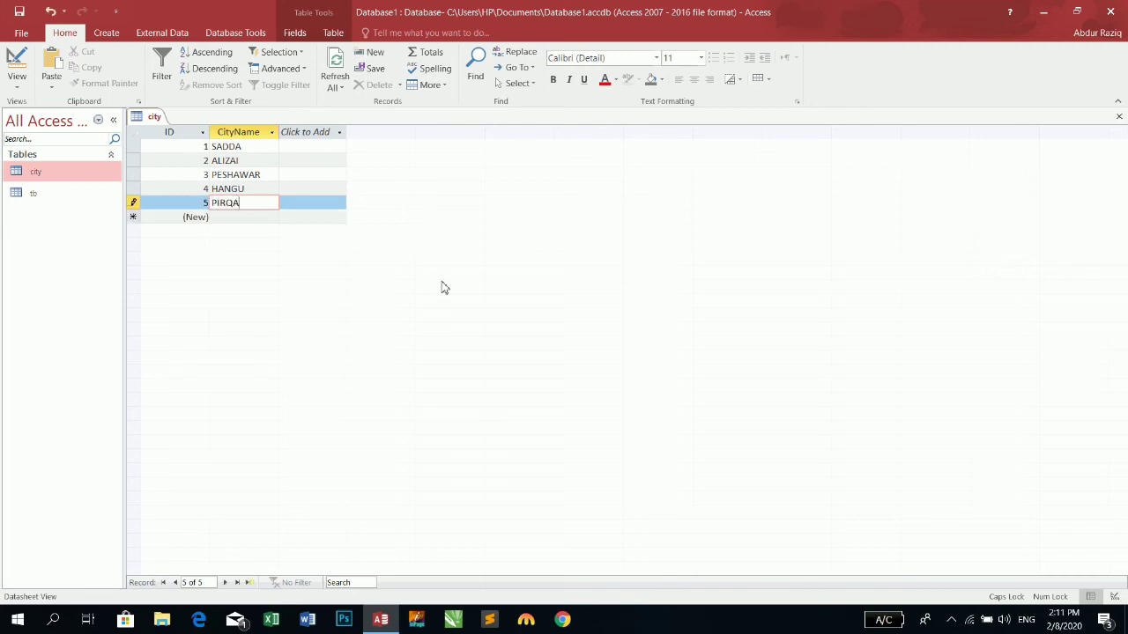
{"action": "type", "text": "YUM"}
{"action": "key", "text": "Return"}
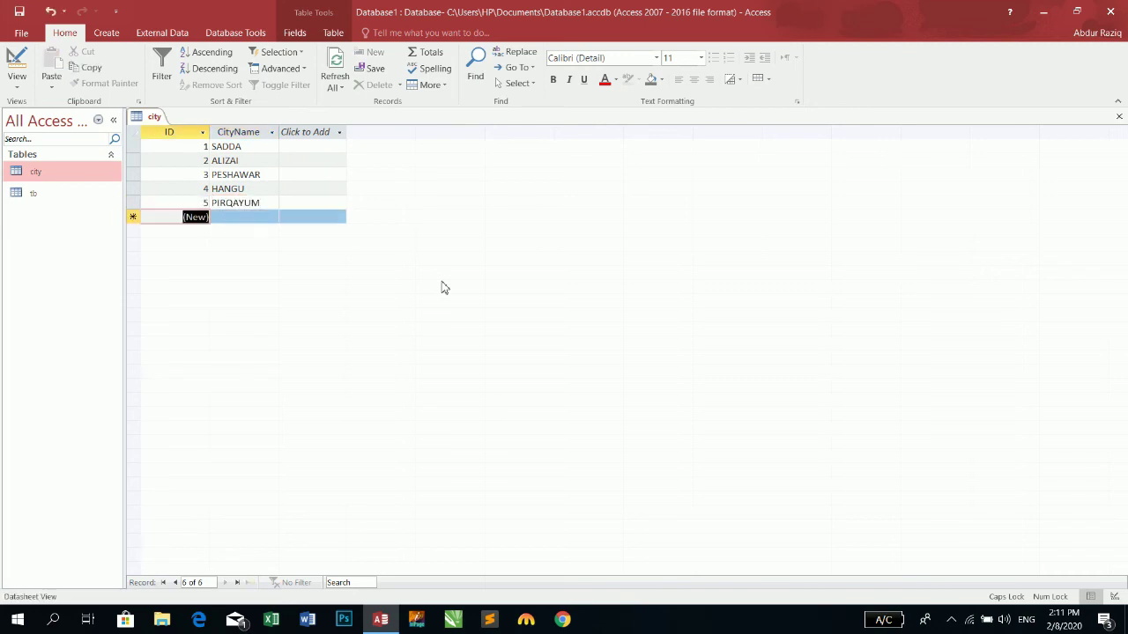
{"action": "key", "text": "ctrl+w"}
Set the first tb record's Address to PIRQAYUM in Datasheet view and widen the Address column slightly.
{"action": "double_click", "coordinate": [62, 193]}
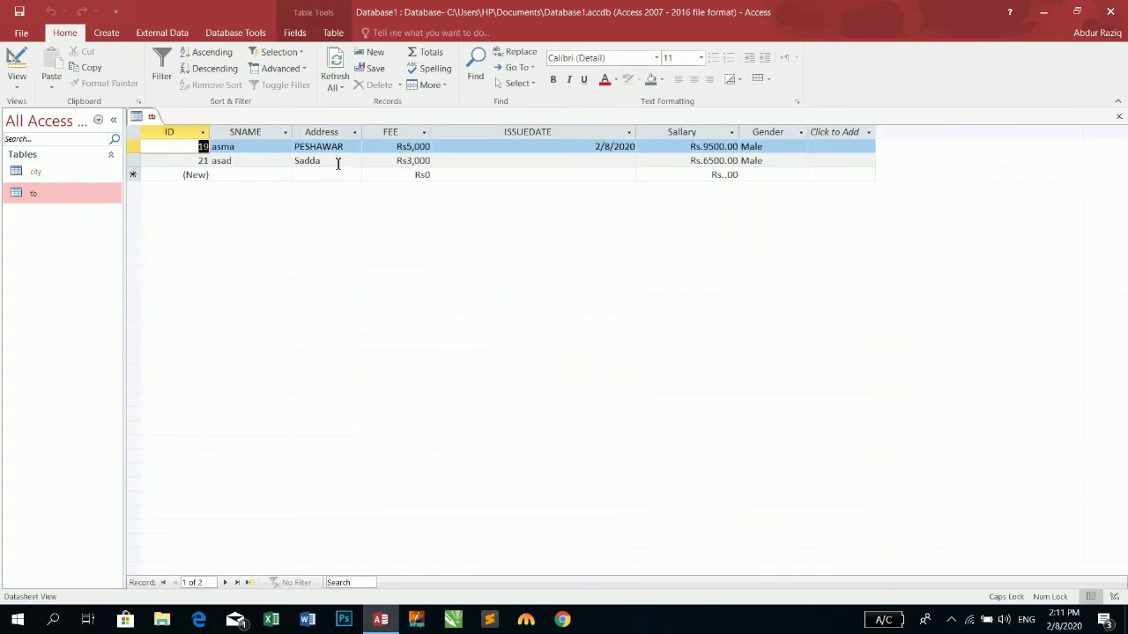
{"action": "left_click", "coordinate": [355, 147]}
{"action": "left_click", "coordinate": [358, 147]}
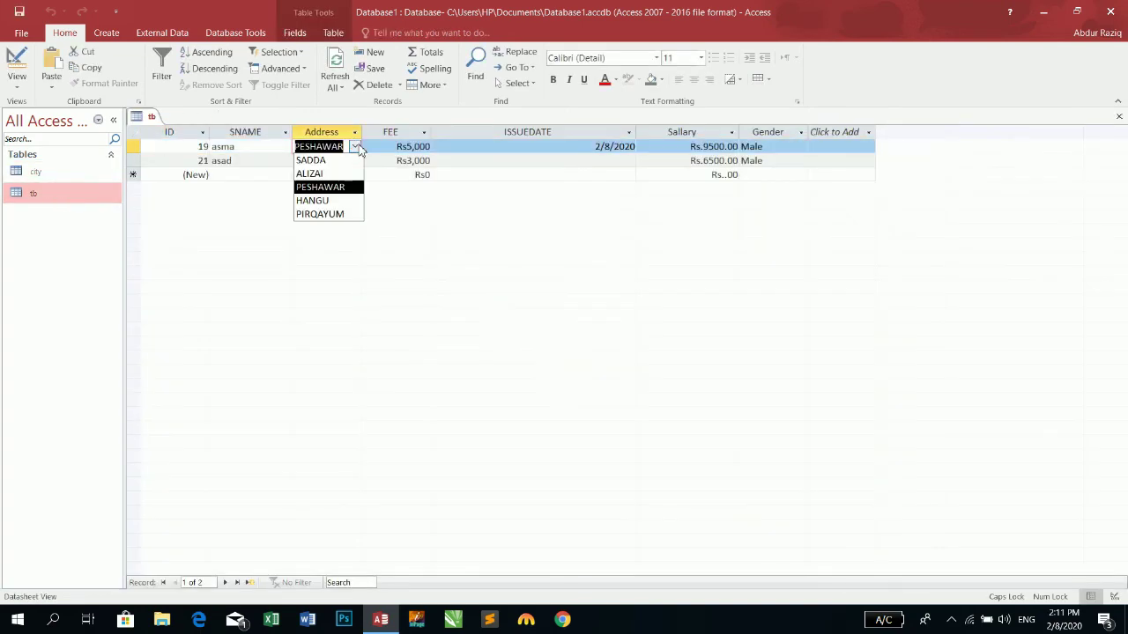
{"action": "left_click", "coordinate": [329, 216]}
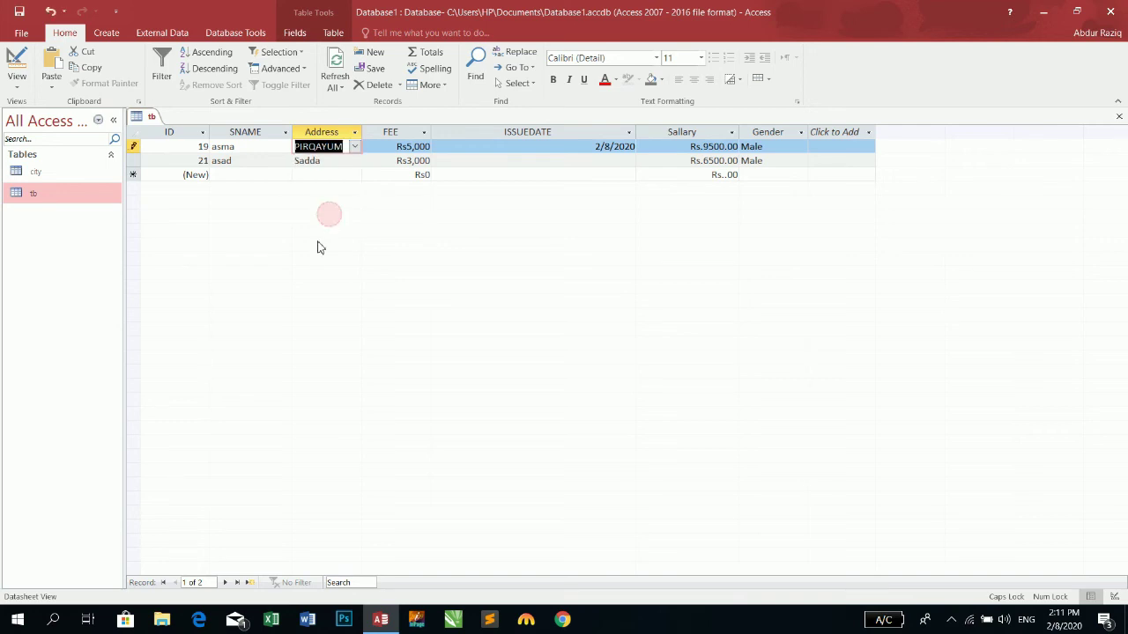
{"action": "left_click_drag", "start_coordinate": [363, 130], "coordinate": [391, 130]}
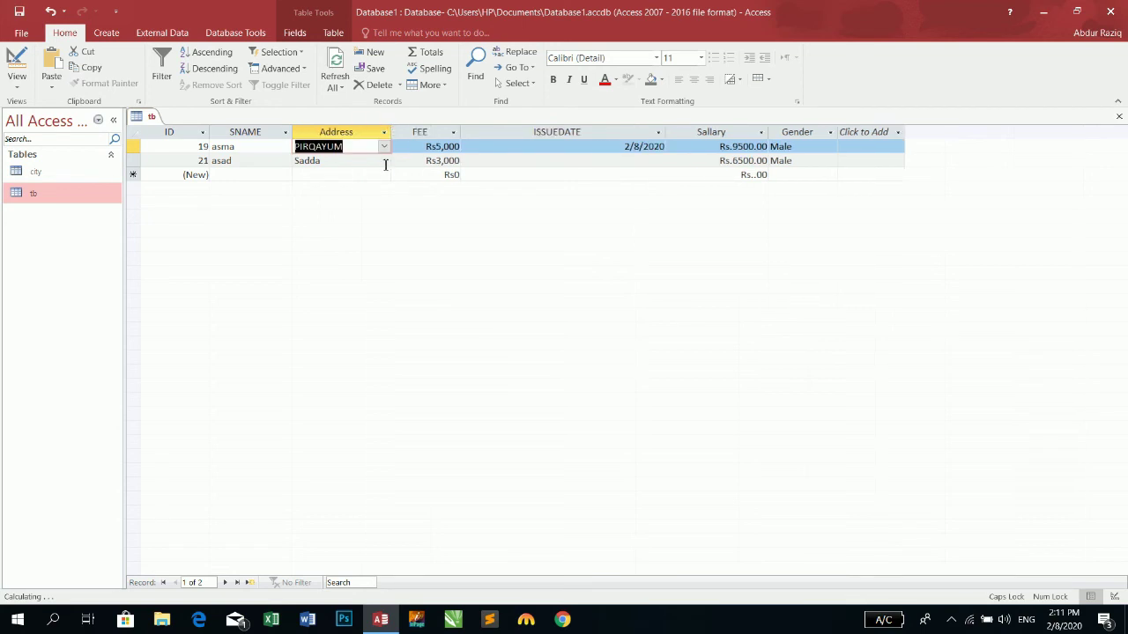
{"action": "left_click", "coordinate": [106, 33]}
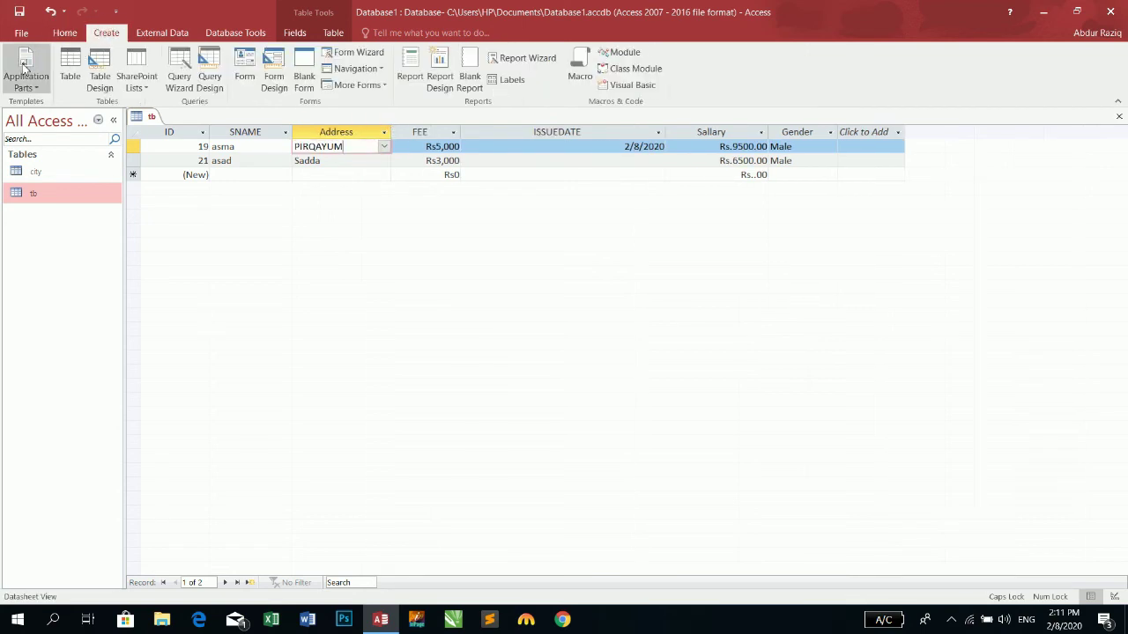
{"action": "left_click", "coordinate": [65, 32]}
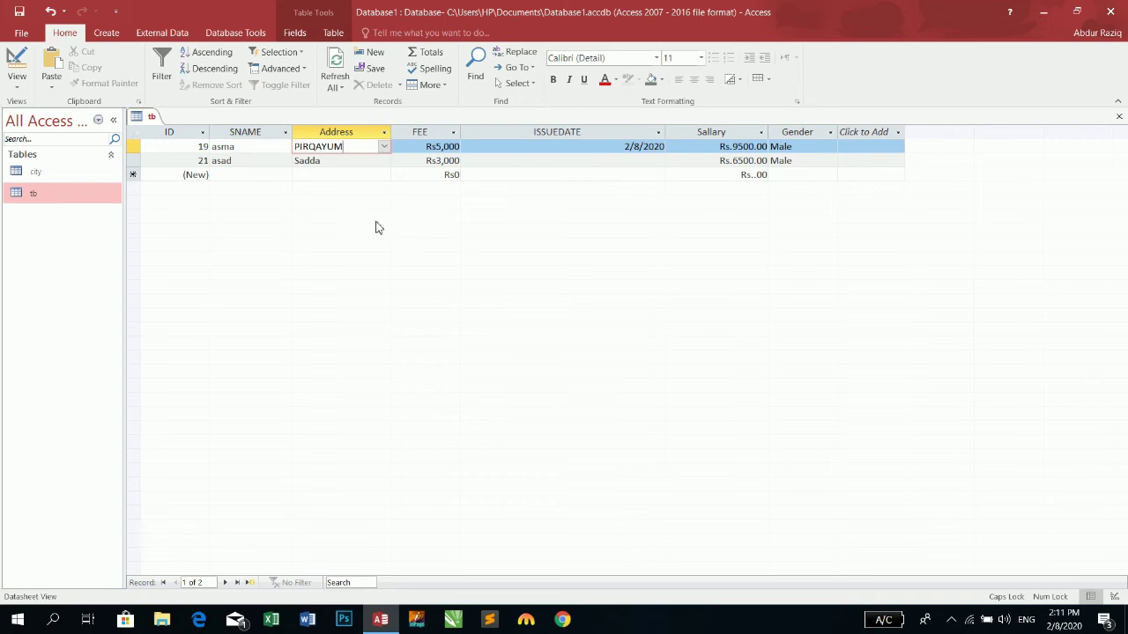
{"action": "left_click", "coordinate": [81, 171]}
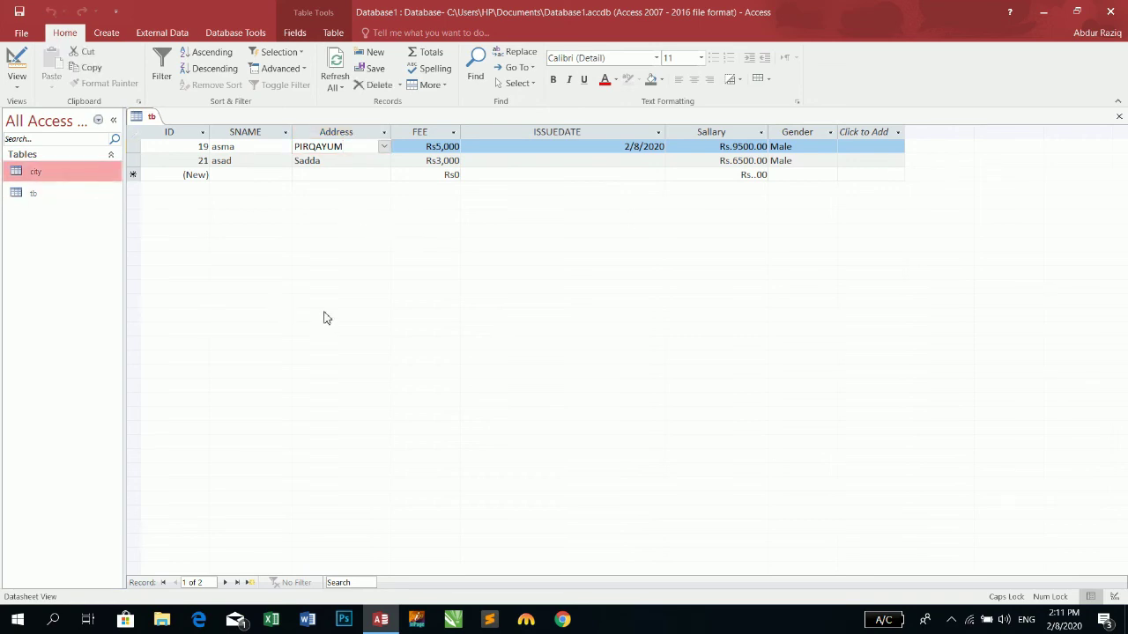
Add a Short Text field named City below Gender in the Design view of tb.
{"action": "left_click", "coordinate": [16, 62]}
{"action": "left_click", "coordinate": [239, 223]}
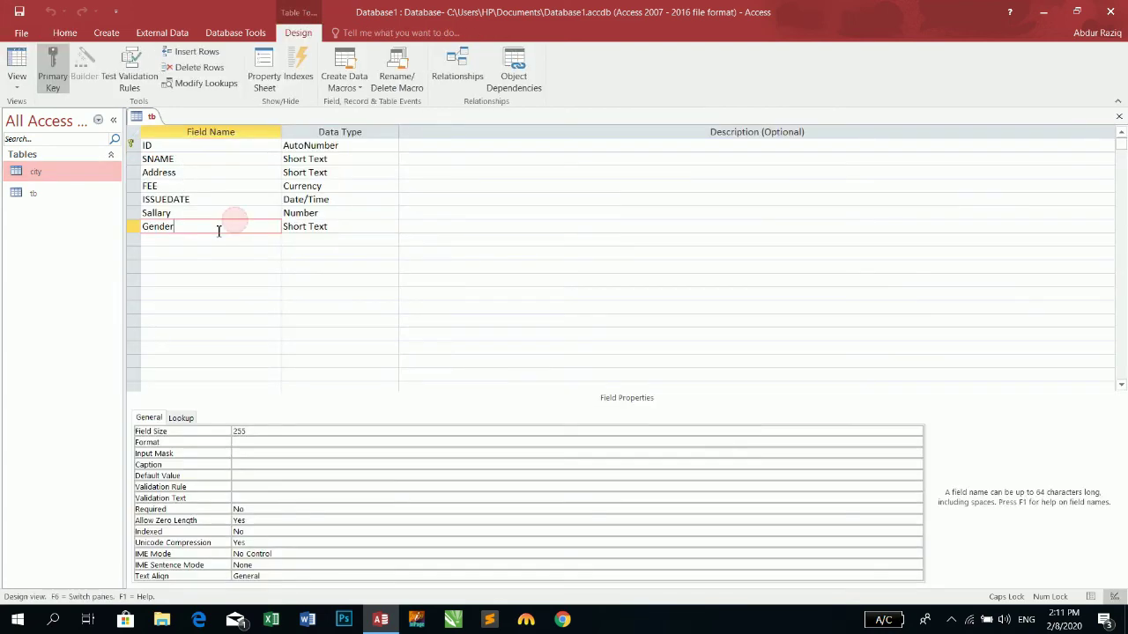
{"action": "left_click", "coordinate": [197, 240]}
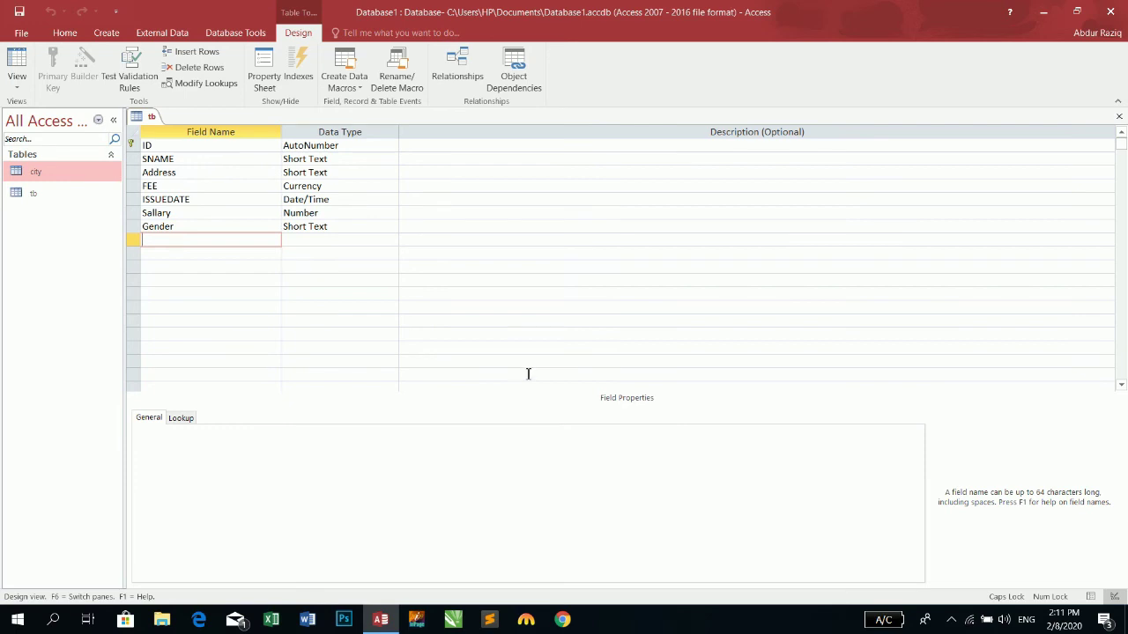
{"action": "type", "text": "cOTY"}
{"action": "key", "text": "Num_Lock"}
{"action": "key", "text": "BackSpace"}
{"action": "key", "text": "BackSpace"}
{"action": "key", "text": "Caps_Lock"}
{"action": "key", "text": "Tab"}
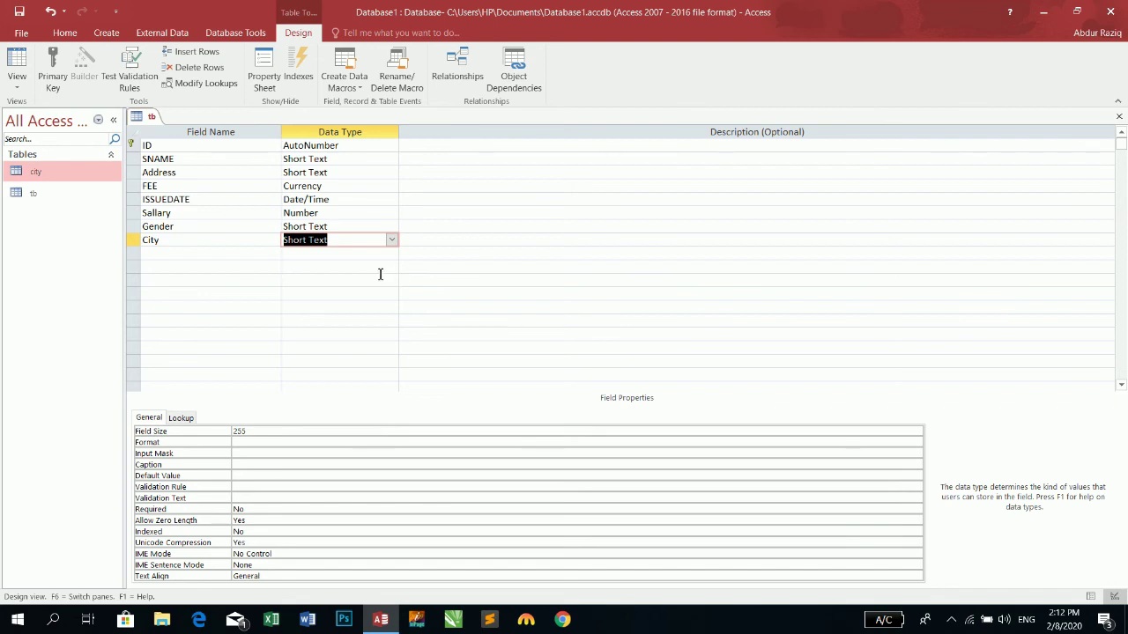
Start the Lookup Wizard for the City field, taking values from another table and choosing the city table as the source.
{"action": "left_click", "coordinate": [392, 240]}
{"action": "left_click", "coordinate": [340, 401]}
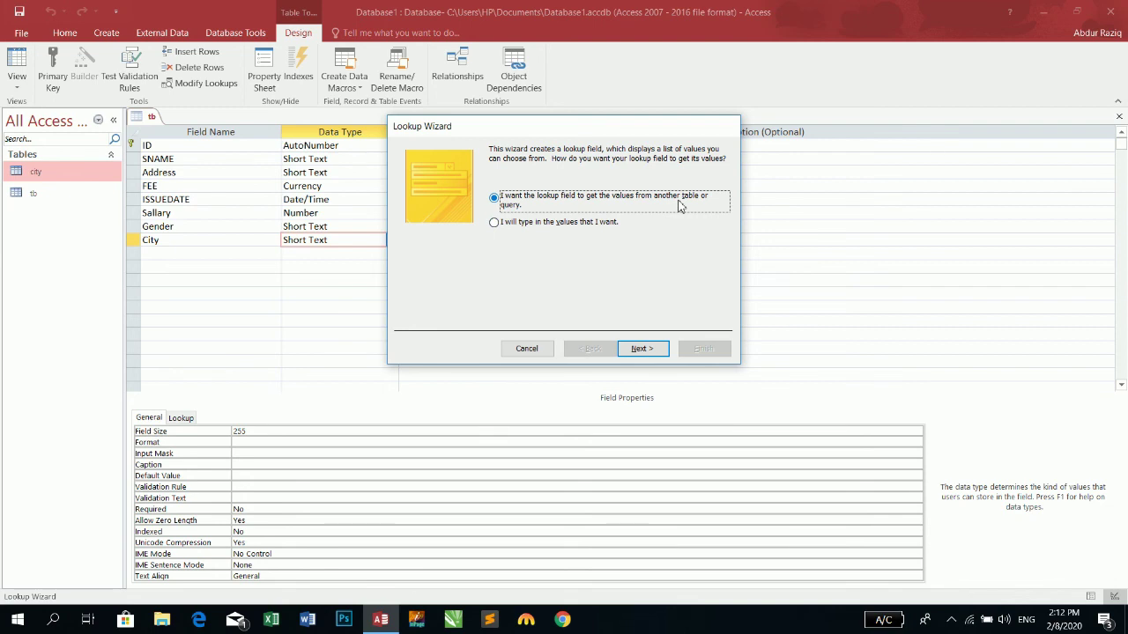
{"action": "left_click", "coordinate": [647, 349]}
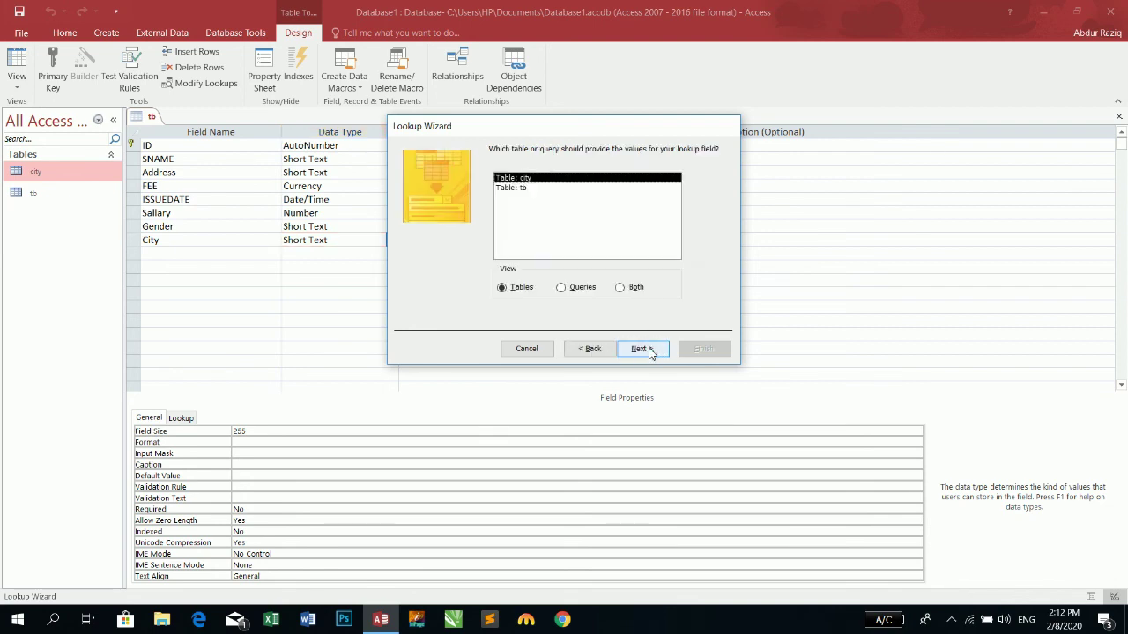
{"action": "left_click", "coordinate": [527, 188]}
{"action": "left_click", "coordinate": [527, 178]}
{"action": "left_click", "coordinate": [526, 188]}
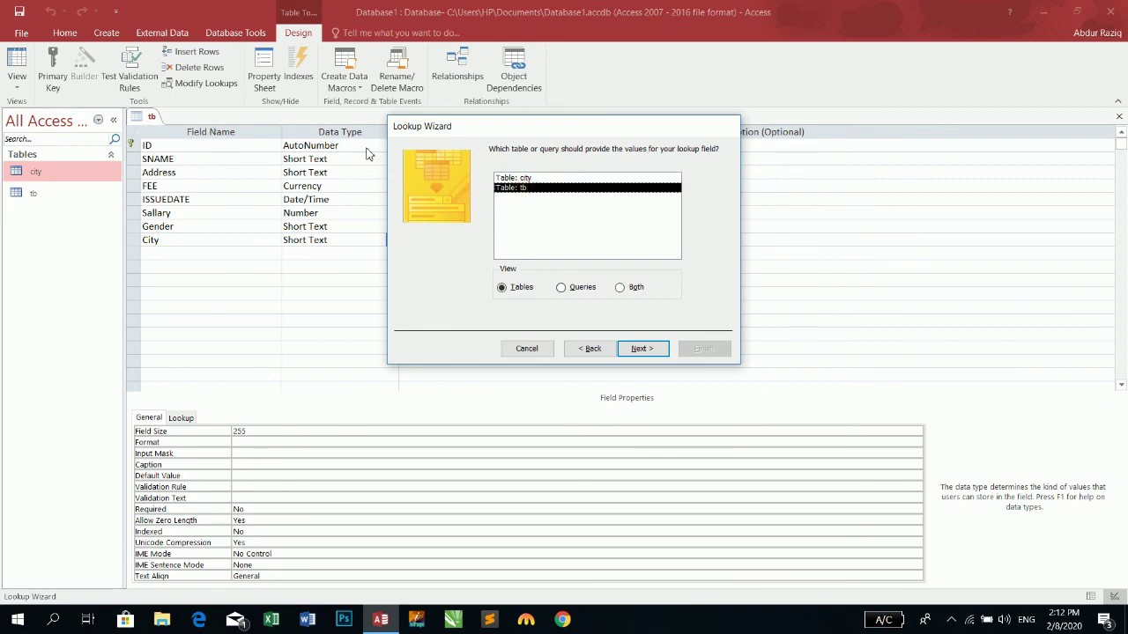
{"action": "left_click", "coordinate": [522, 178]}
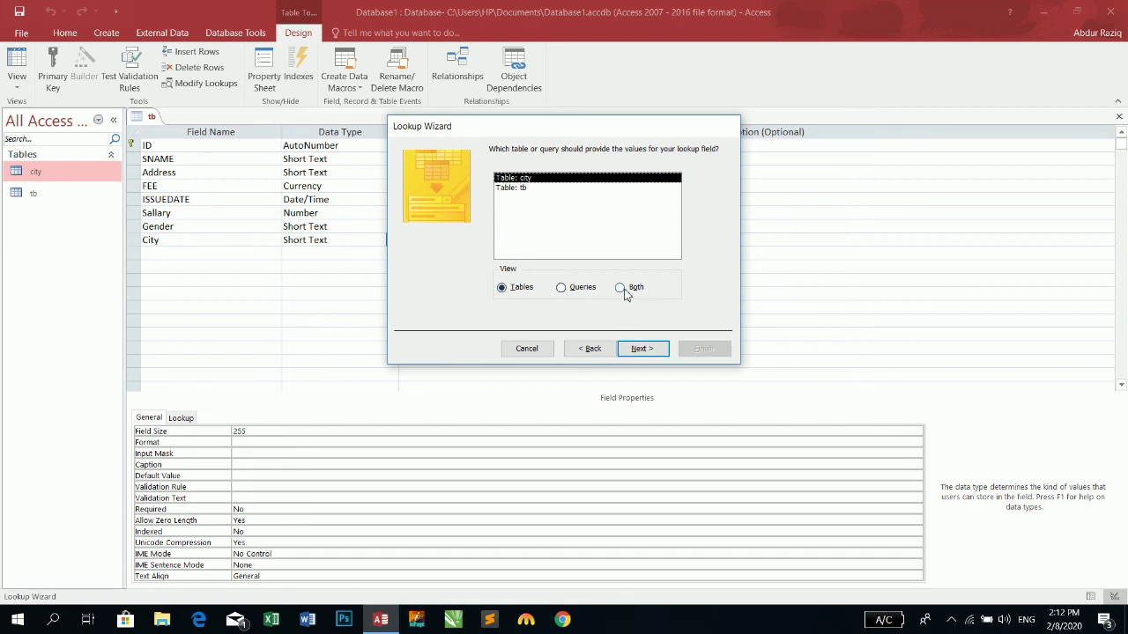
{"action": "left_click", "coordinate": [652, 351]}
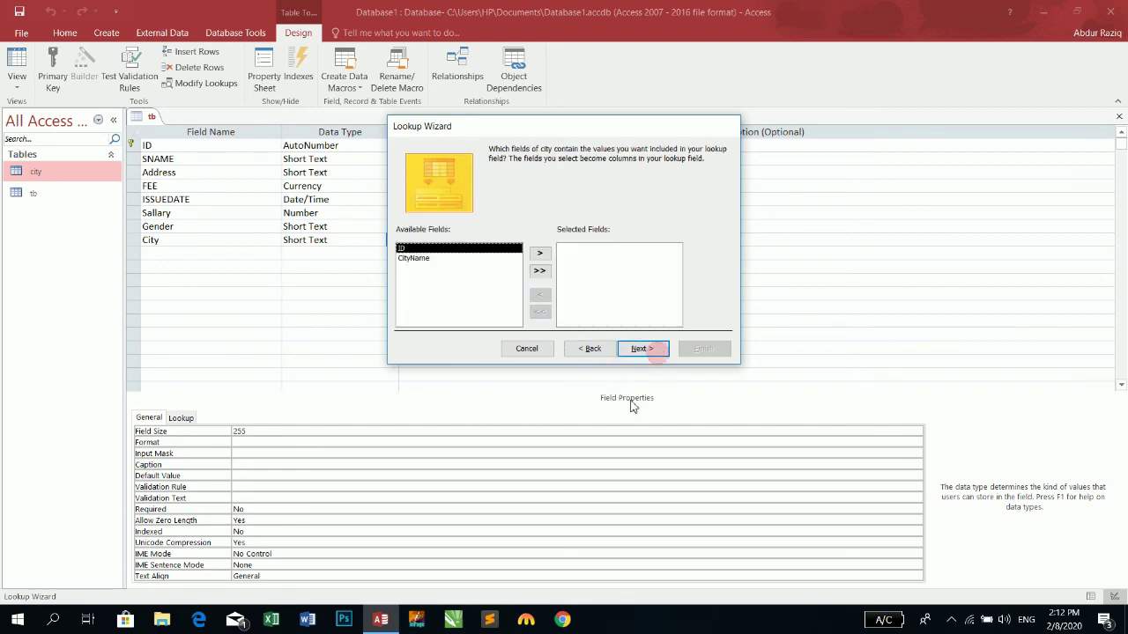
Try adding CityName, ID and both fields together to the lookup's selected fields, removing each selection again.
{"action": "left_click", "coordinate": [416, 258]}
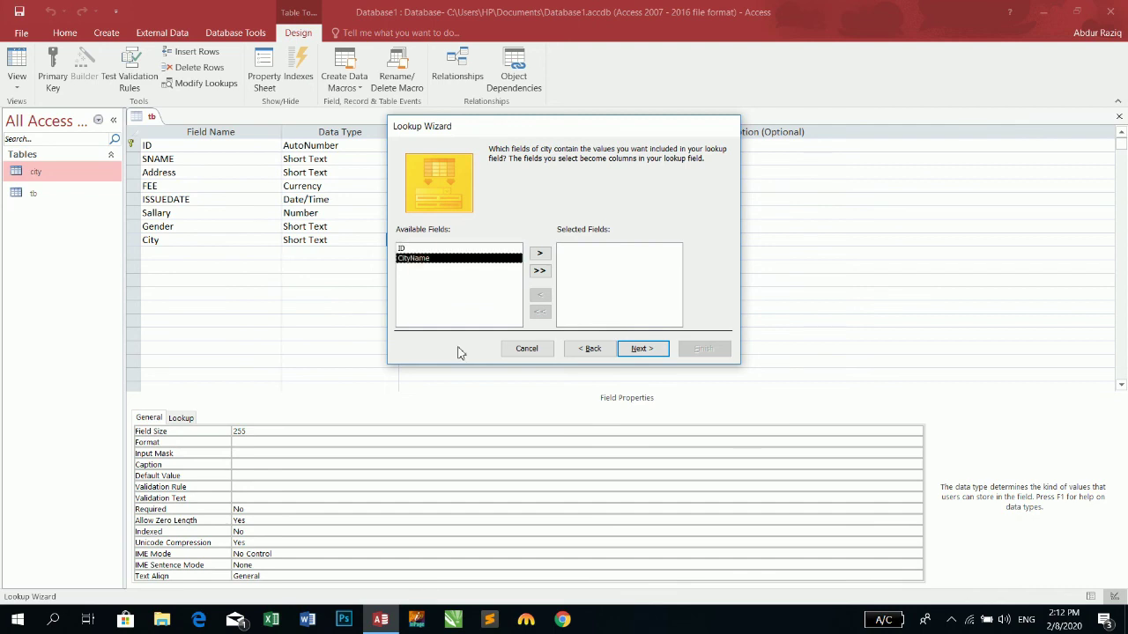
{"action": "left_click", "coordinate": [541, 254]}
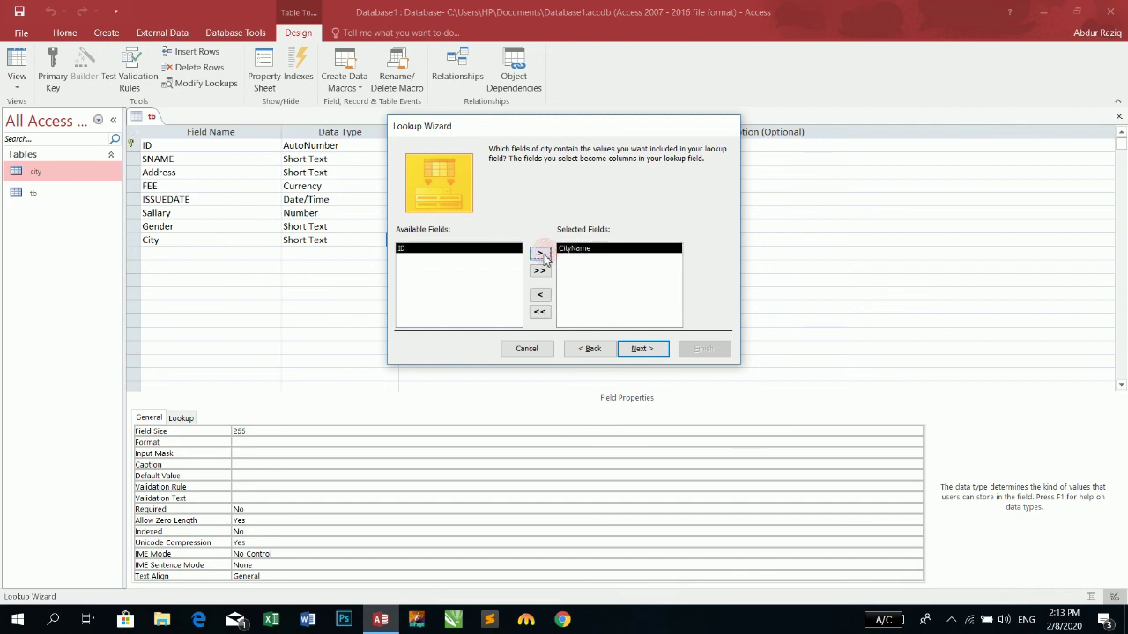
{"action": "left_click", "coordinate": [539, 296]}
{"action": "left_click", "coordinate": [459, 248]}
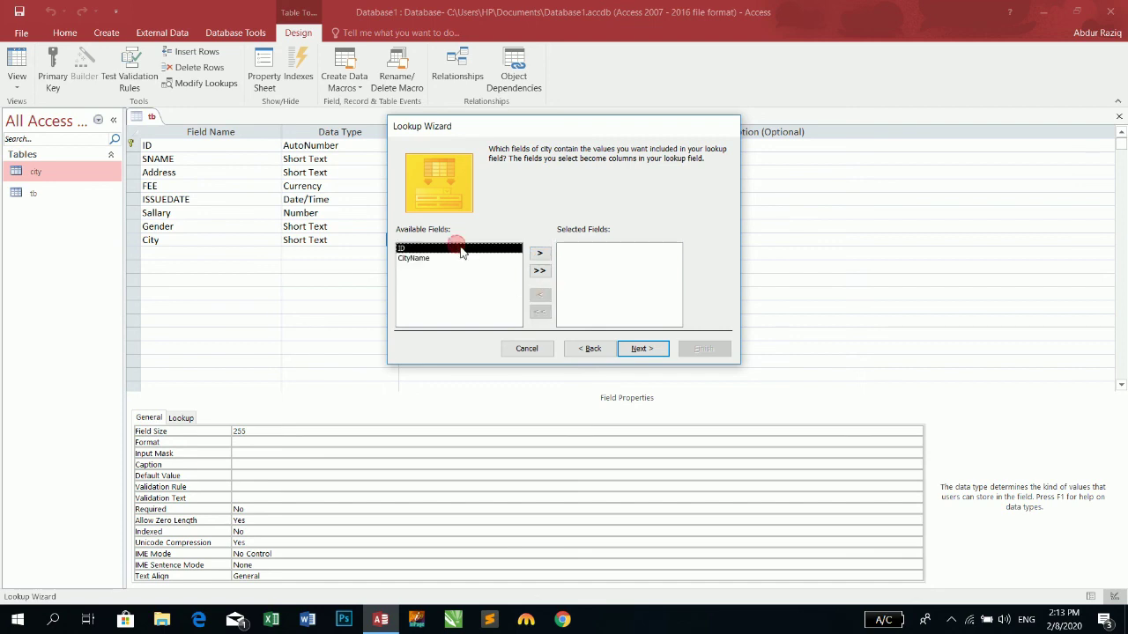
{"action": "left_click", "coordinate": [539, 254]}
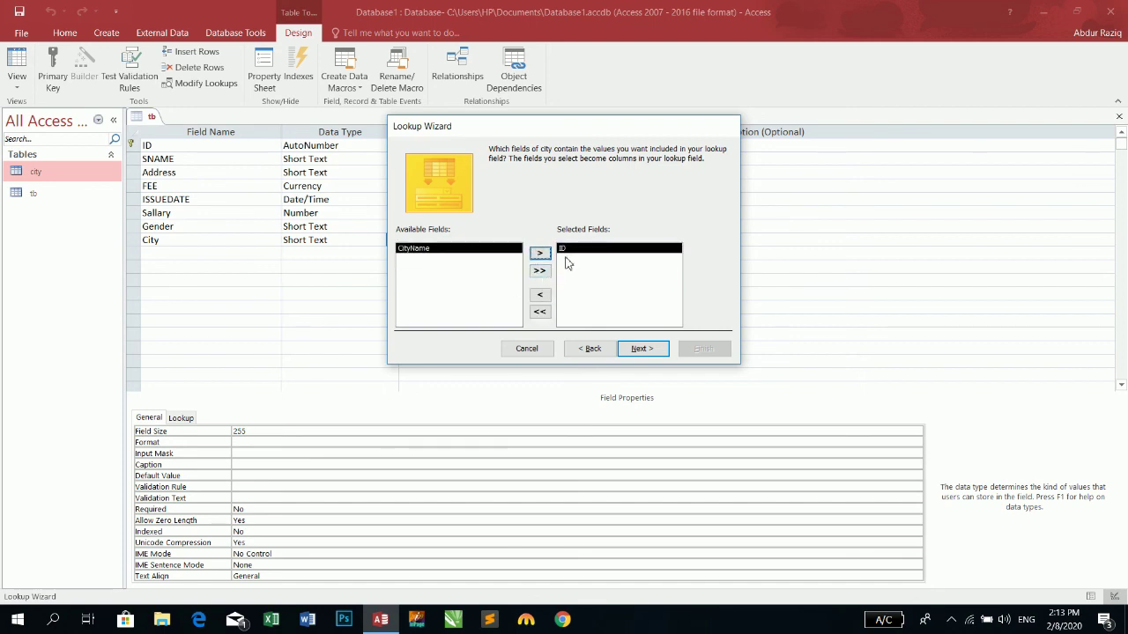
{"action": "left_click", "coordinate": [541, 297]}
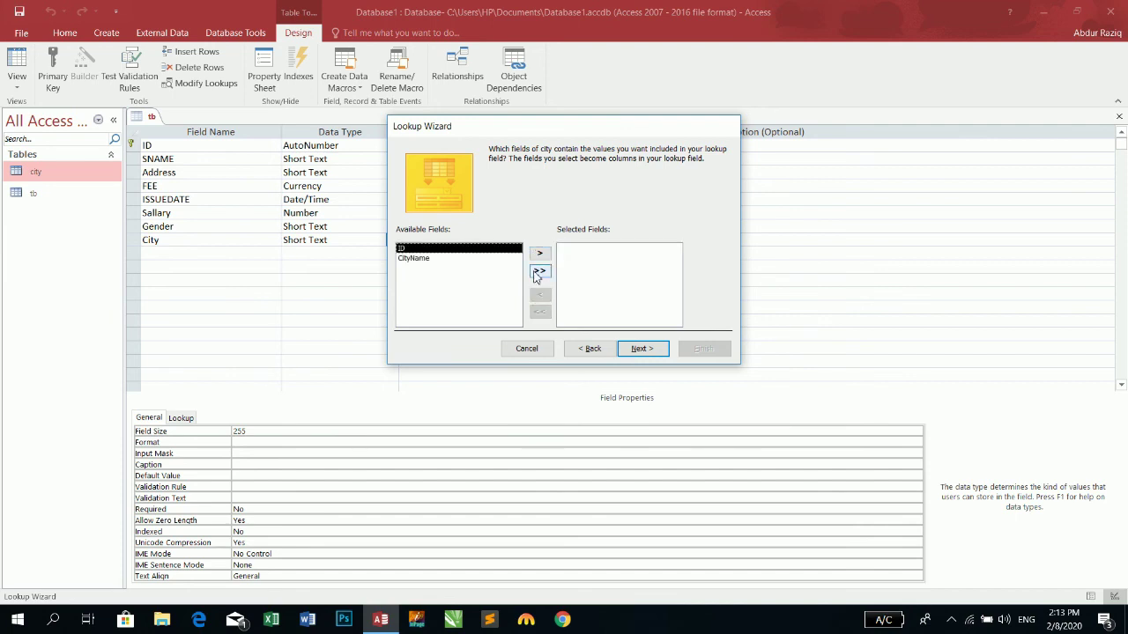
{"action": "left_click", "coordinate": [546, 274]}
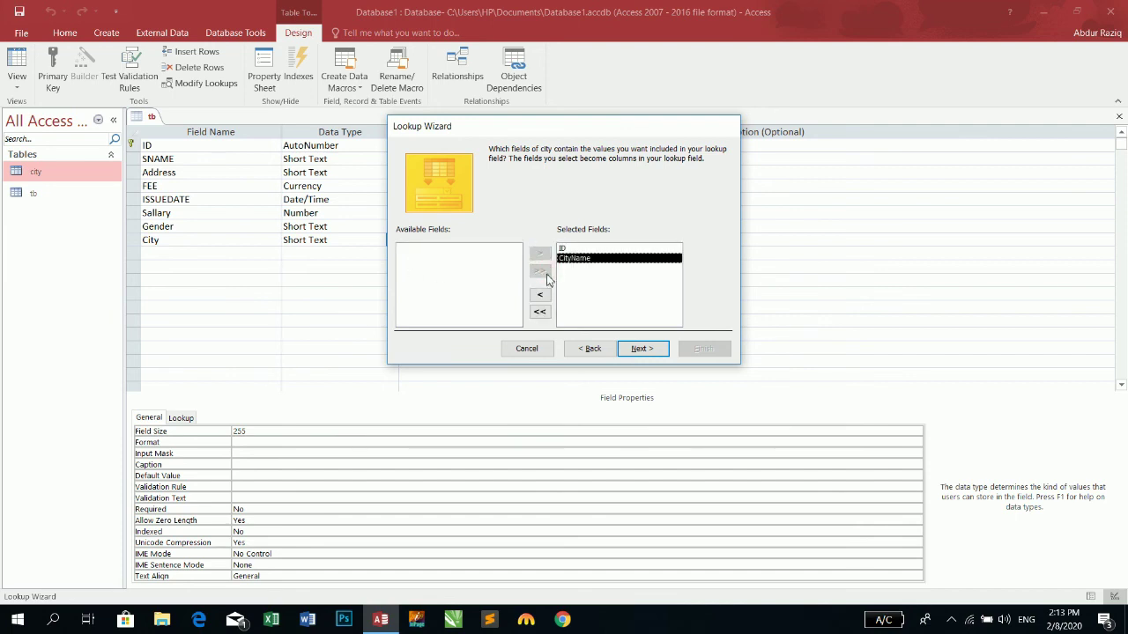
{"action": "left_click", "coordinate": [540, 312]}
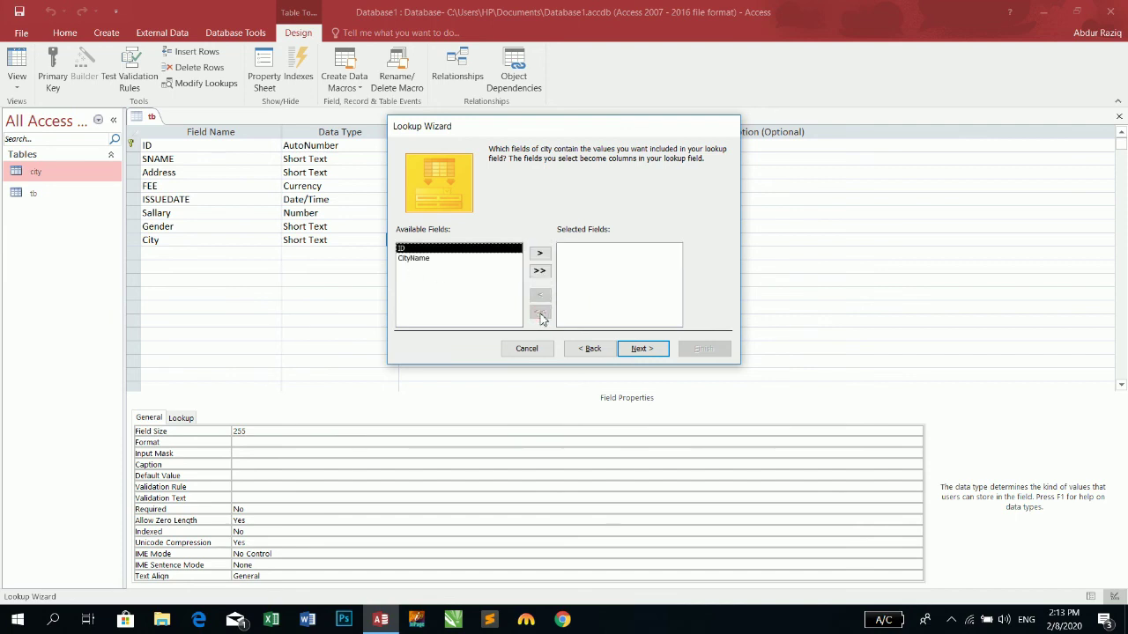
Include only the CityName field in the City lookup and continue to the sort order.
{"action": "left_click", "coordinate": [439, 258]}
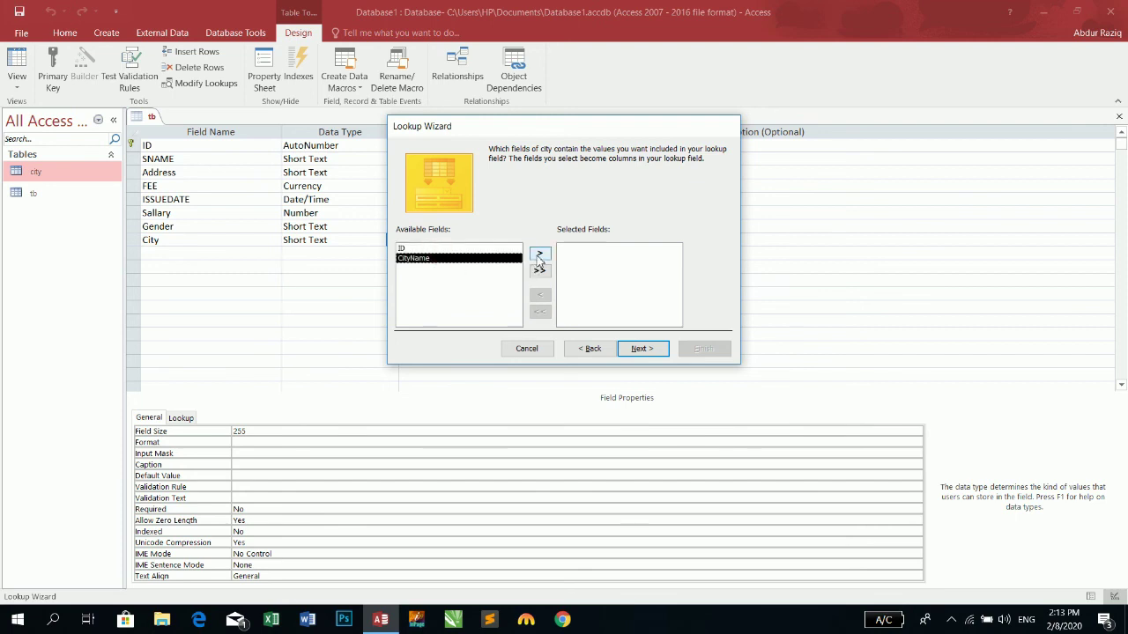
{"action": "left_click", "coordinate": [540, 254]}
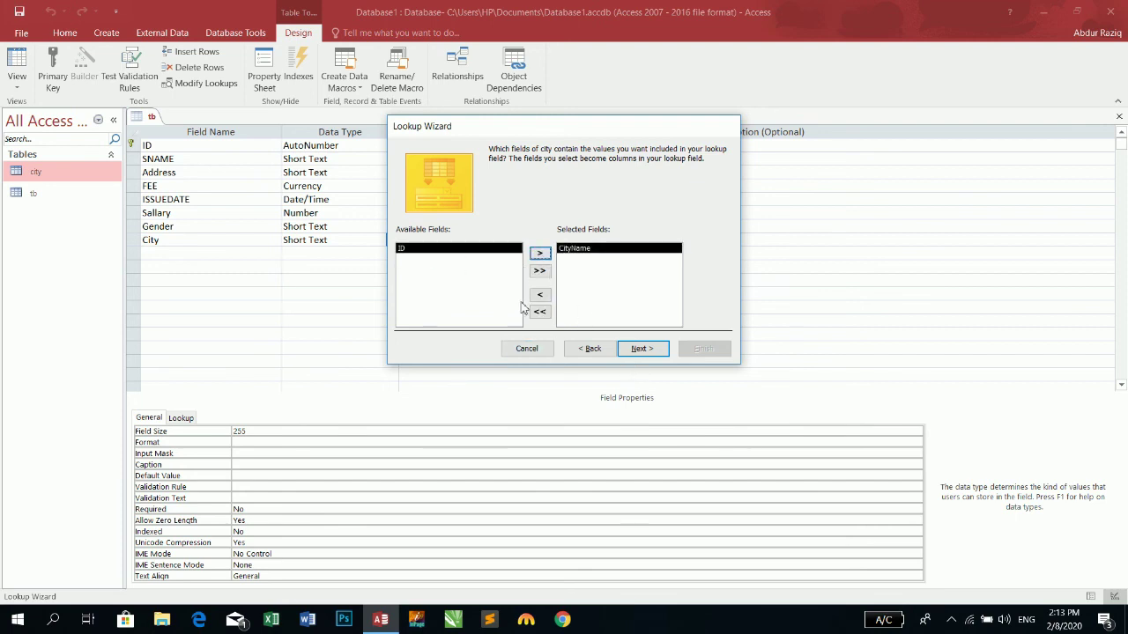
{"action": "left_click", "coordinate": [664, 352]}
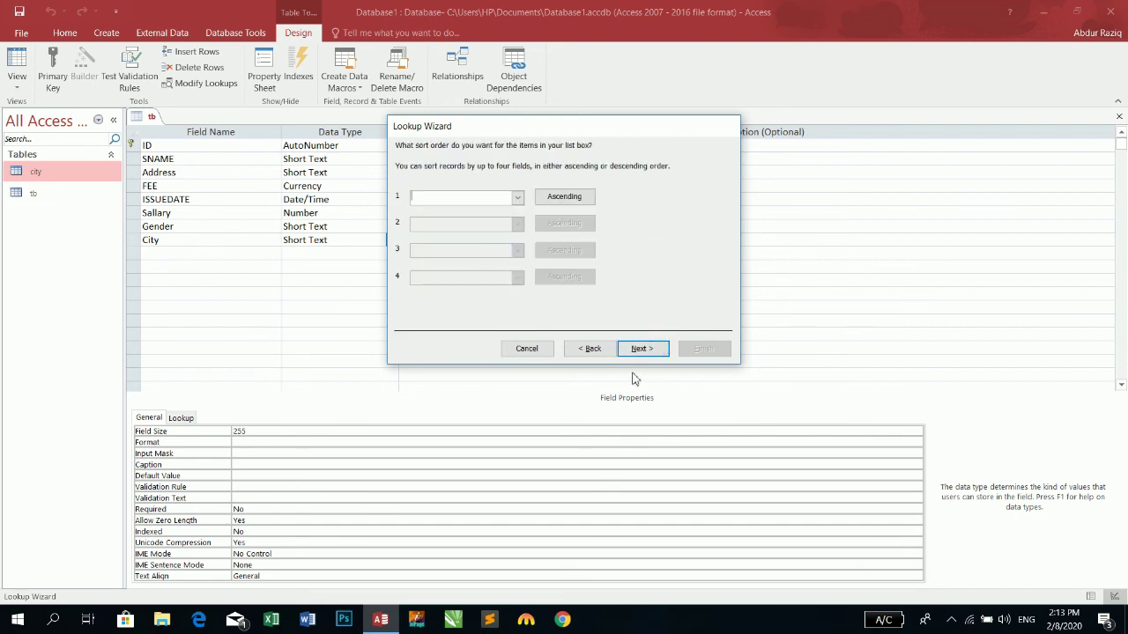
Sort the lookup list by CityName in ascending order and continue to the column width settings.
{"action": "left_click", "coordinate": [517, 196]}
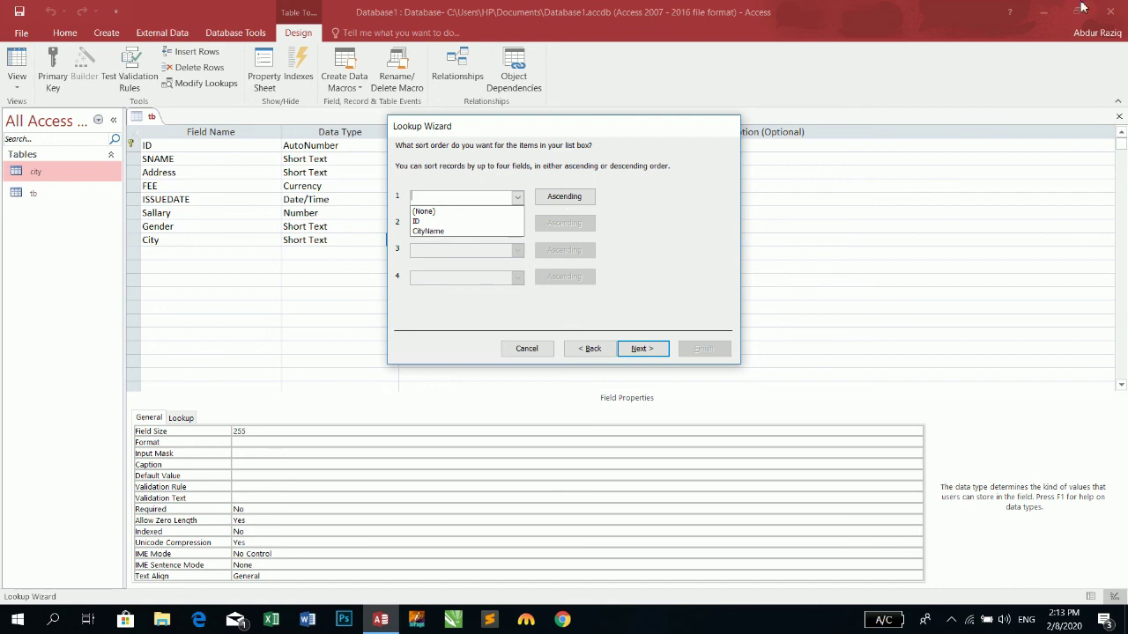
{"action": "left_click", "coordinate": [422, 233]}
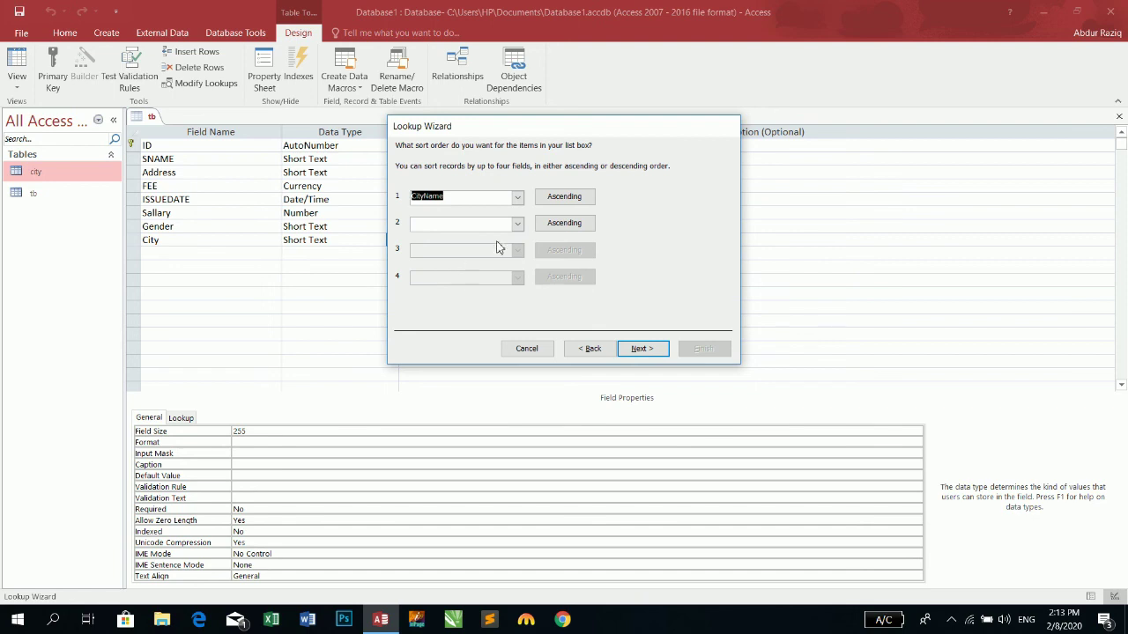
{"action": "left_click", "coordinate": [517, 225]}
{"action": "left_click", "coordinate": [517, 225]}
{"action": "left_click", "coordinate": [641, 348]}
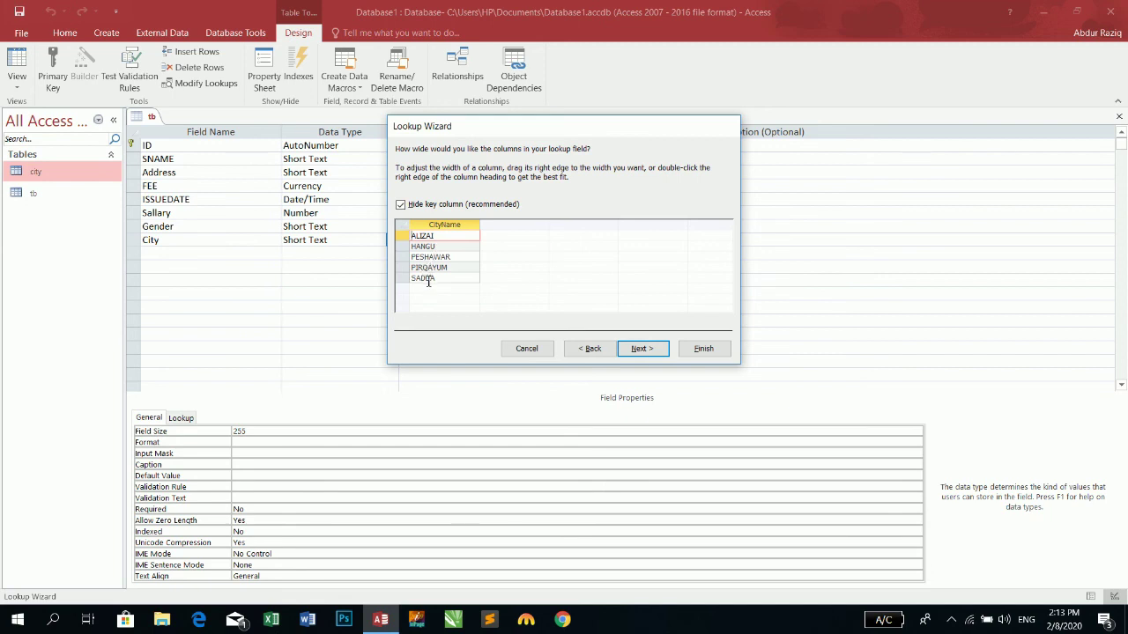
Show the ID key column beside CityName in the lookup preview and hide it again.
{"action": "left_click", "coordinate": [400, 206]}
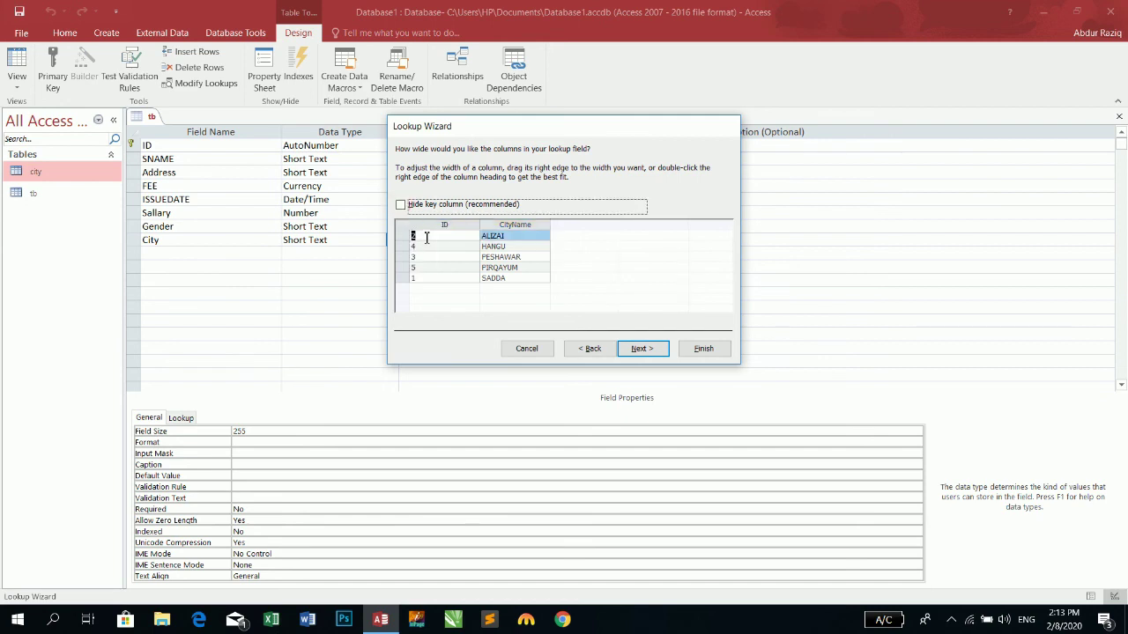
{"action": "left_click", "coordinate": [427, 238]}
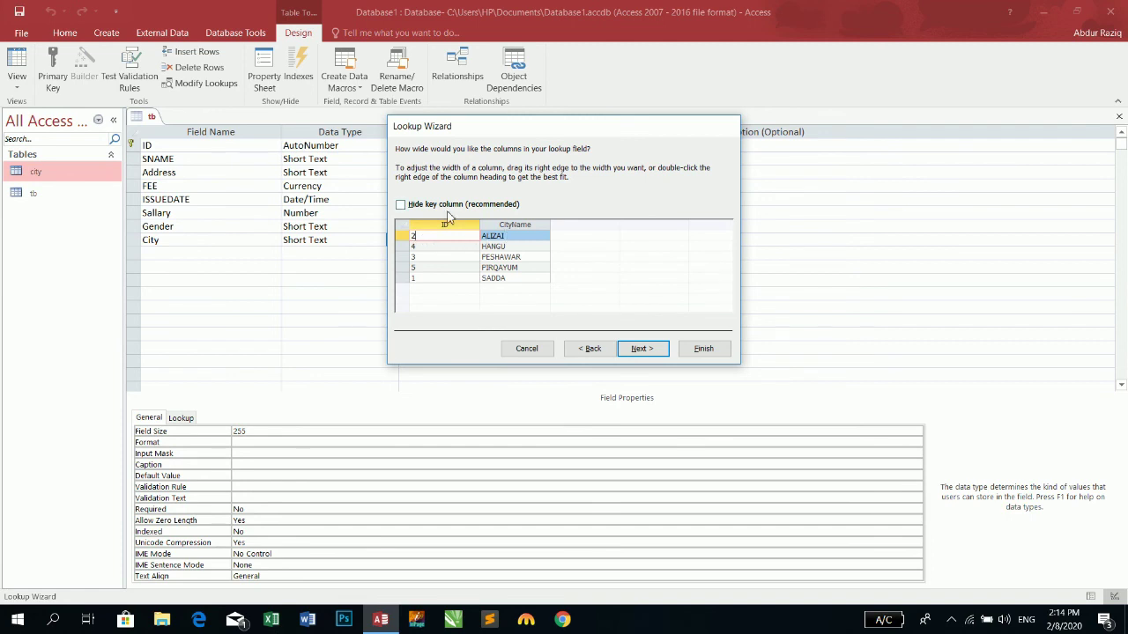
{"action": "left_click", "coordinate": [405, 208]}
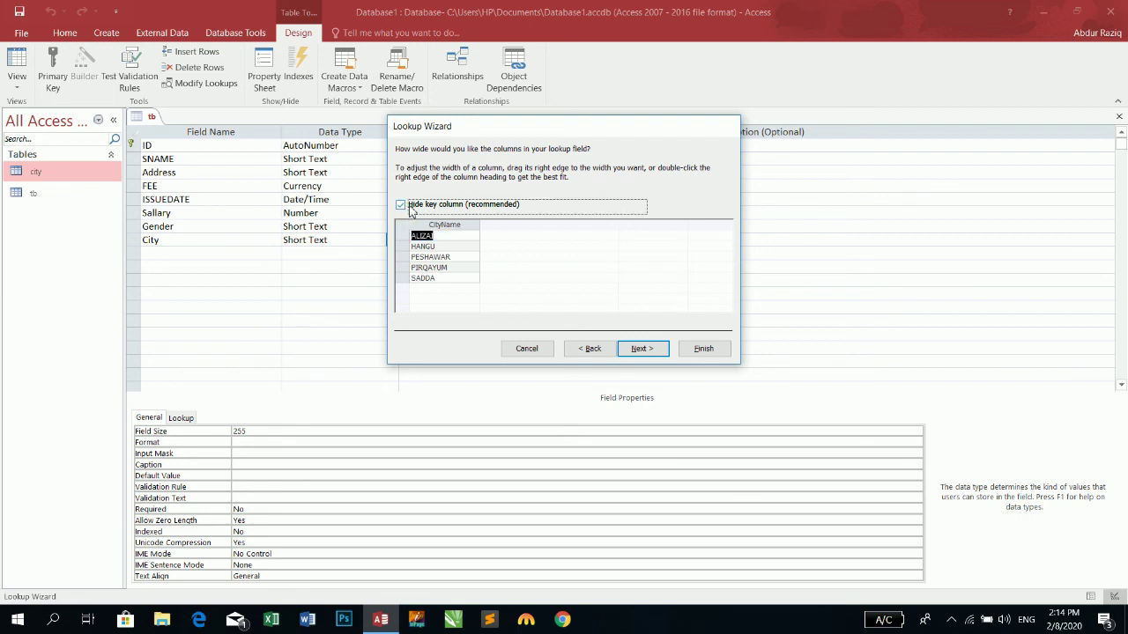
Finish the lookup wizard with the label City and save the table so the relationship is created.
{"action": "left_click", "coordinate": [643, 349]}
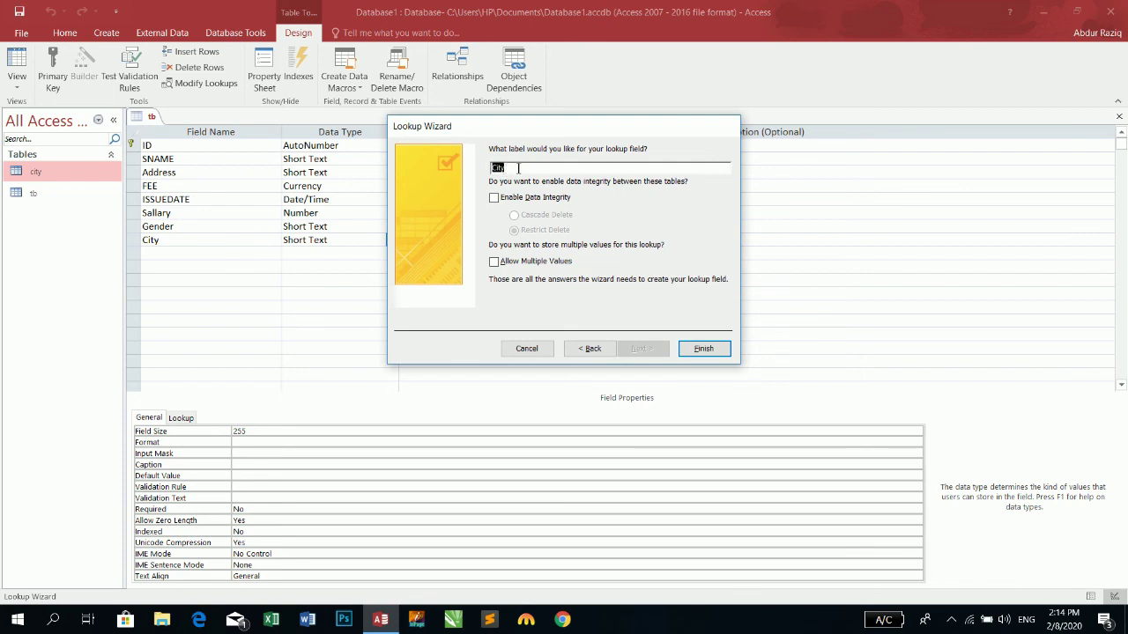
{"action": "left_click", "coordinate": [704, 349]}
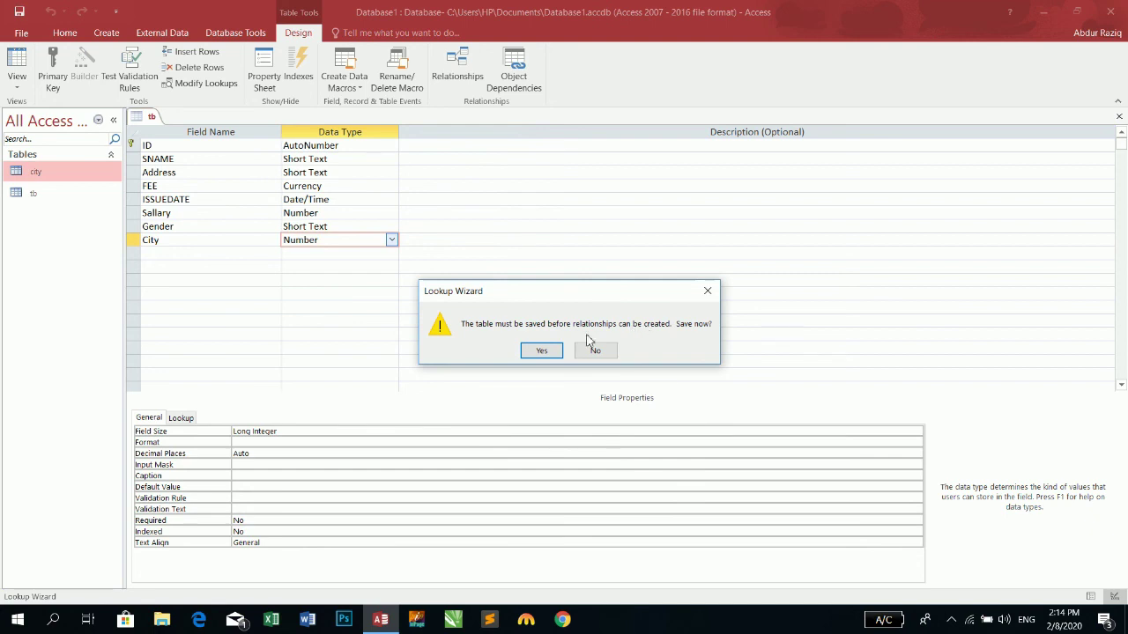
{"action": "left_click", "coordinate": [541, 352]}
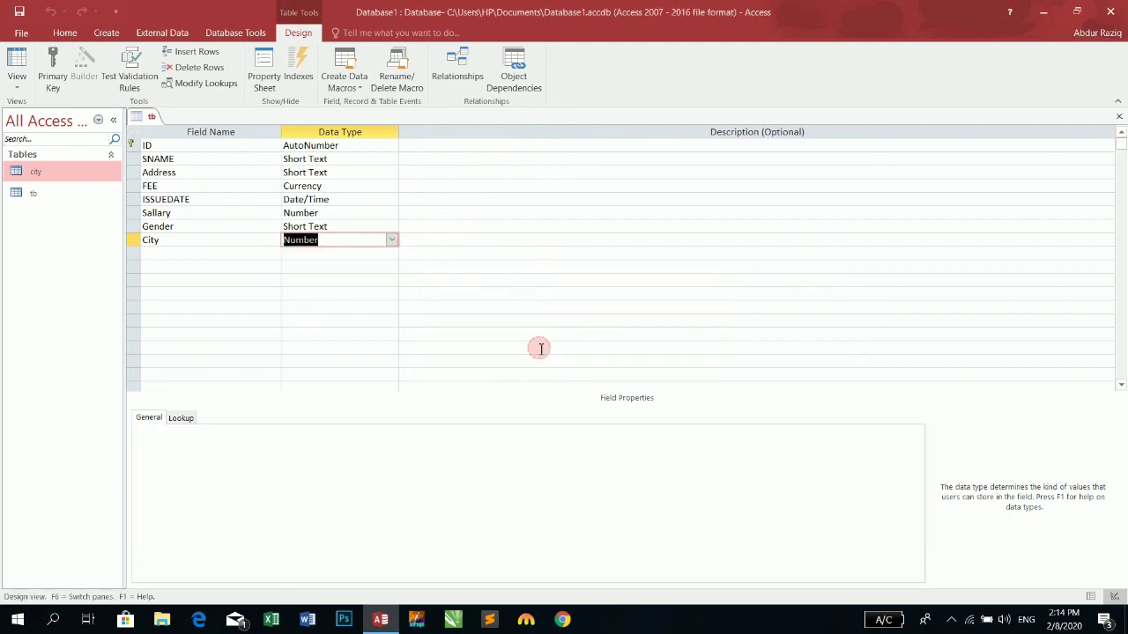
Switch the tb table to its datasheet and view the Address choices of the first record.
{"action": "left_click", "coordinate": [16, 60]}
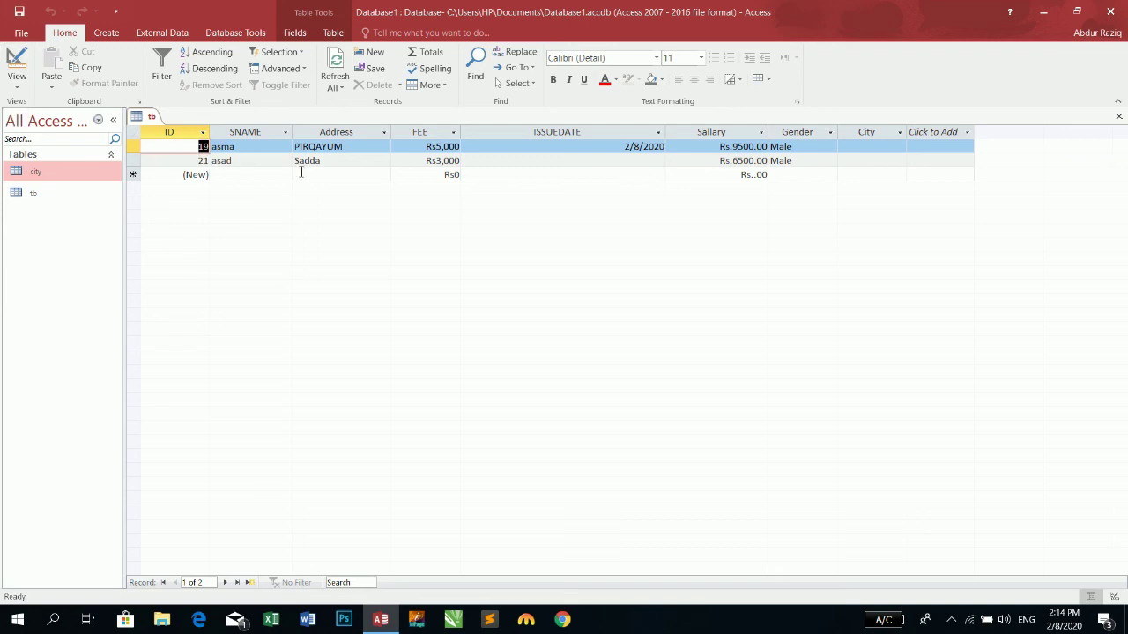
{"action": "left_click", "coordinate": [369, 146]}
{"action": "left_click", "coordinate": [384, 146]}
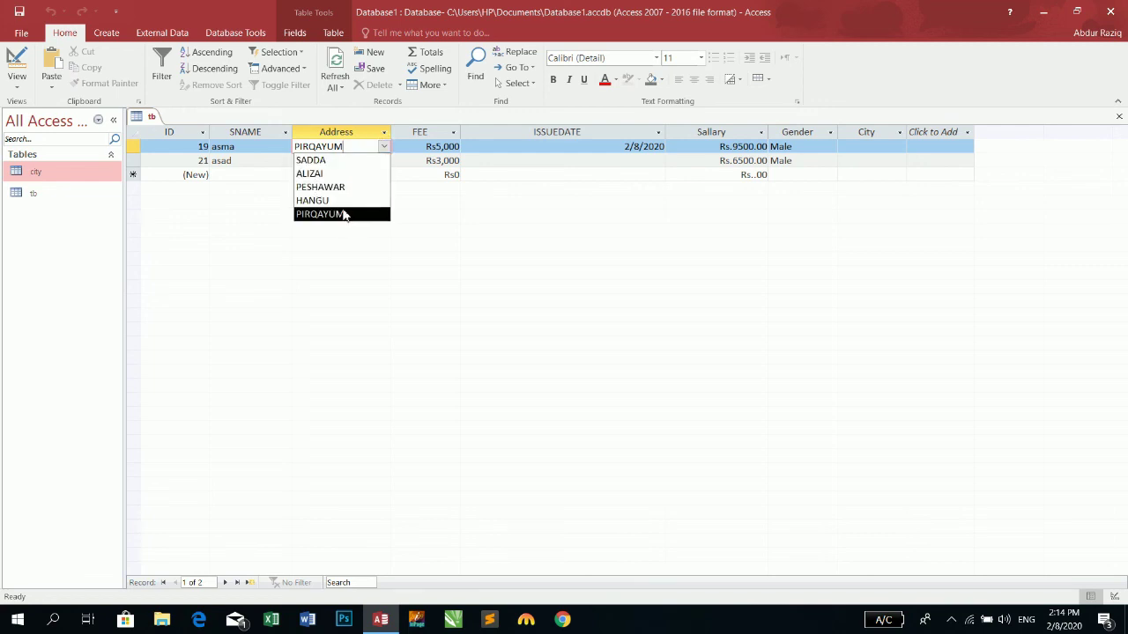
Set the City of the first record to PESHAWAR and of the second record to HANGU from the lookup list.
{"action": "left_click", "coordinate": [868, 147]}
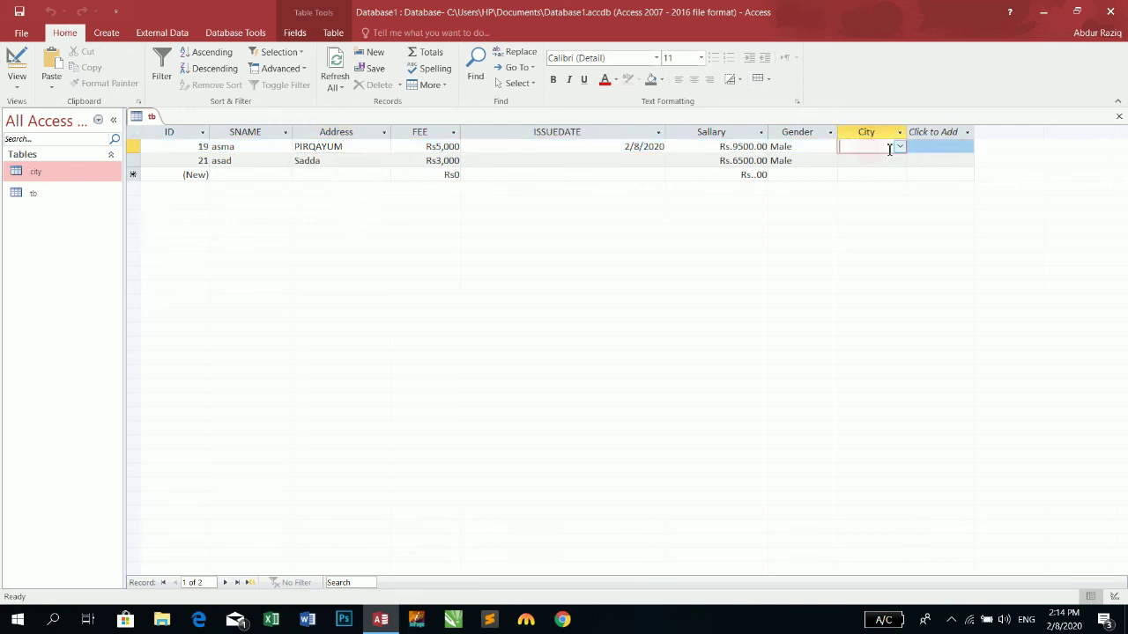
{"action": "left_click", "coordinate": [899, 146]}
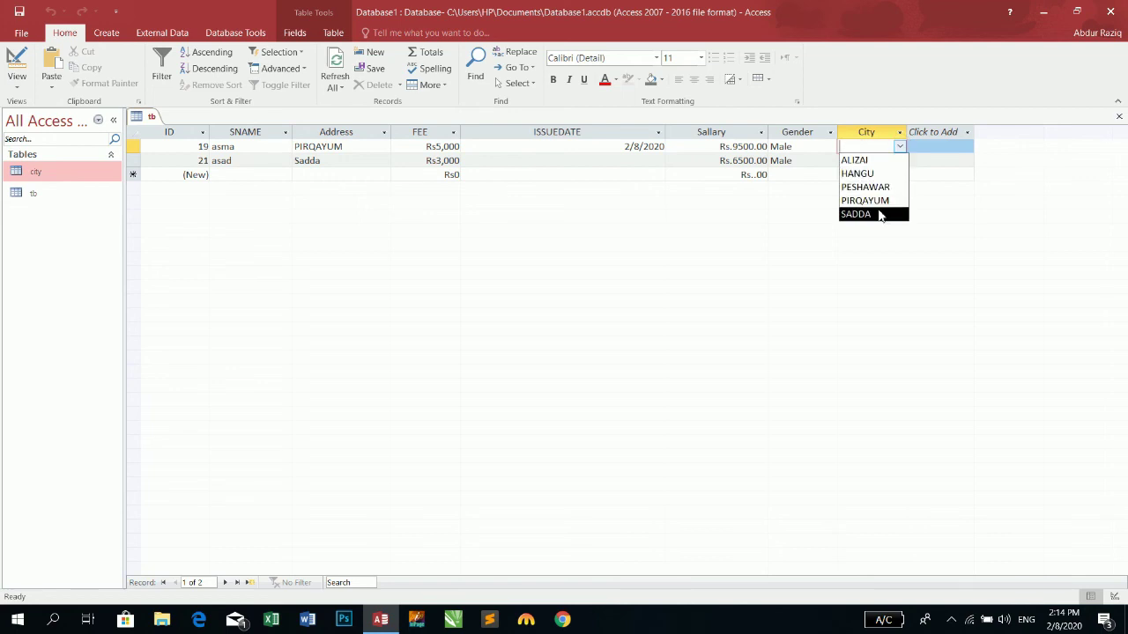
{"action": "left_click", "coordinate": [878, 215]}
{"action": "left_click", "coordinate": [899, 147]}
{"action": "left_click", "coordinate": [873, 187]}
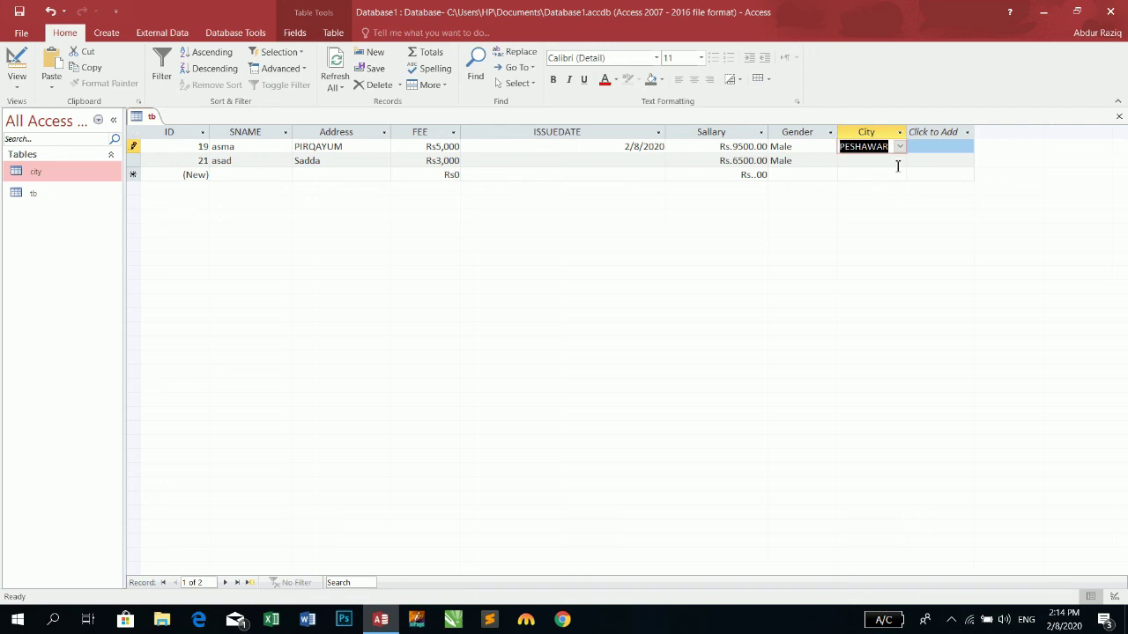
{"action": "left_click", "coordinate": [899, 161]}
{"action": "left_click", "coordinate": [874, 187]}
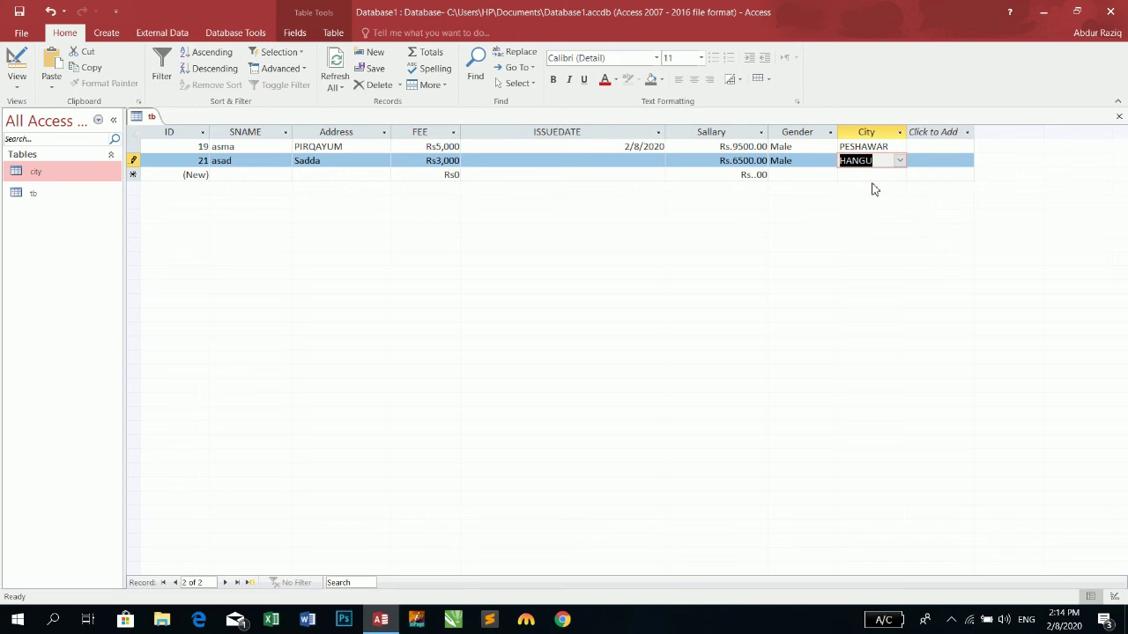
Open the city table and add a new record with the CityName Parachinar.
{"action": "left_click", "coordinate": [36, 183]}
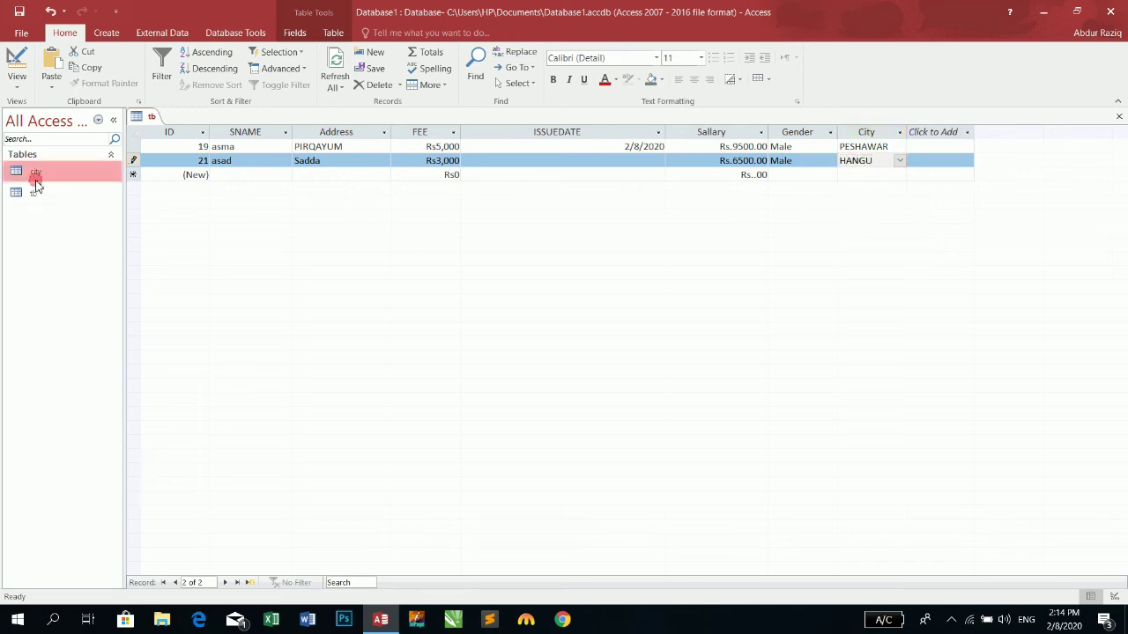
{"action": "double_click", "coordinate": [36, 182]}
{"action": "left_click", "coordinate": [252, 217]}
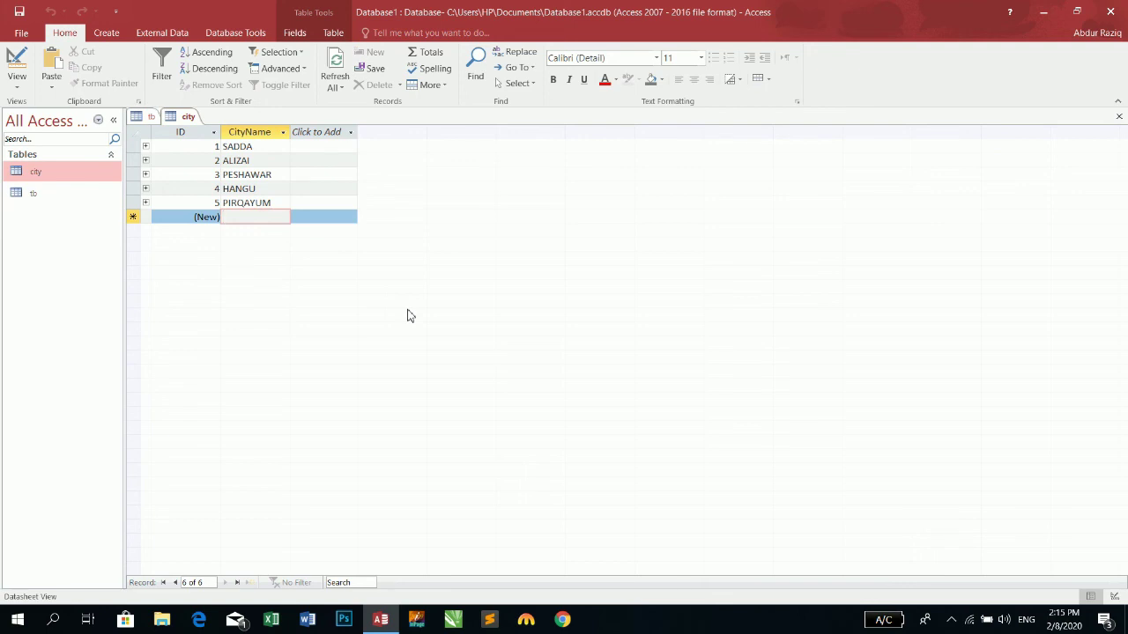
{"action": "type", "text": "Pa"}
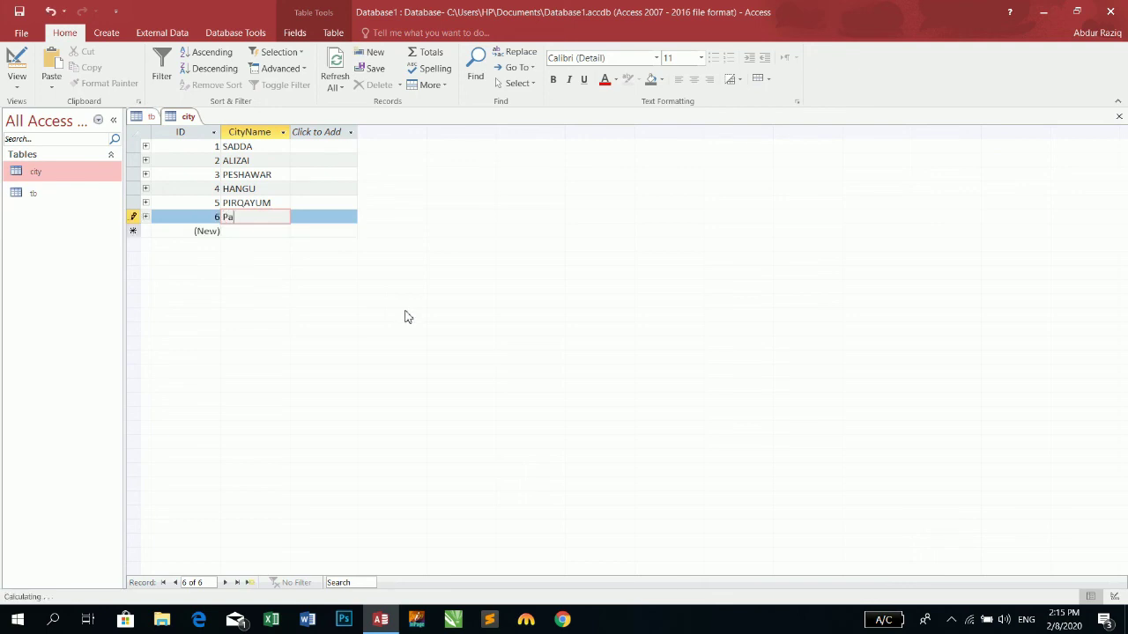
{"action": "type", "text": "rachinar"}
{"action": "key", "text": "Tab"}
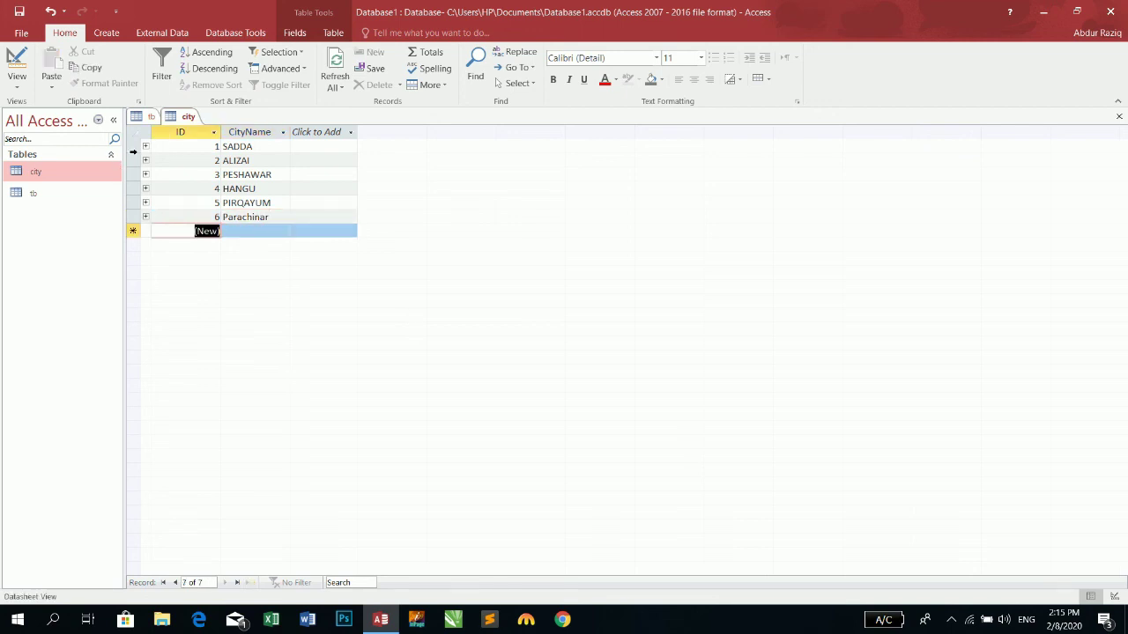
Expand and collapse the related records of SADDA and close the city table.
{"action": "left_click", "coordinate": [145, 146]}
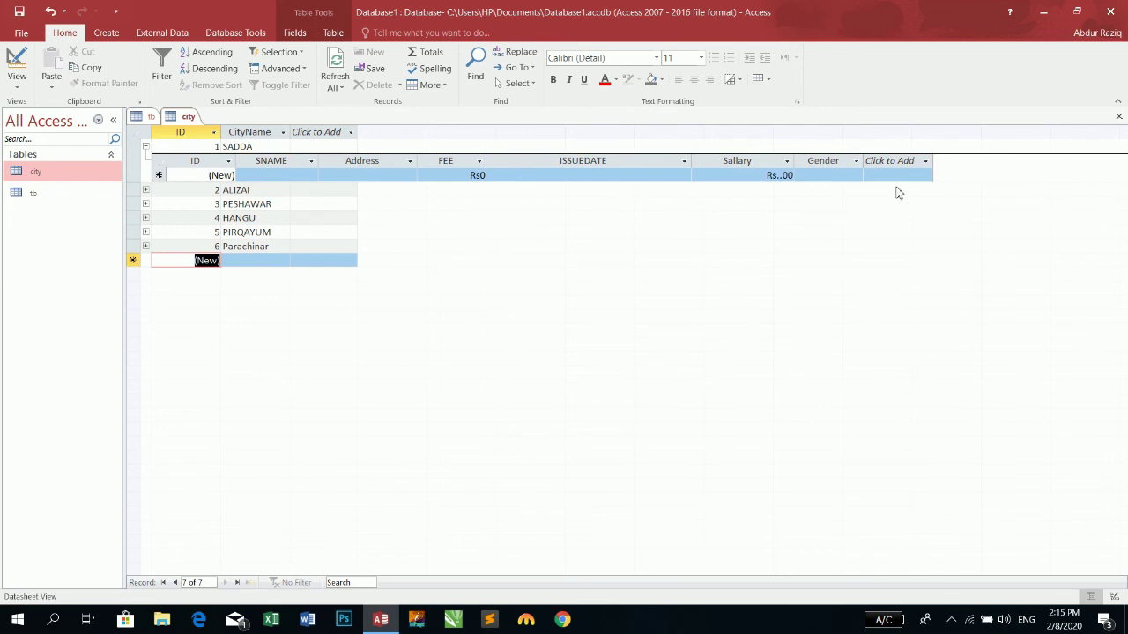
{"action": "left_click", "coordinate": [145, 146]}
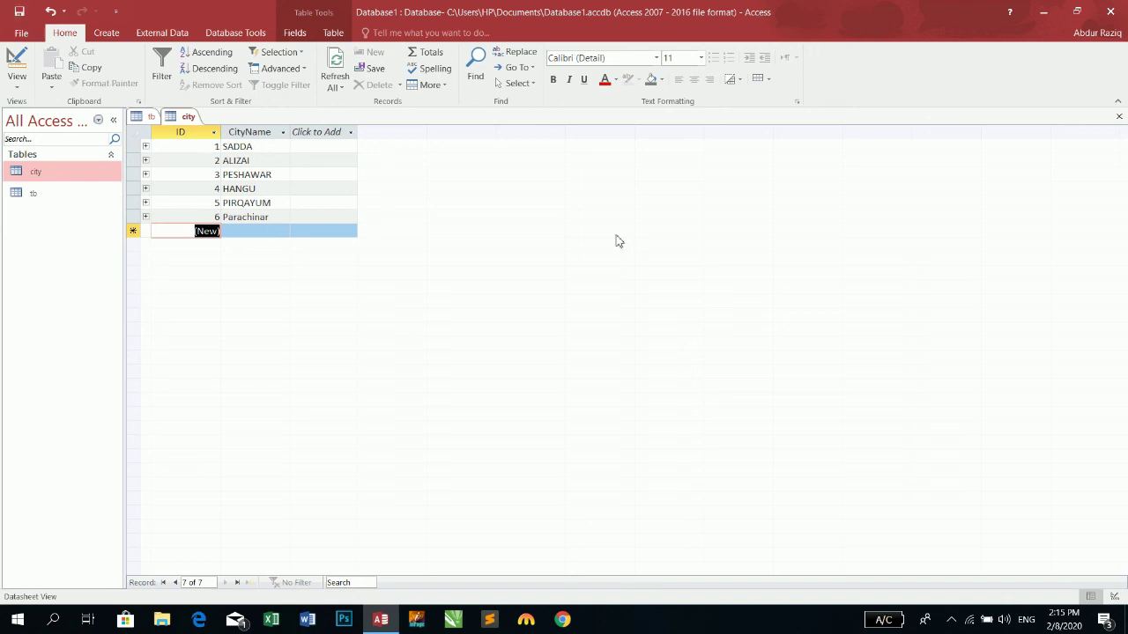
{"action": "left_click", "coordinate": [1119, 116]}
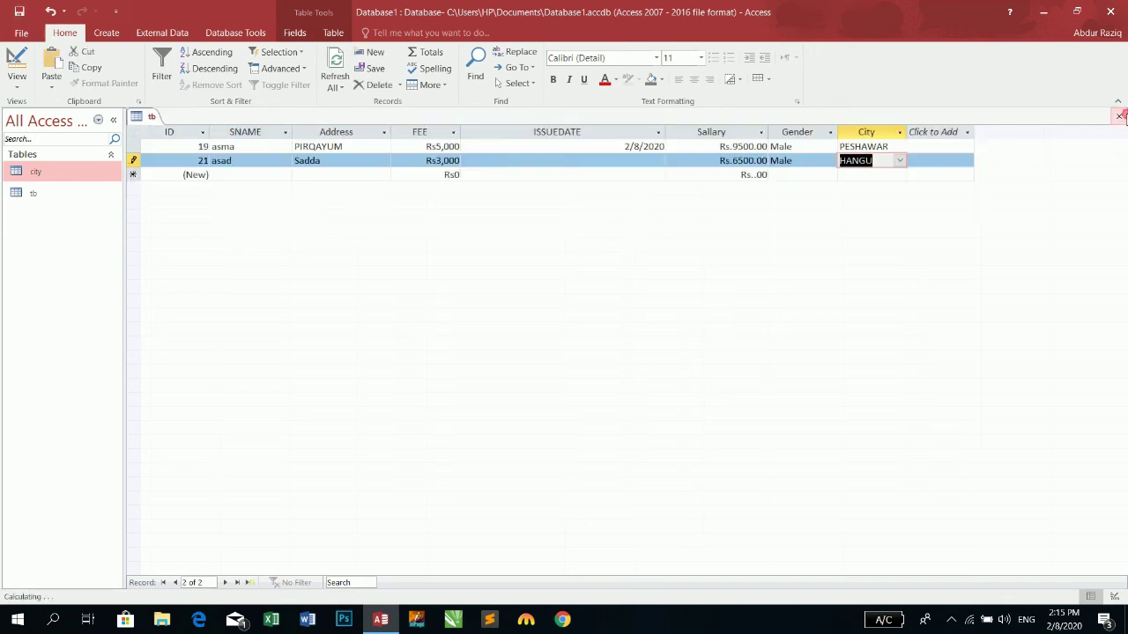
Refresh all records of the tb table and review the City choices of the first record.
{"action": "left_click", "coordinate": [899, 161]}
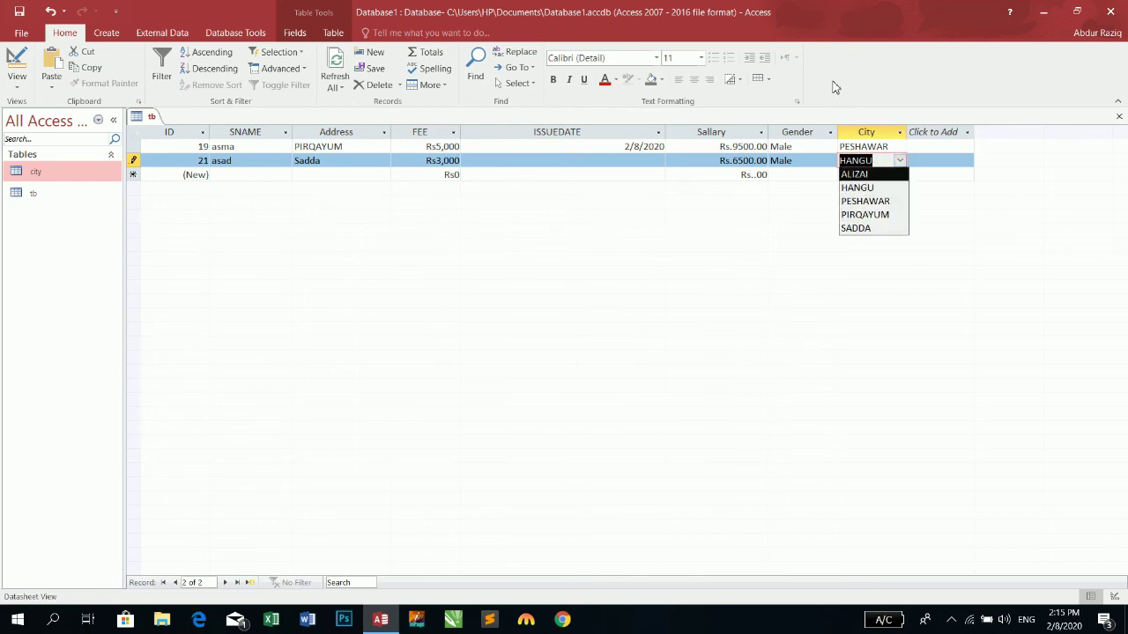
{"action": "key", "text": "Escape"}
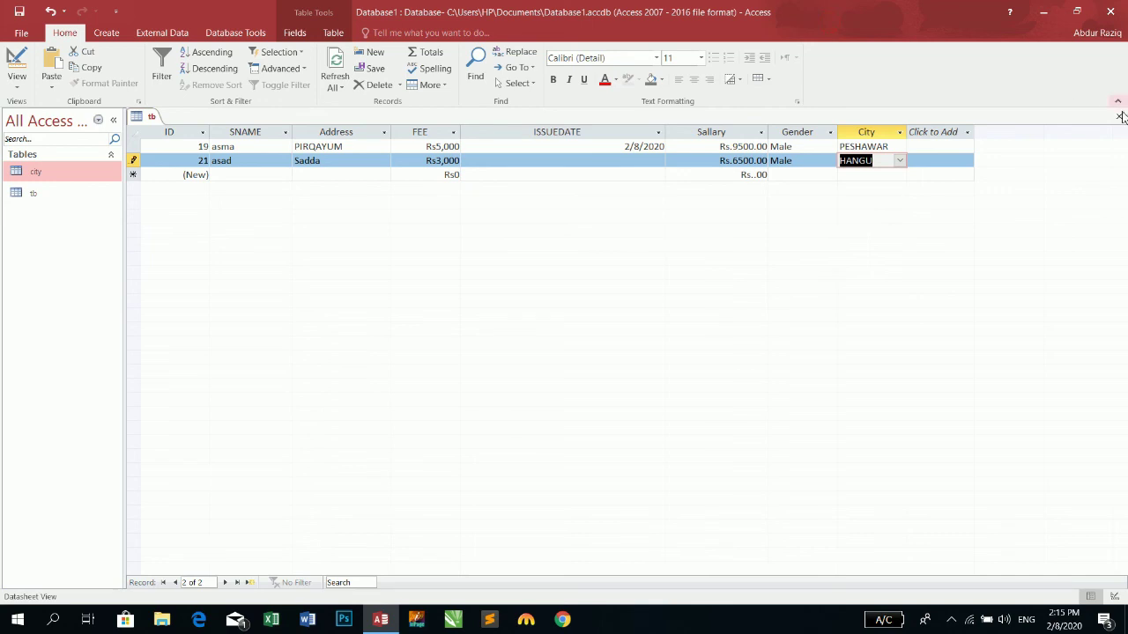
{"action": "left_click", "coordinate": [342, 63]}
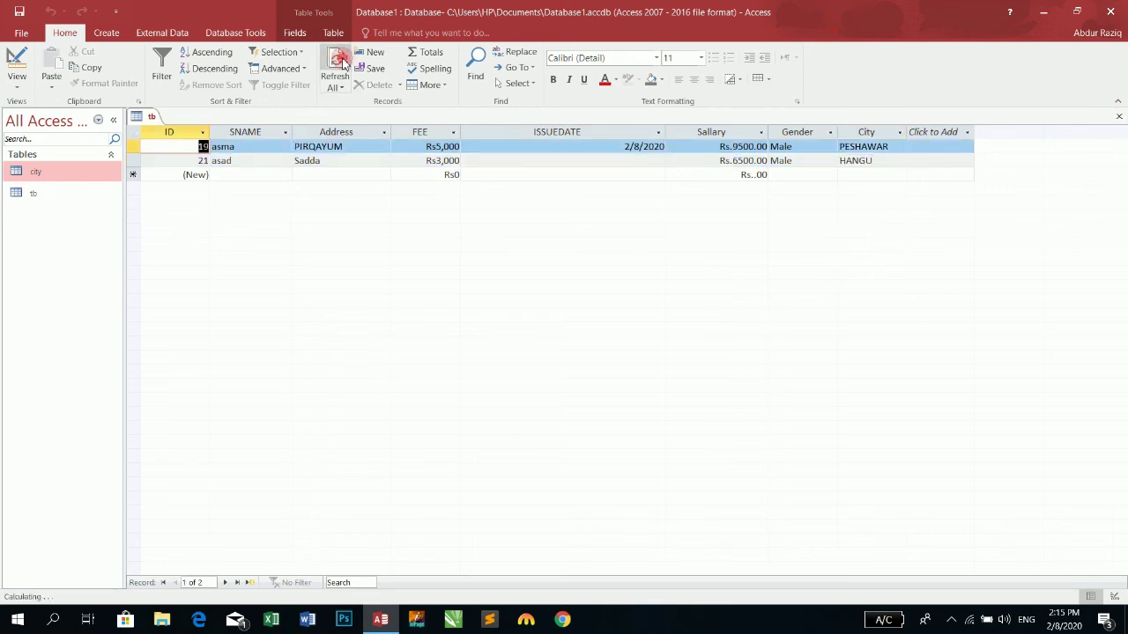
{"action": "left_click", "coordinate": [897, 149]}
{"action": "left_click", "coordinate": [900, 148]}
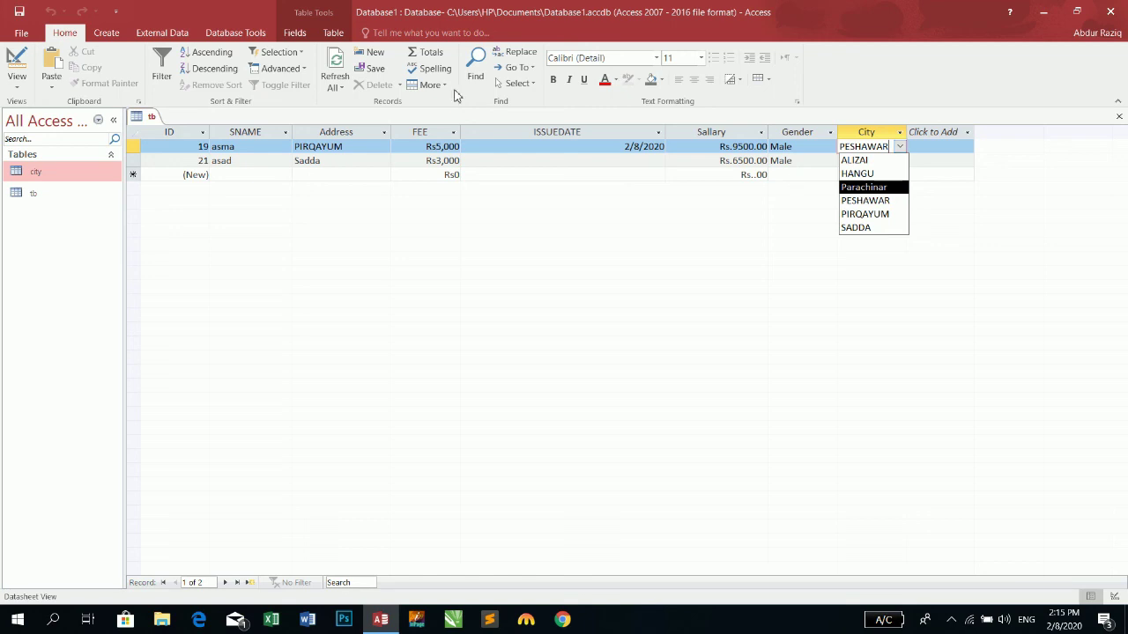
{"action": "left_click", "coordinate": [218, 7]}
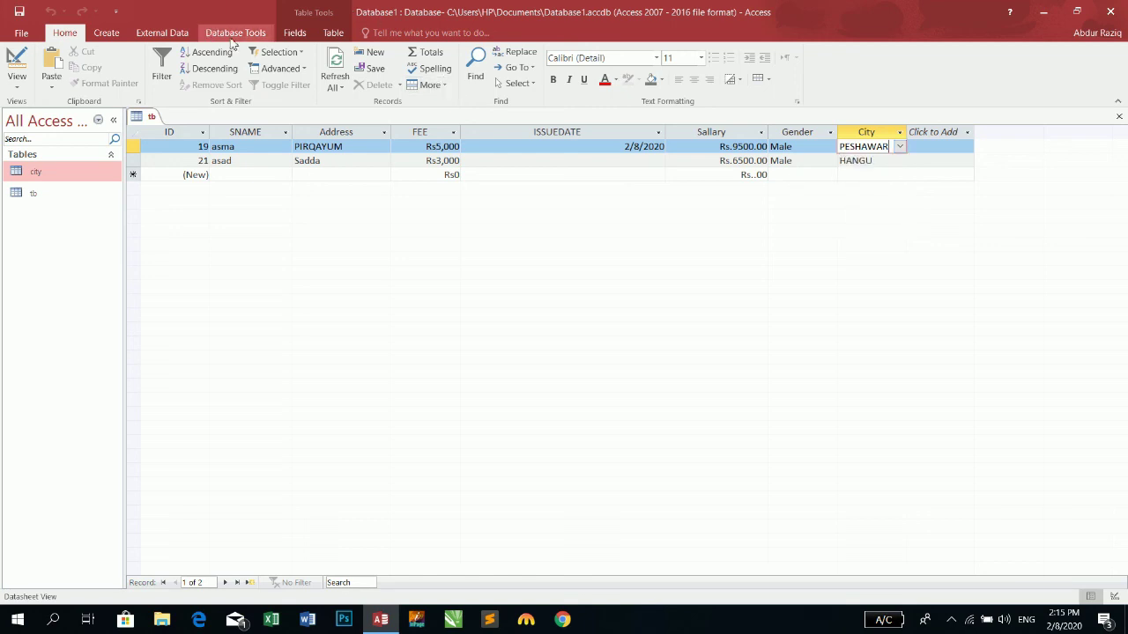
Open the database relationships, move the tb table box away from city and lengthen it to show all its fields.
{"action": "left_click", "coordinate": [233, 36]}
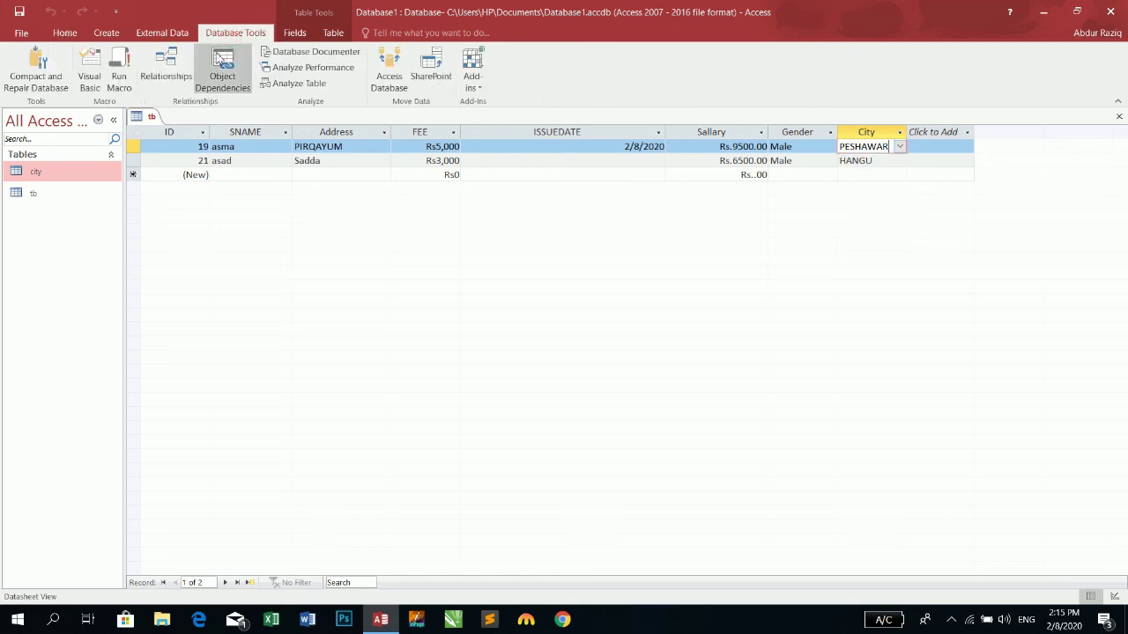
{"action": "left_click", "coordinate": [168, 79]}
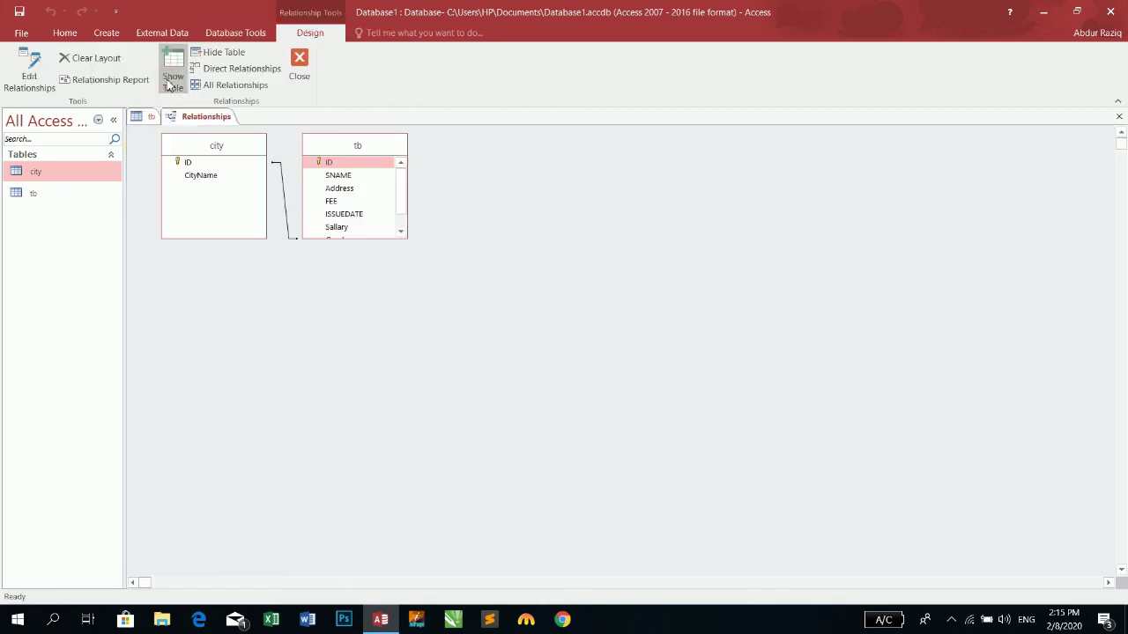
{"action": "left_click_drag", "start_coordinate": [335, 136], "coordinate": [823, 148]}
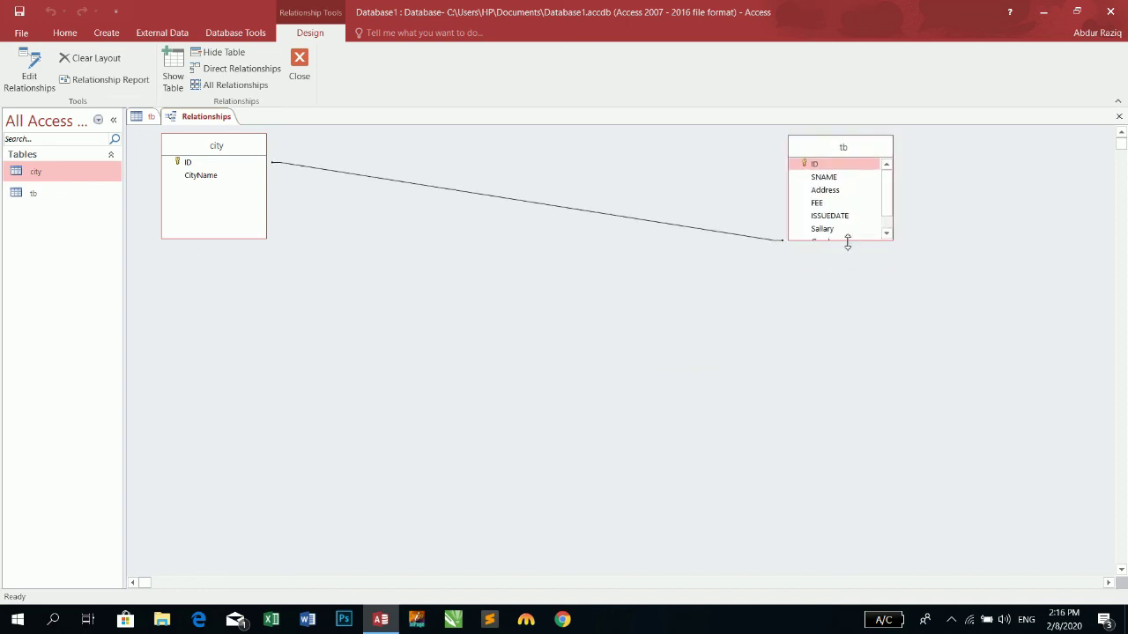
{"action": "left_click_drag", "start_coordinate": [847, 243], "coordinate": [846, 316]}
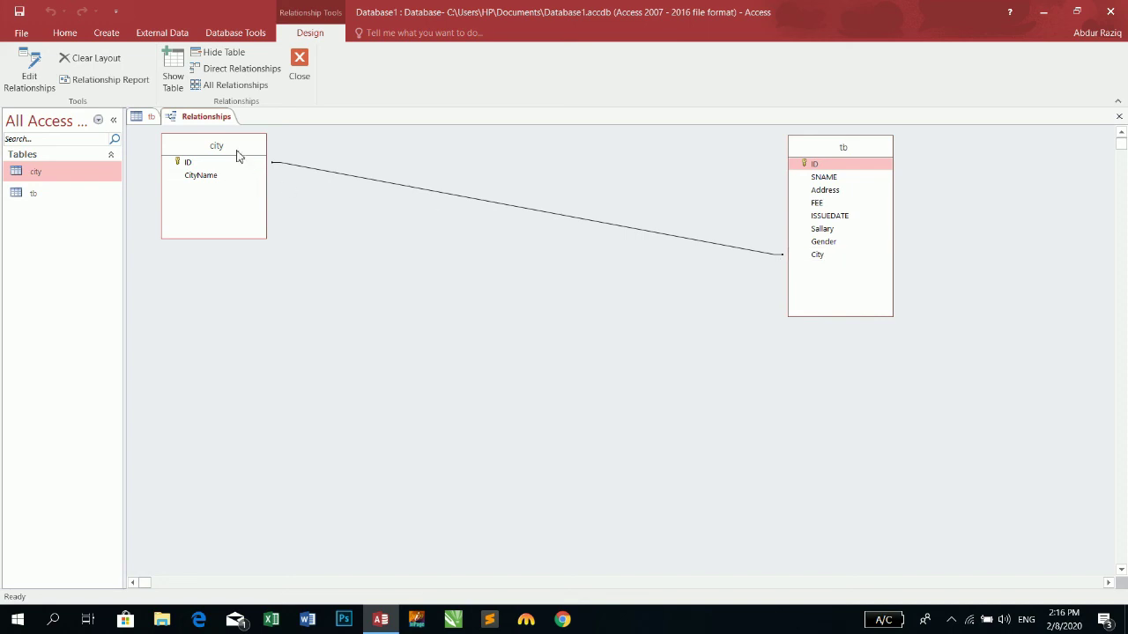
Move the city table box closer to tb and close the relationships, saving the layout changes.
{"action": "left_click_drag", "start_coordinate": [236, 155], "coordinate": [467, 141]}
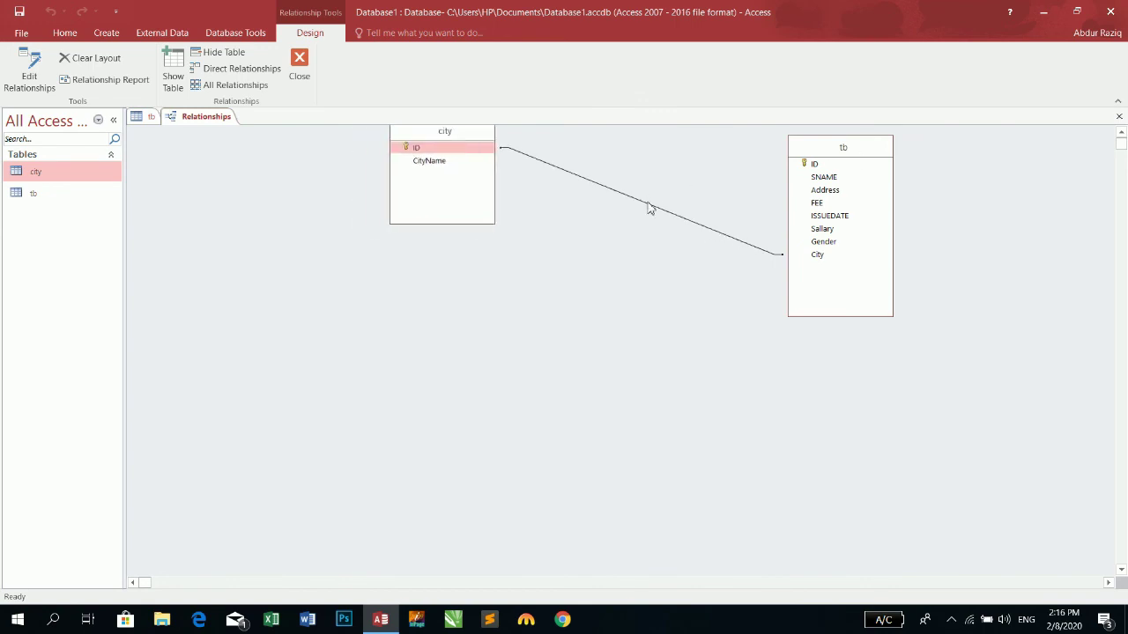
{"action": "left_click", "coordinate": [1118, 117]}
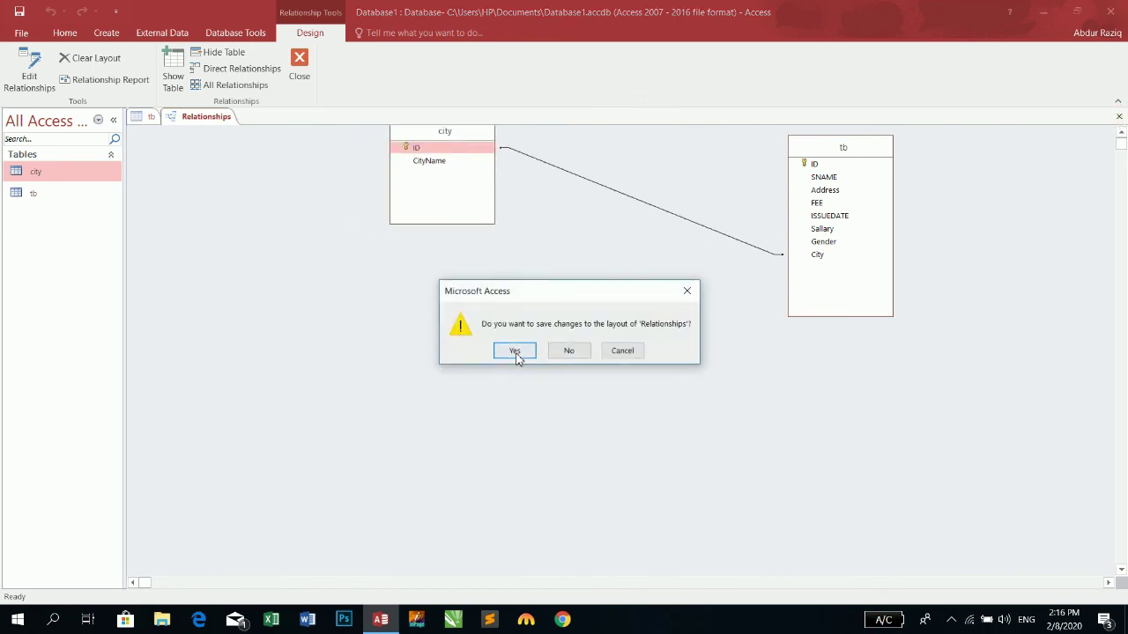
{"action": "left_click", "coordinate": [515, 349]}
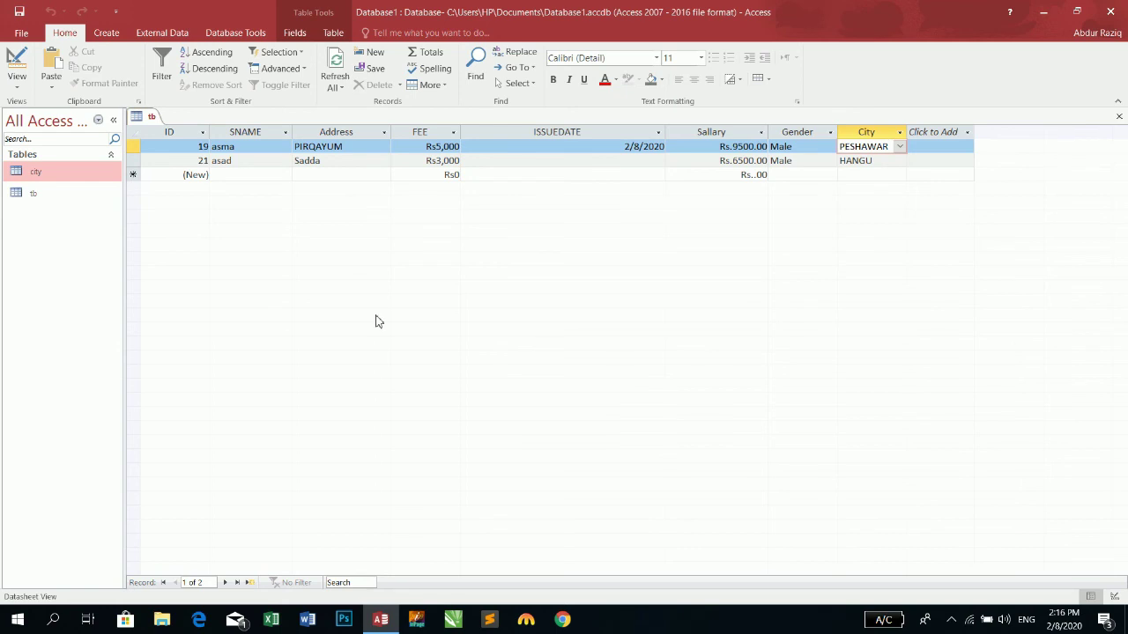
{"action": "left_click", "coordinate": [40, 172]}
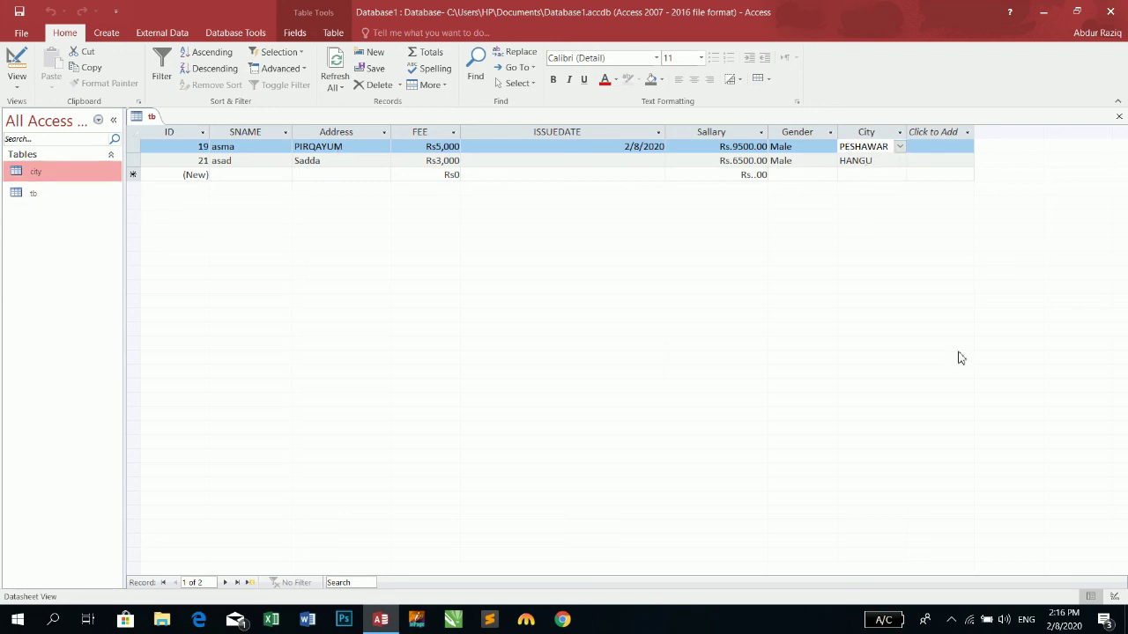
{"action": "left_click", "coordinate": [951, 619]}
{"action": "right_click", "coordinate": [951, 589]}
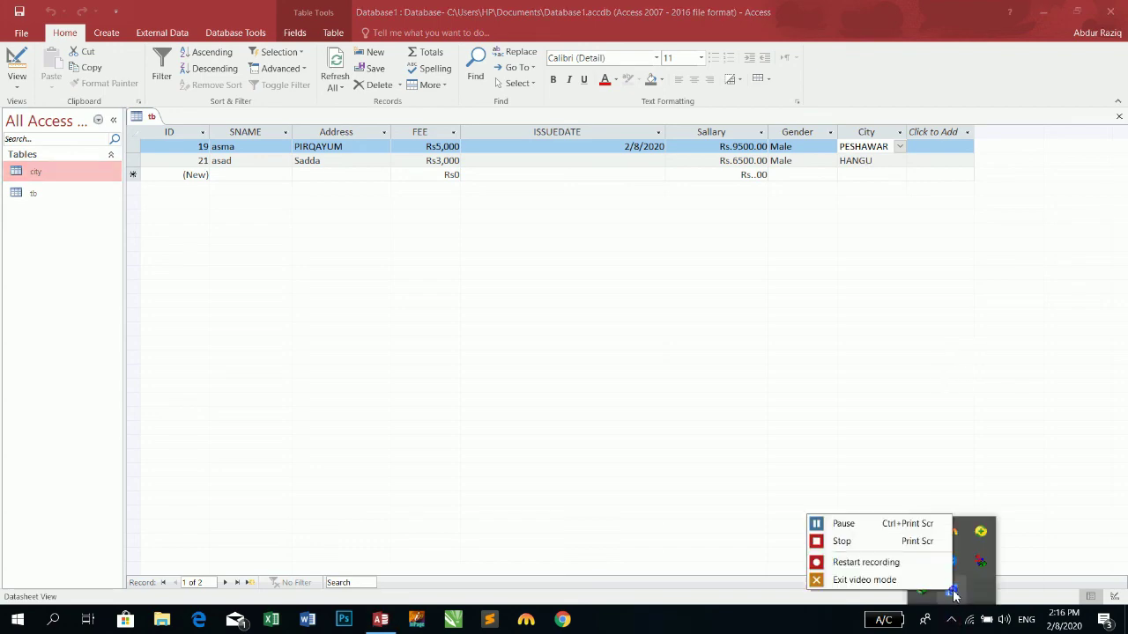